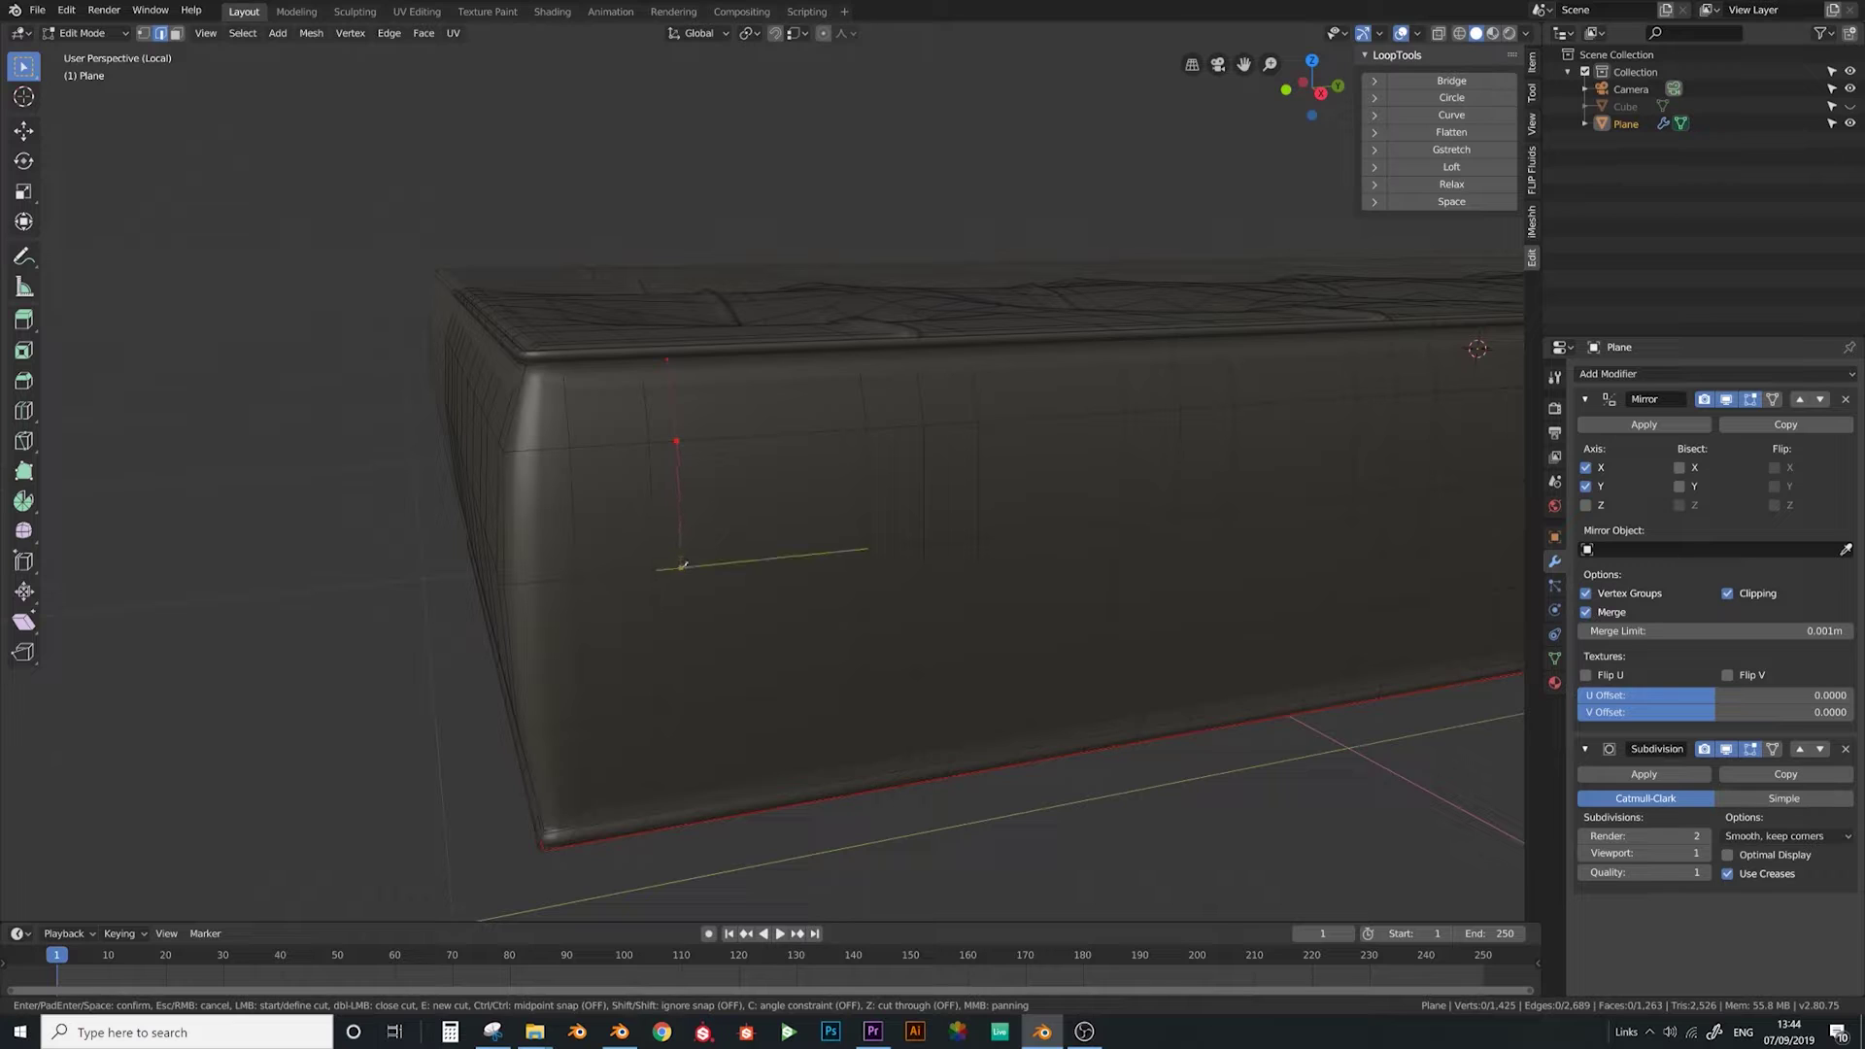
# Finish a vertical knife cut running from the upper piping partway down the cushion's side near its corner
pyautogui.click(683, 563)
pyautogui.click(687, 702)
pyautogui.press('Return')
pyautogui.moveTo(687, 703); pyautogui.dragTo(690, 655, button='middle')
# Knife a second vertical cut beside the first, from the bottom piping up to the upper horizontal edge row
pyautogui.press('k')
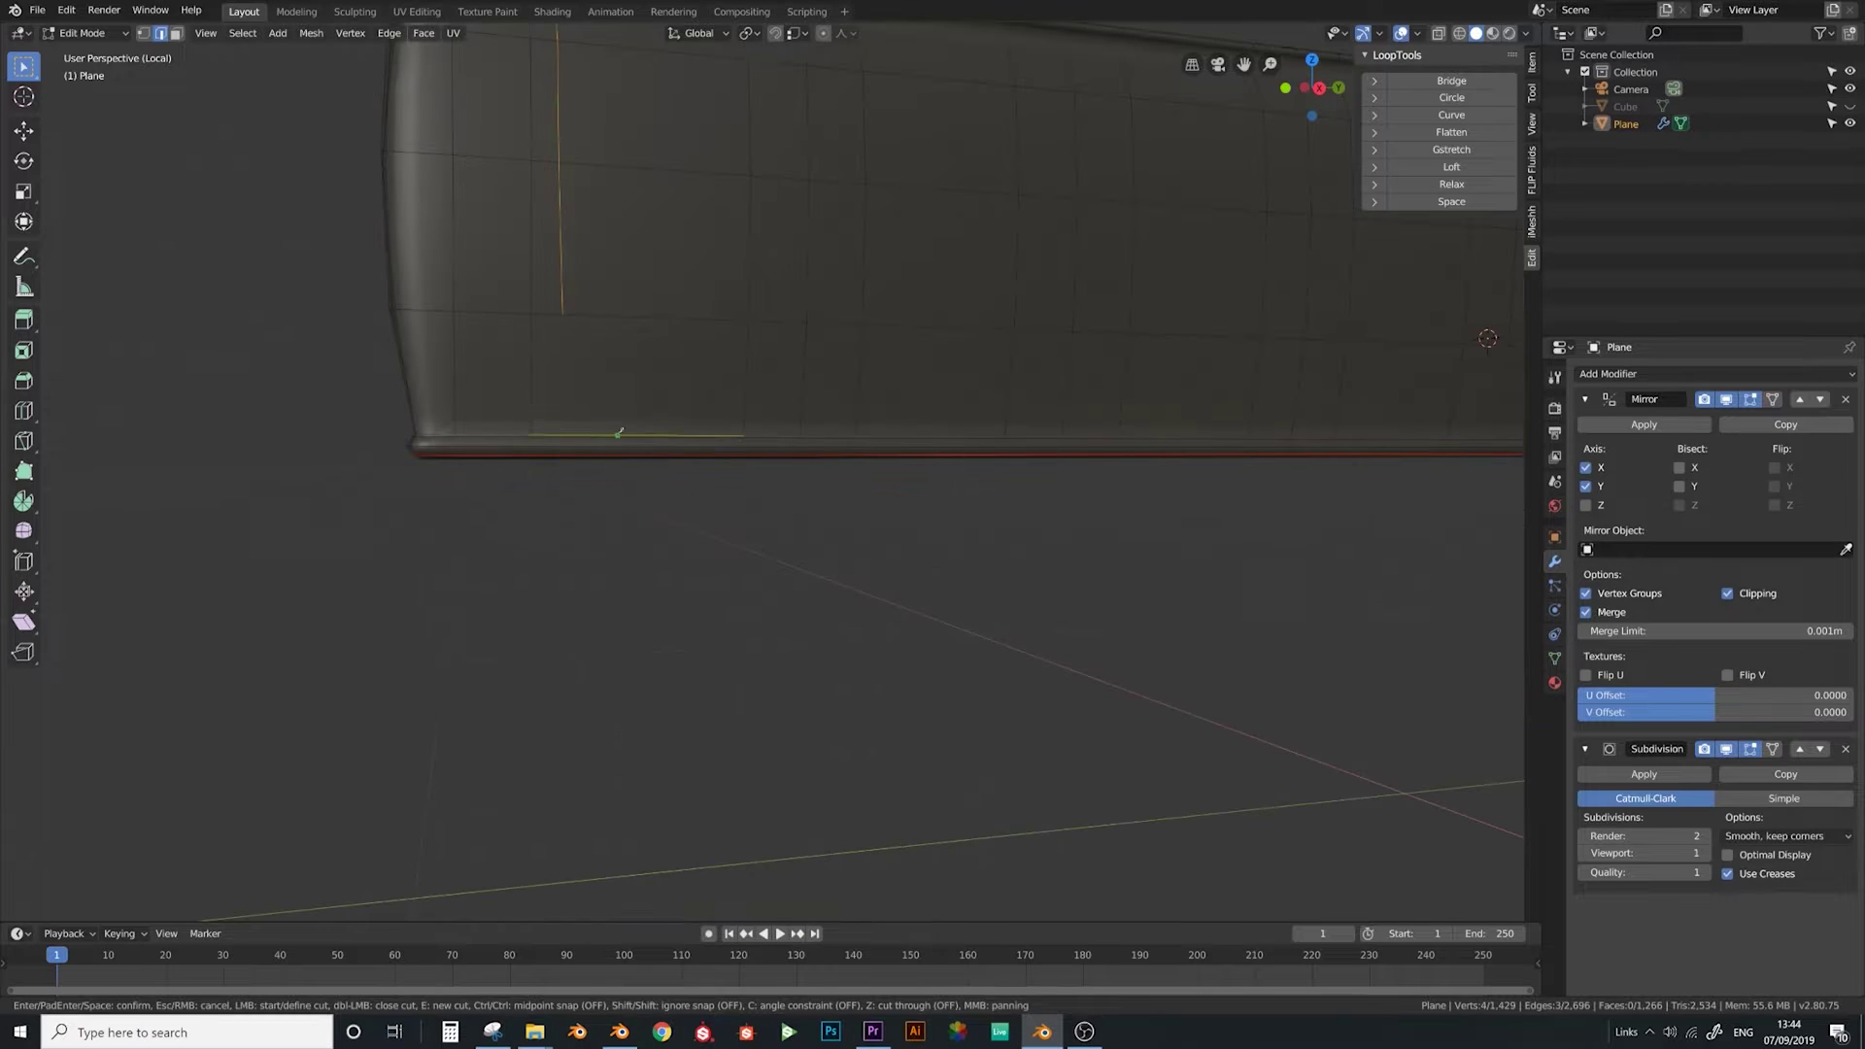
pyautogui.click(619, 434)
pyautogui.click(633, 317)
pyautogui.moveTo(641, 262); pyautogui.dragTo(643, 291, button='middle')
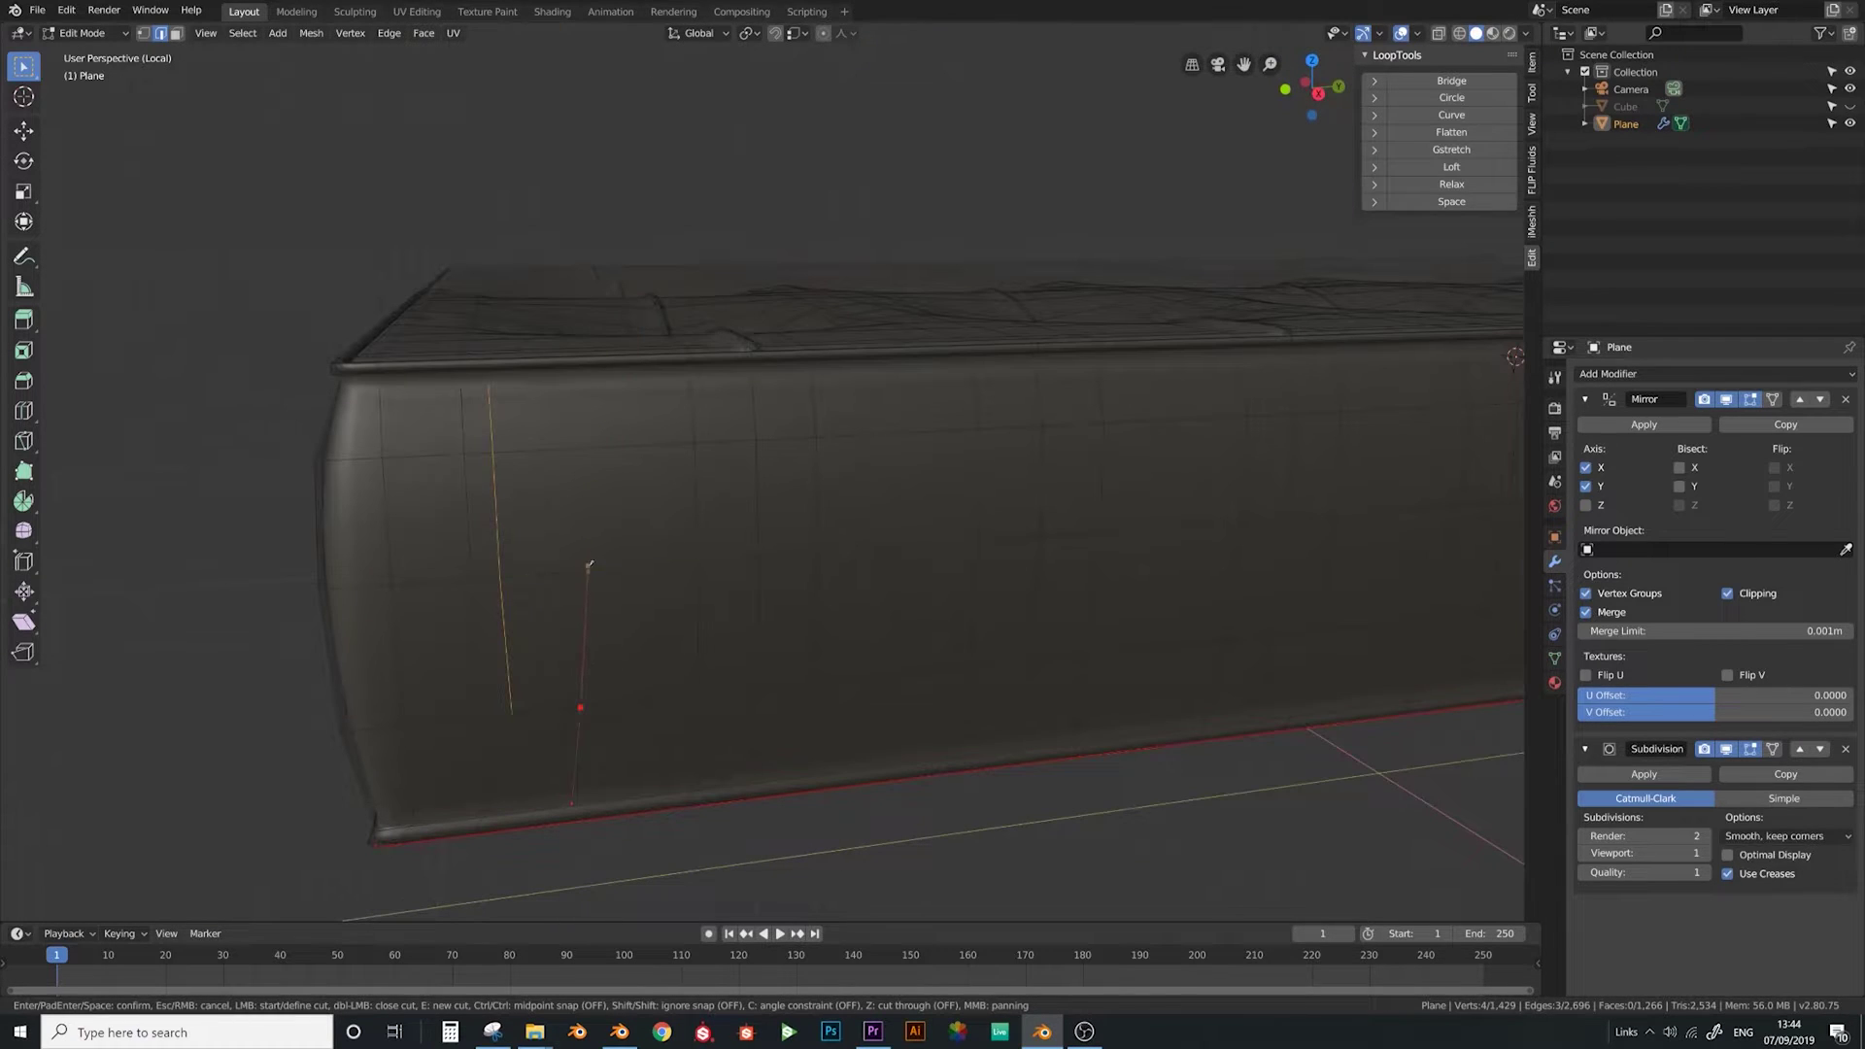
pyautogui.click(587, 569)
pyautogui.click(585, 450)
pyautogui.press('Return')
# Knife a third vertical cut from the upper piping down to the lower horizontal edge row
pyautogui.press('k')
pyautogui.click(644, 368)
pyautogui.click(649, 445)
pyautogui.click(654, 563)
pyautogui.click(658, 697)
pyautogui.press('Return')
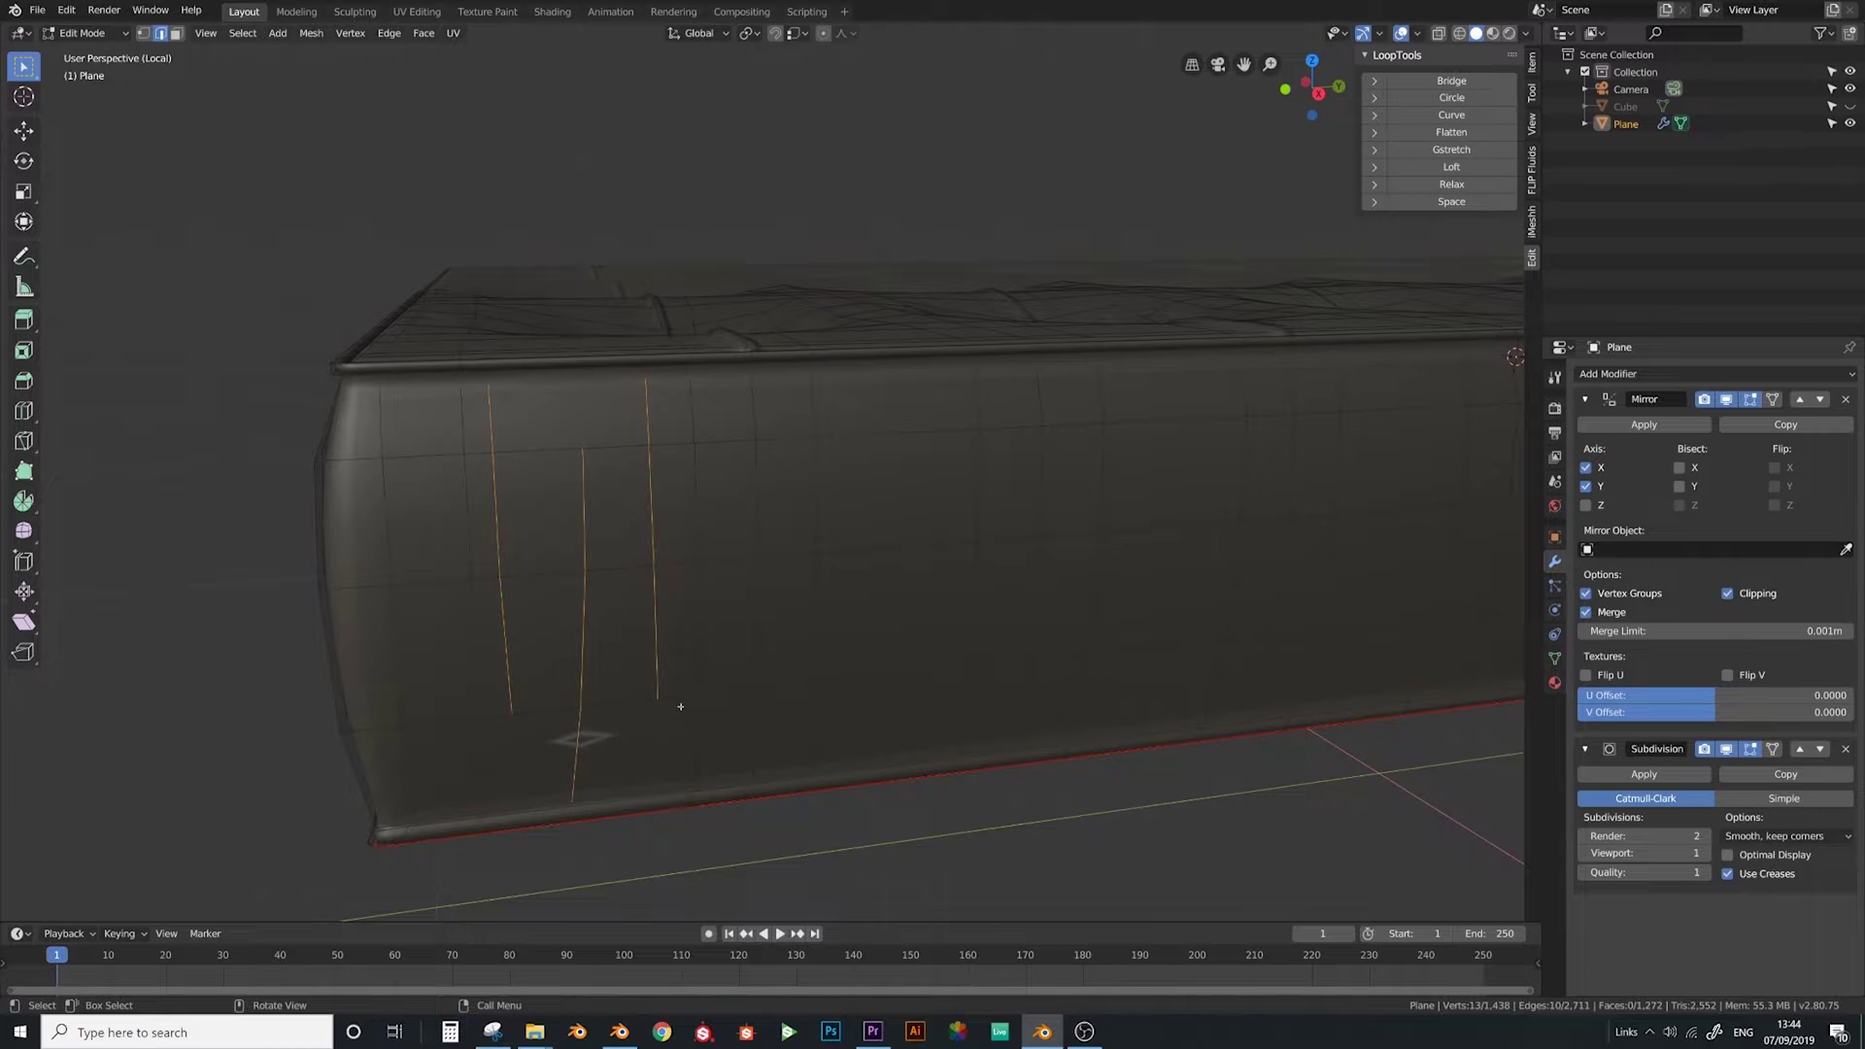
# Slide the vertex where the middle cut crosses the lower edge row slightly upward with Vertex Slide
pyautogui.keyDown('shift'); pyautogui.moveTo(671, 697); pyautogui.dragTo(697, 565, button='middle'); pyautogui.keyUp('shift')
pyautogui.scroll(3, 697, 647)
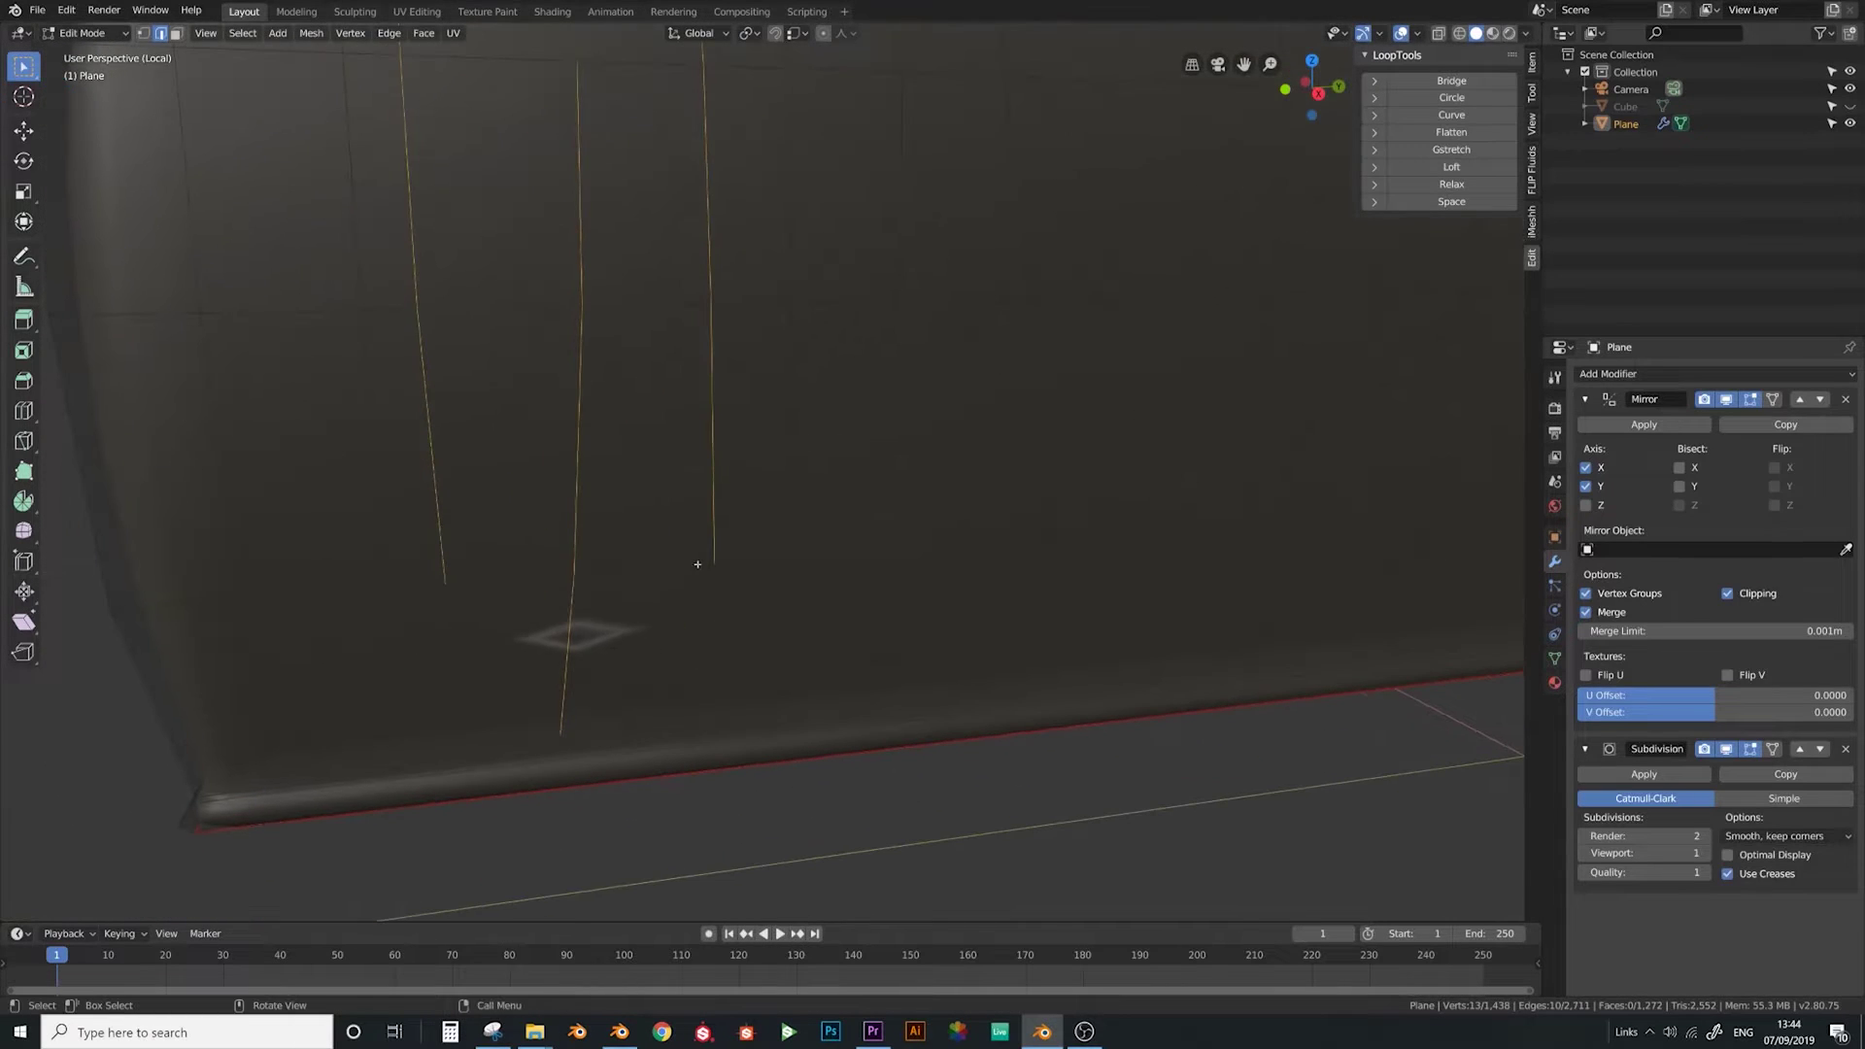
pyautogui.press('1')
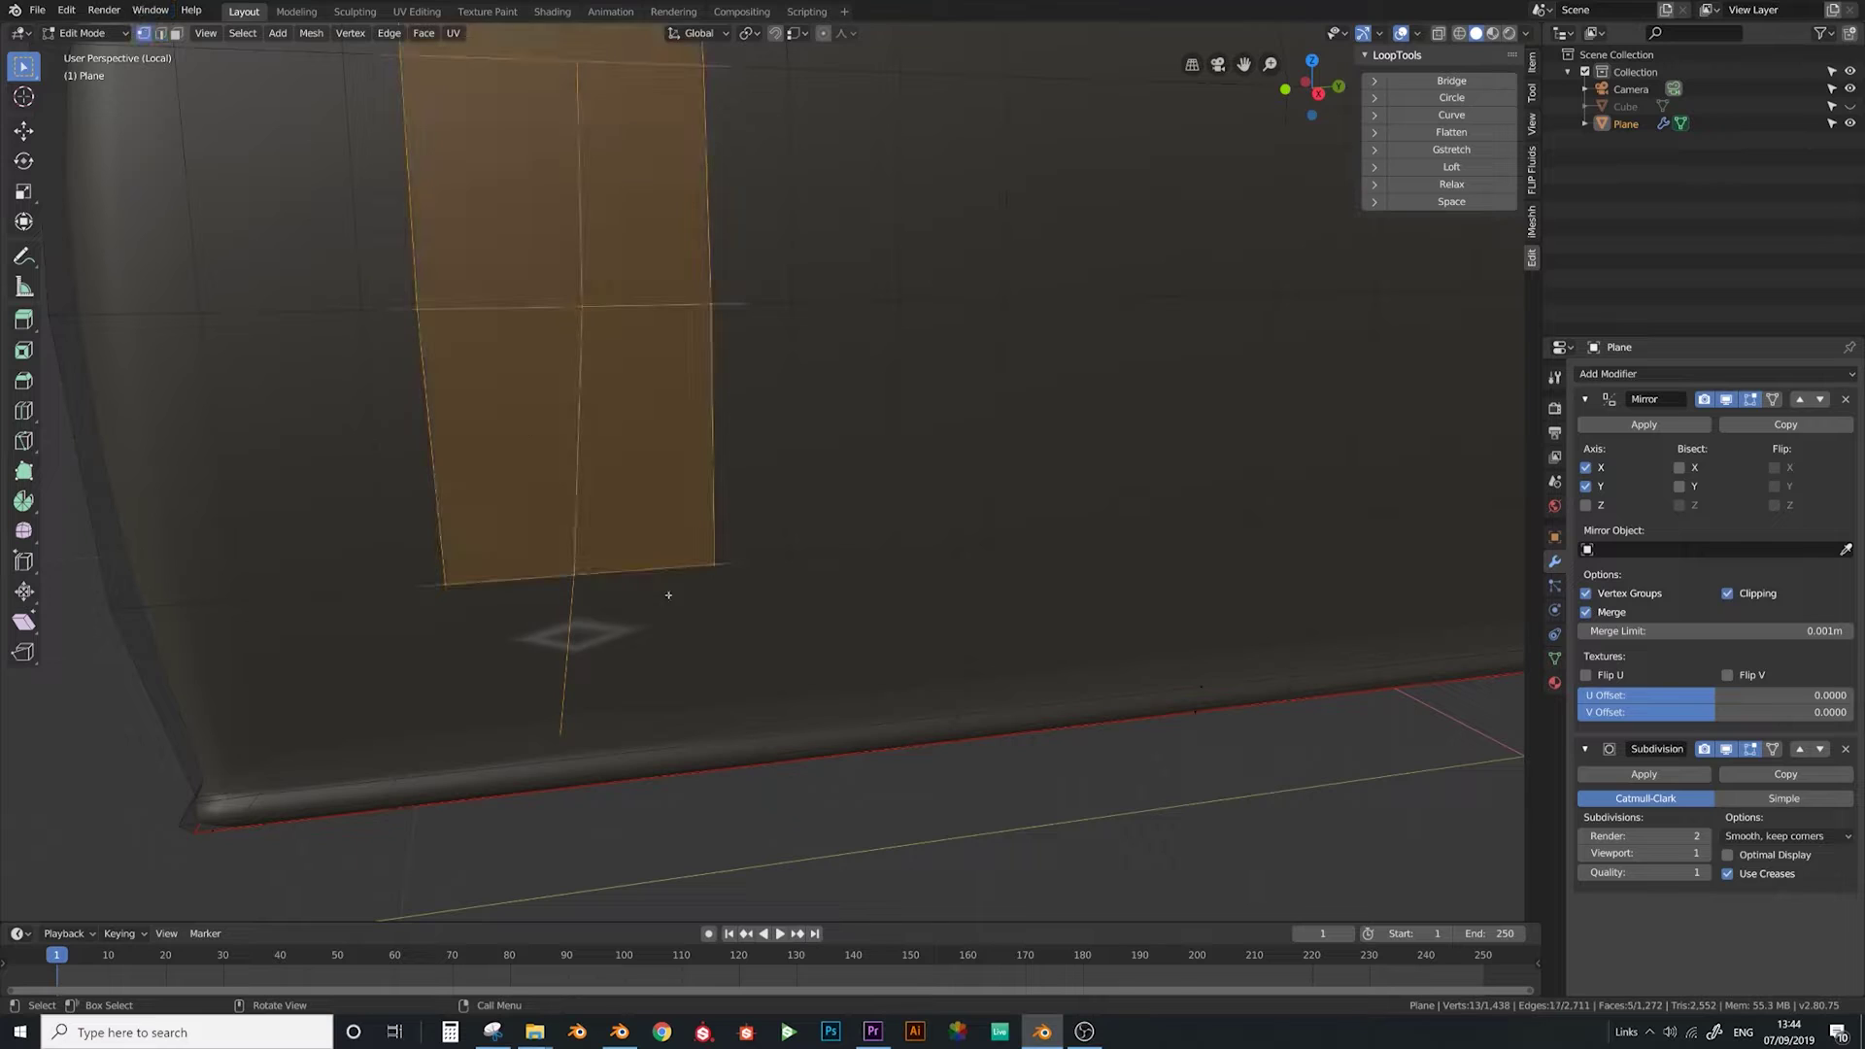
pyautogui.click(577, 574)
pyautogui.press('g')
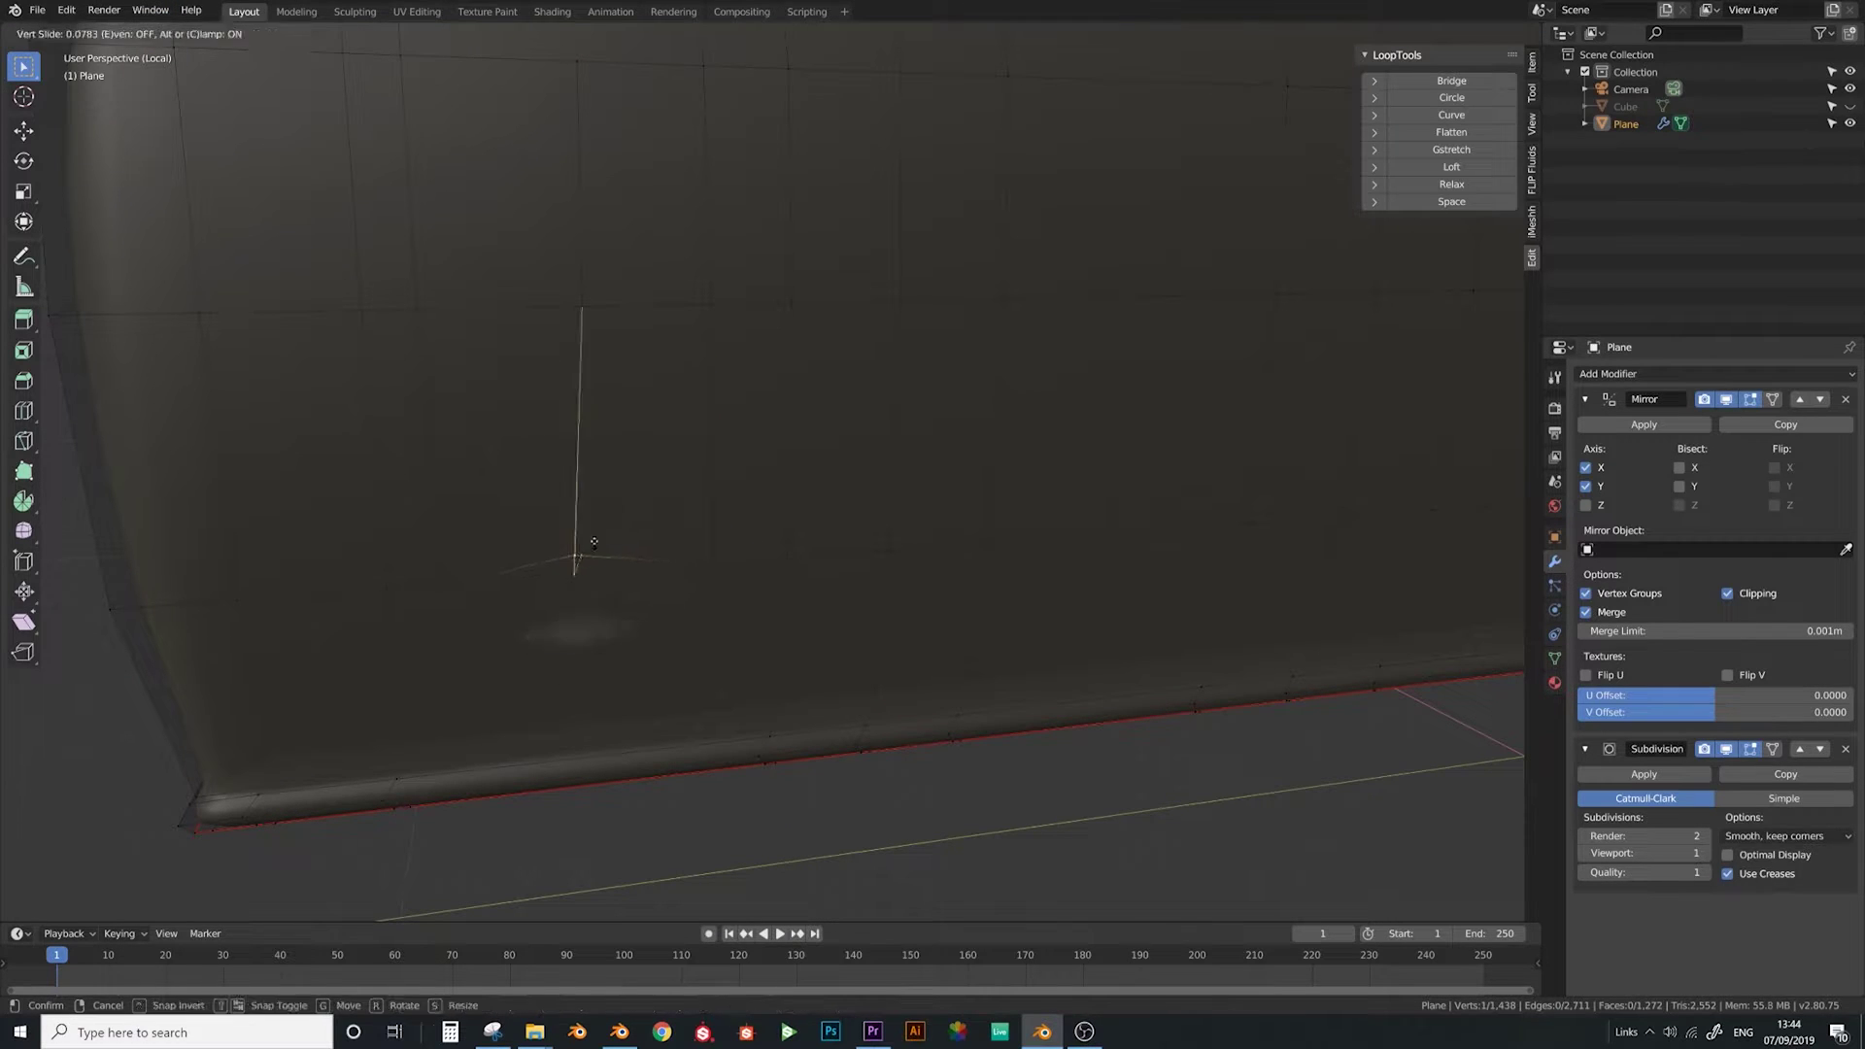
pyautogui.click(594, 539)
pyautogui.press('g')
pyautogui.press('g')
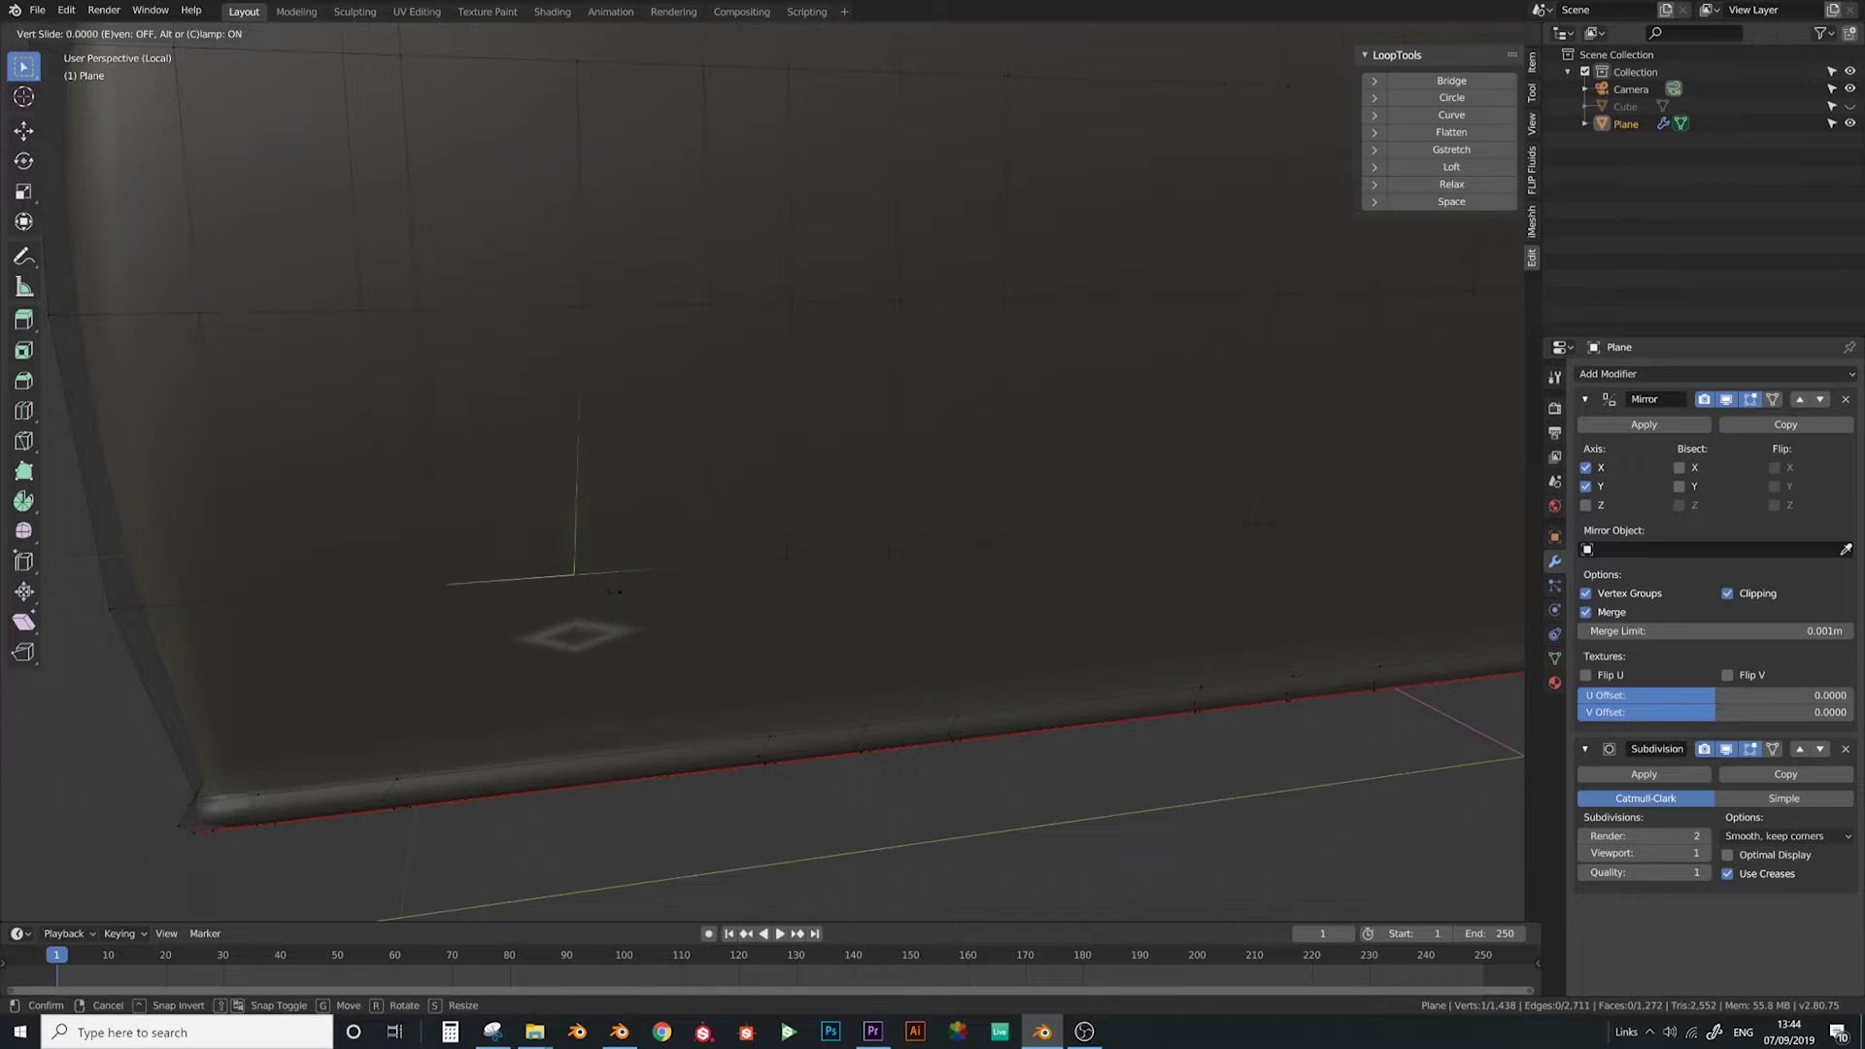
pyautogui.click(612, 566)
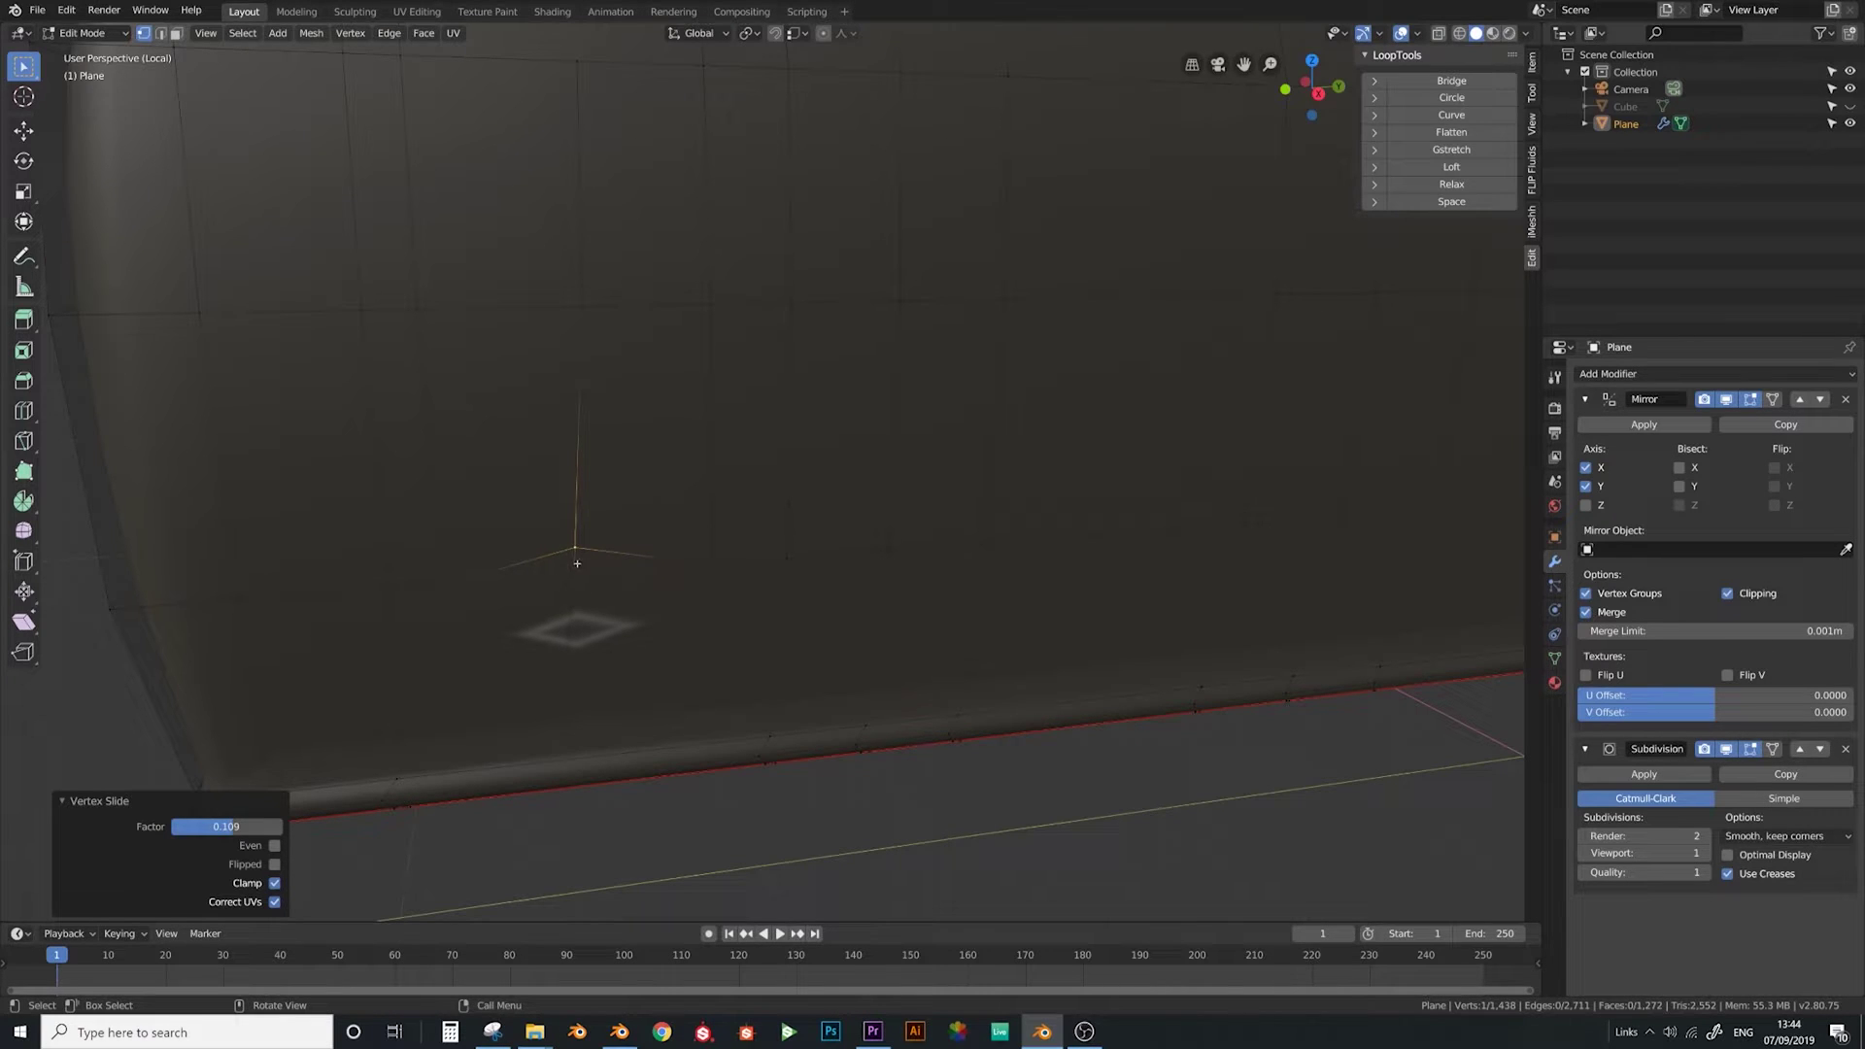
# Dissolve the duplicate vertex on the middle cut and slide the remaining one back down onto the edge row with a factor of 0.143
pyautogui.click(576, 568)
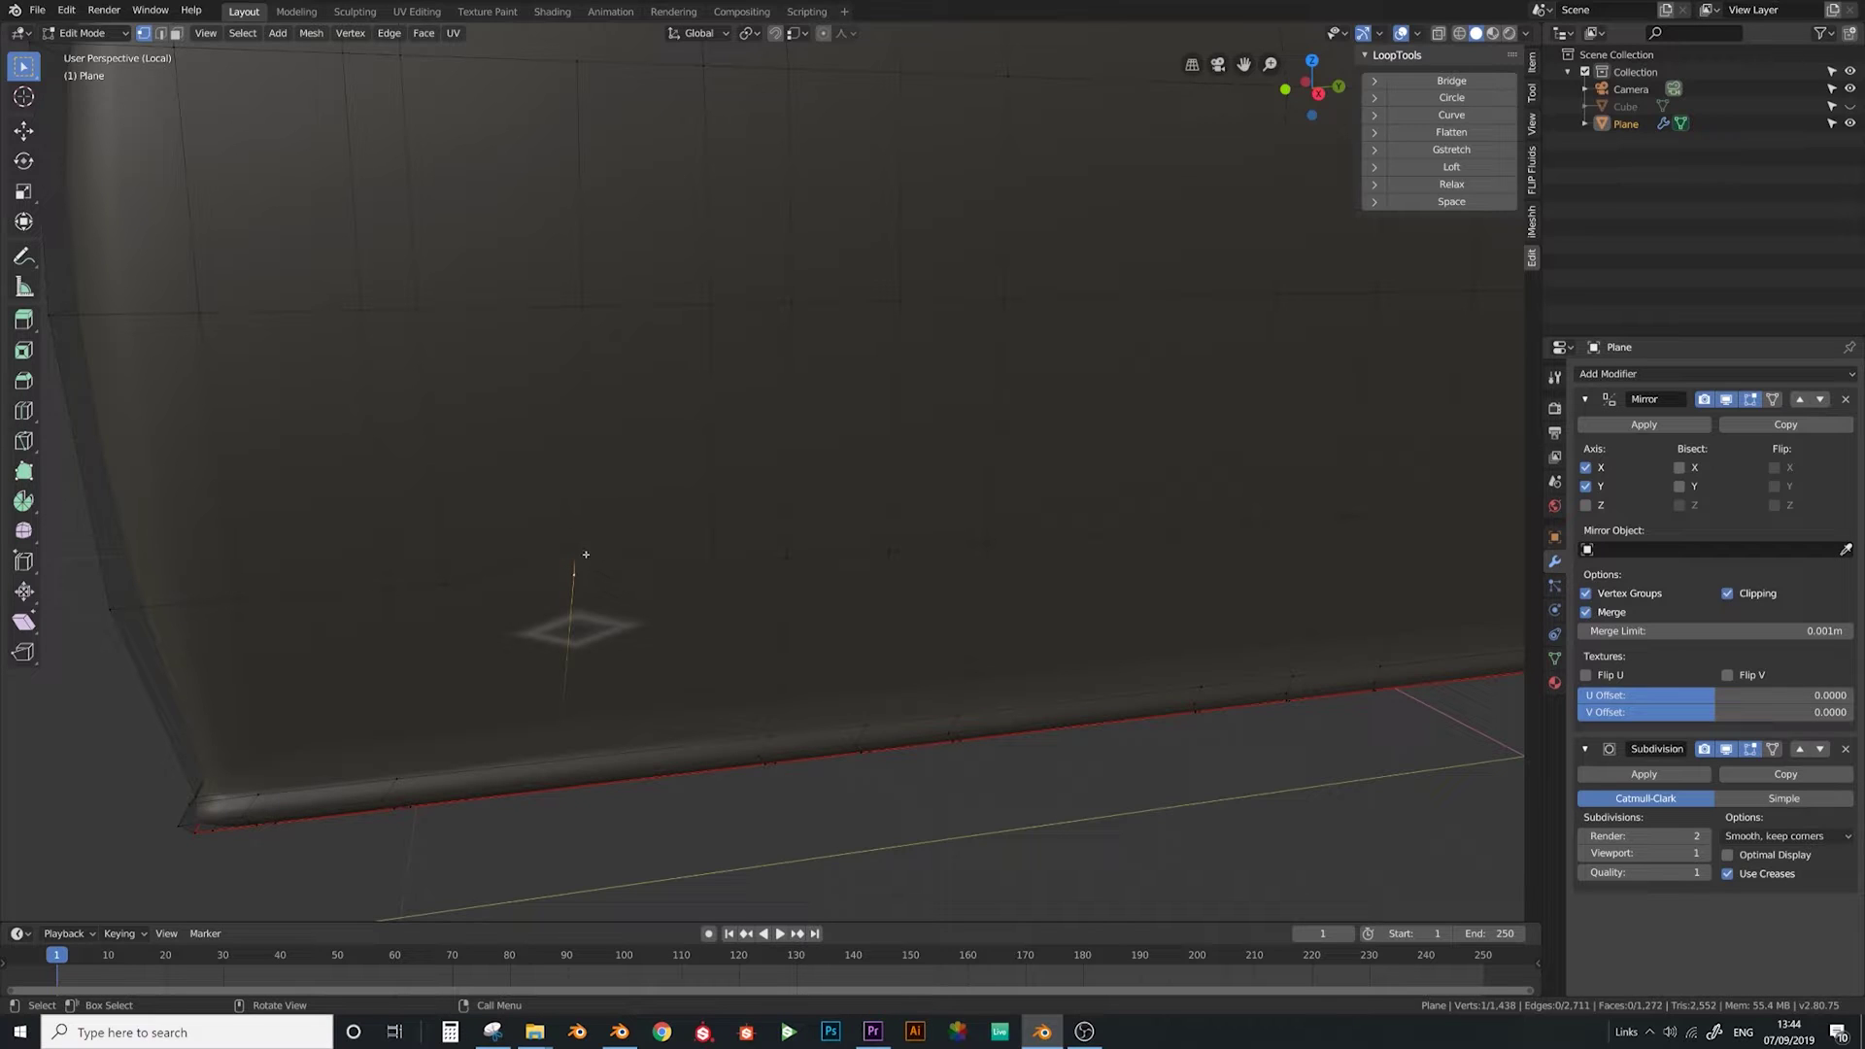
pyautogui.press('x')
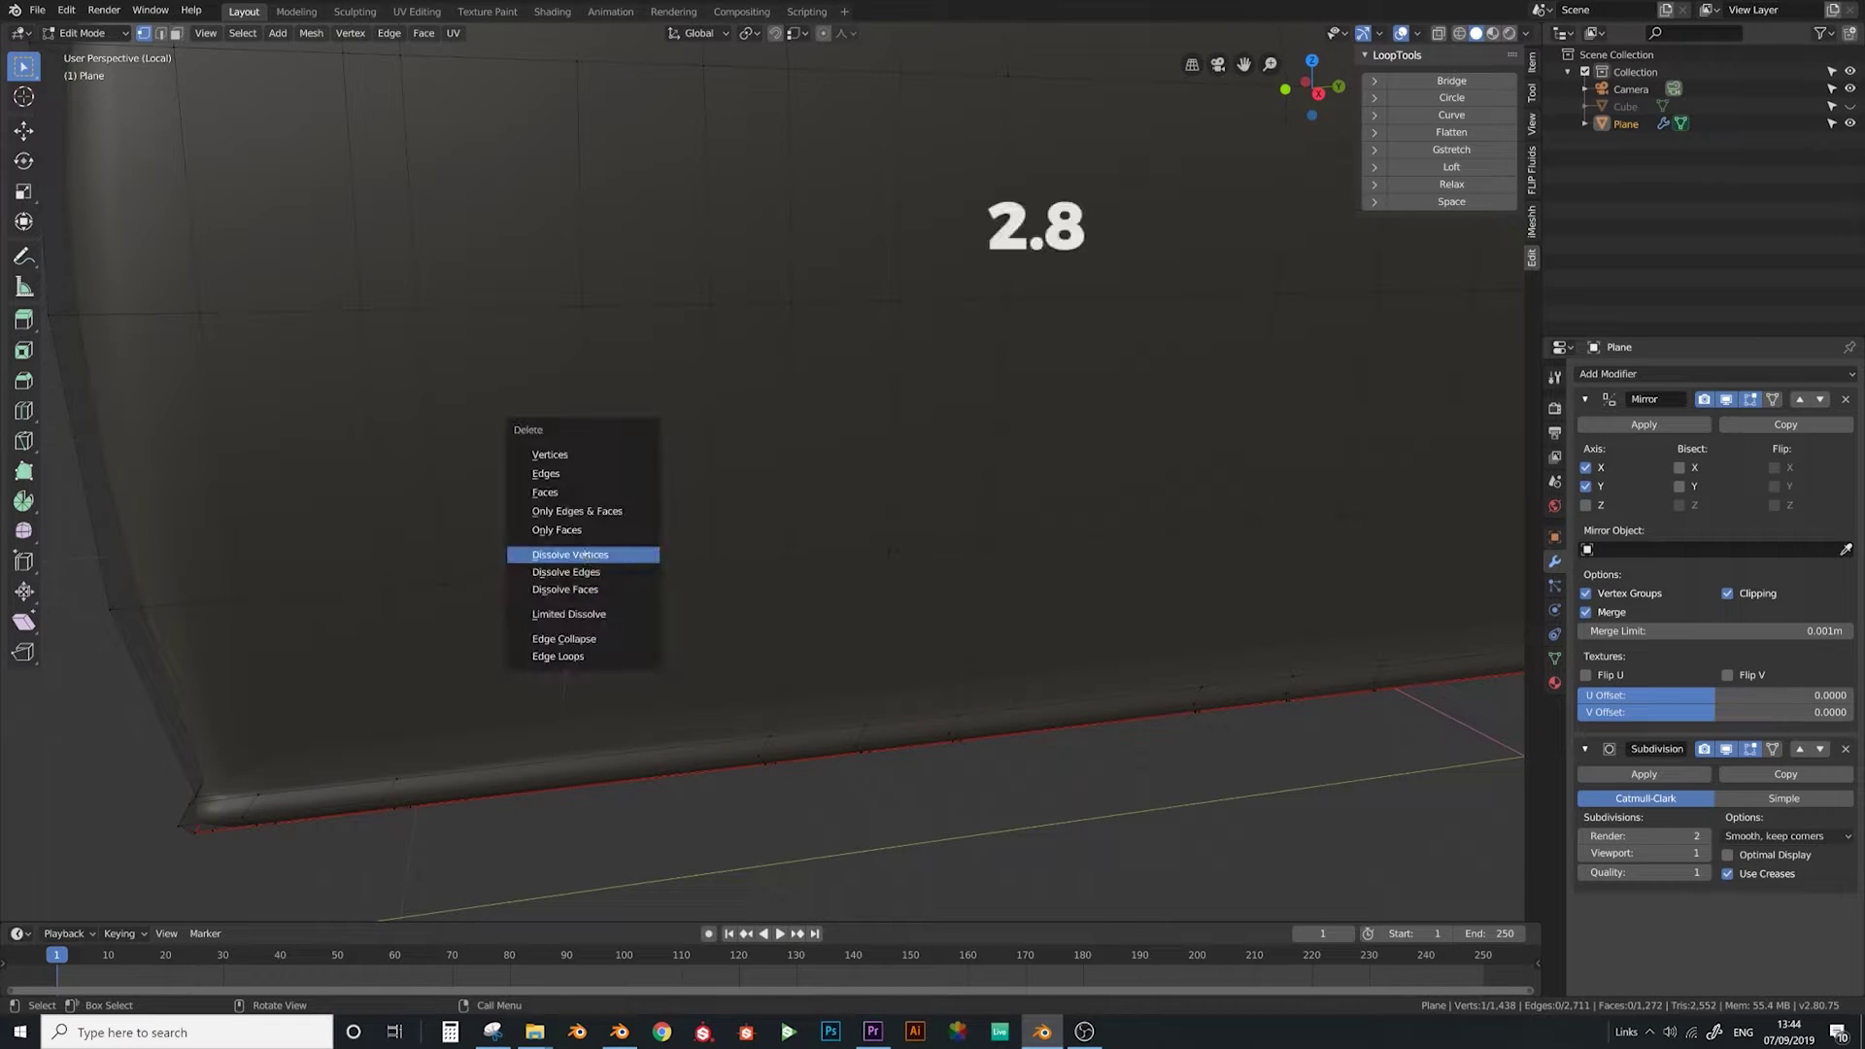
pyautogui.click(585, 550)
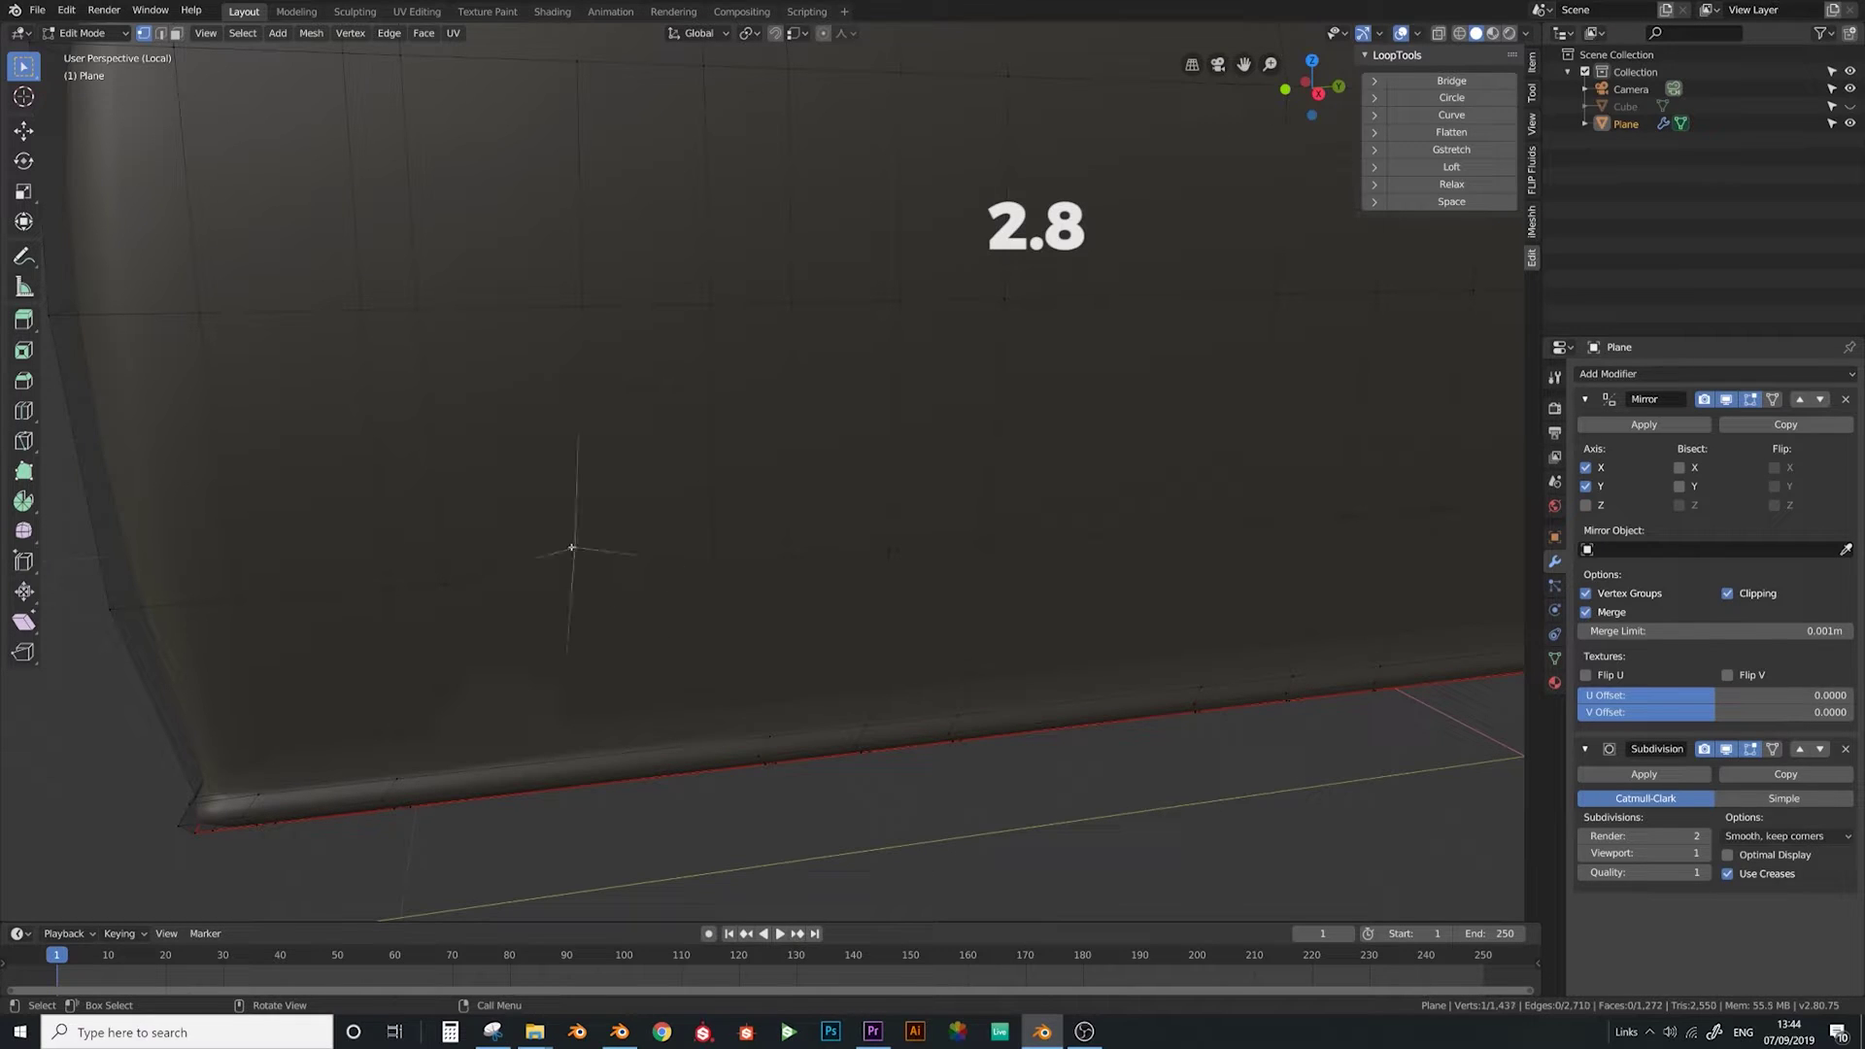
pyautogui.press('g')
pyautogui.press('g')
pyautogui.click(641, 587)
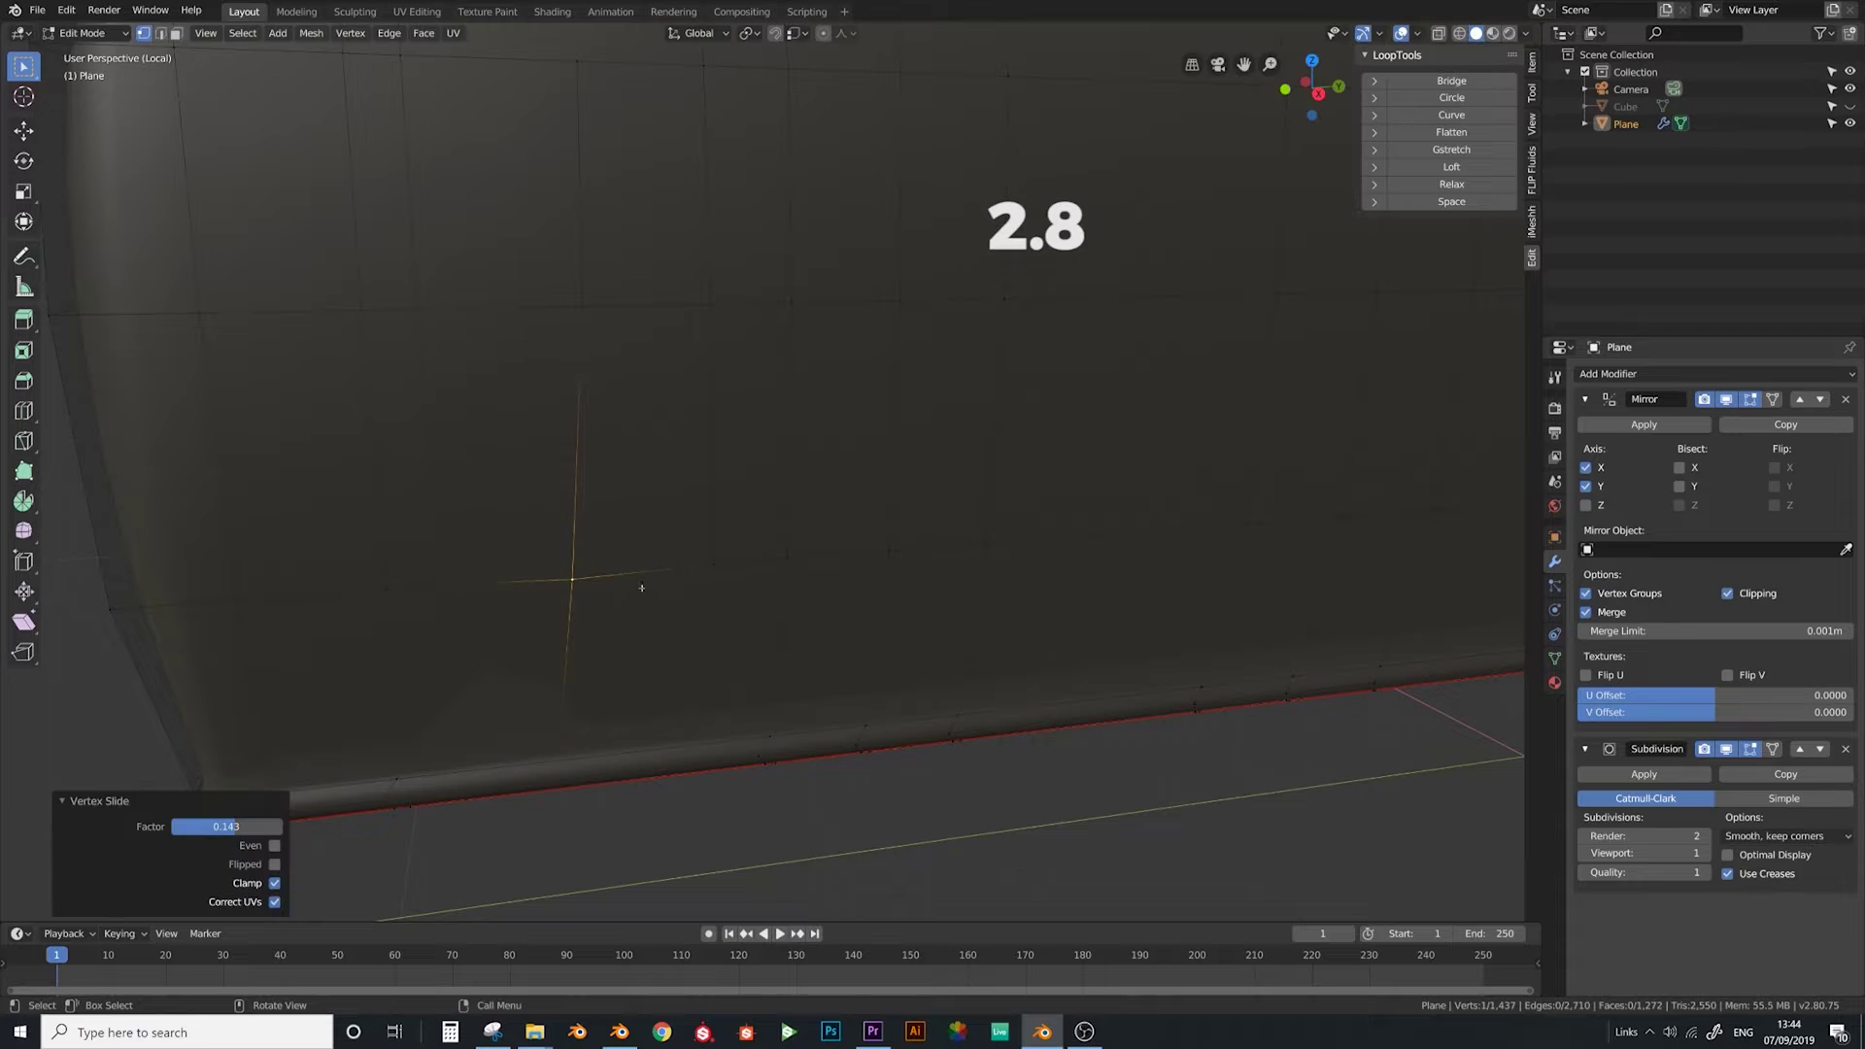
pyautogui.scroll(-4, 644, 585)
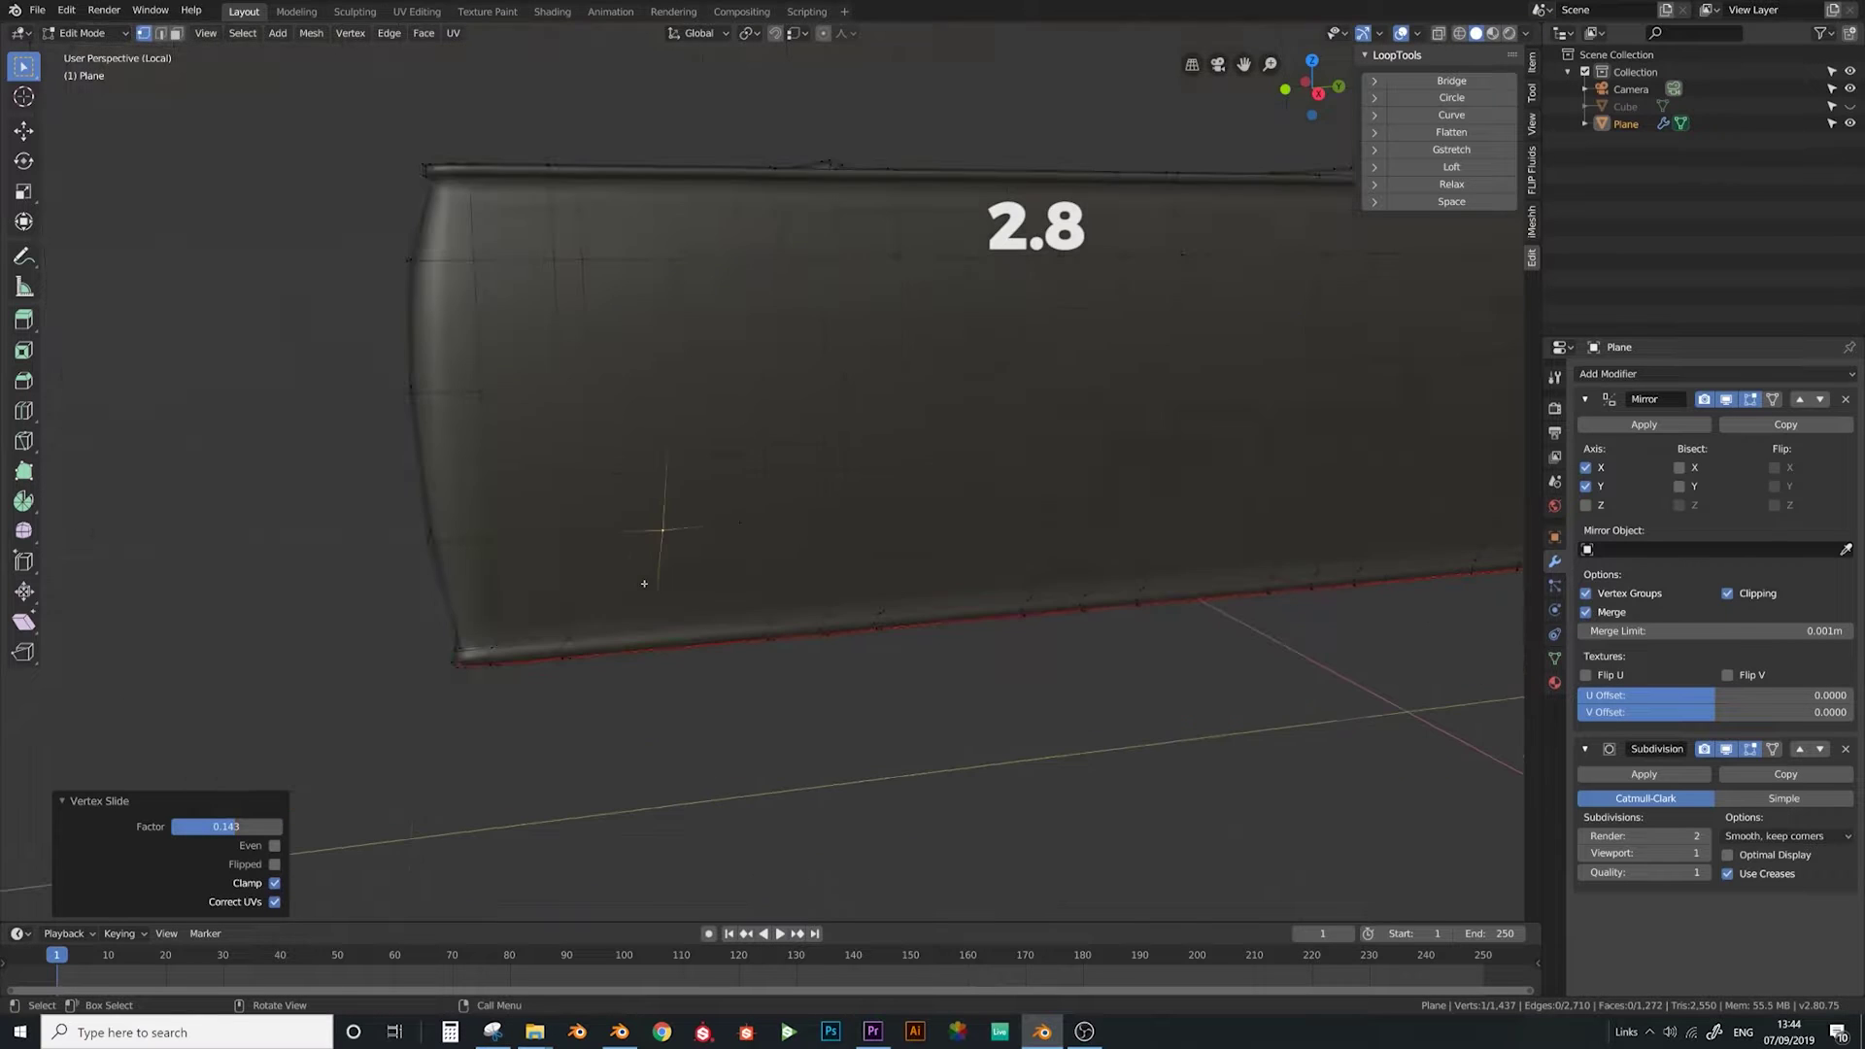
pyautogui.moveTo(666, 565)
pyautogui.mouseDown(button='middle')
pyautogui.moveTo(483, 554)
pyautogui.moveTo(661, 557)
pyautogui.mouseUp(button='middle')
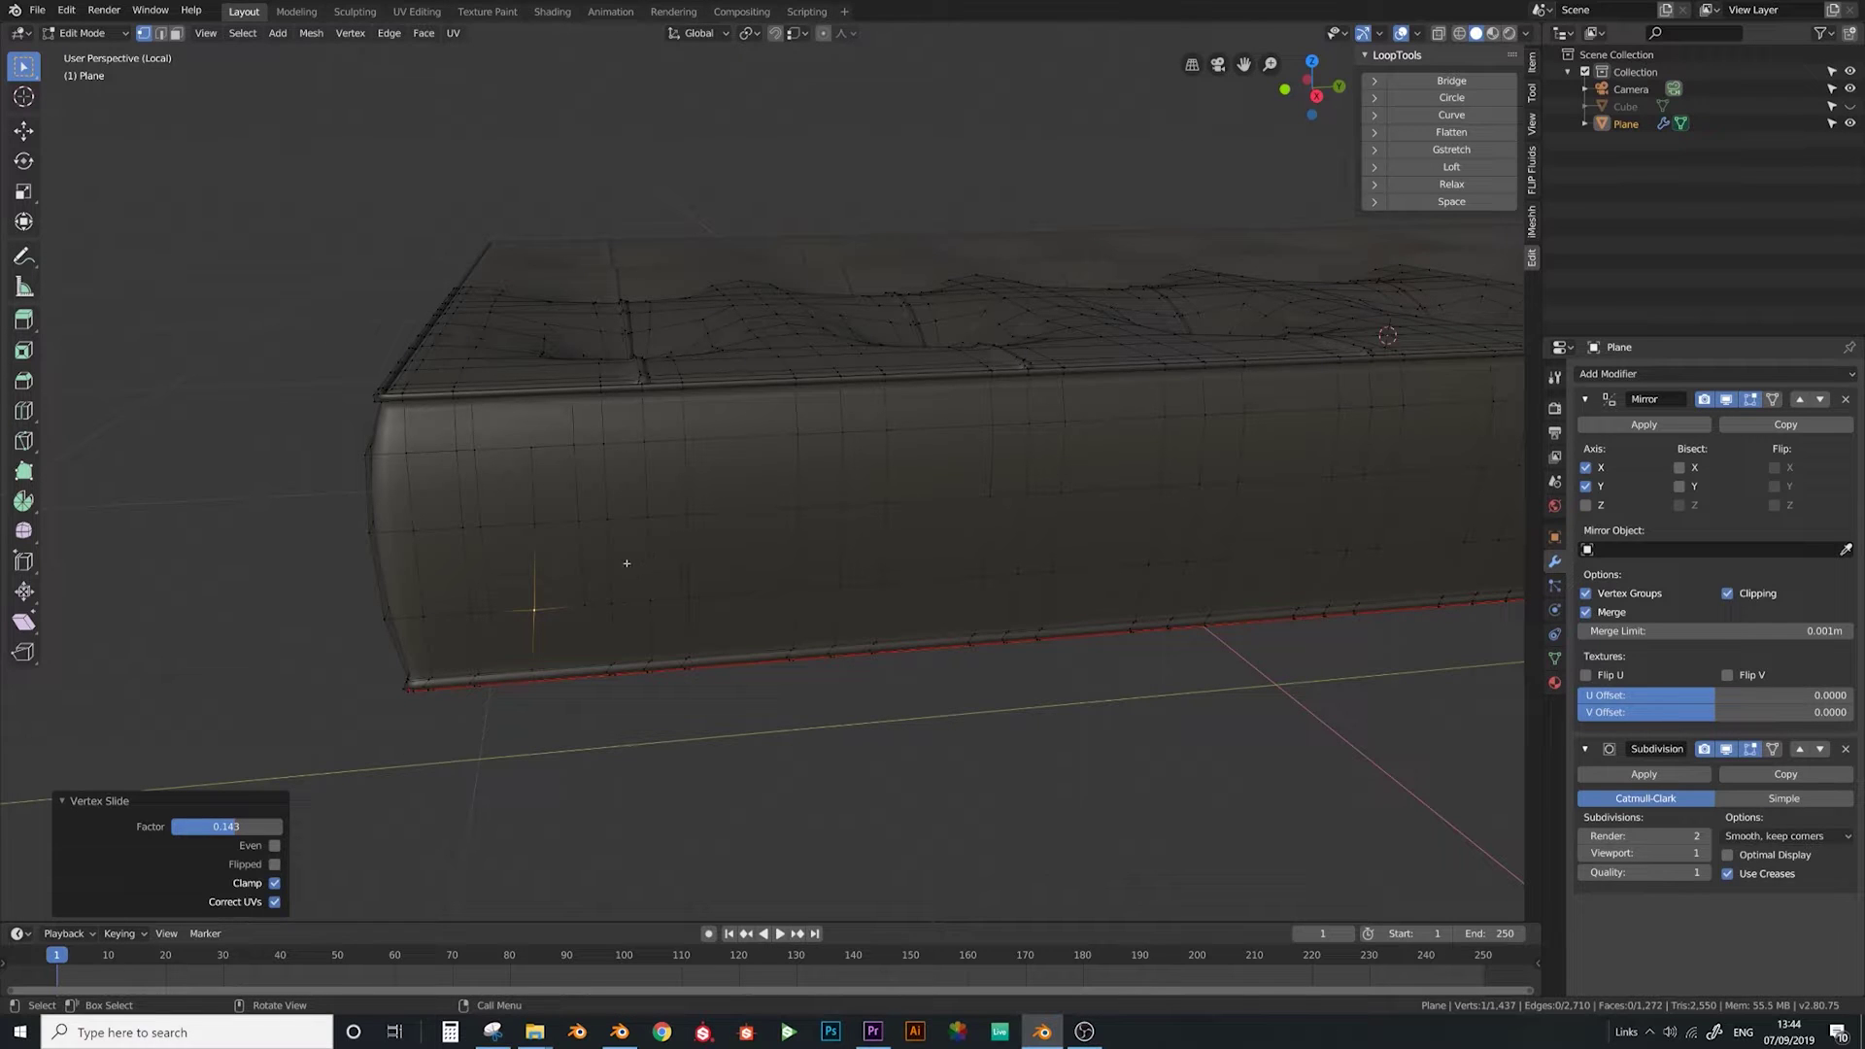
pyautogui.moveTo(757, 545); pyautogui.dragTo(629, 557, button='middle')
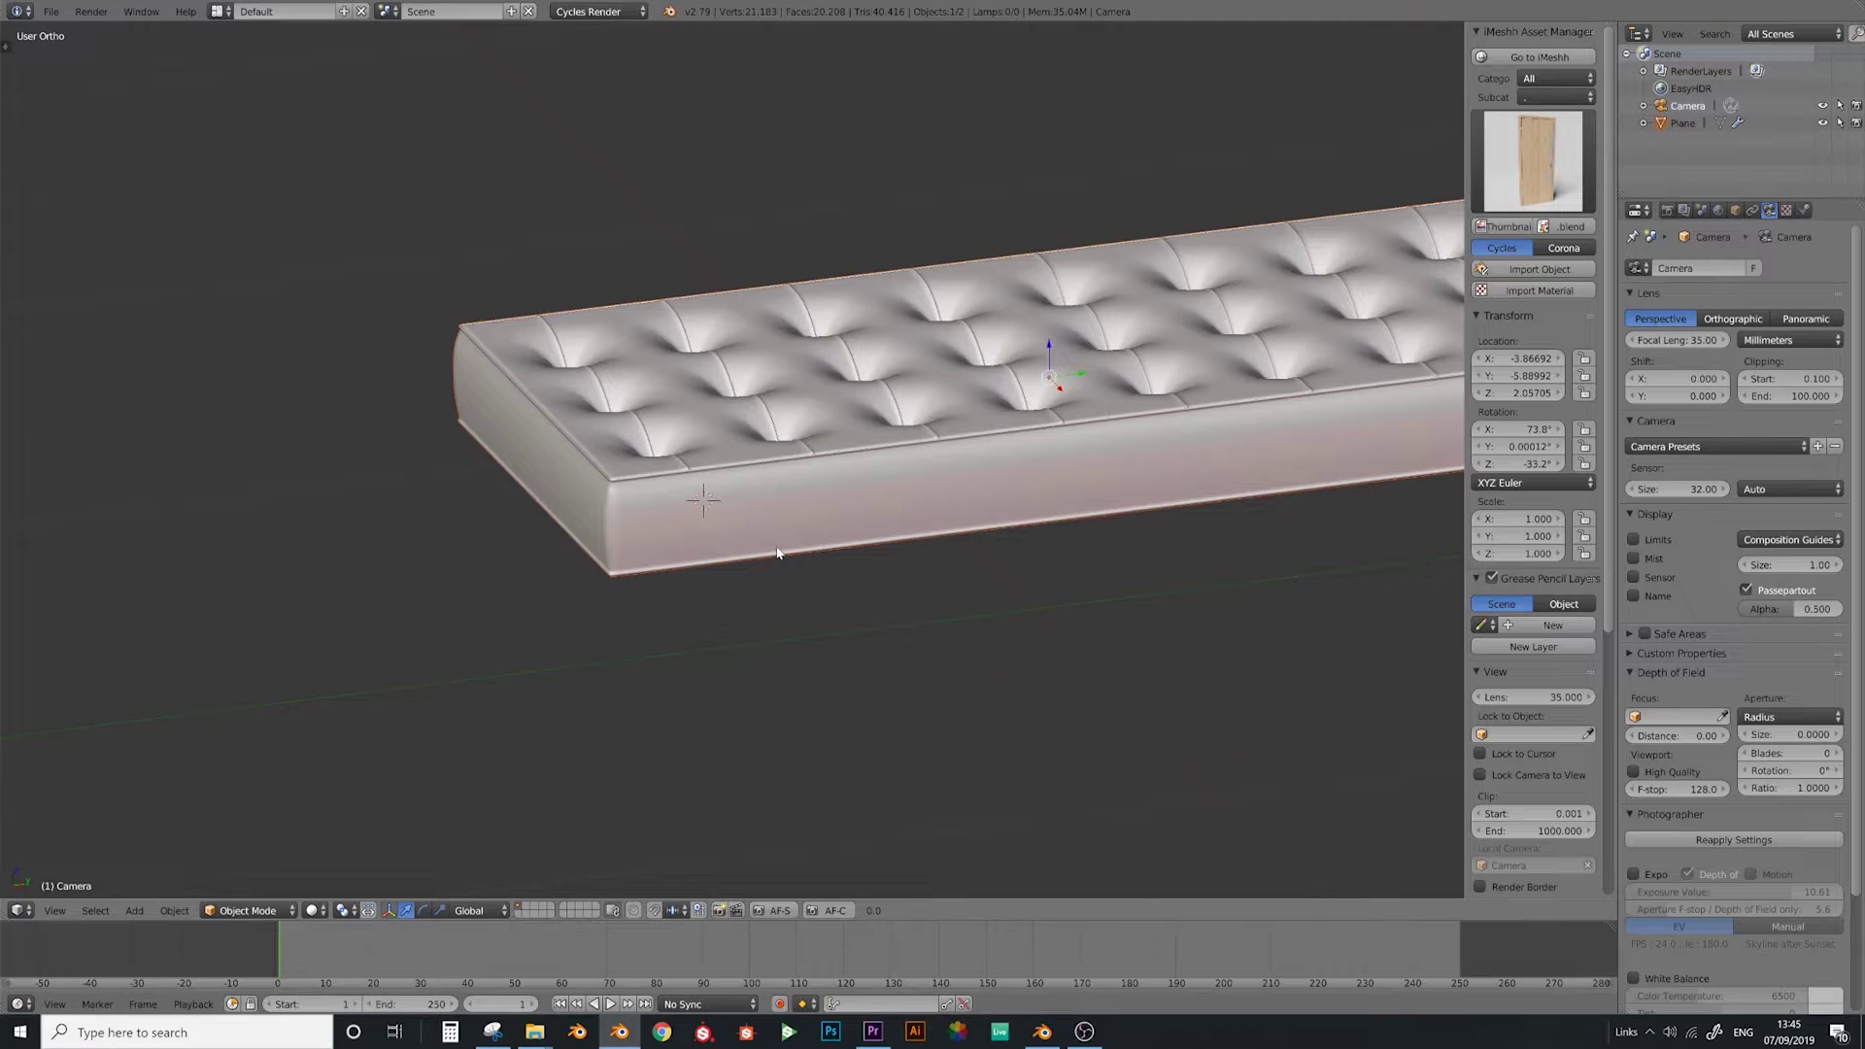
# Set the viewport to perspective and select the tufted cushion in the scene
pyautogui.press('KP_5')
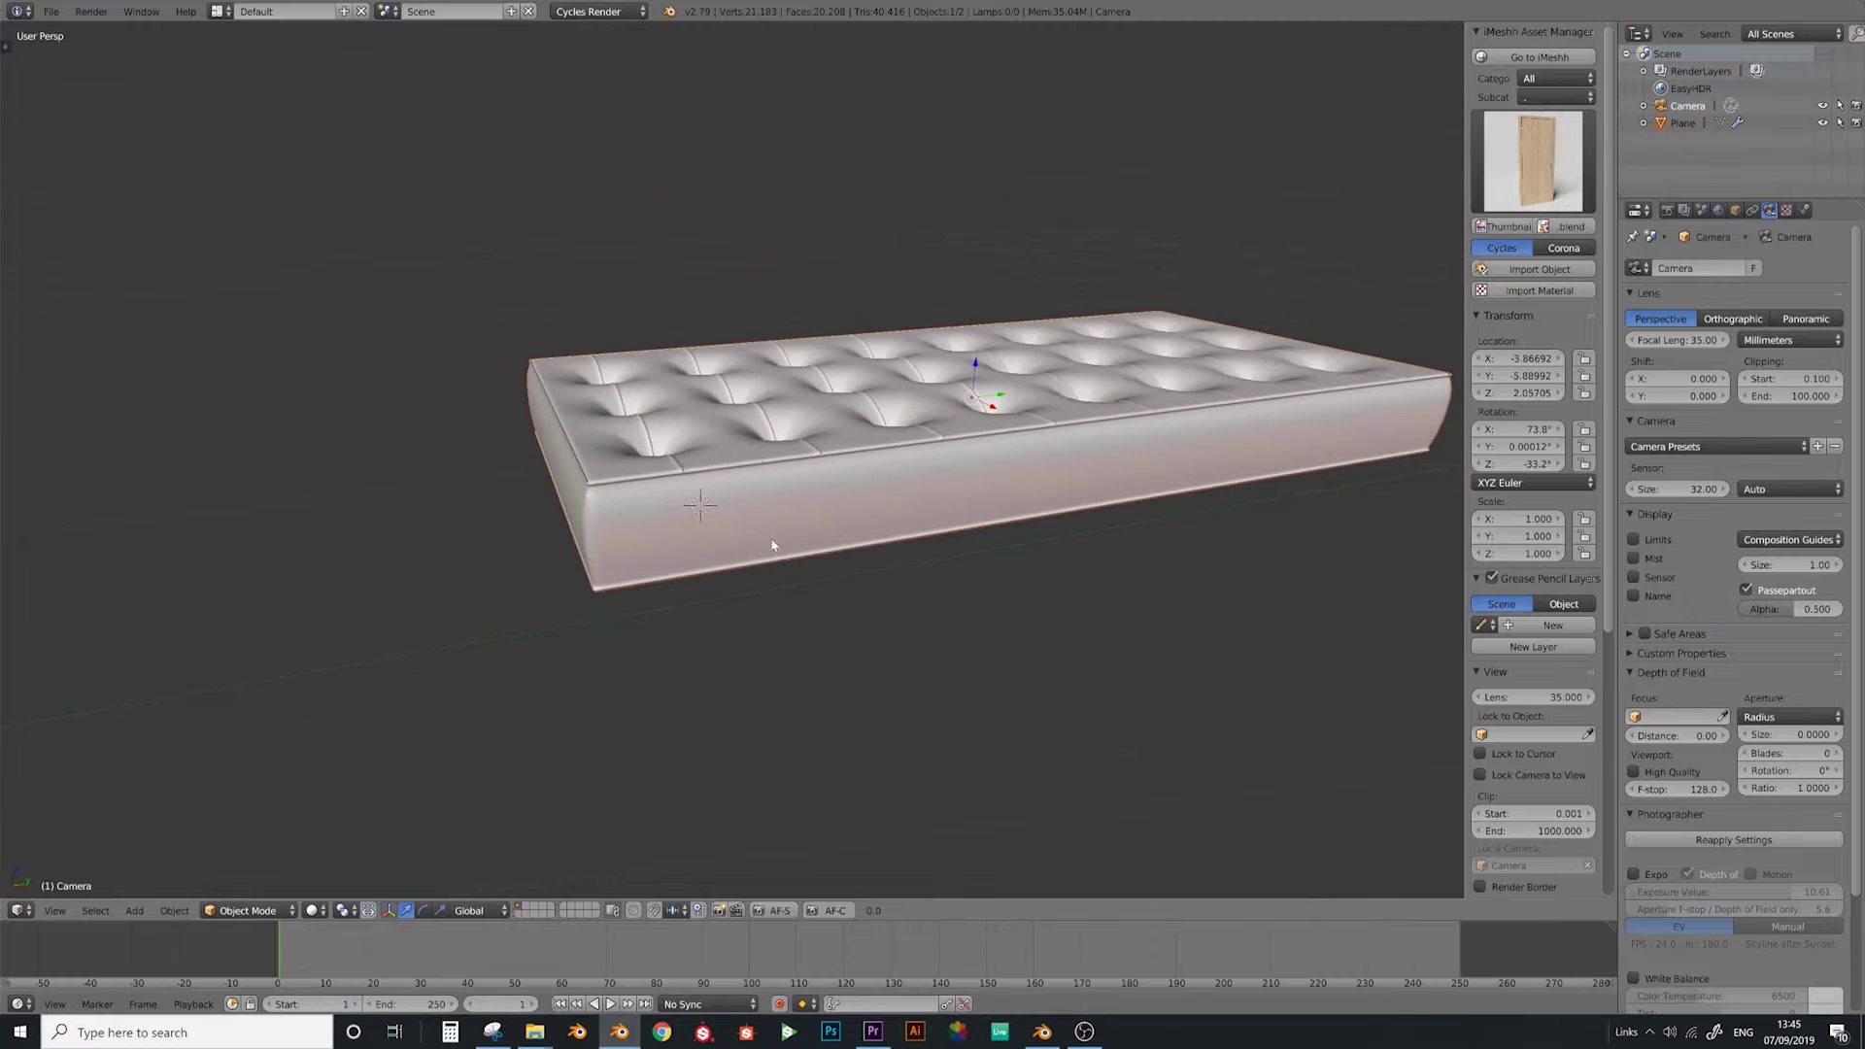
pyautogui.moveTo(773, 544); pyautogui.dragTo(649, 593, button='middle')
pyautogui.scroll(2, 649, 520)
pyautogui.rightClick(652, 520)
pyautogui.press('Tab')
pyautogui.press('Tab')
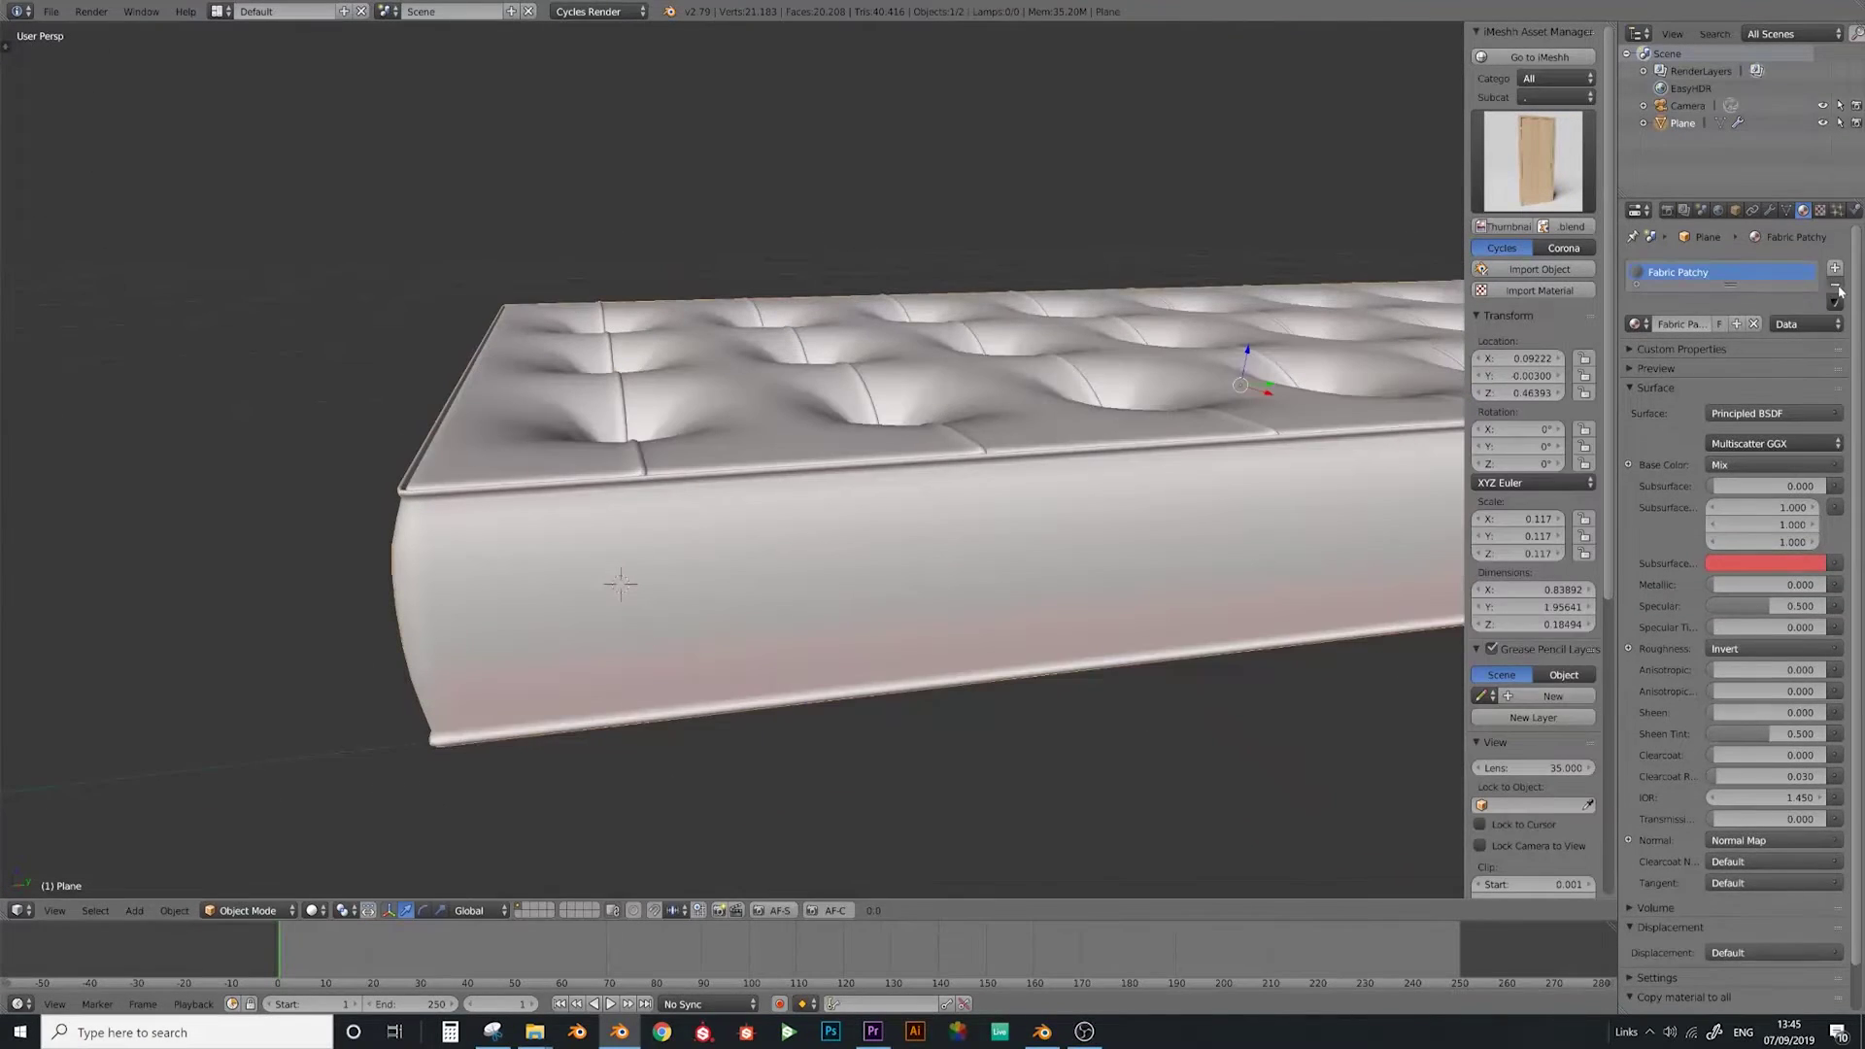
# Examine the cushion's side in both Edit Mode and Object Mode, checking its edge layout and smooth shading
pyautogui.press('Tab')
pyautogui.moveTo(864, 579); pyautogui.dragTo(820, 529, button='middle')
pyautogui.scroll(3, 689, 549)
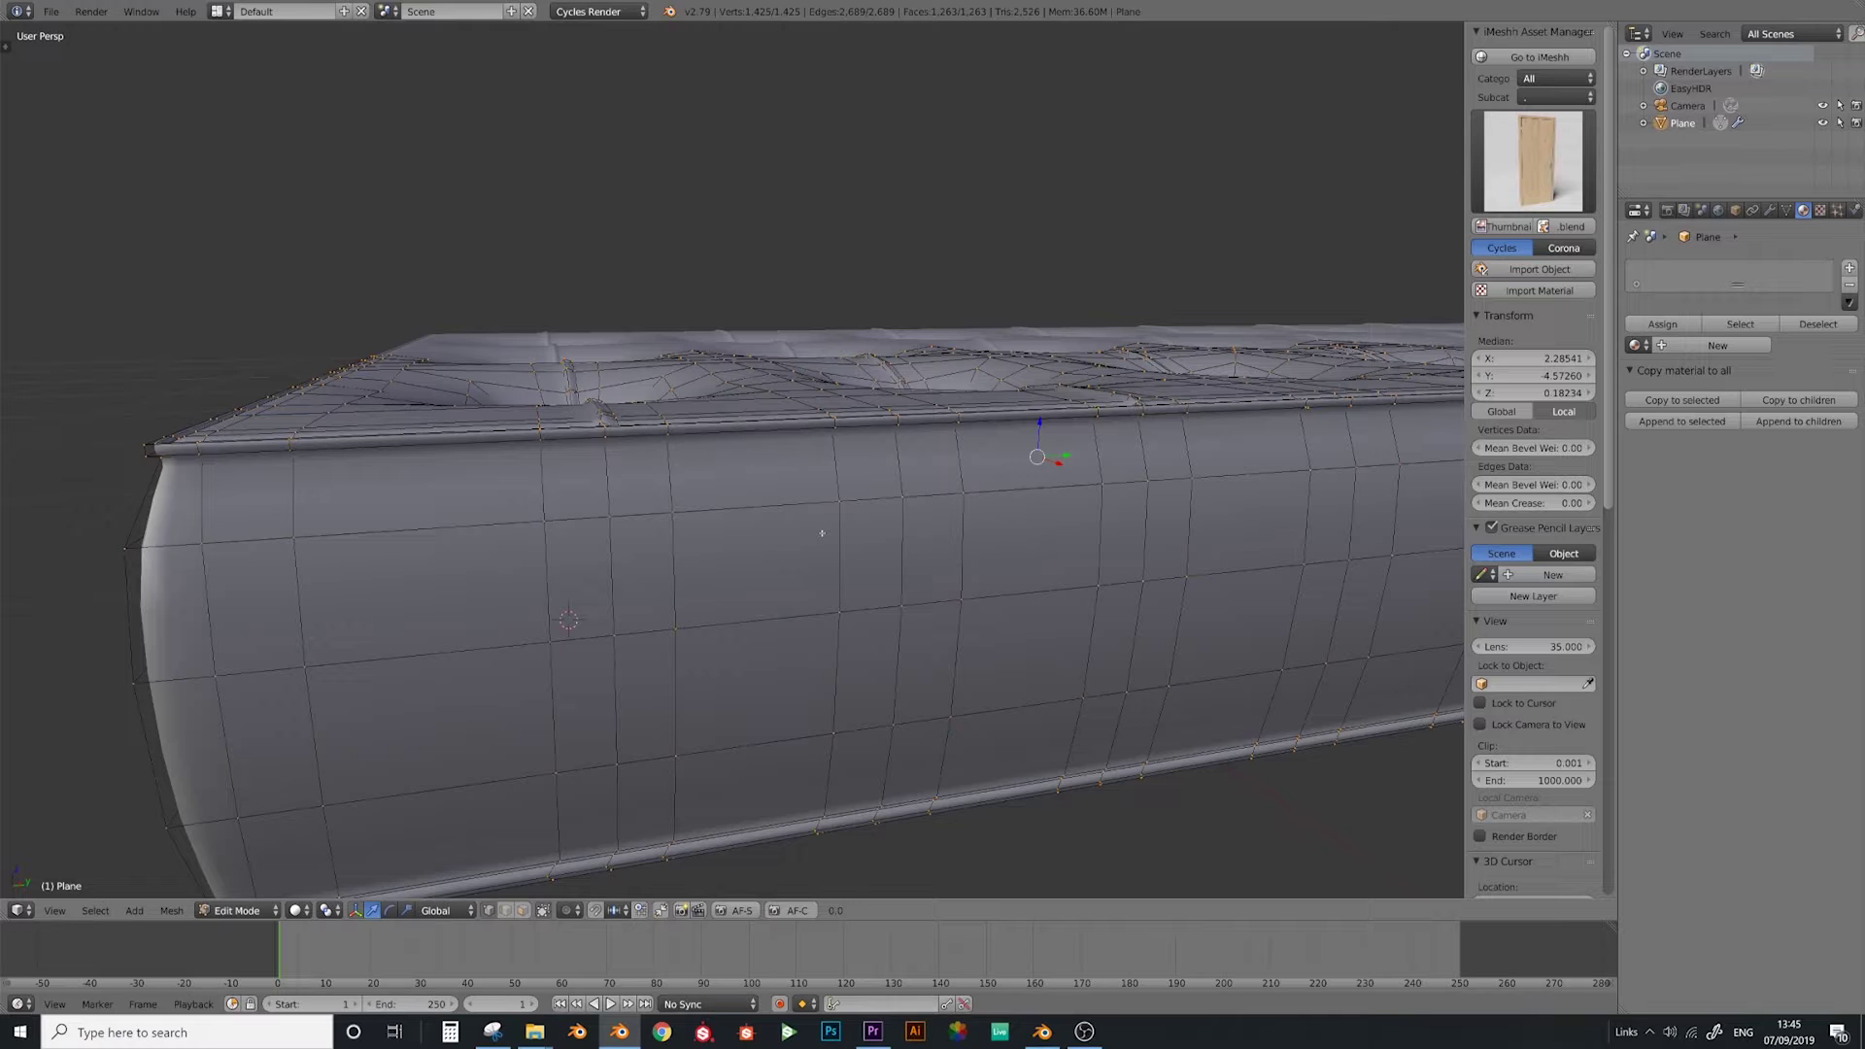
pyautogui.press('Tab')
pyautogui.moveTo(825, 557); pyautogui.dragTo(555, 473, button='middle')
pyautogui.press('Tab')
pyautogui.moveTo(458, 527); pyautogui.dragTo(633, 505, button='middle')
pyautogui.press('Tab')
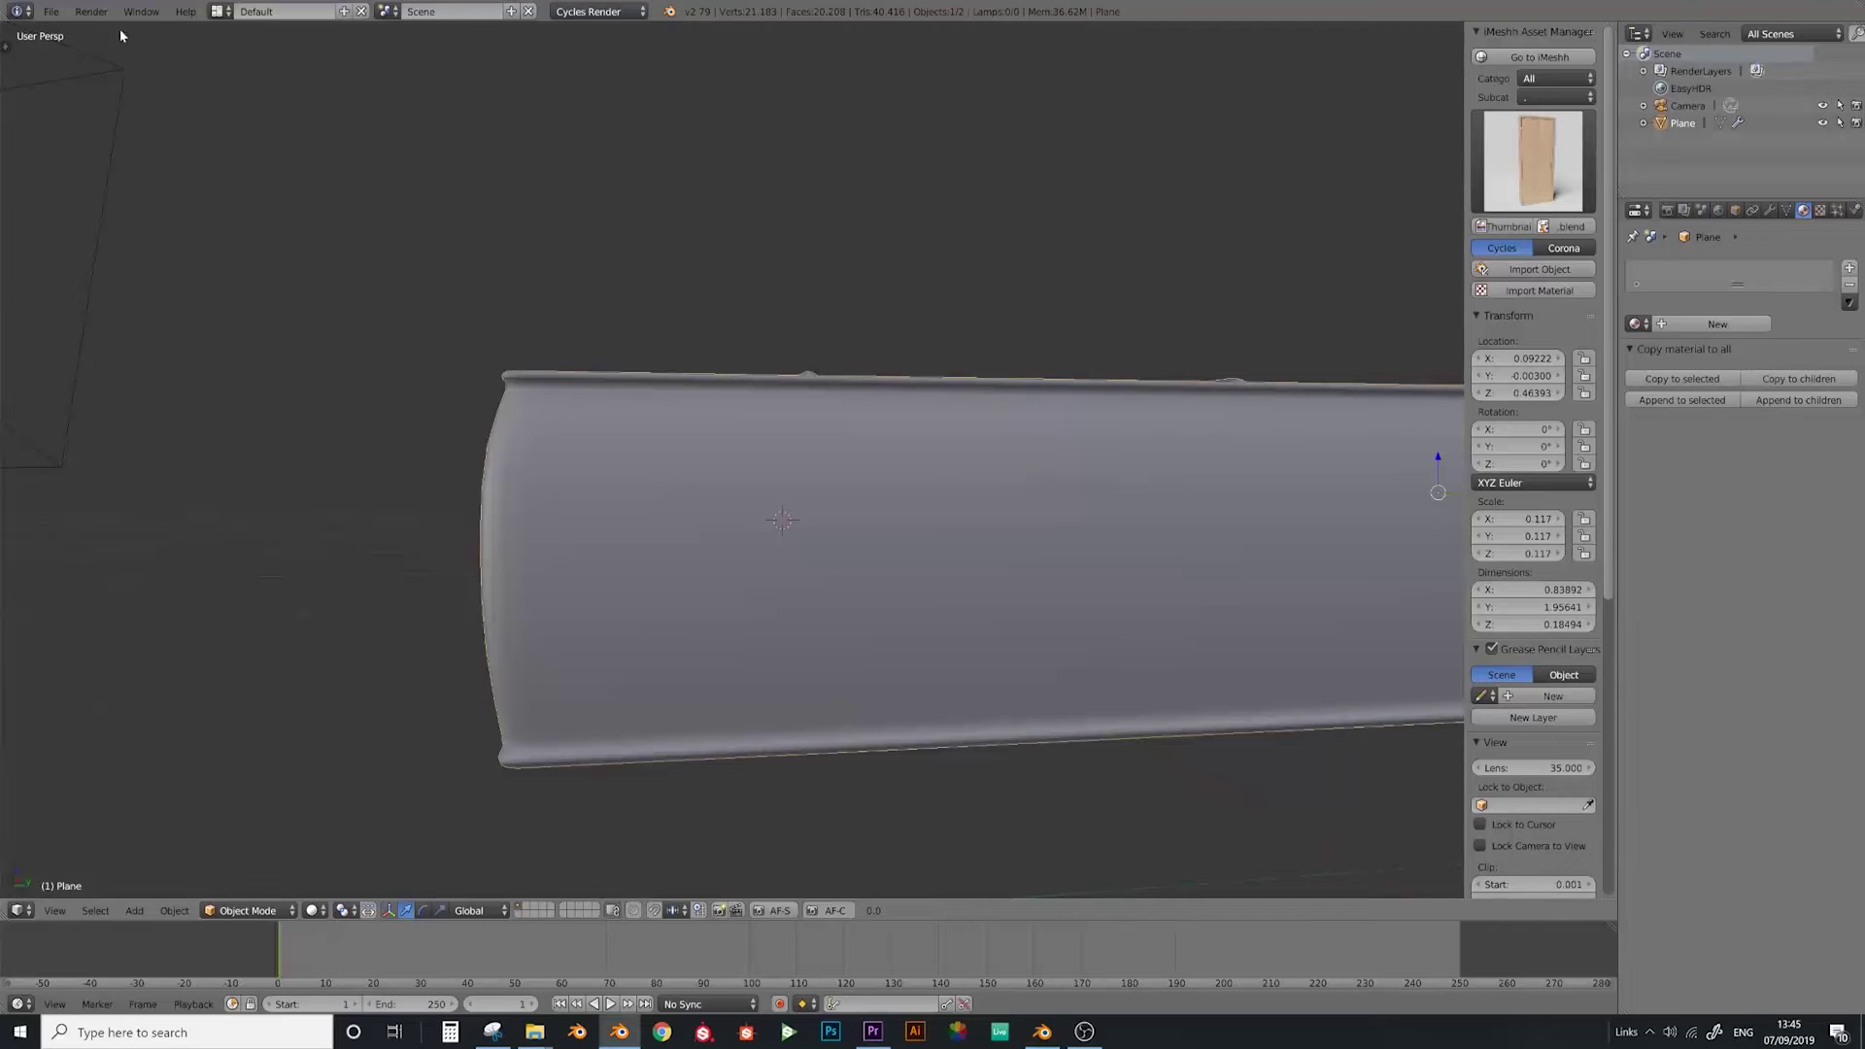
pyautogui.click(50, 11)
pyautogui.moveTo(579, 456); pyautogui.dragTo(766, 507, button='middle')
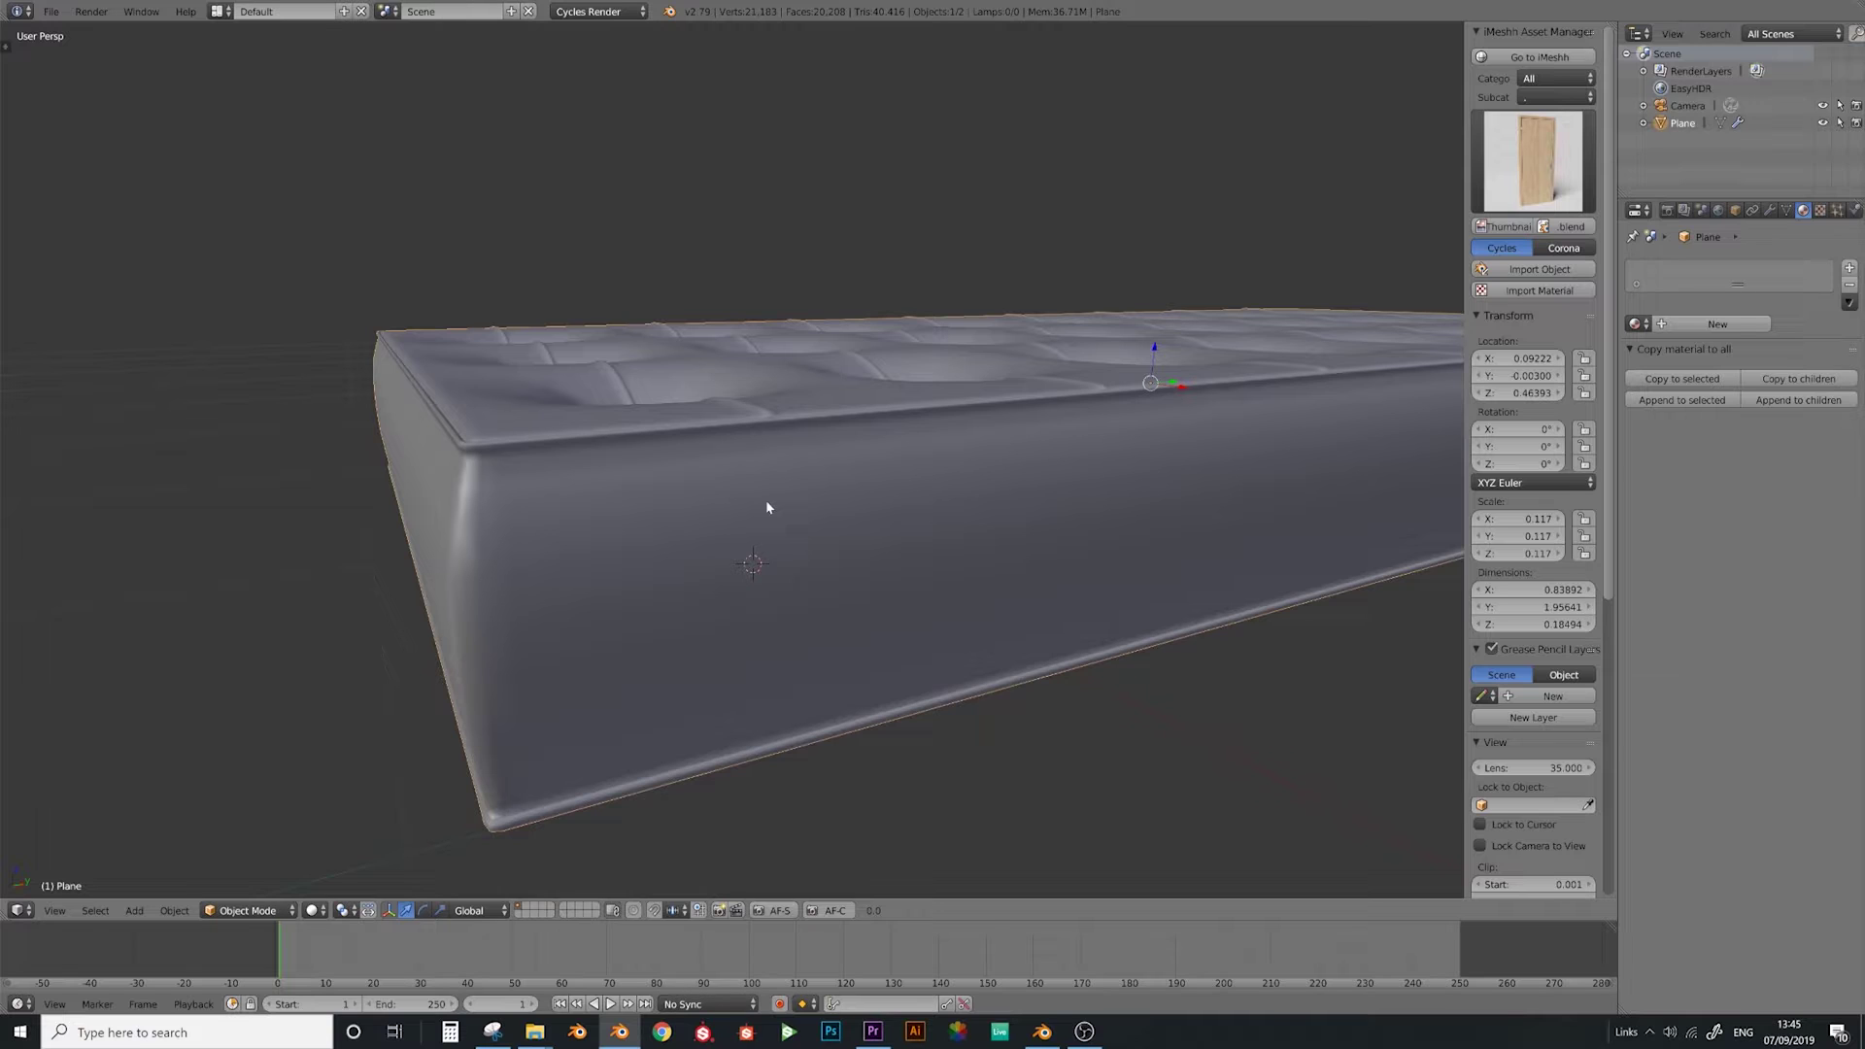
# In Edit Mode, knife a vertical cut near the cushion's corner from the upper piping down to the lower edge row
pyautogui.press('Tab')
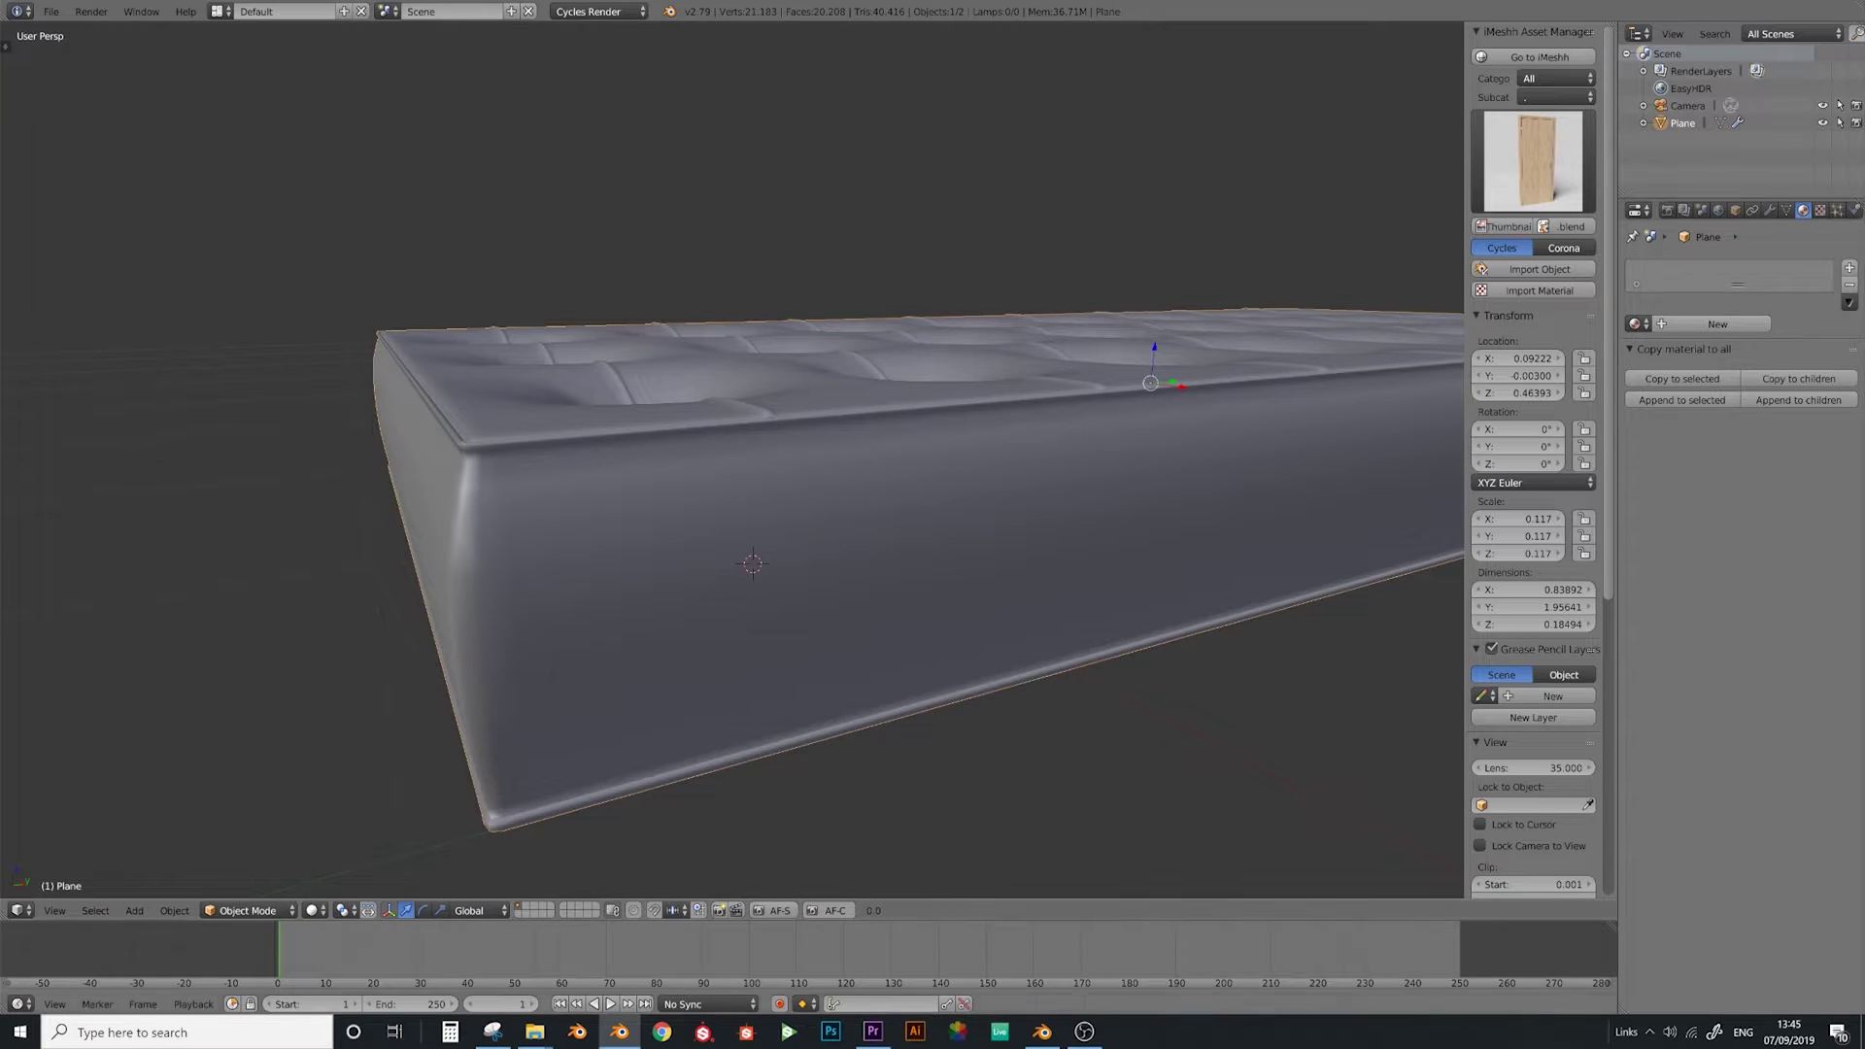
pyautogui.press('k')
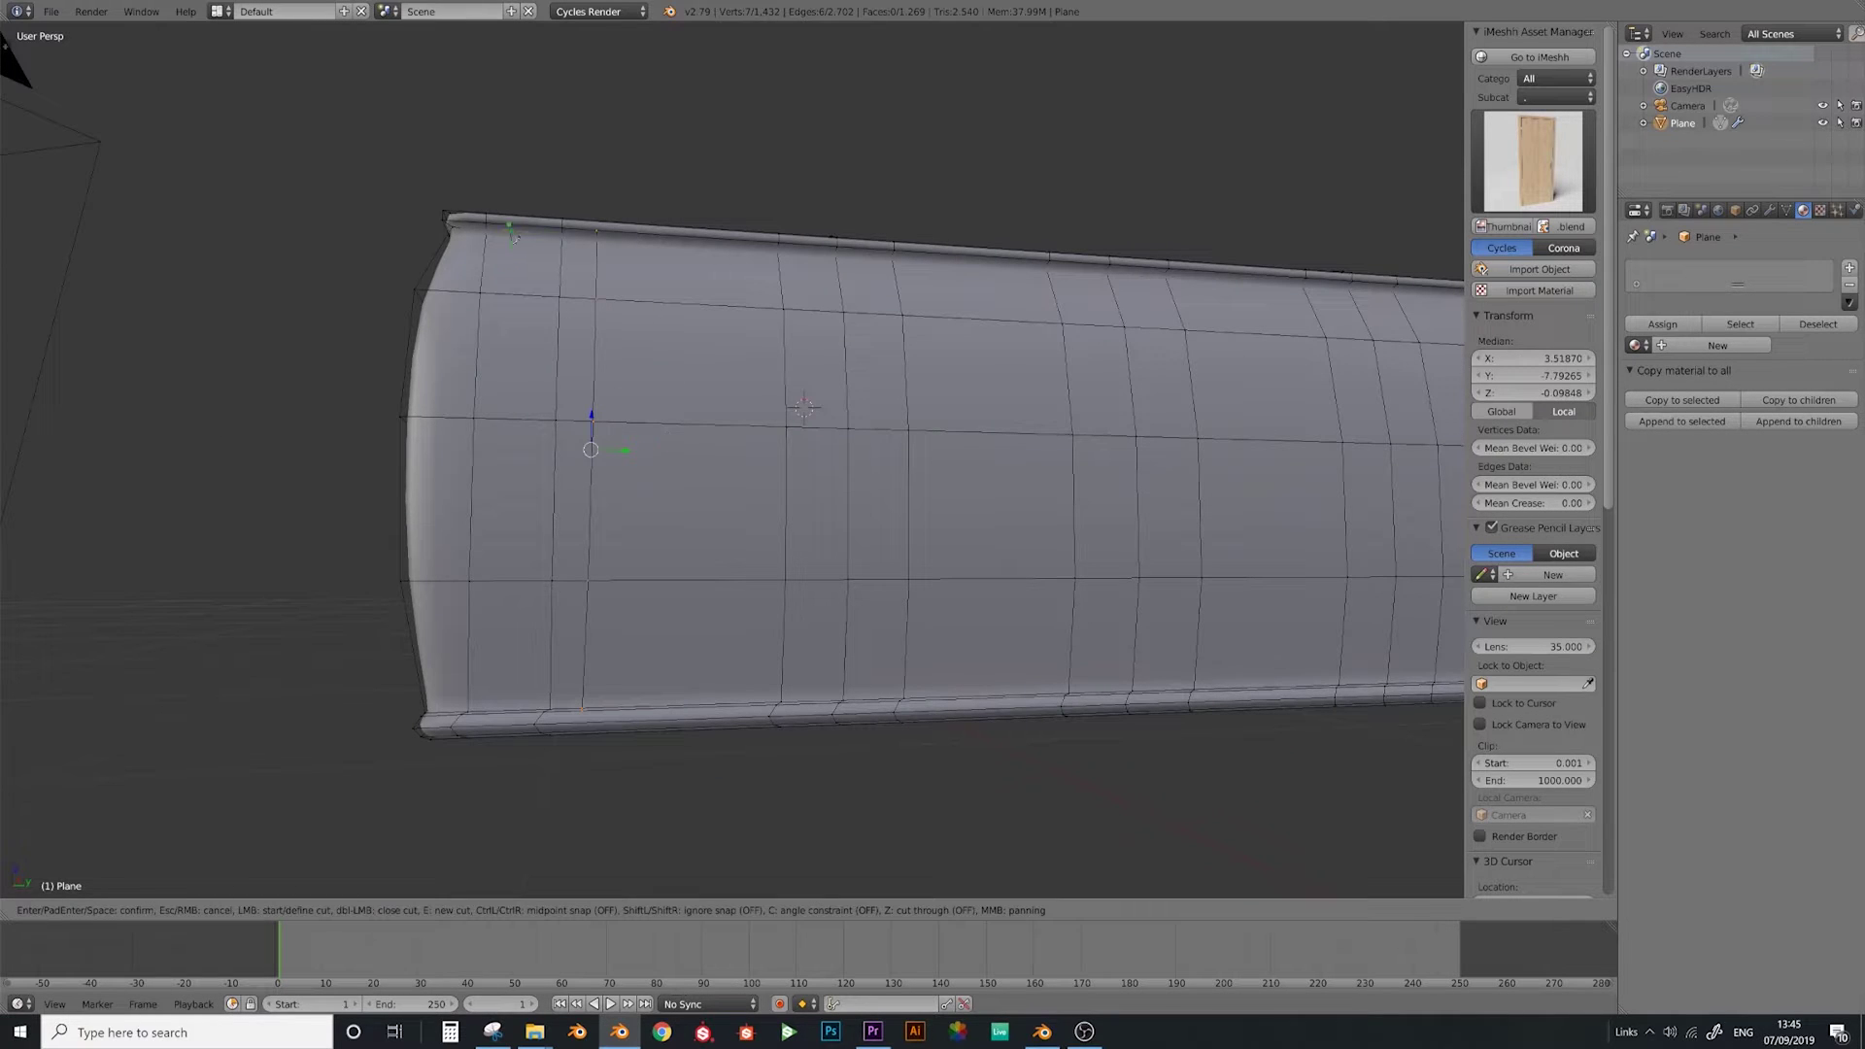
pyautogui.click(500, 293)
pyautogui.click(494, 418)
pyautogui.click(486, 581)
pyautogui.press('Return')
# Knife one vertical cut from the bottom piping up to the upper edge row, and a longer one beside it reaching the bottom piping
pyautogui.press('k')
pyautogui.click(629, 707)
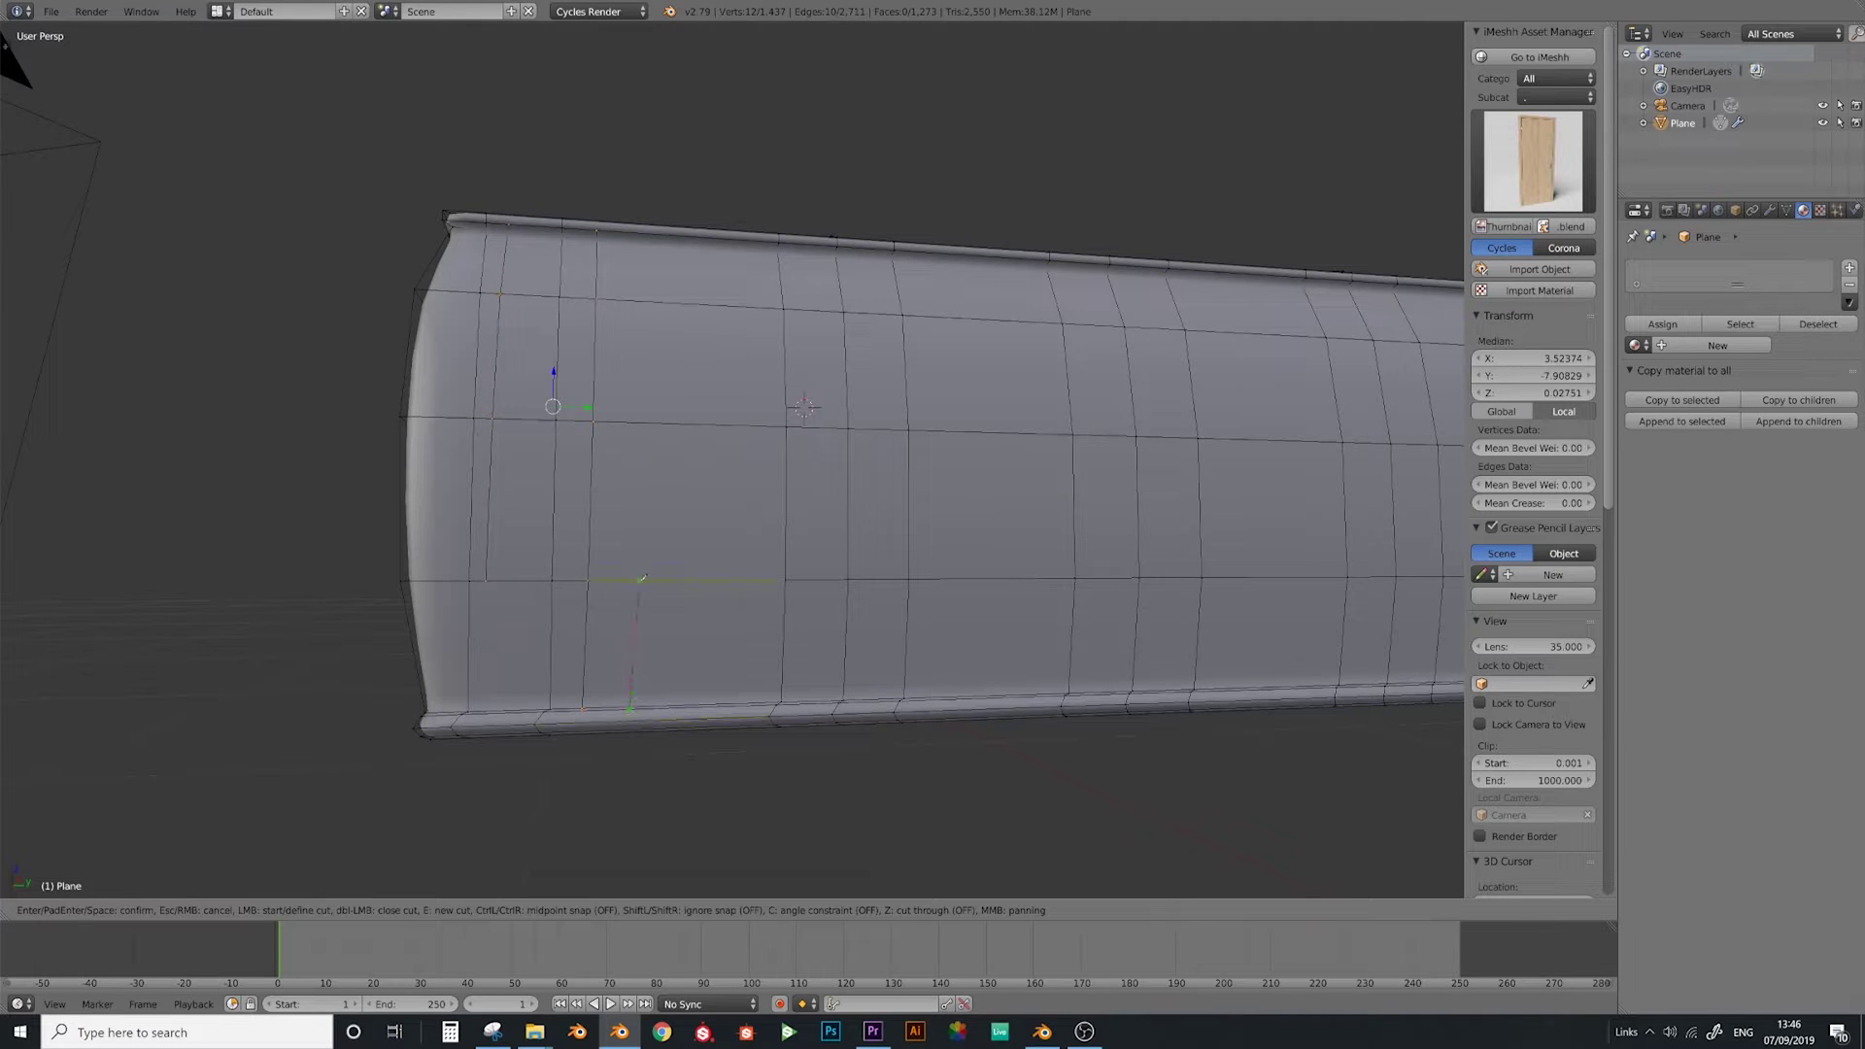
pyautogui.click(650, 301)
pyautogui.press('Return')
pyautogui.press('k')
pyautogui.click(697, 304)
pyautogui.click(714, 719)
pyautogui.press('Return')
# Knife a cut from the bottom piping to the upper edge row and a short one from the upper piping to the middle row
pyautogui.press('k')
pyautogui.click(758, 701)
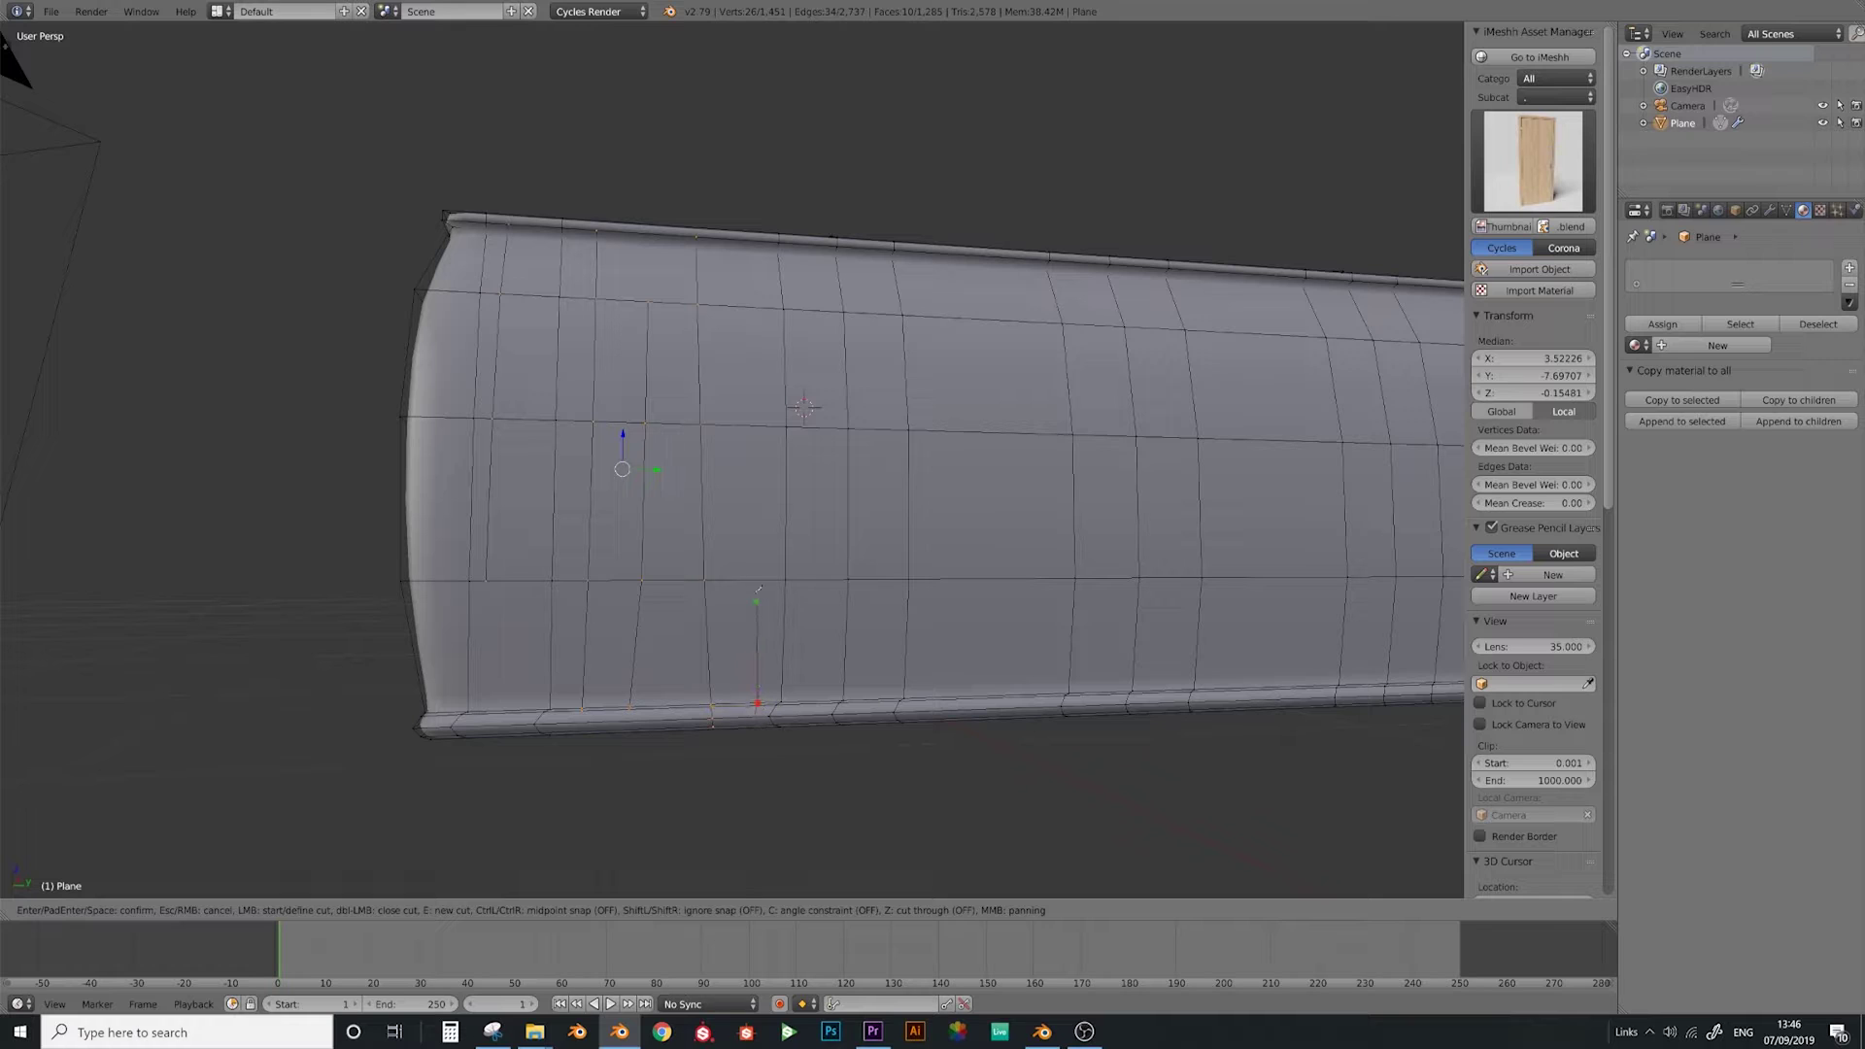
pyautogui.click(746, 309)
pyautogui.press('Return')
pyautogui.press('k')
pyautogui.click(790, 234)
pyautogui.click(796, 424)
pyautogui.press('Return')
# Knife a full-height vertical cut from the upper piping to the bottom piping beside the short cut
pyautogui.press('k')
pyautogui.click(812, 238)
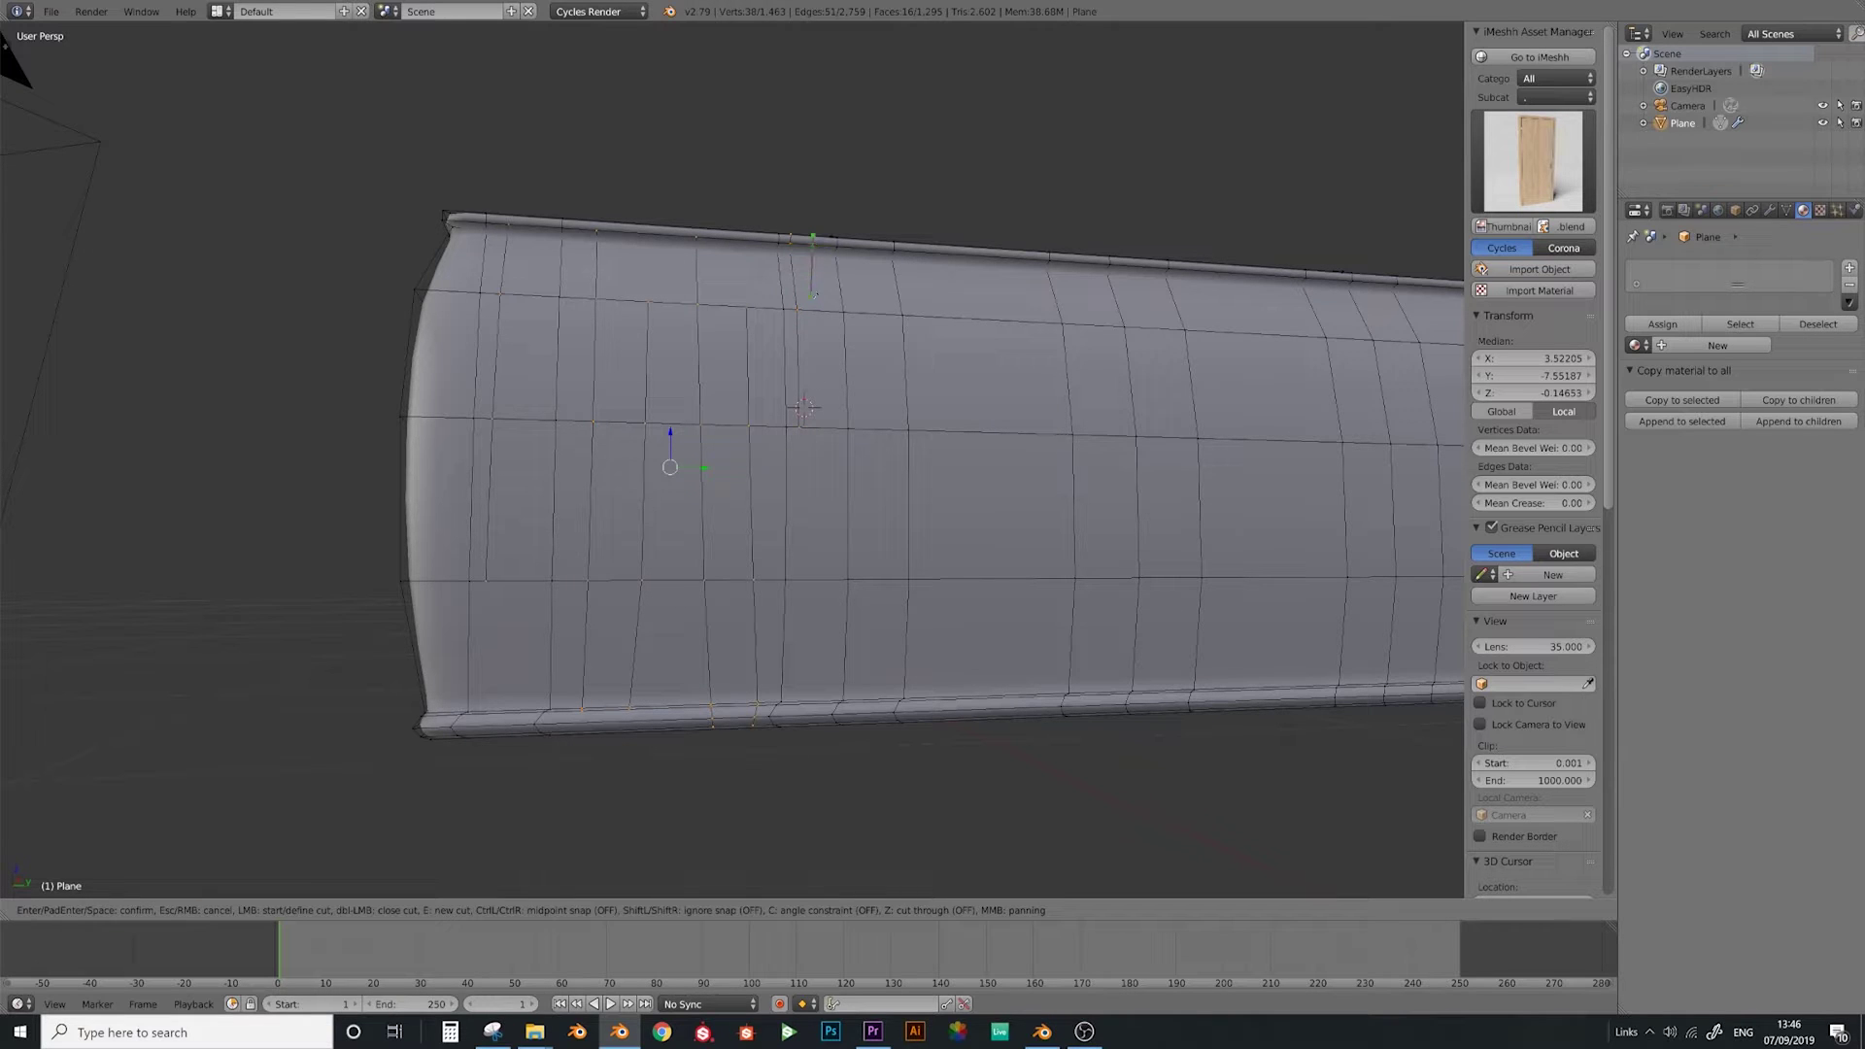
pyautogui.click(821, 428)
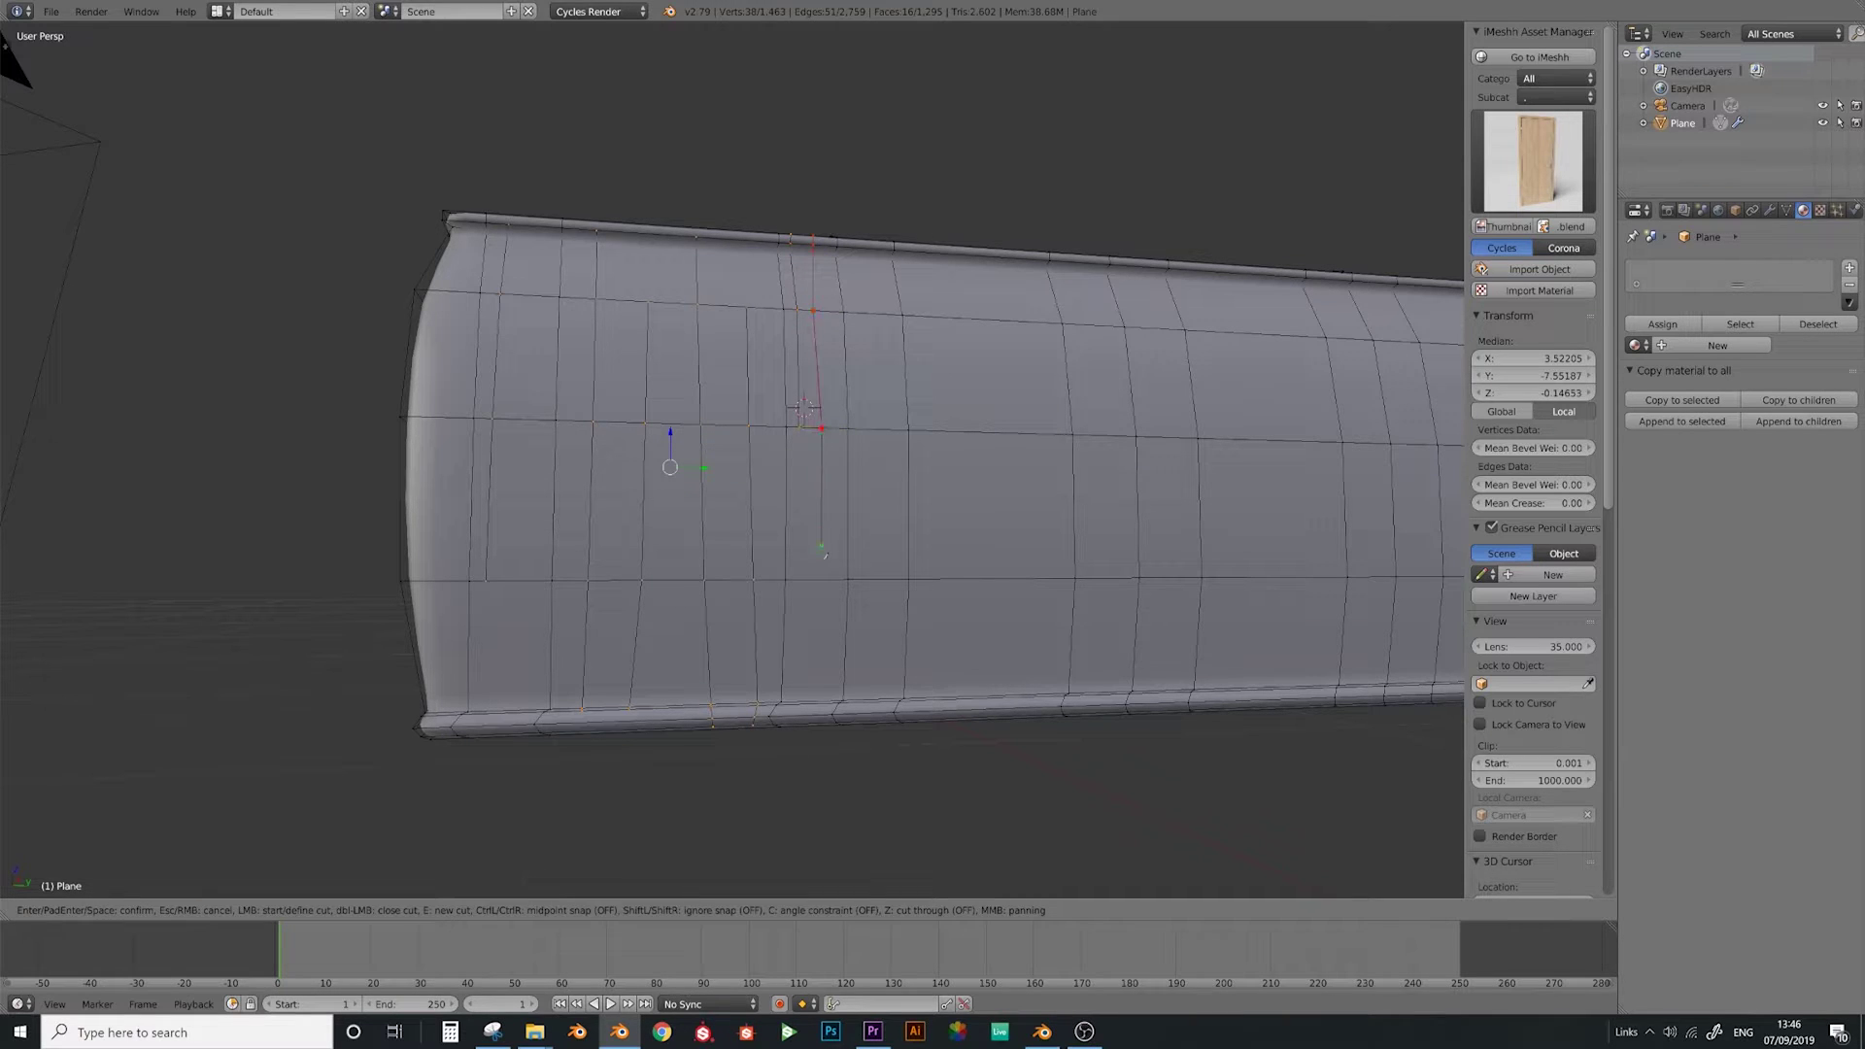
pyautogui.click(812, 724)
pyautogui.press('Return')
# Knife a short cut between the bottom piping and lower edge row, and a longer one from the upper piping to that row
pyautogui.press('k')
pyautogui.press('Return')
pyautogui.press('k')
pyautogui.click(911, 245)
pyautogui.click(933, 716)
pyautogui.press('Return')
pyautogui.press('k')
pyautogui.click(957, 698)
pyautogui.press('Escape')
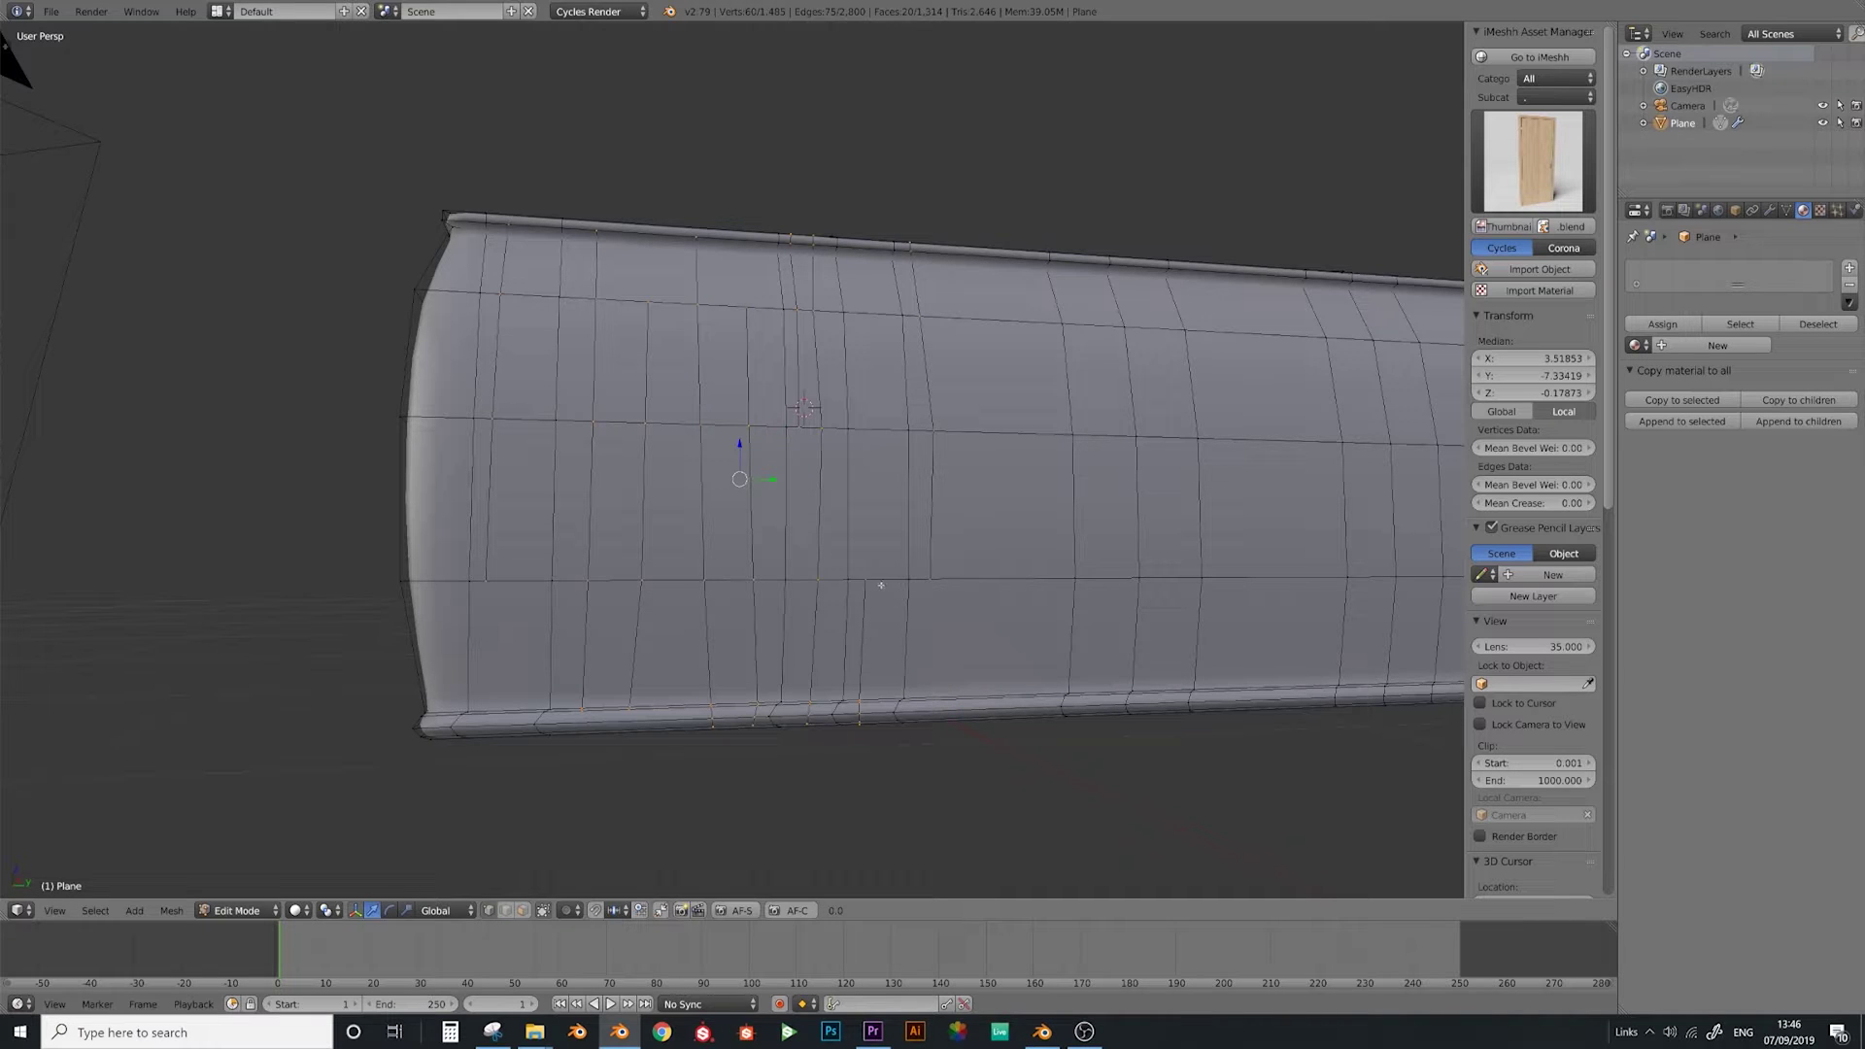
# Knife a vertical cut just past the previous ones, from the bottom piping up to the upper edge row
pyautogui.press('k')
pyautogui.click(950, 698)
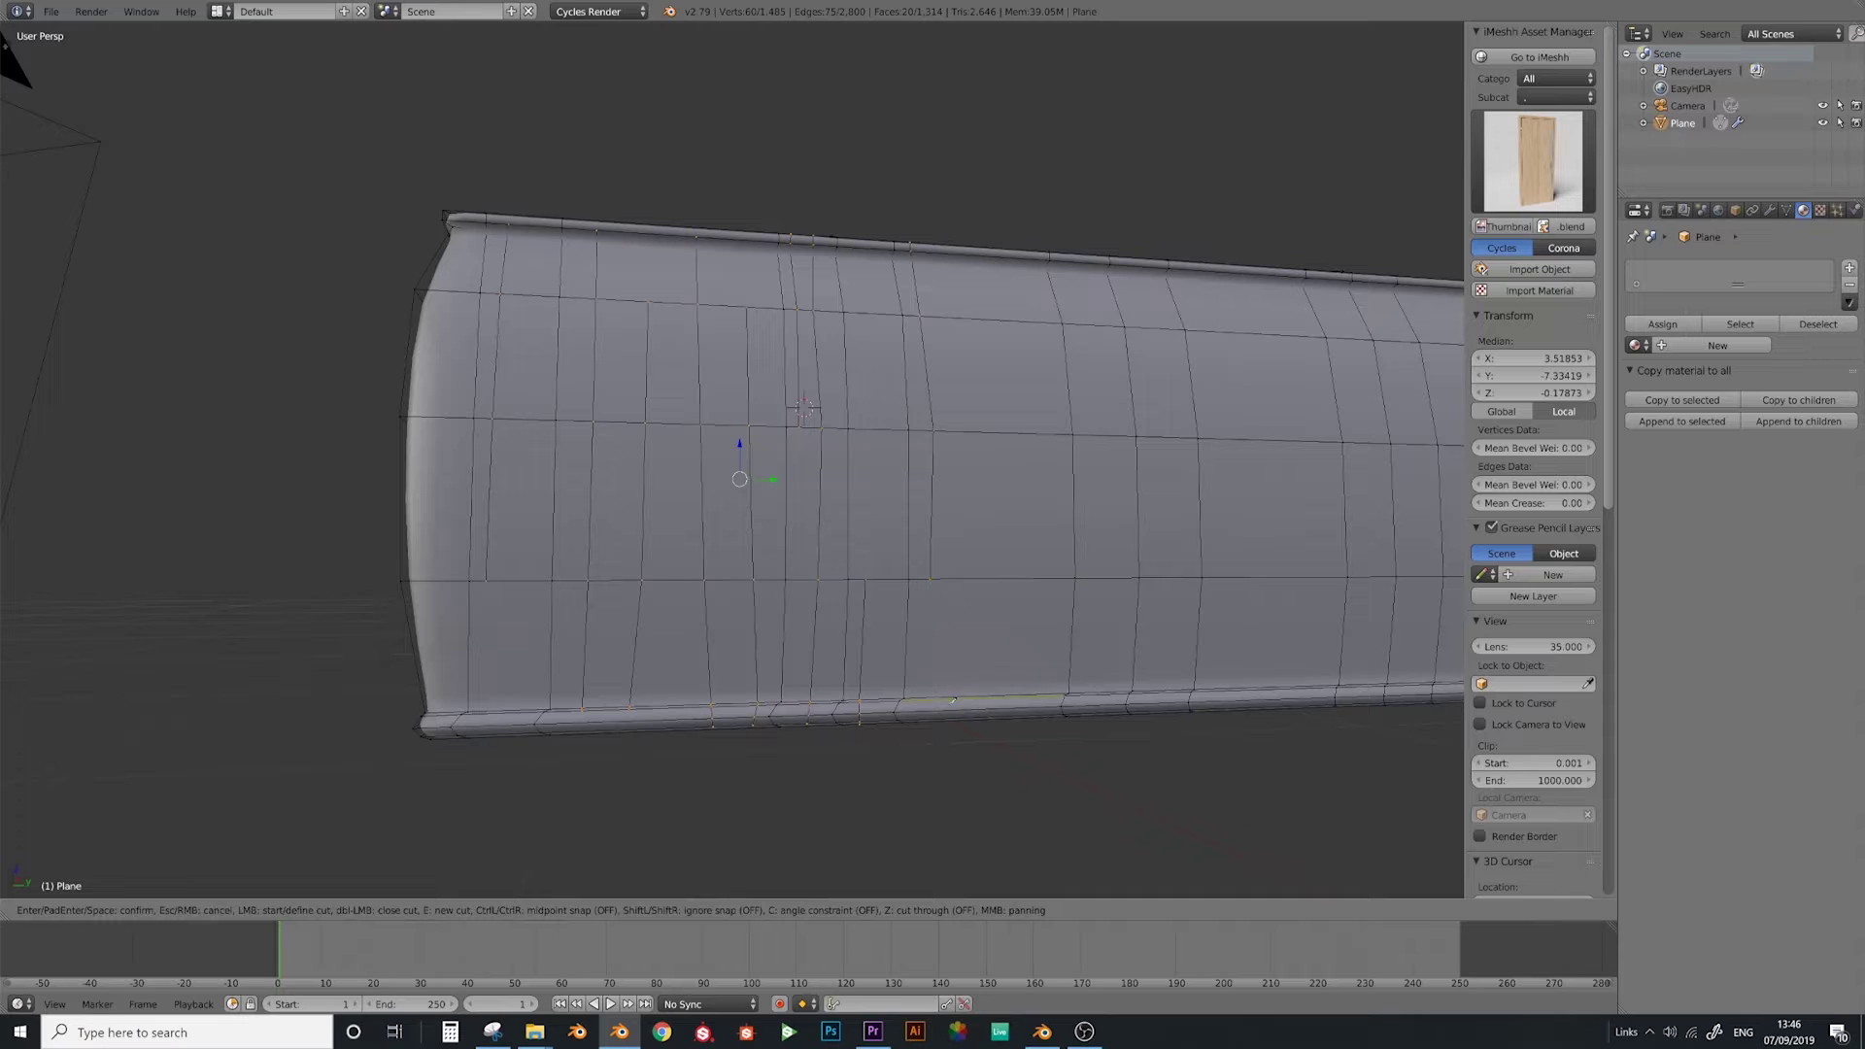
pyautogui.click(958, 578)
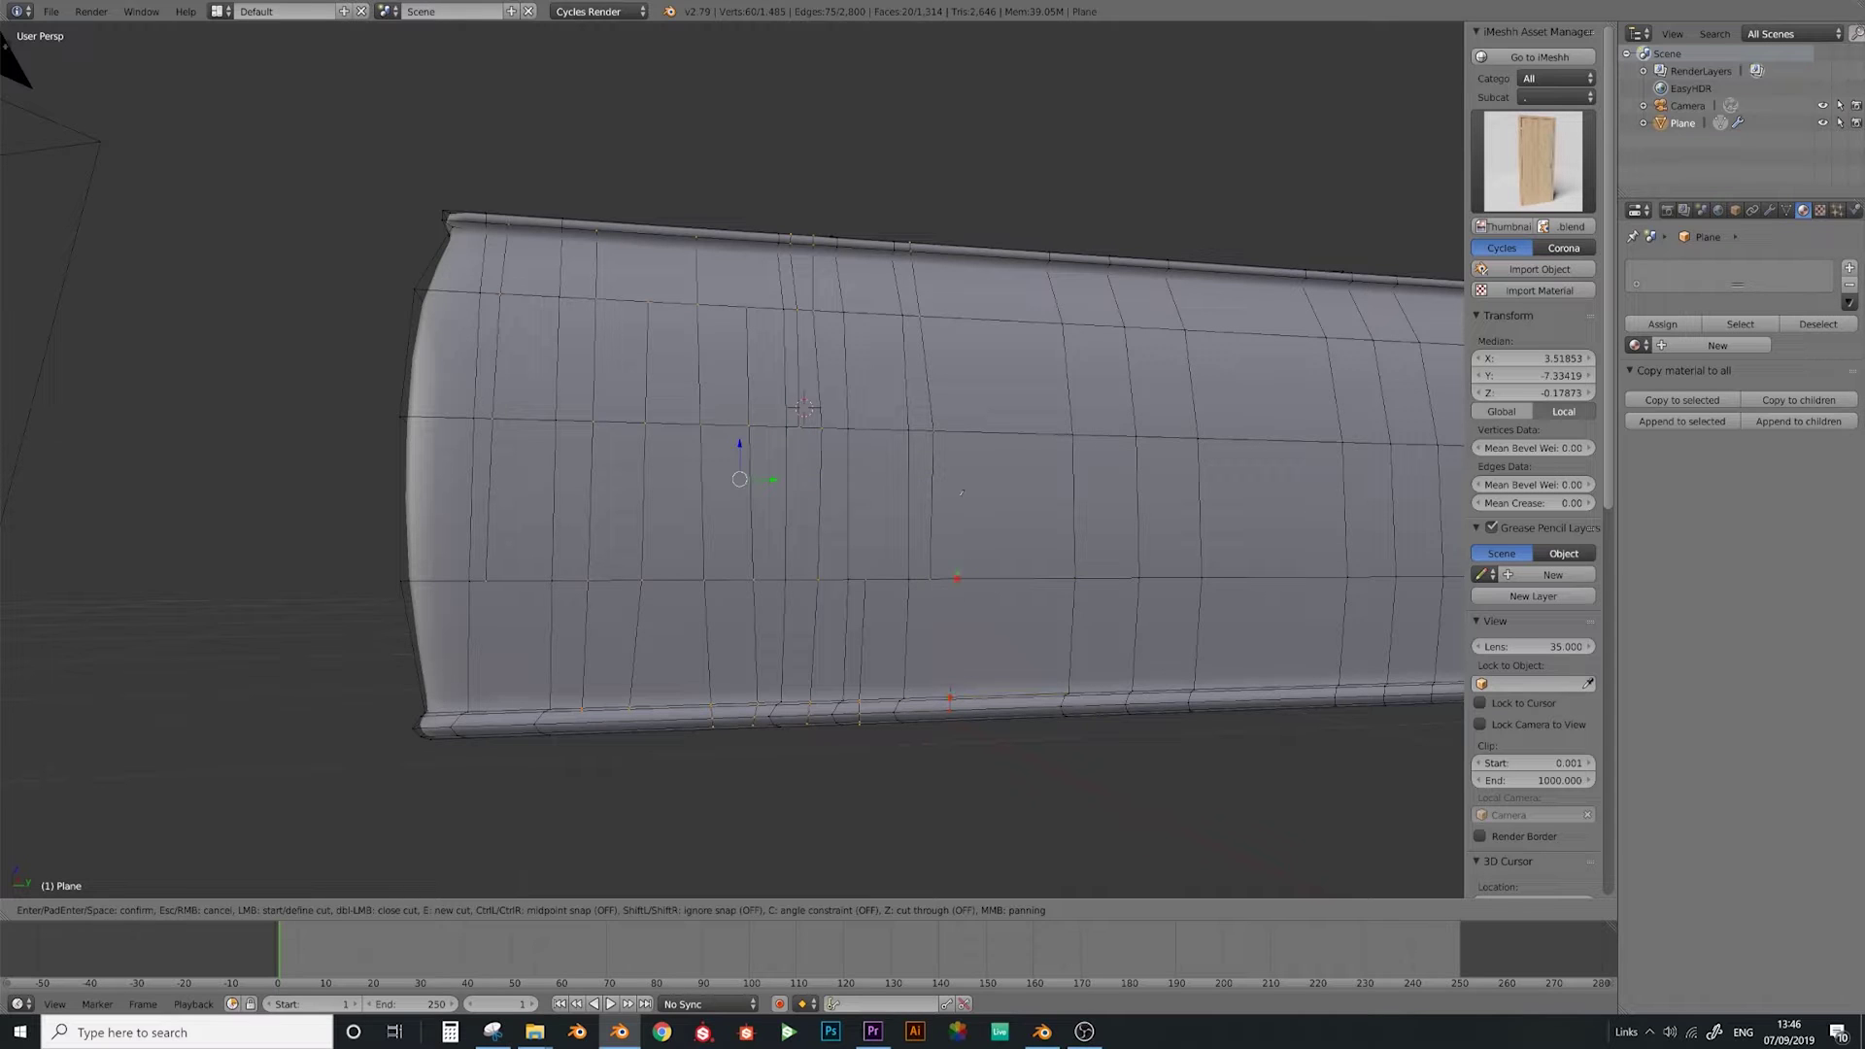
pyautogui.click(958, 430)
pyautogui.click(950, 318)
pyautogui.press('Return')
# Knife the neighbouring vertical cut from the upper piping down to the lower edge row
pyautogui.press('k')
pyautogui.click(973, 249)
pyautogui.click(983, 318)
pyautogui.click(1002, 580)
pyautogui.press('Return')
# Knife the last vertical cut of this group from the bottom piping through the lower and middle edge rows to the upper row
pyautogui.press('k')
pyautogui.click(1050, 579)
pyautogui.press('Return')
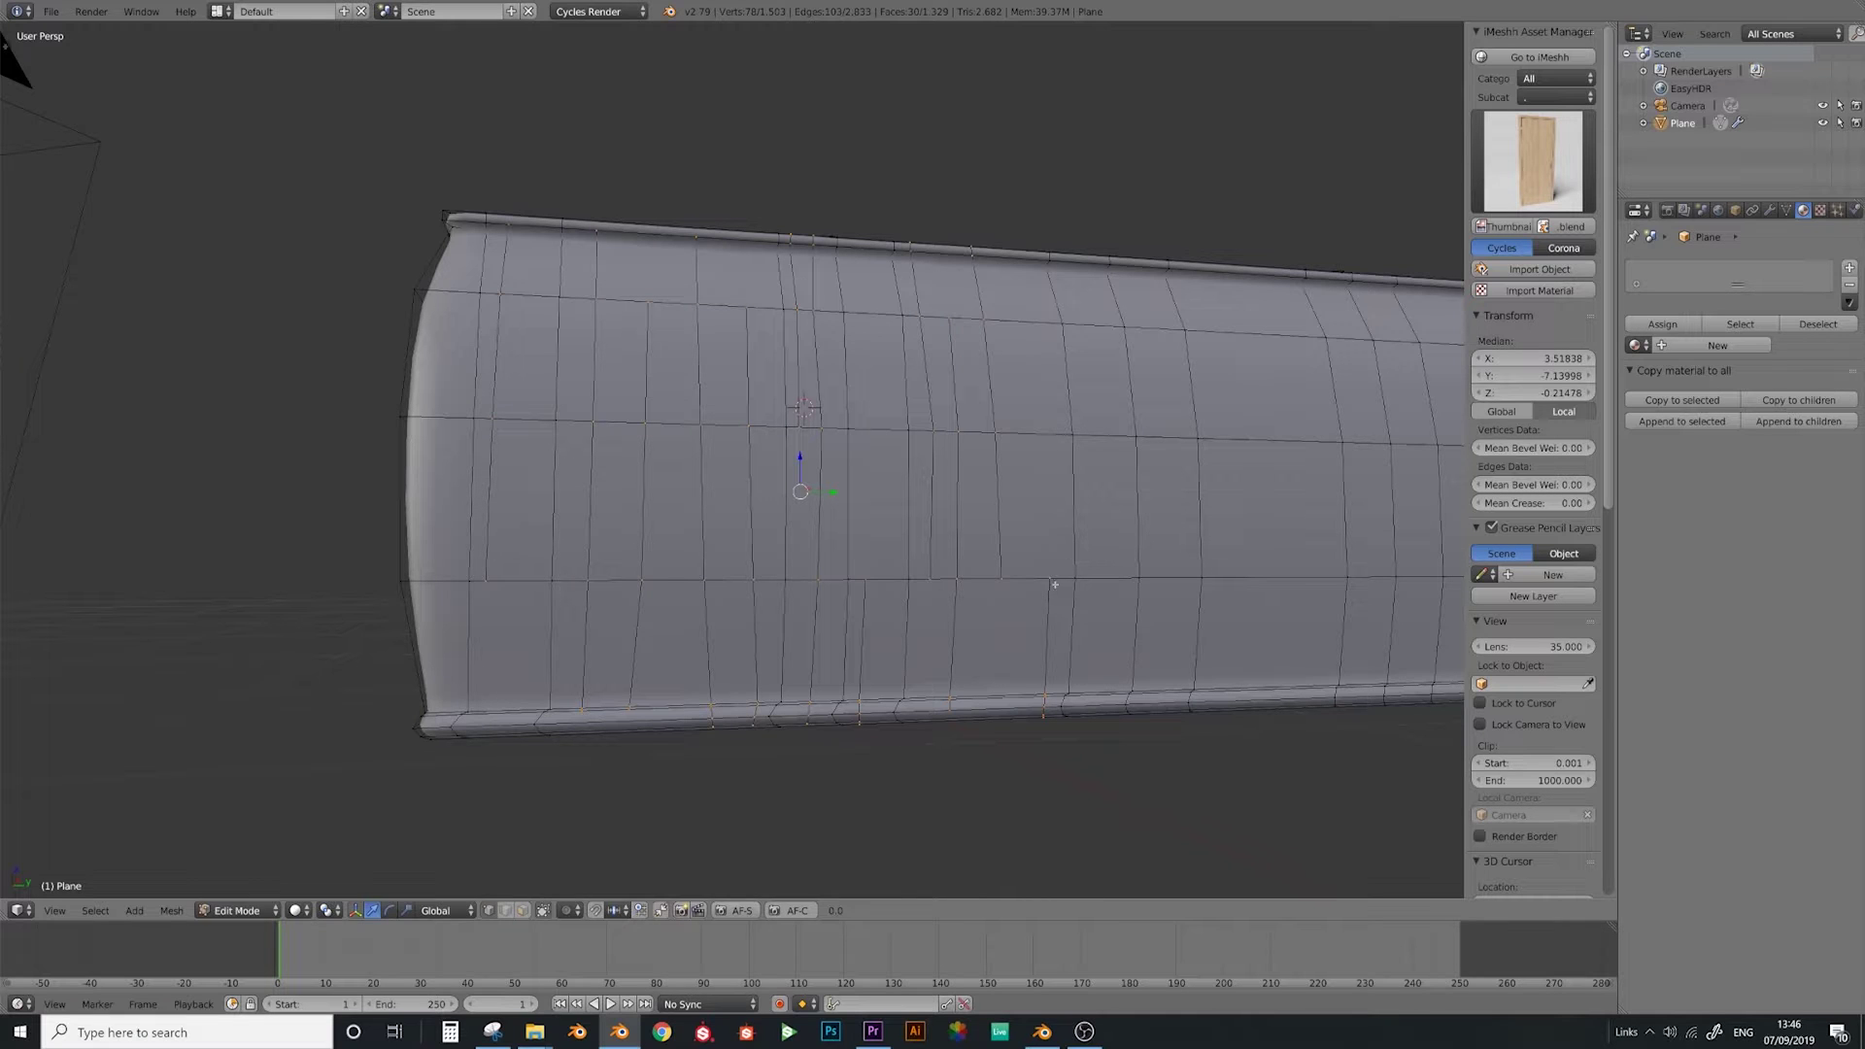
pyautogui.press('k')
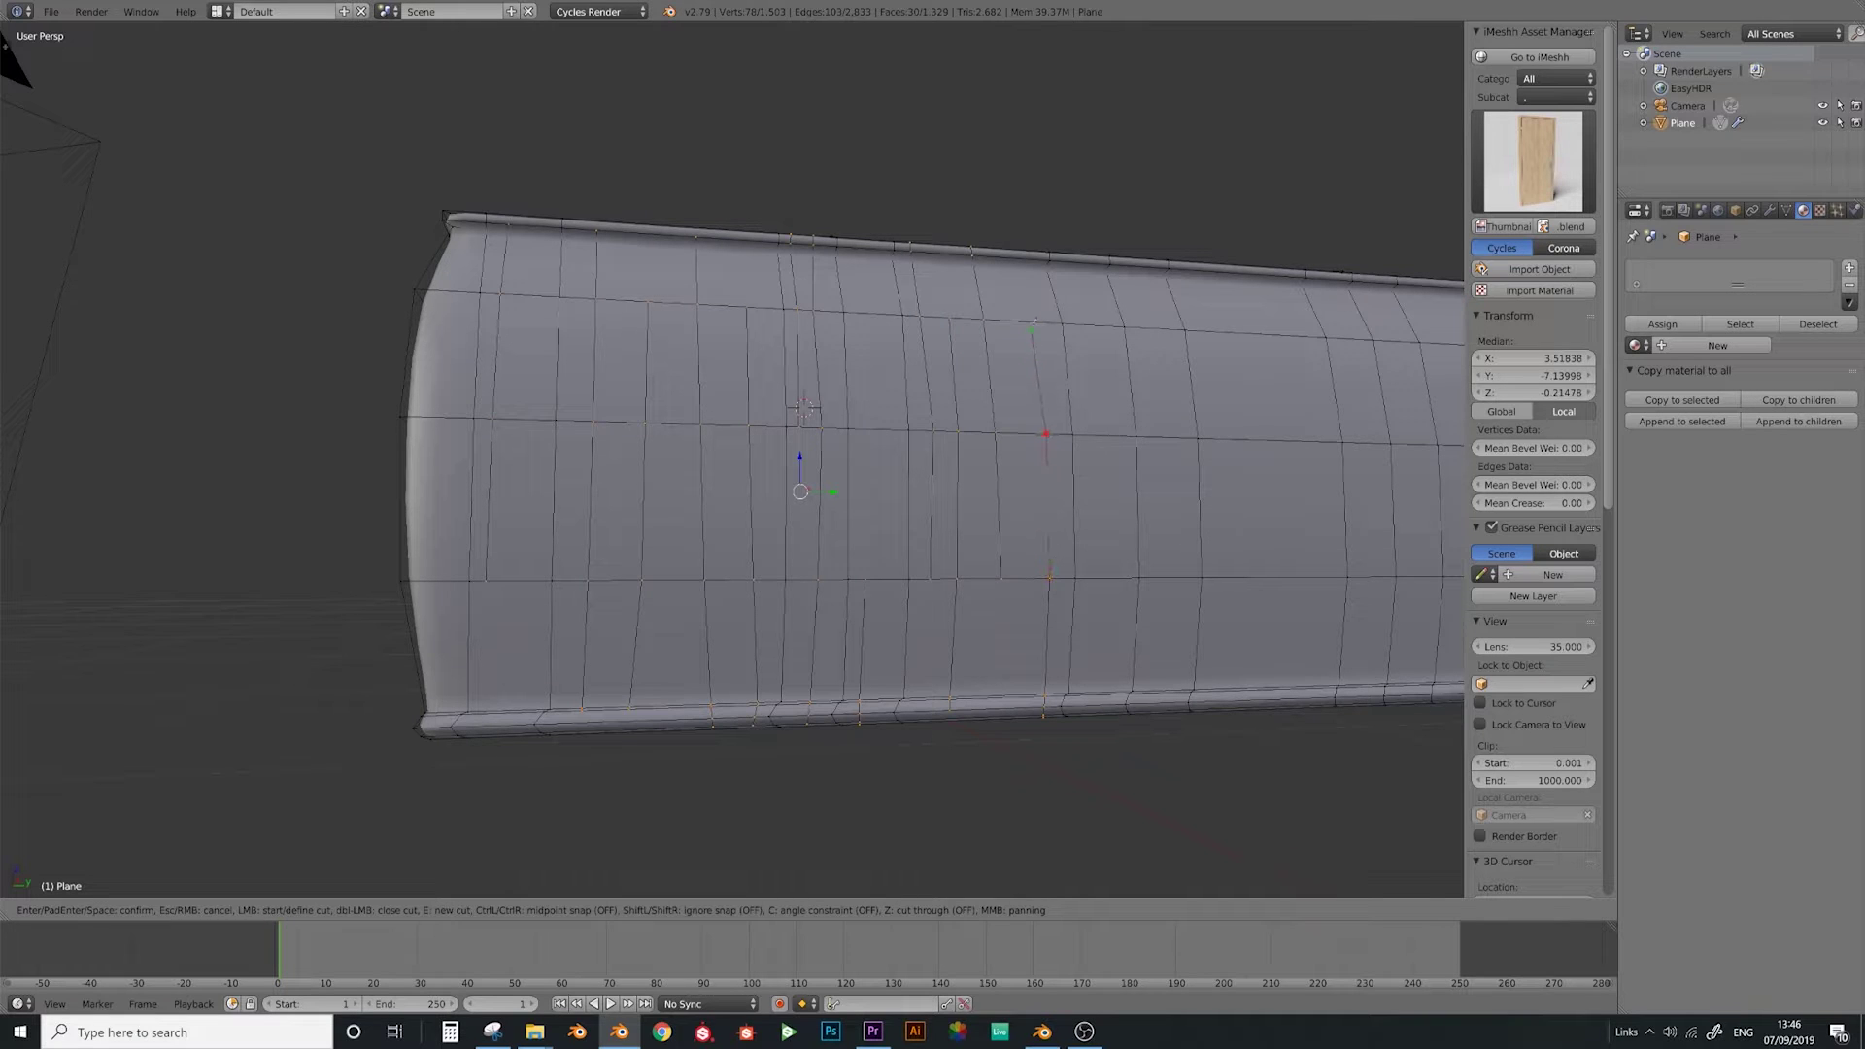
pyautogui.click(1032, 323)
pyautogui.press('Return')
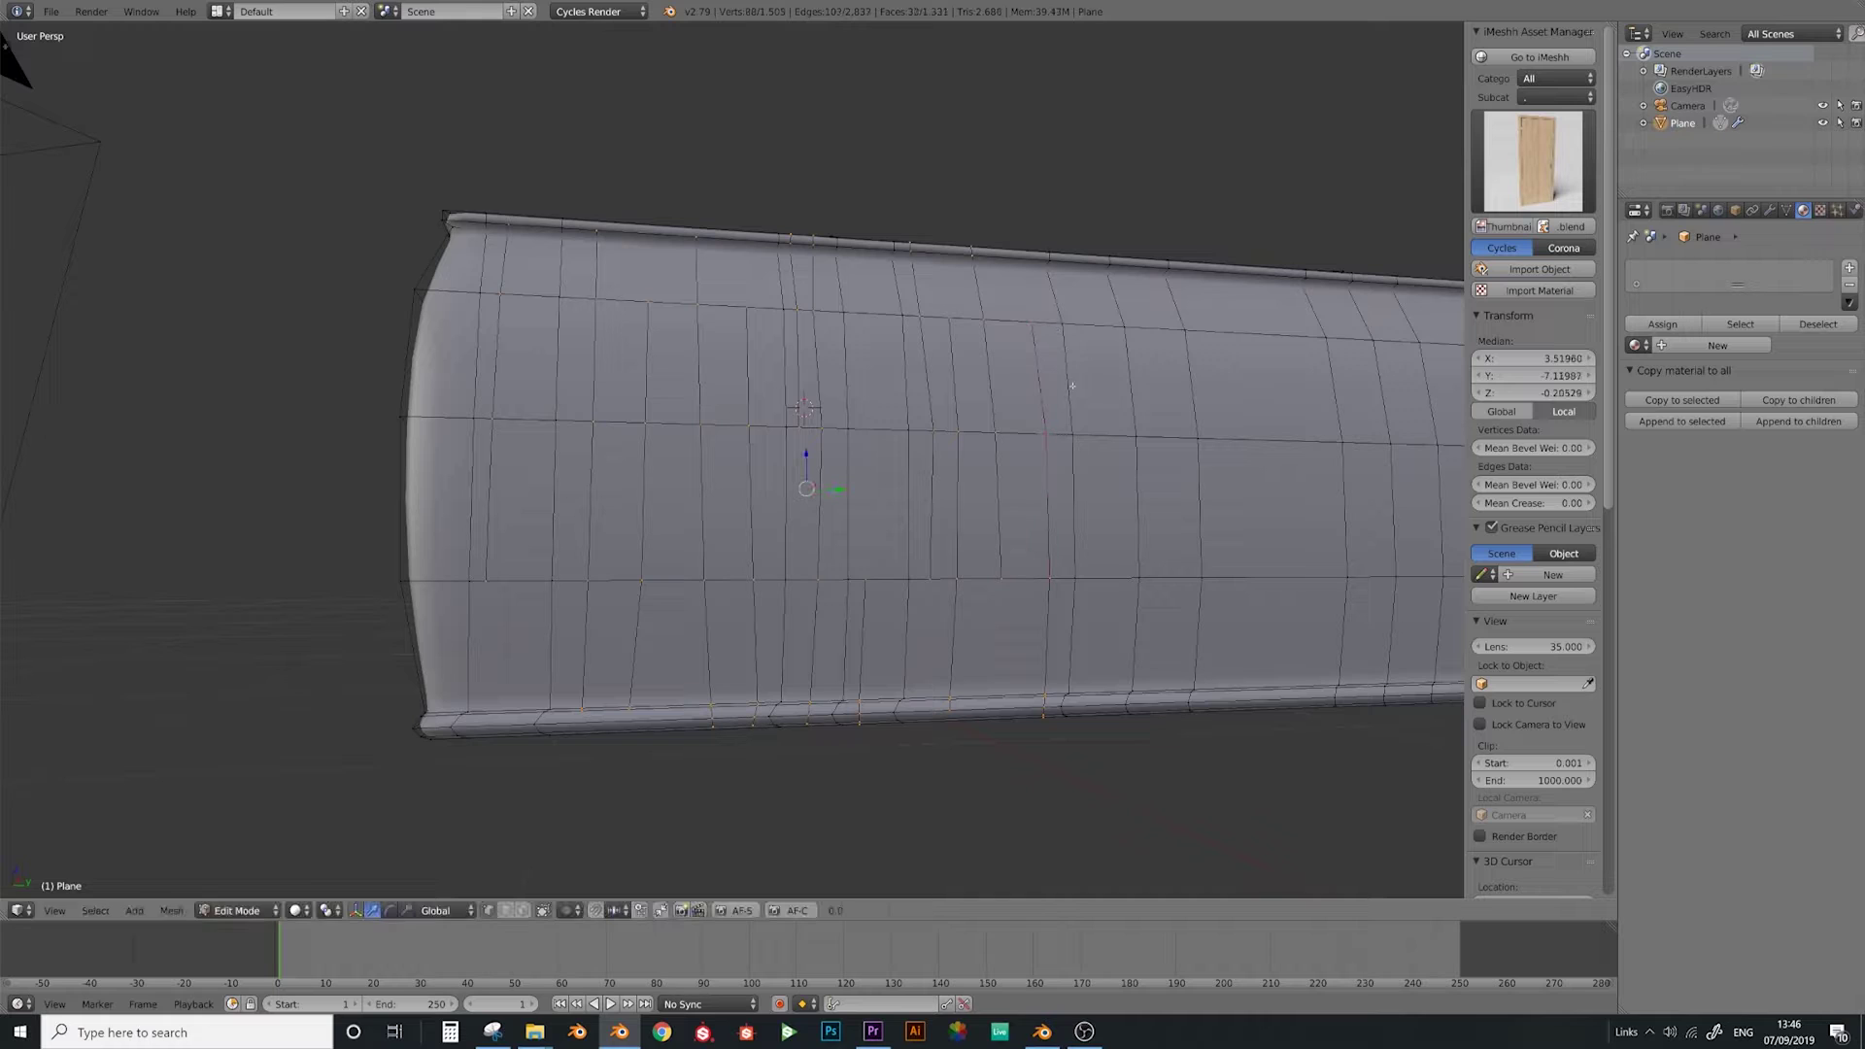
# Grab the end vertices where the new cuts stop on the horizontal edge rows, one after another, and nudge them slightly
pyautogui.click(747, 327)
pyautogui.rightClick(748, 309)
pyautogui.press('g')
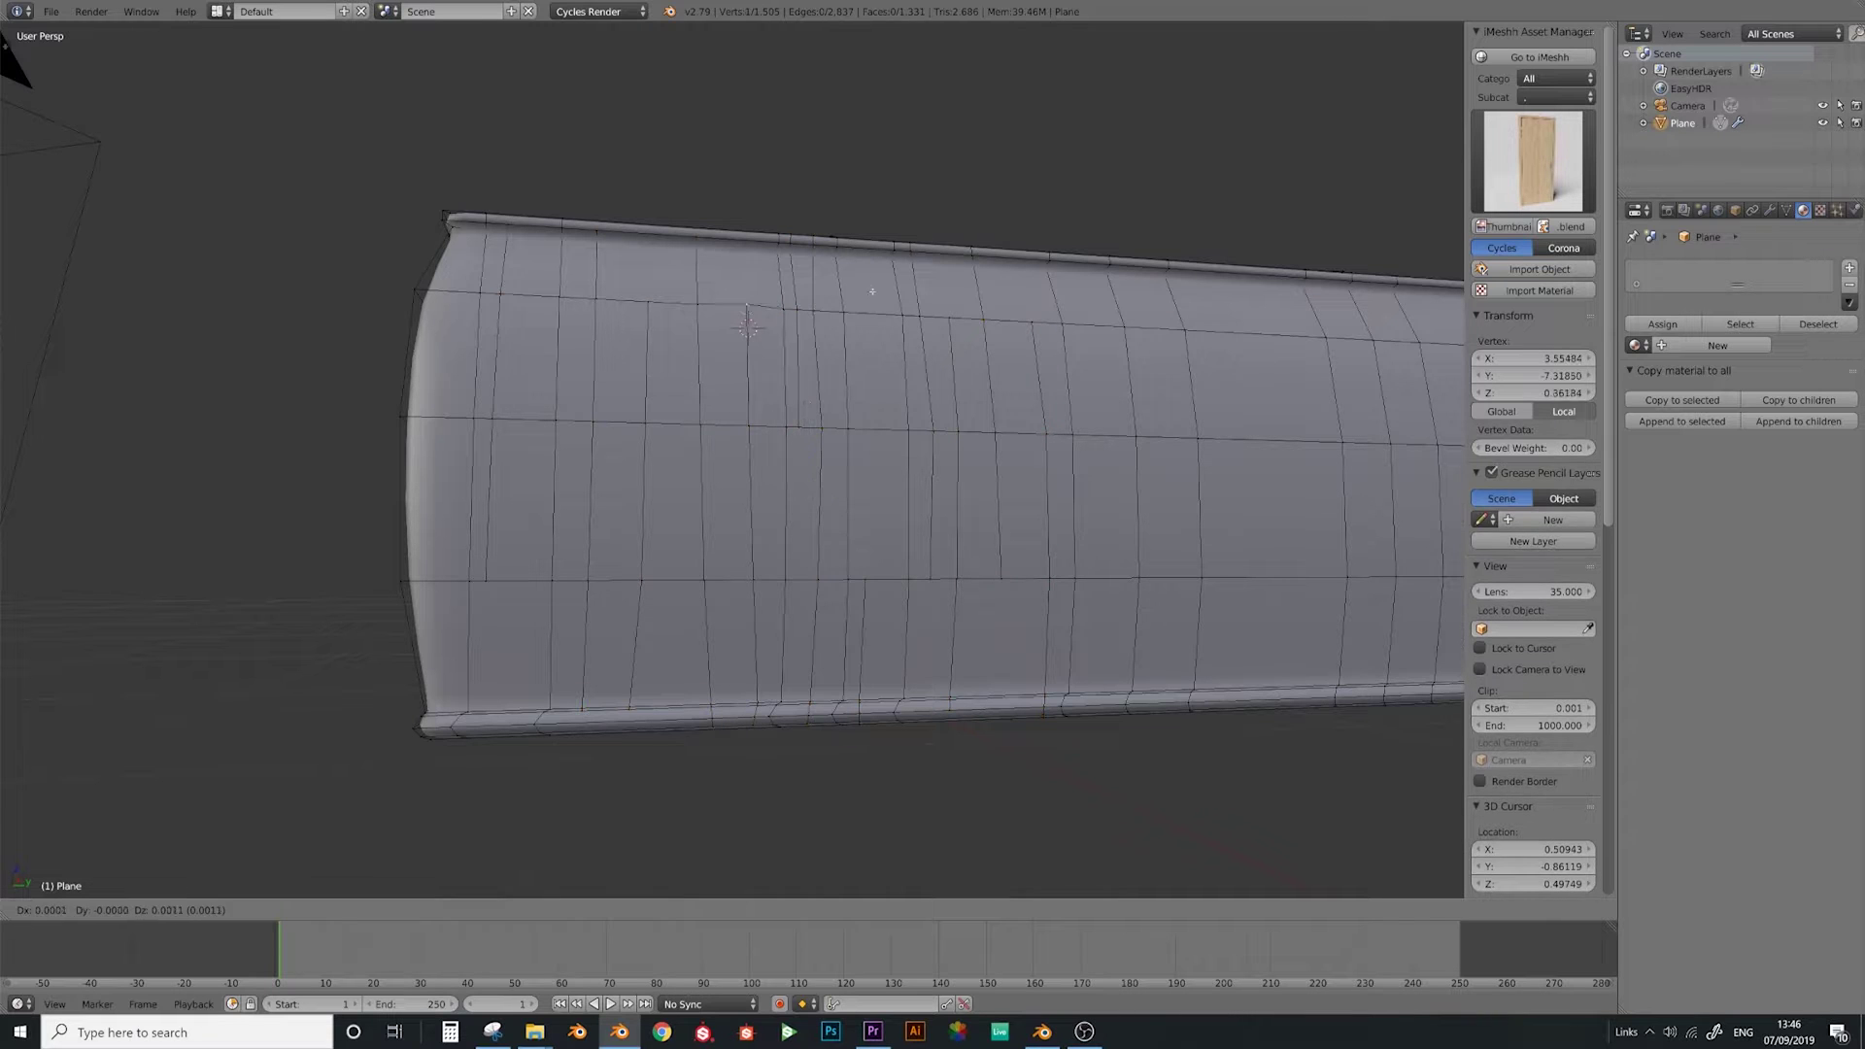
pyautogui.rightClick(875, 293)
pyautogui.rightClick(1034, 323)
pyautogui.press('g')
pyautogui.click(988, 571)
pyautogui.press('g')
pyautogui.click(971, 568)
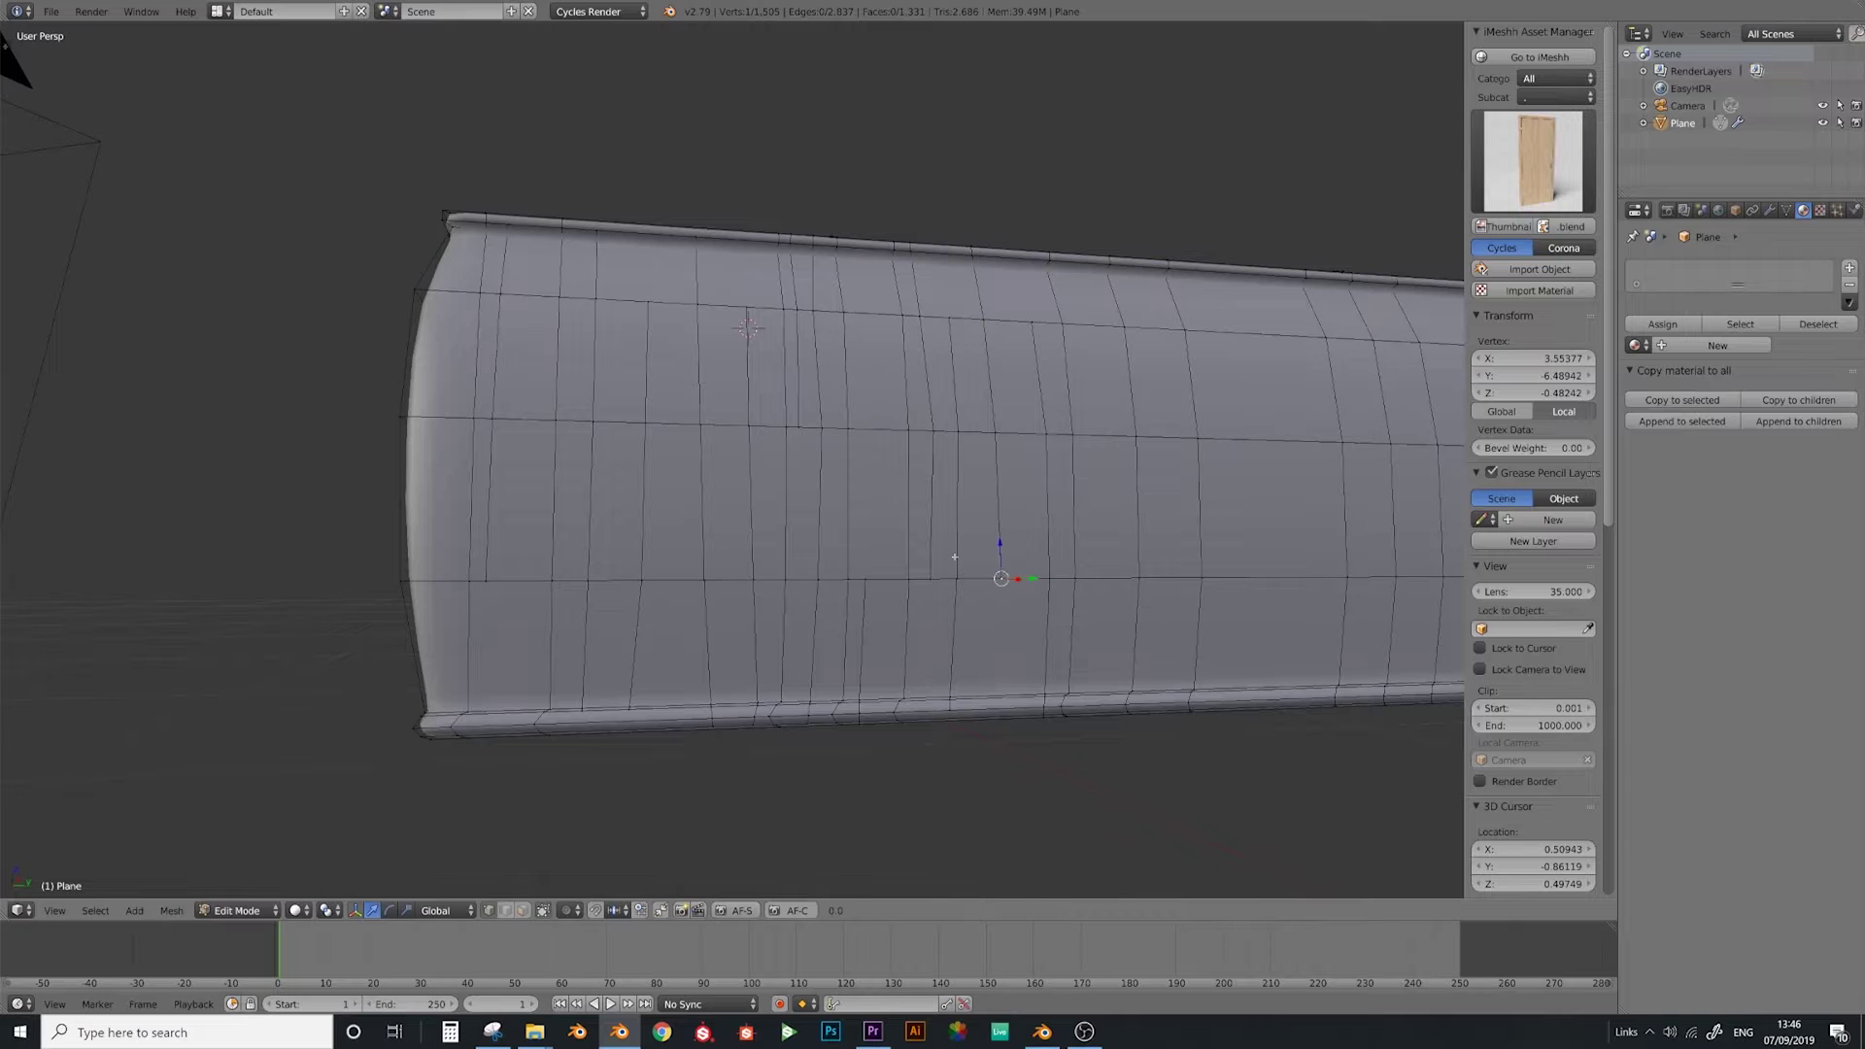
pyautogui.press('g')
pyautogui.click(863, 565)
pyautogui.press('g')
pyautogui.click(724, 593)
pyautogui.press('g')
pyautogui.click(645, 283)
pyautogui.press('g')
pyautogui.click(563, 586)
pyautogui.keyDown('shift'); pyautogui.moveTo(976, 552); pyautogui.dragTo(828, 562, button='middle'); pyautogui.keyUp('shift')
pyautogui.scroll(-4, 828, 562)
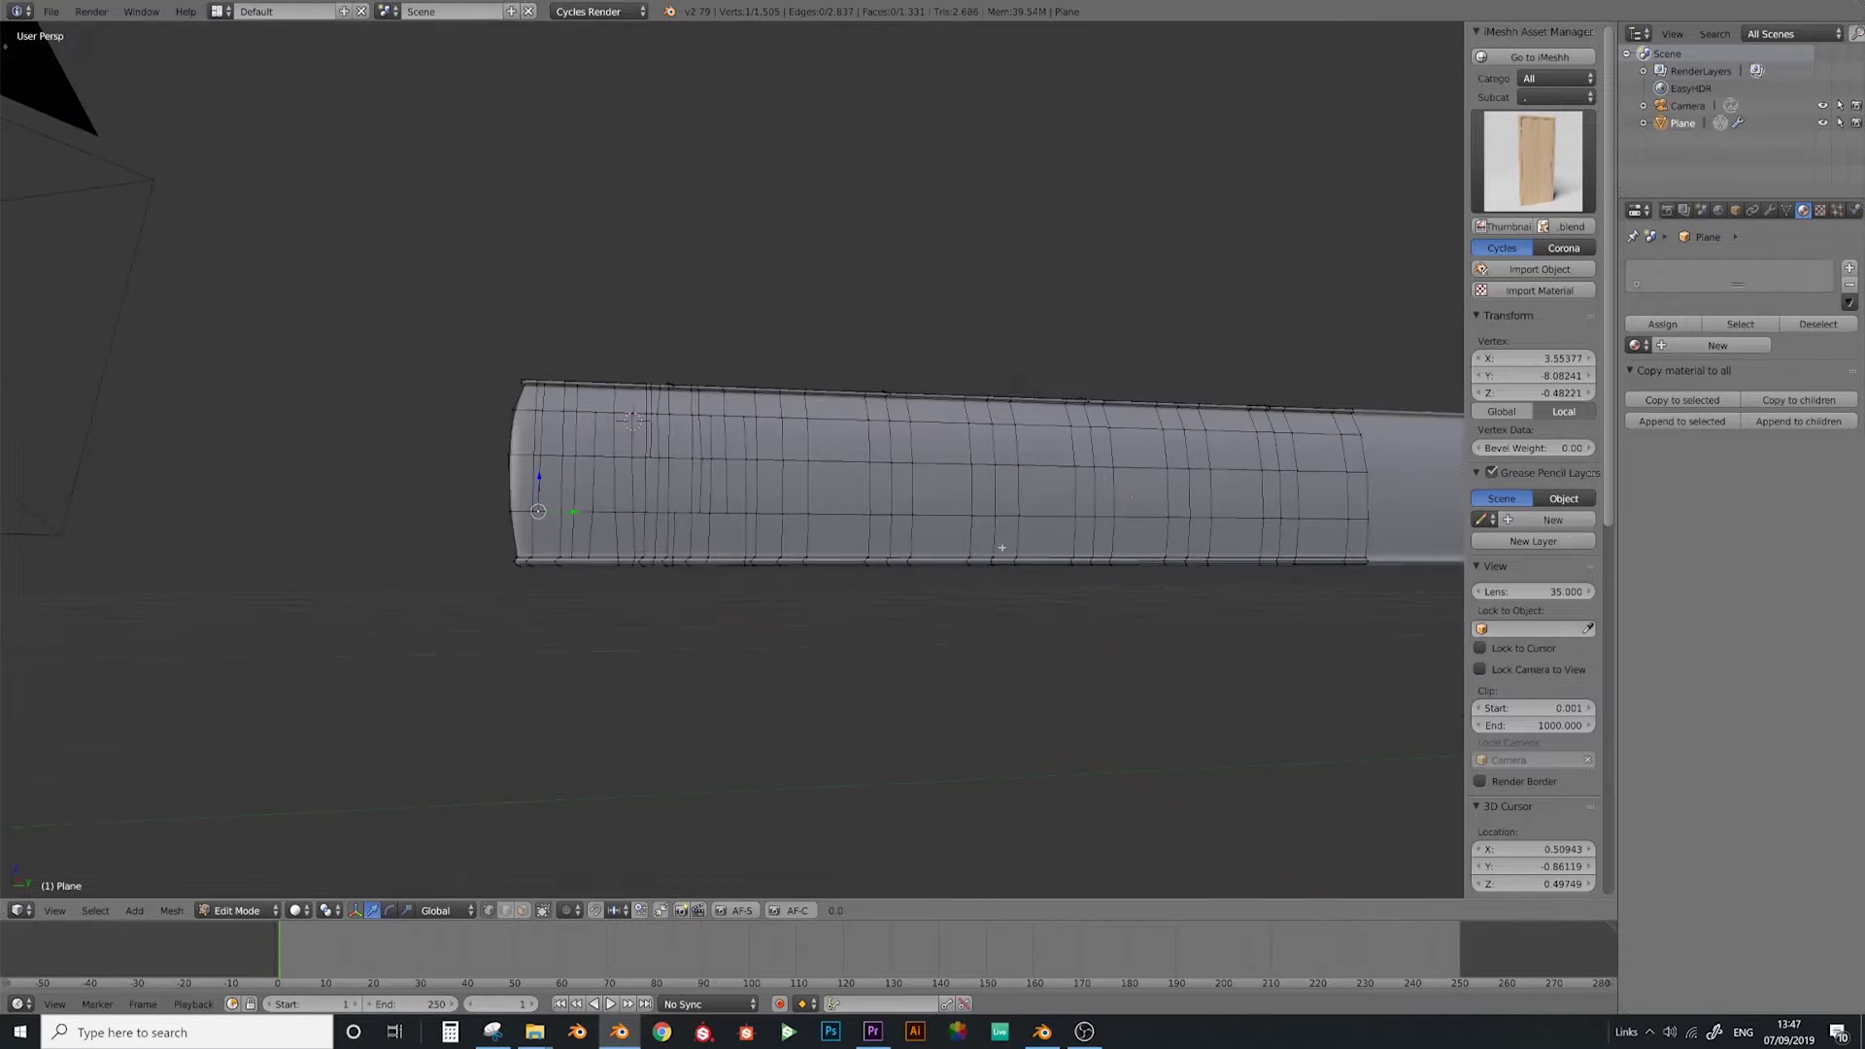
# Knife a vertical cut into the cushion side from the upper piping down to the middle edge row
pyautogui.keyDown('shift'); pyautogui.moveTo(1003, 545); pyautogui.dragTo(964, 560, button='middle'); pyautogui.keyUp('shift')
pyautogui.scroll(2, 825, 565)
pyautogui.scroll(1, 835, 563)
pyautogui.press('k')
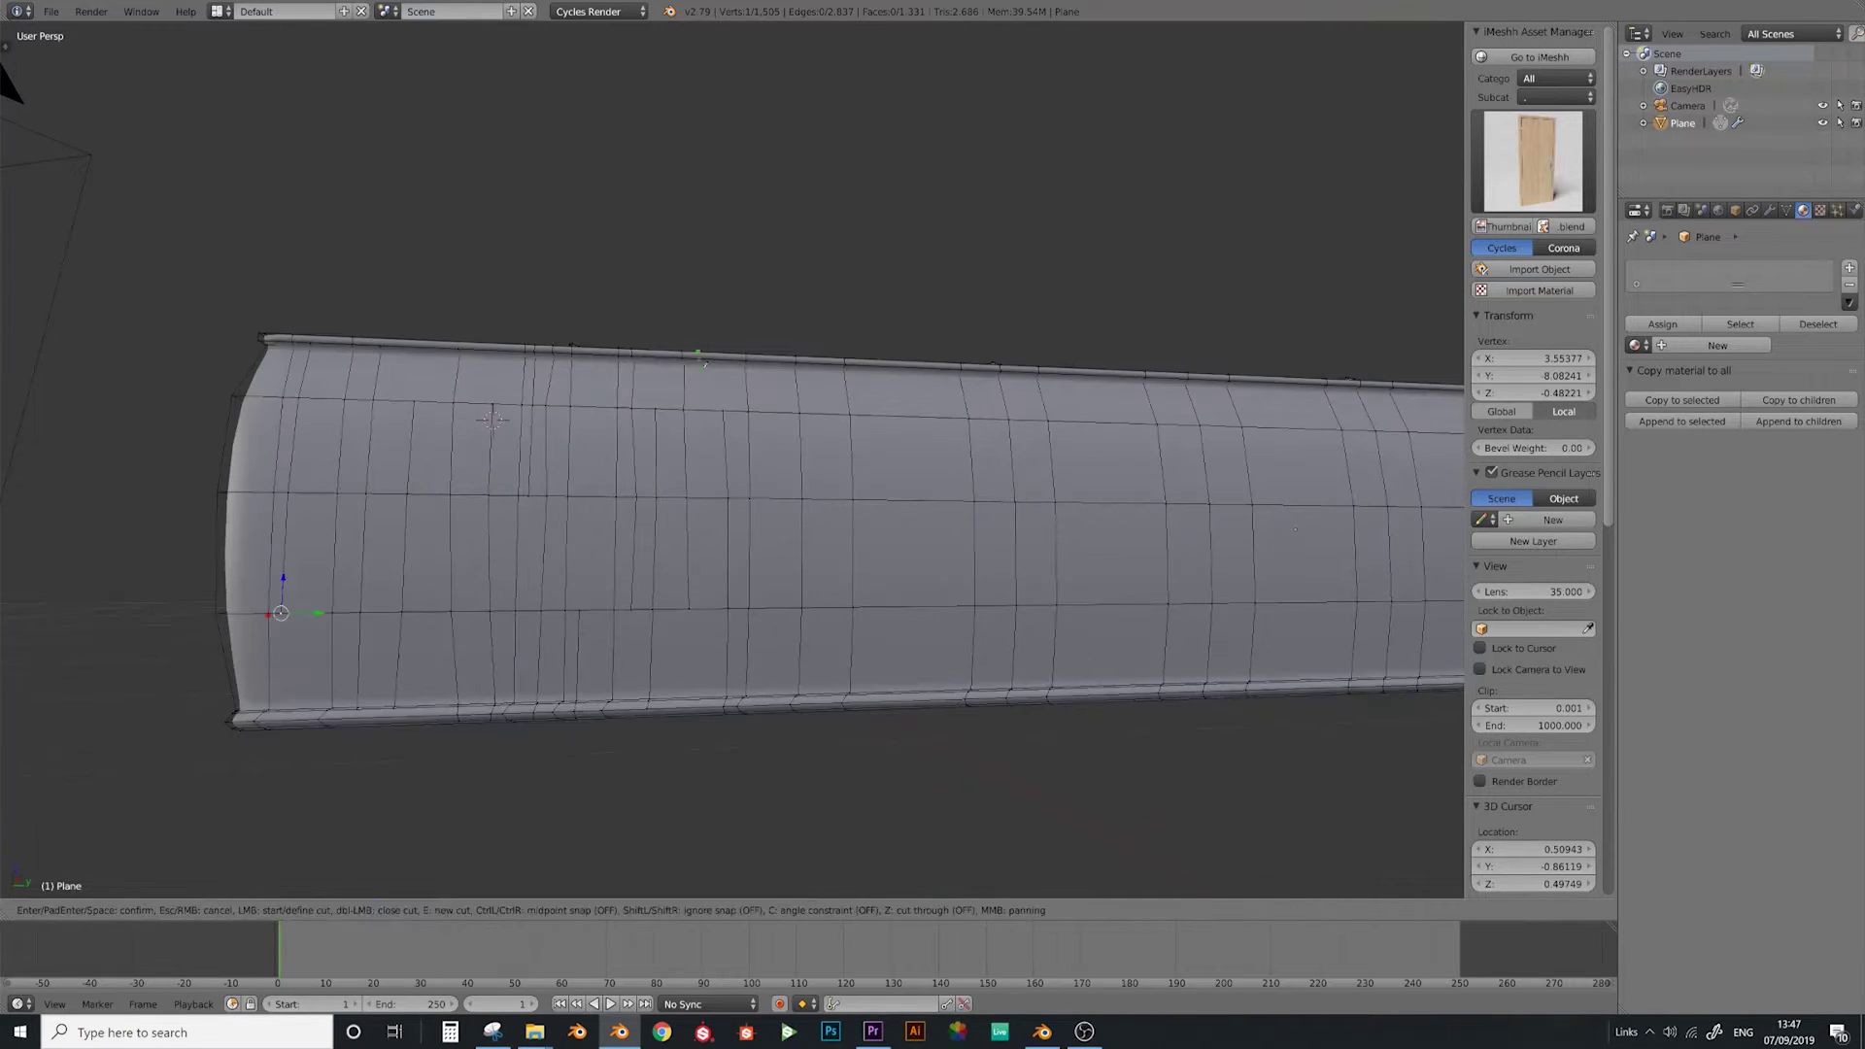
pyautogui.click(698, 353)
pyautogui.click(704, 497)
pyautogui.press('Return')
# Knife two neighbouring vertical cuts: one from the bottom piping up to the upper edge row, one from the upper piping down to the lower row
pyautogui.press('k')
pyautogui.click(765, 695)
pyautogui.click(765, 413)
pyautogui.press('Return')
pyautogui.press('k')
pyautogui.click(783, 358)
pyautogui.click(789, 608)
pyautogui.press('Return')
# Continue along the side with vertical knife cuts from the bottom piping, stopping one at the middle edge row and one at the upper row
pyautogui.press('k')
pyautogui.click(808, 695)
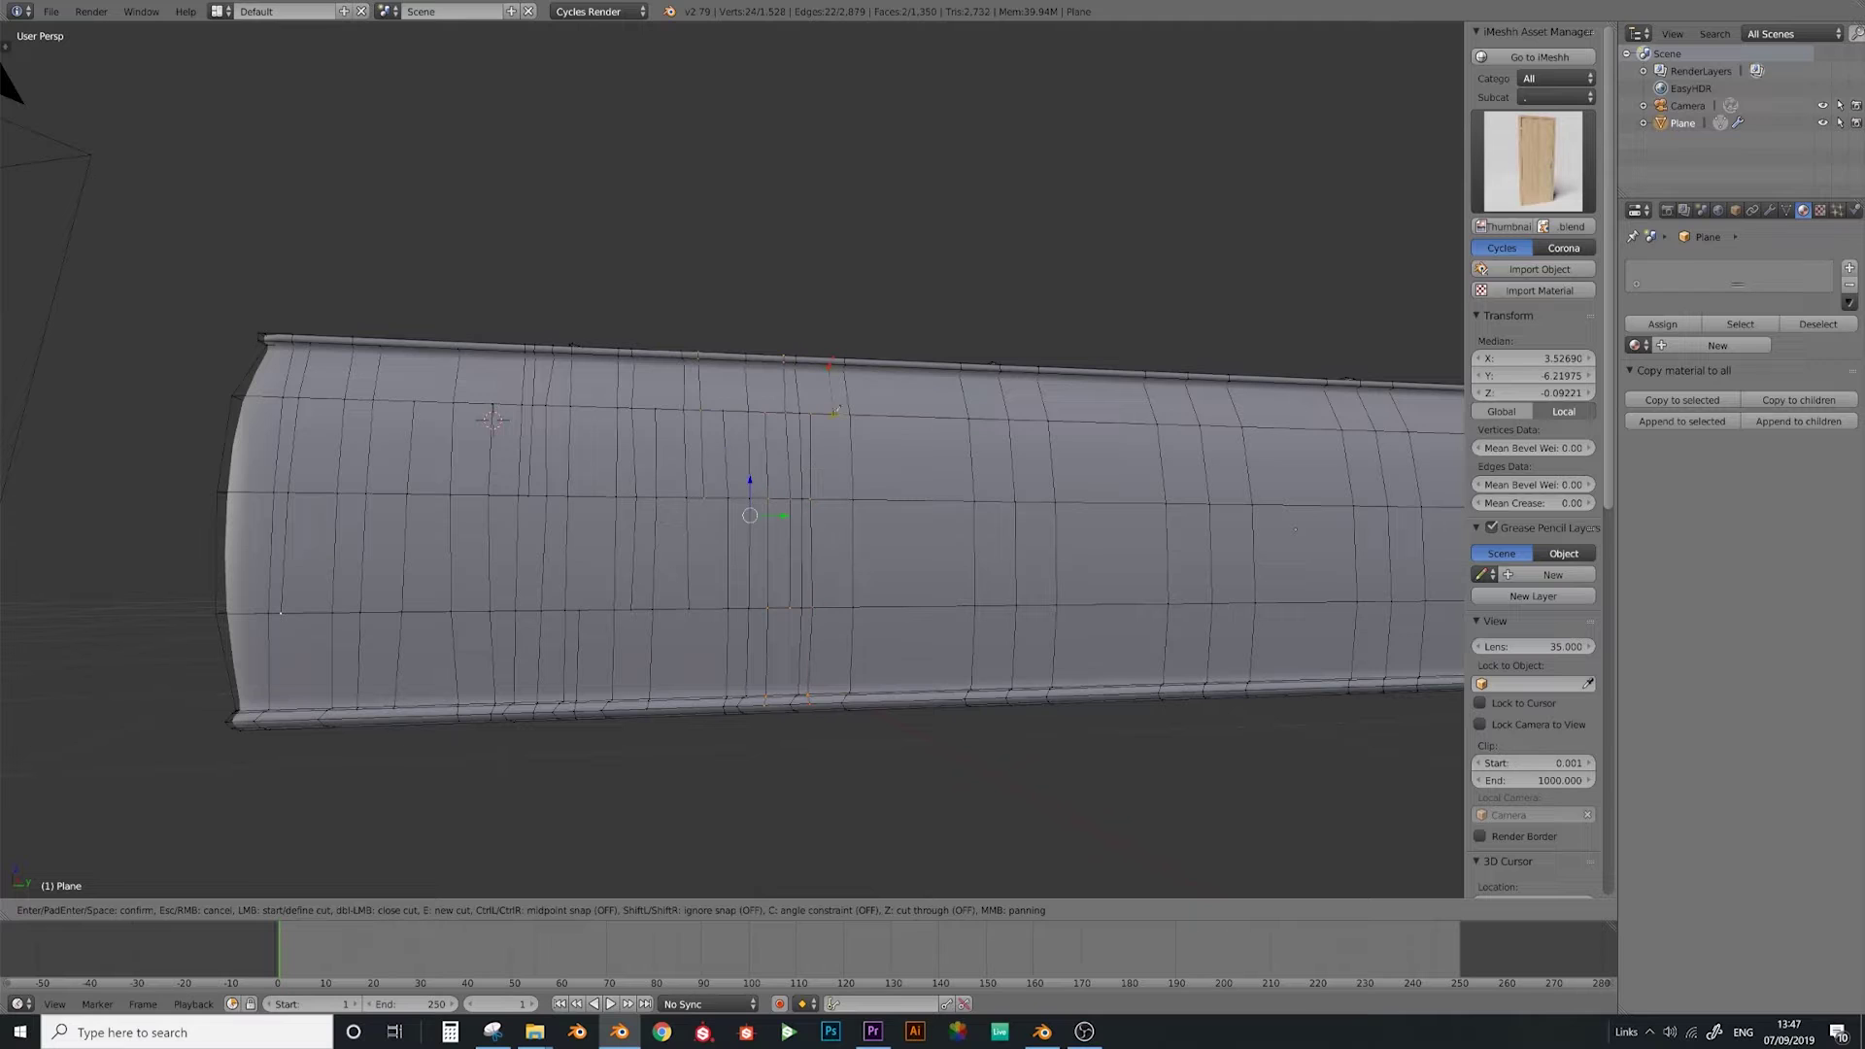
pyautogui.click(864, 707)
pyautogui.click(867, 415)
pyautogui.press('Return')
# Knife a full-height cut between the two pipings, plus one beside it from the bottom piping up to the middle edge row
pyautogui.moveTo(874, 544); pyautogui.dragTo(882, 505, button='middle')
pyautogui.click(882, 658)
pyautogui.click(917, 318)
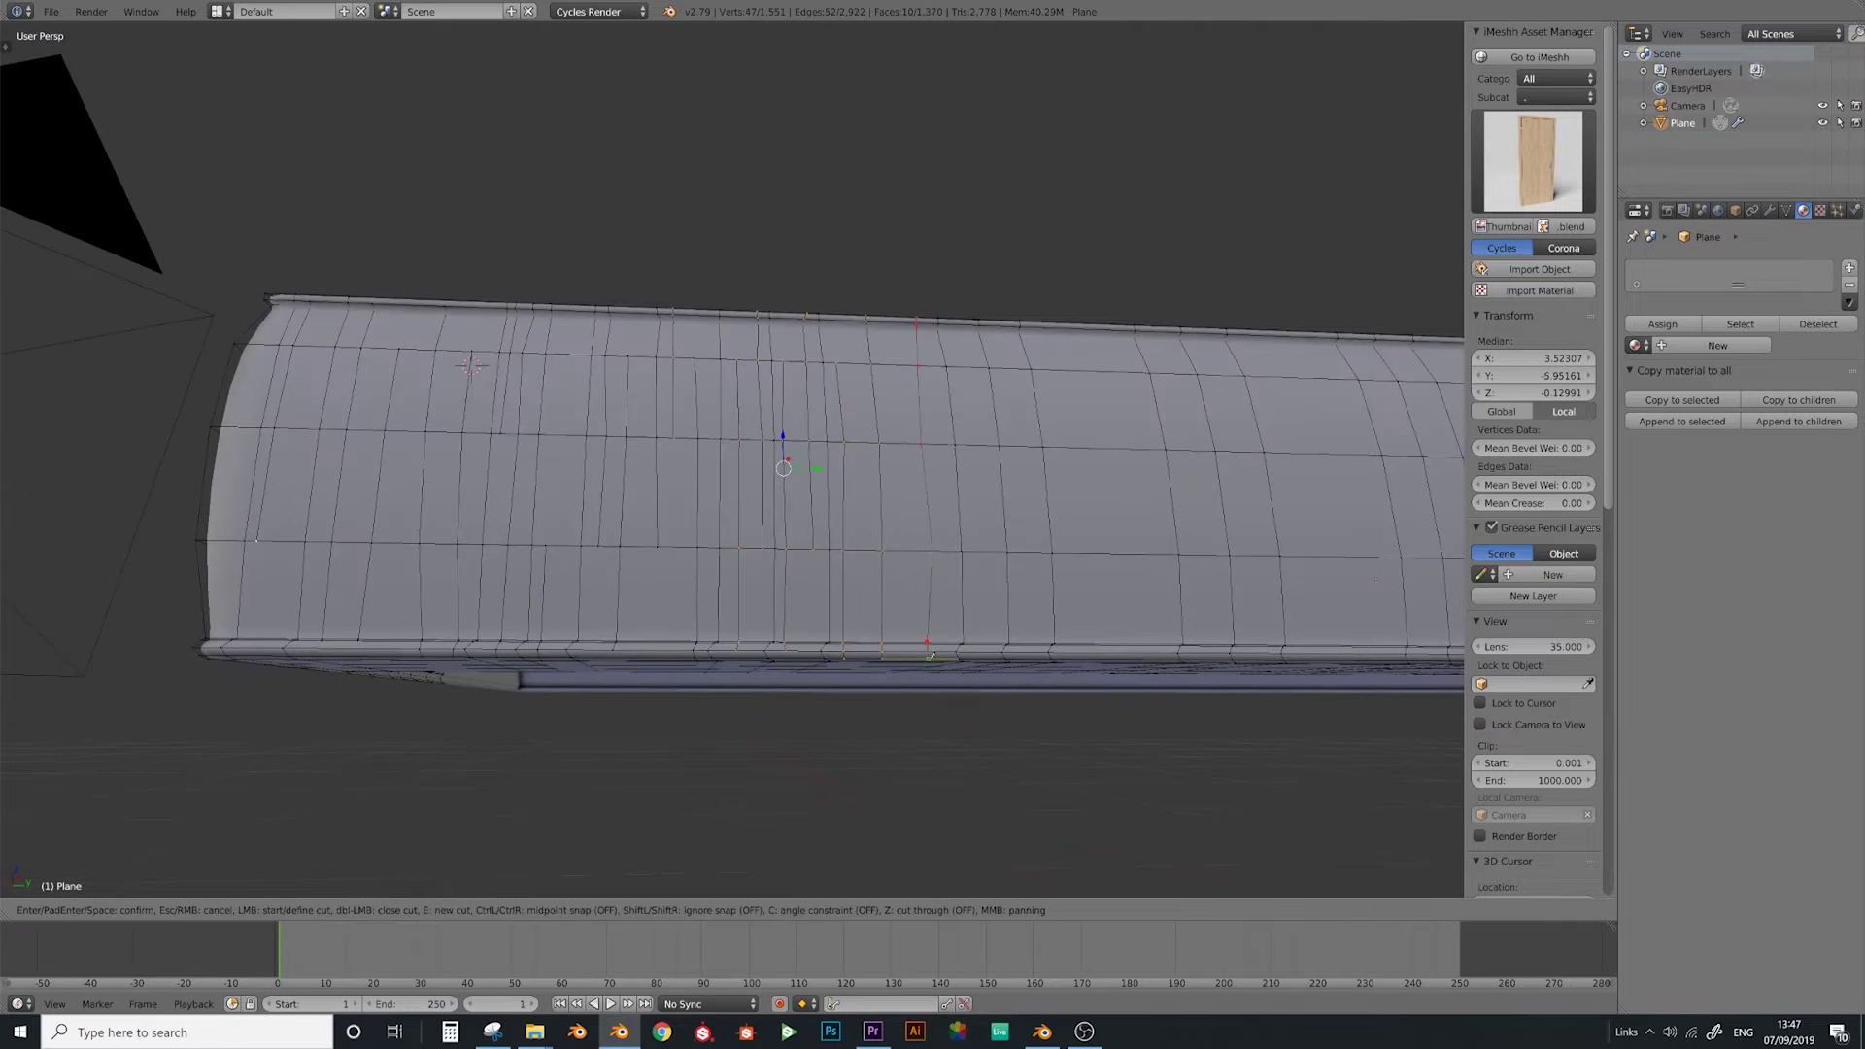
pyautogui.click(928, 657)
pyautogui.click(977, 643)
pyautogui.click(978, 447)
pyautogui.press('Return')
# Knife a cut from the upper piping to the lower edge row, then a neighbouring one from the upper part down to the bottom piping
pyautogui.press('k')
pyautogui.click(999, 322)
pyautogui.click(1028, 551)
pyautogui.press('Return')
pyautogui.press('k')
pyautogui.click(1052, 370)
pyautogui.click(1141, 557)
pyautogui.moveTo(1138, 559); pyautogui.dragTo(1134, 592, button='middle')
pyautogui.click(1133, 677)
pyautogui.press('Return')
# Further along the side, knife a vertical cut from the bottom piping up to the middle edge row
pyautogui.moveTo(1166, 389); pyautogui.dragTo(680, 321, button='middle')
pyautogui.press('k')
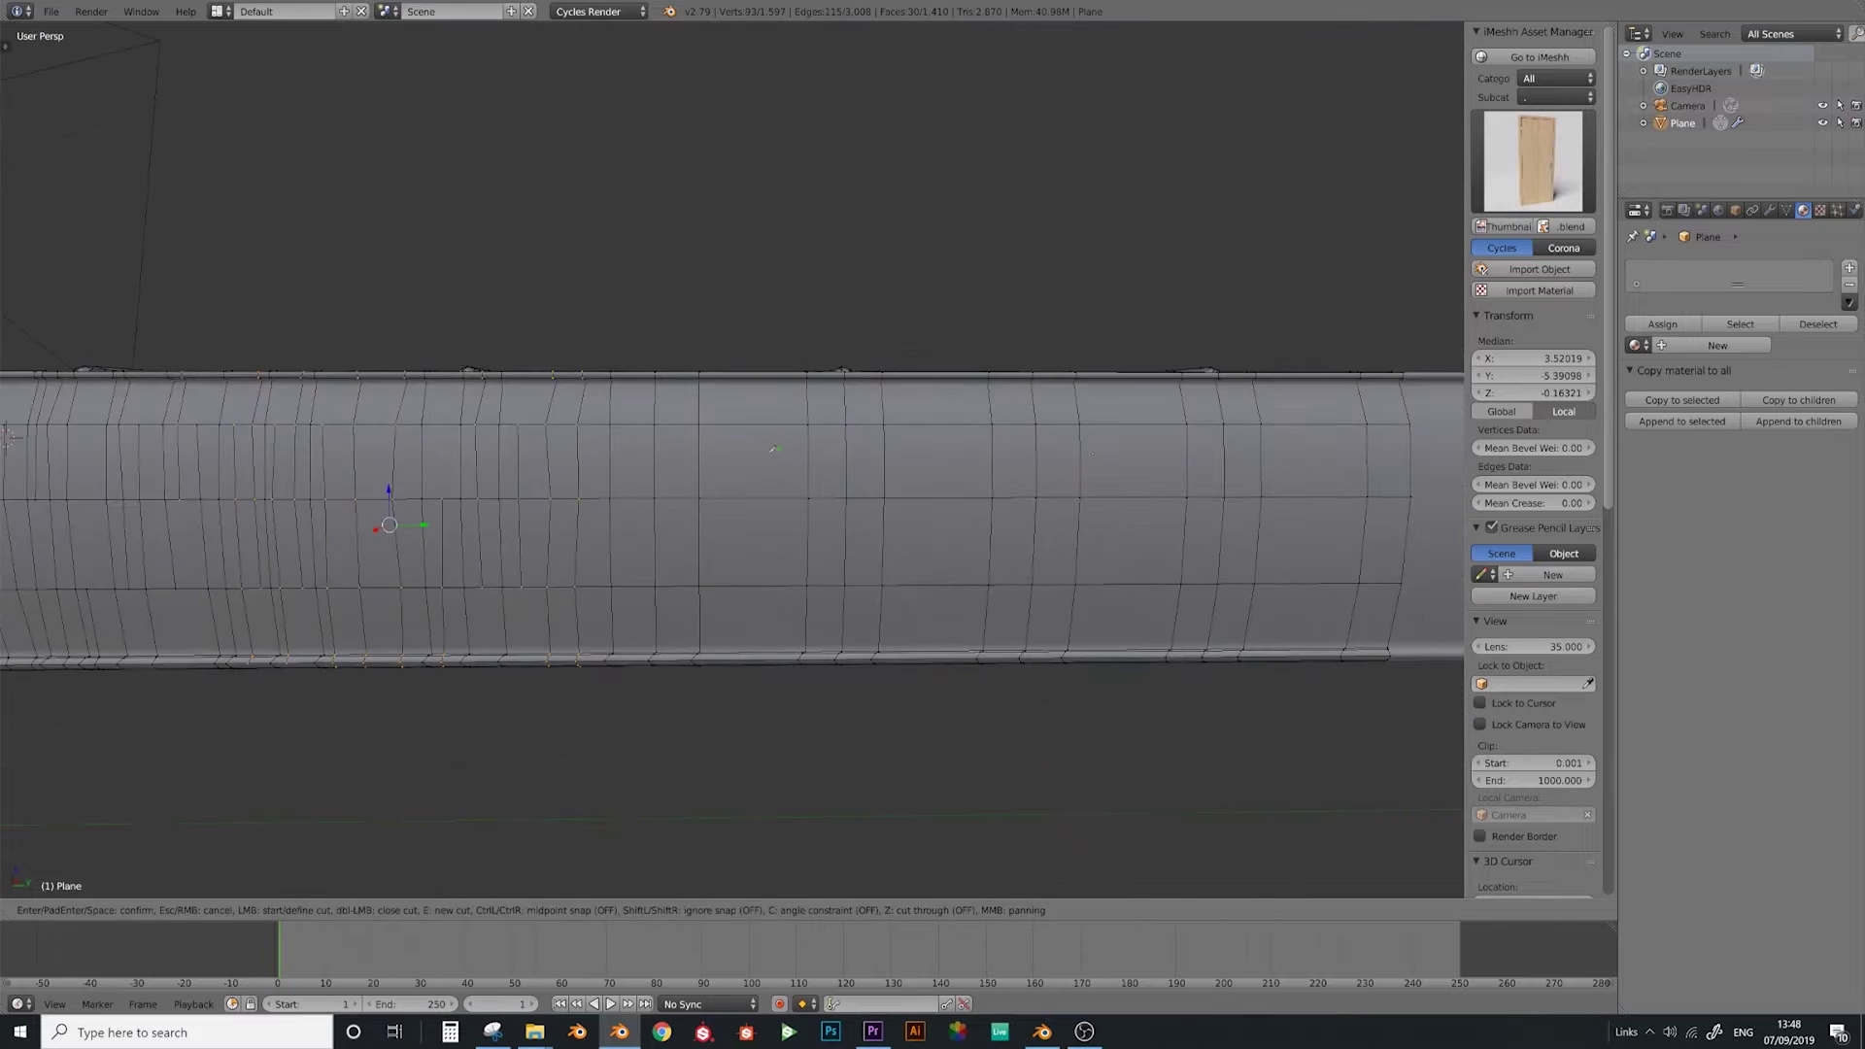
pyautogui.moveTo(728, 442); pyautogui.dragTo(736, 472, button='middle')
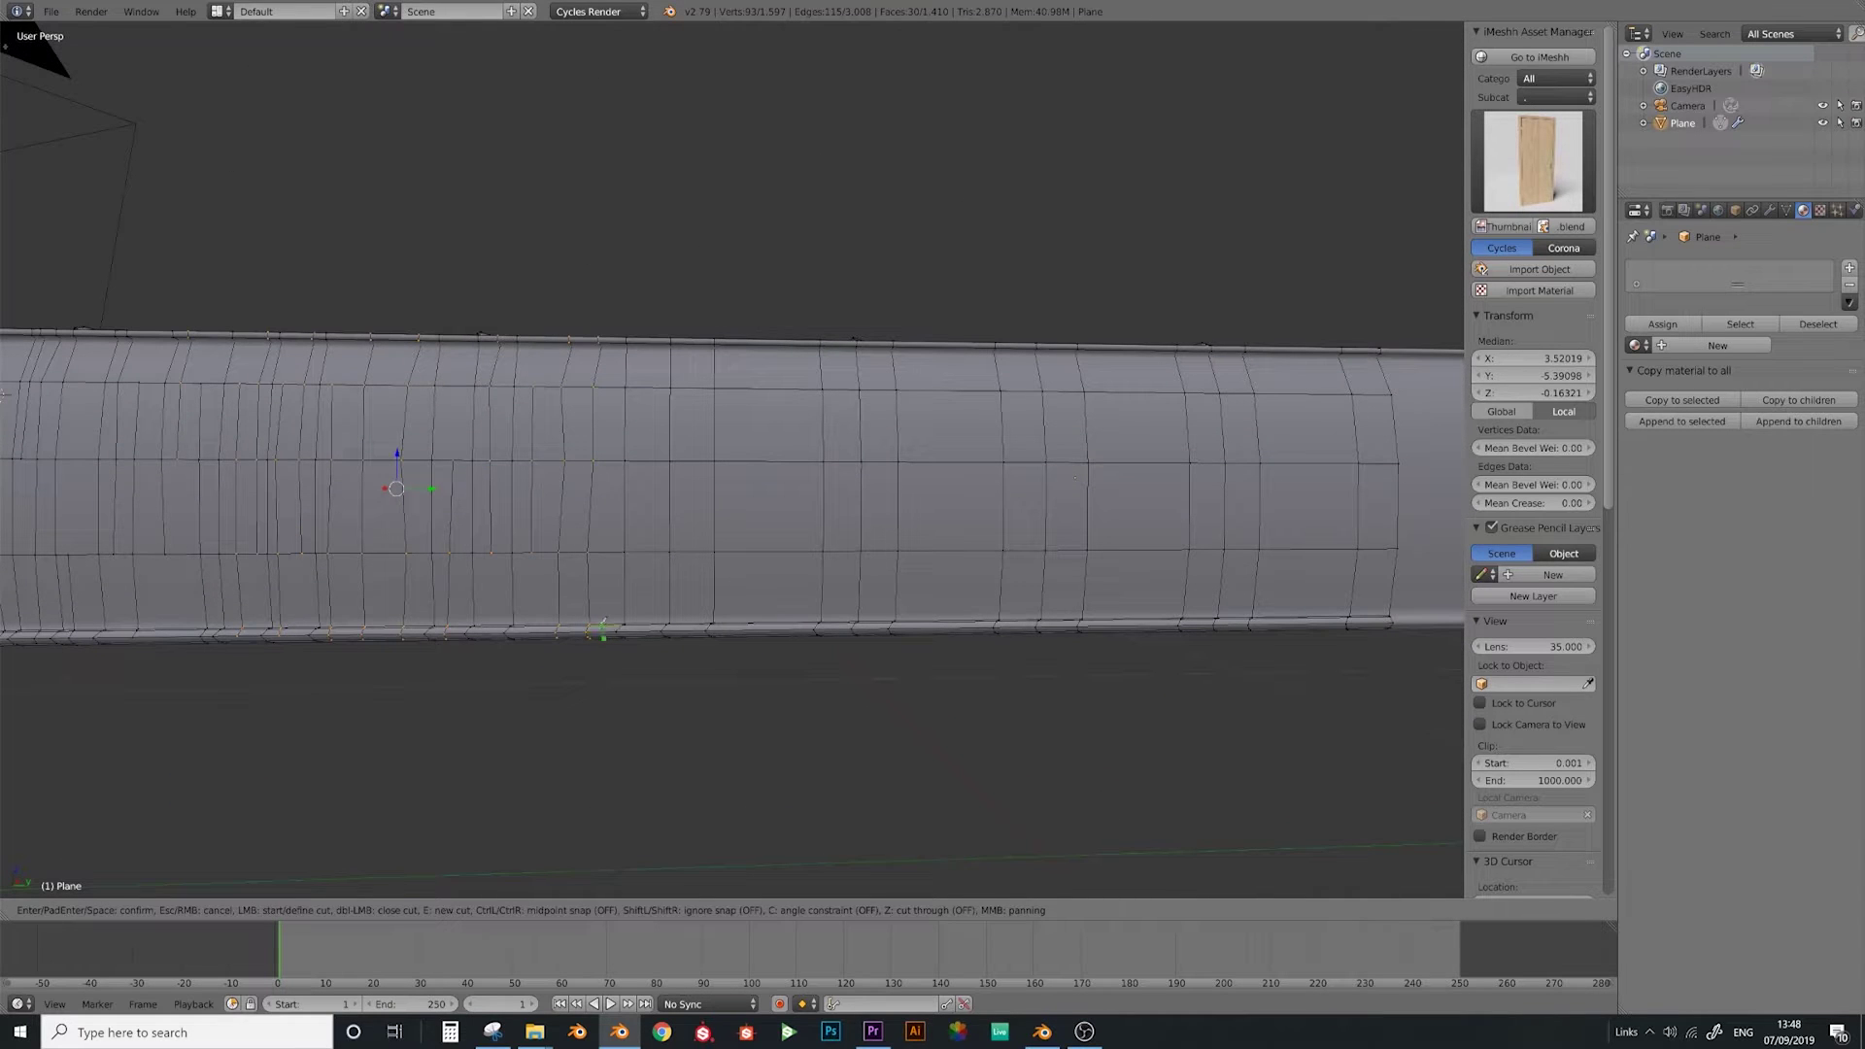
pyautogui.click(609, 462)
pyautogui.press('Return')
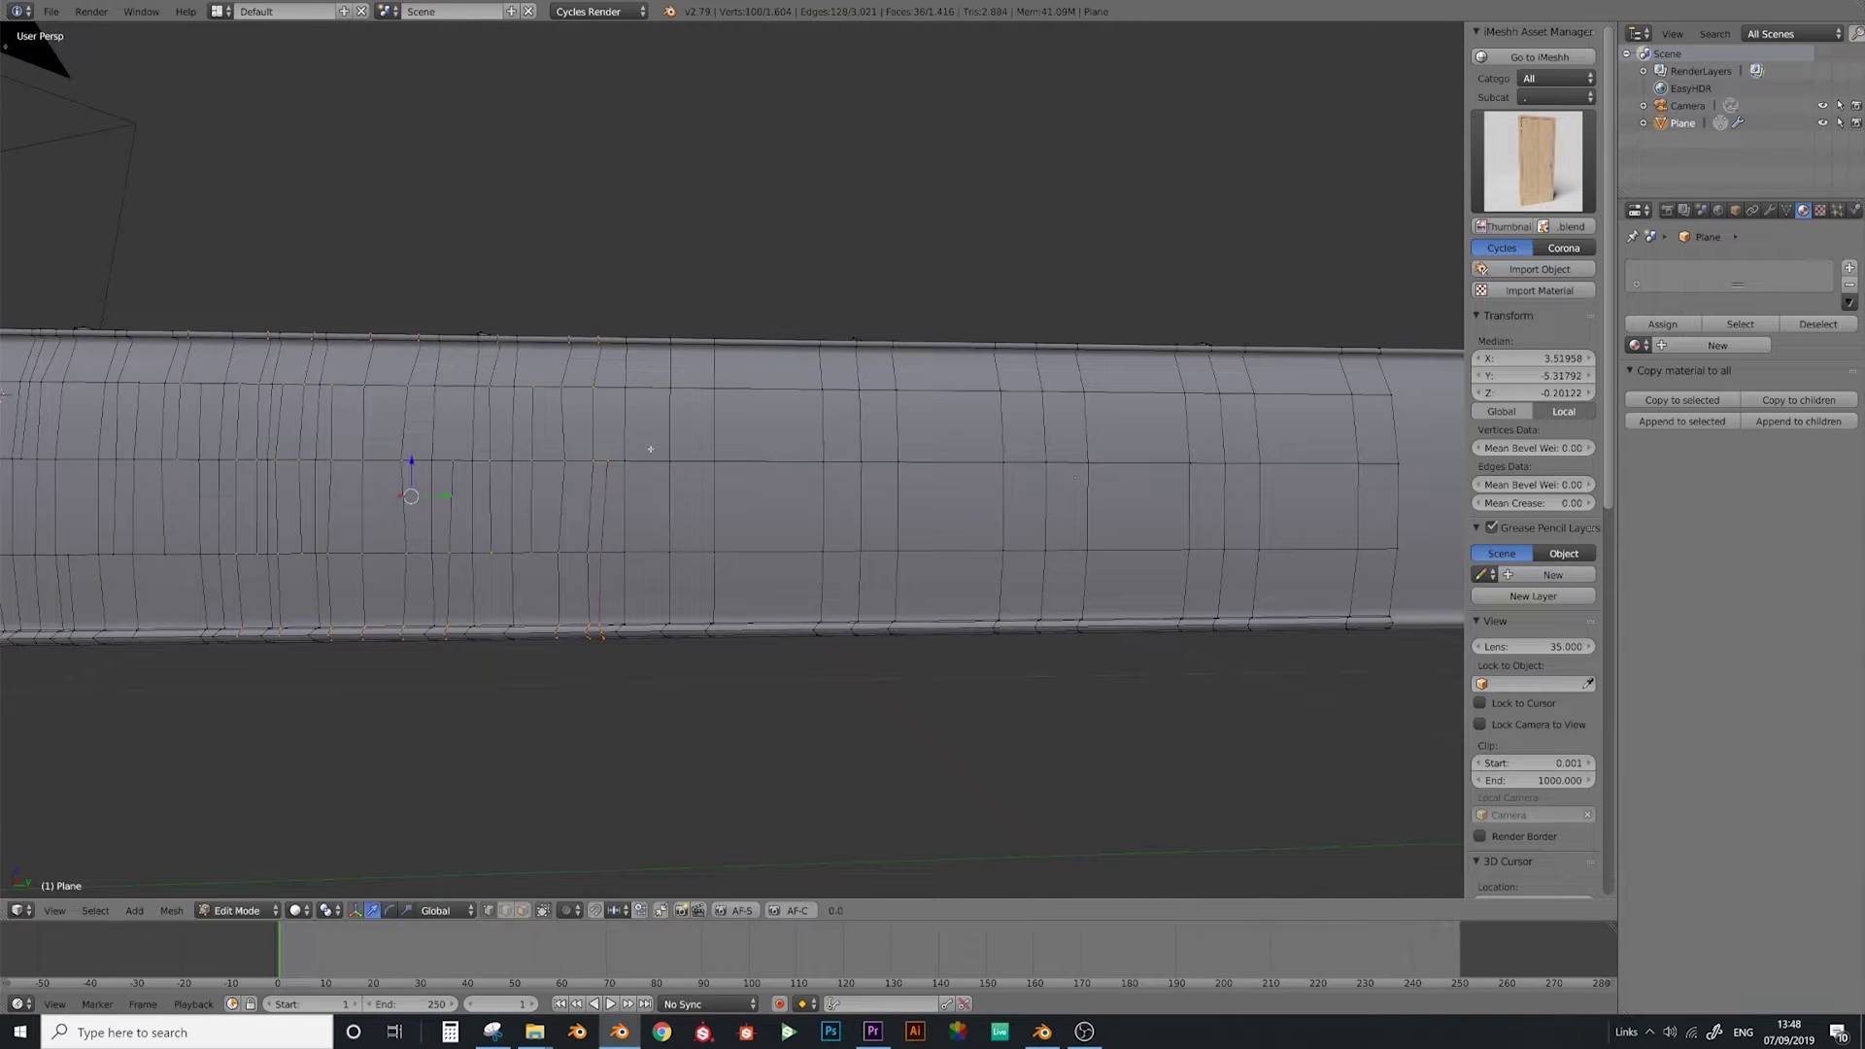
# Knife a slanted full-height cut from the upper piping across all three edge rows to the bottom piping
pyautogui.press('k')
pyautogui.click(732, 340)
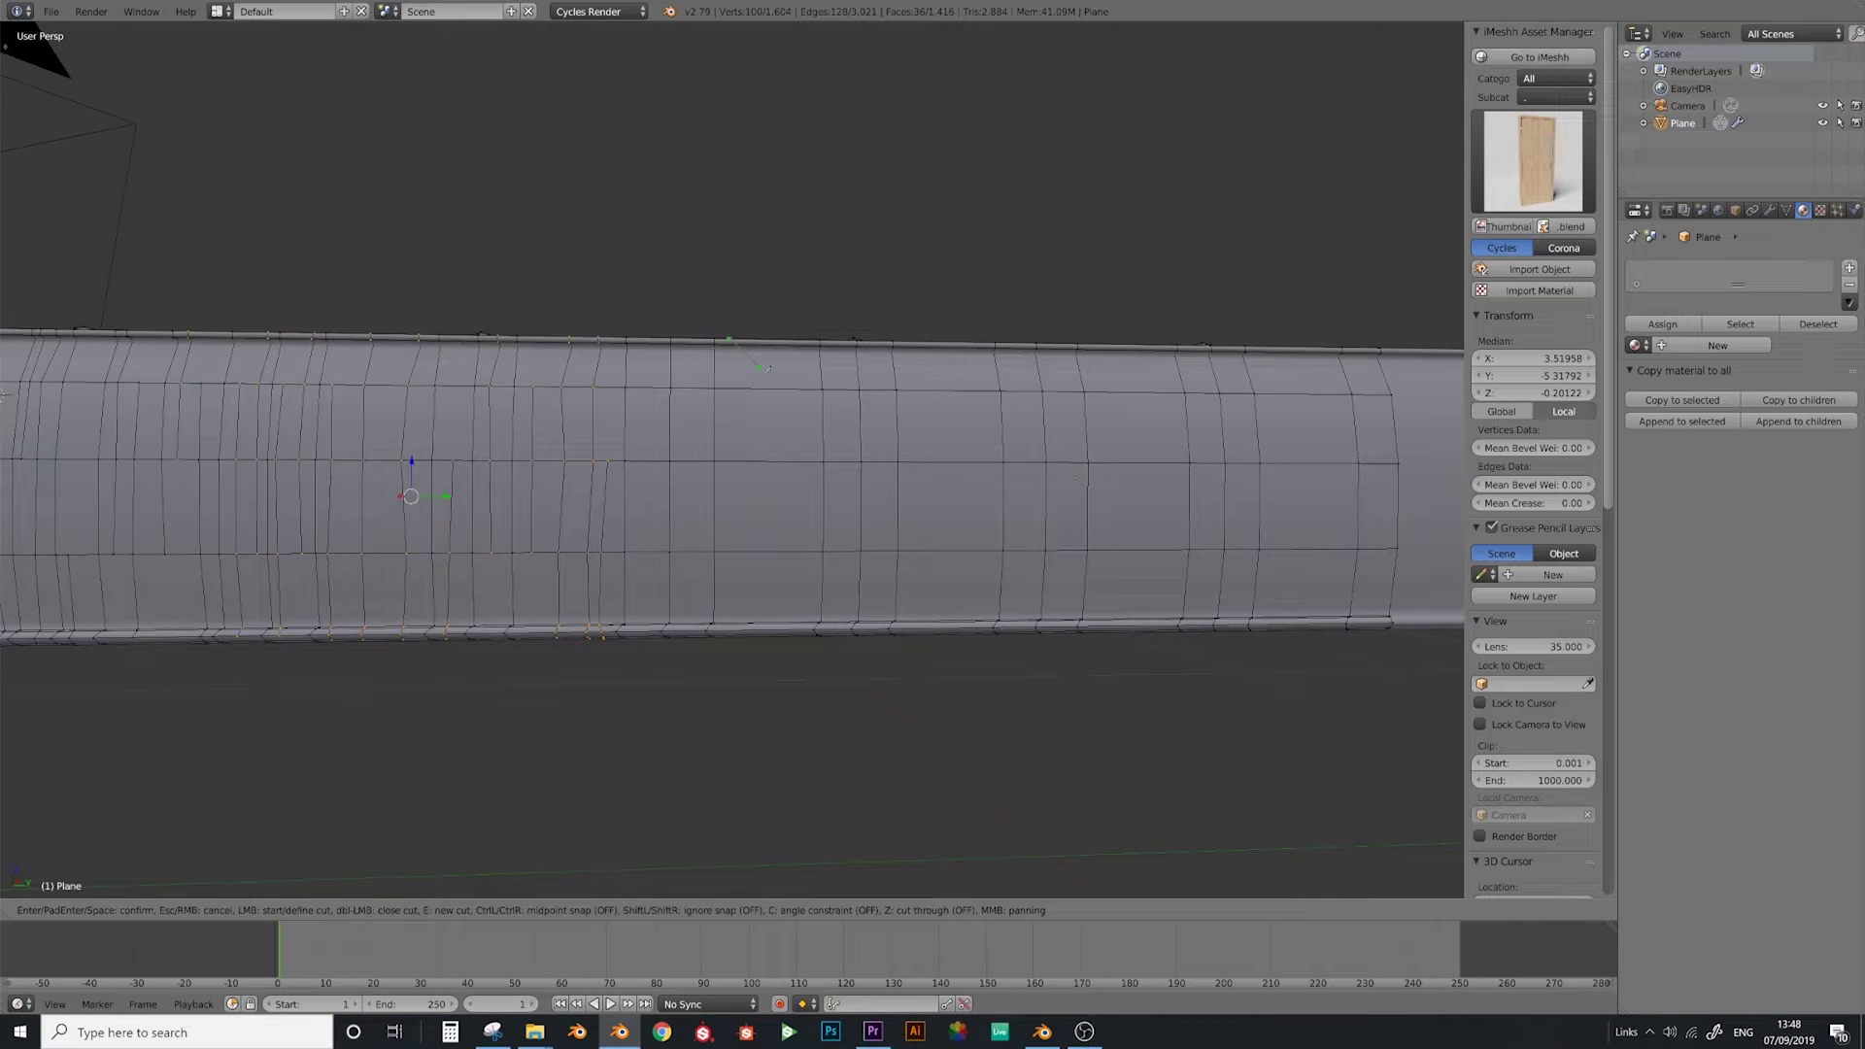
pyautogui.click(760, 389)
pyautogui.click(781, 462)
pyautogui.click(796, 628)
pyautogui.press('Return')
# Before the slanted cut, knife one cut from the bottom piping to the middle edge row and another running up to the upper piping
pyautogui.press('k')
pyautogui.click(778, 456)
pyautogui.press('Return')
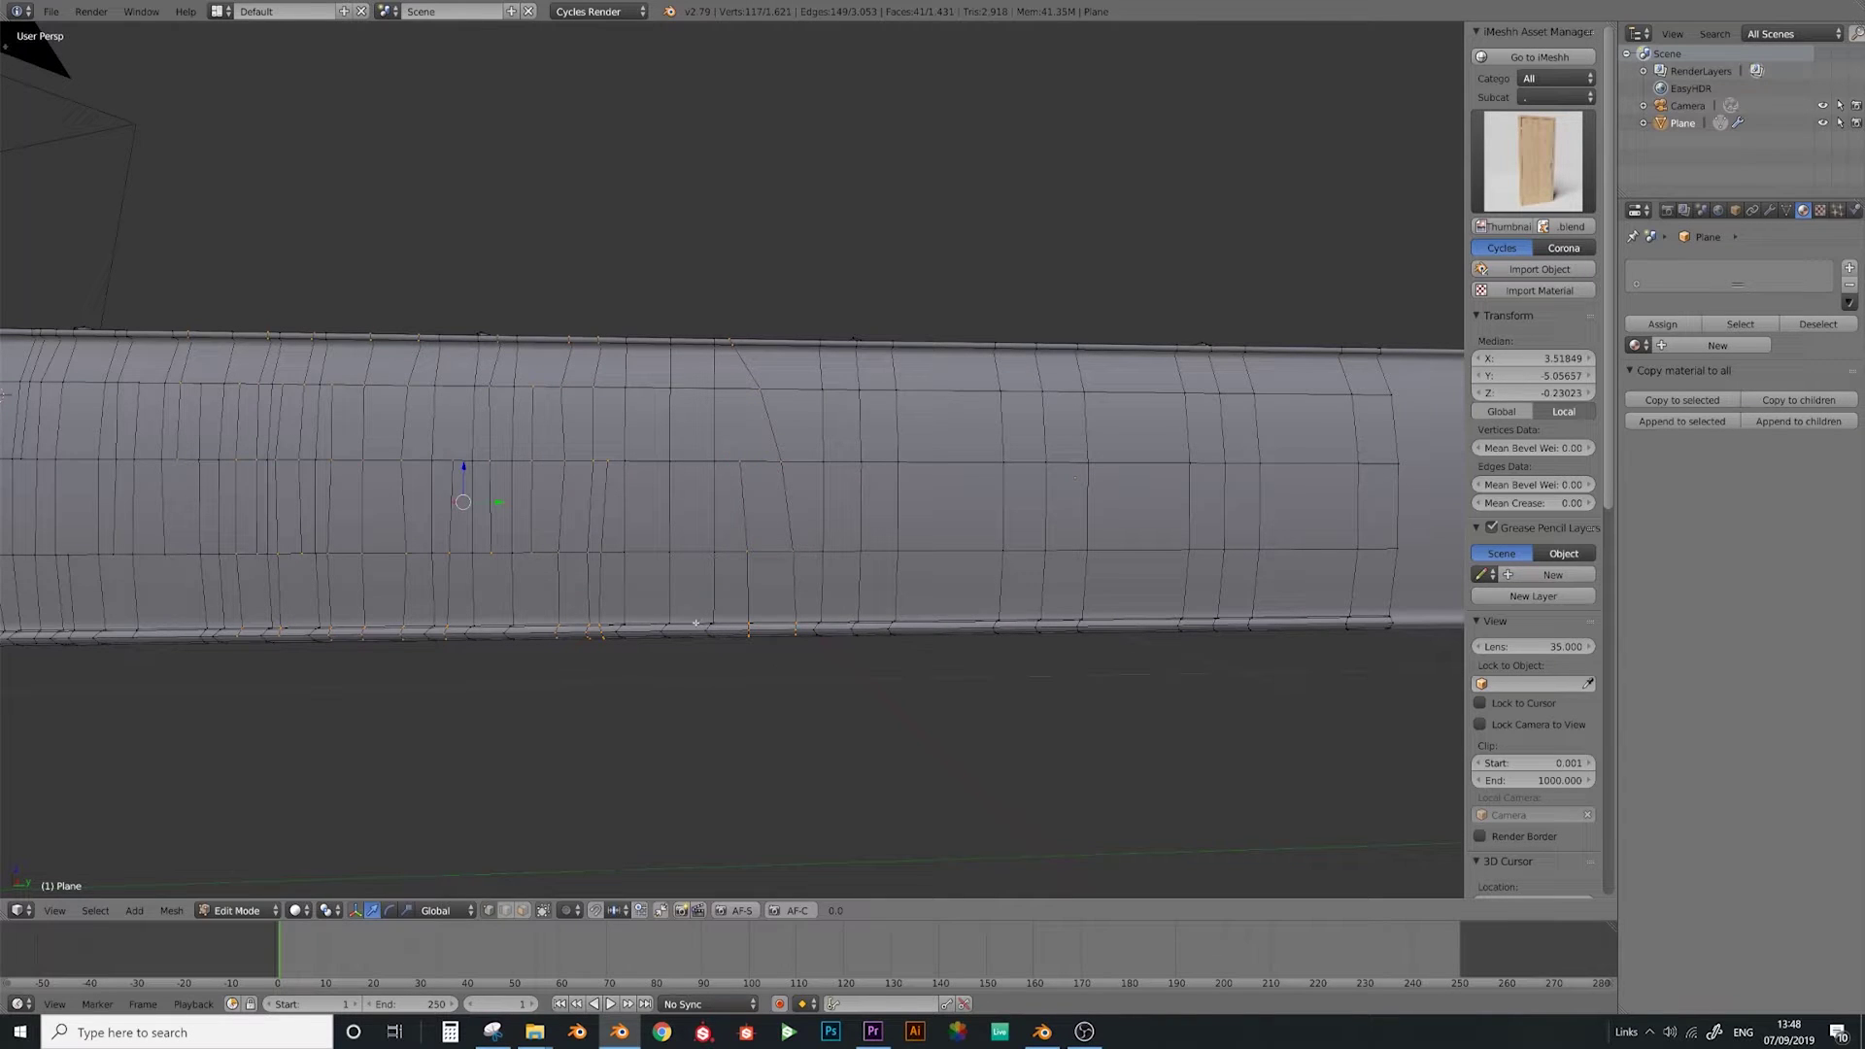
pyautogui.press('k')
pyautogui.click(693, 551)
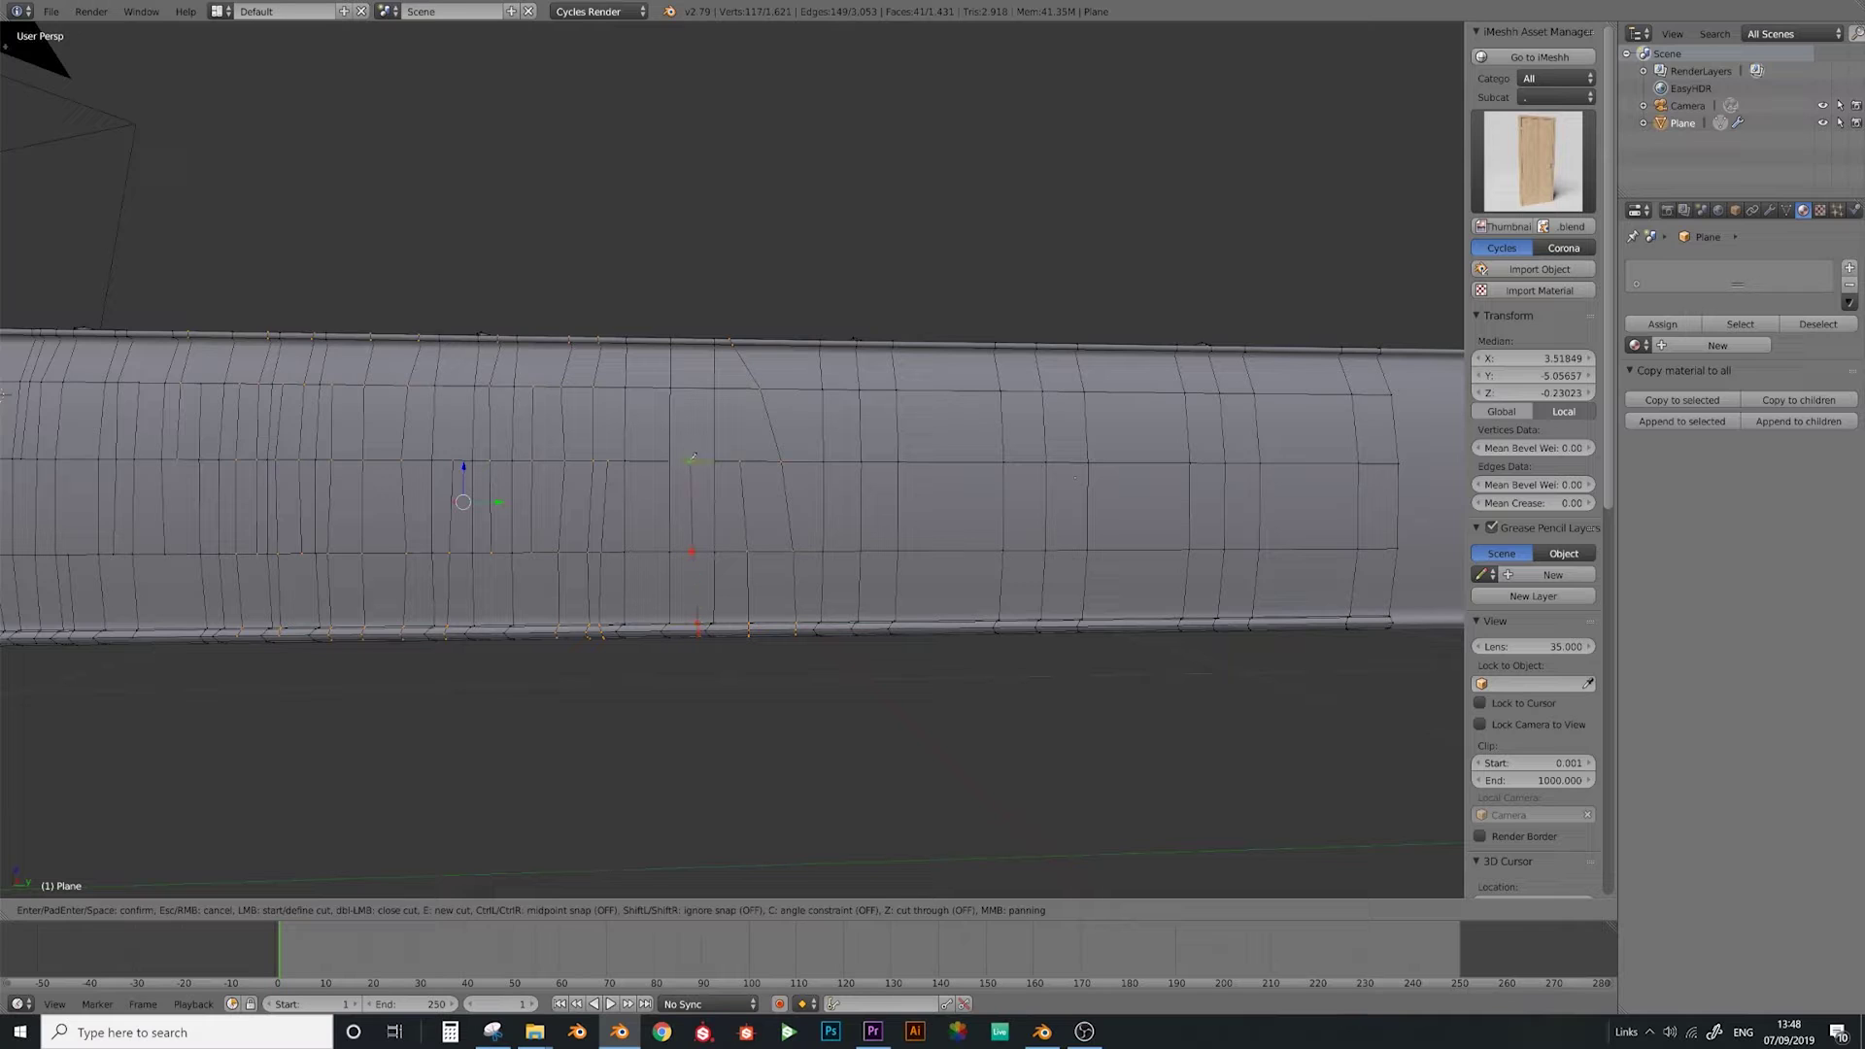
pyautogui.click(675, 339)
pyautogui.press('Return')
# Knife a cut from the bottom piping through the lower and middle edge rows, ending on the upper row
pyautogui.press('k')
pyautogui.click(645, 624)
pyautogui.click(651, 460)
pyautogui.click(649, 388)
pyautogui.press('Return')
# Past the slanted cut, knife two cuts down from the upper piping, ending one on the middle edge row and one on the lower row
pyautogui.press('k')
pyautogui.click(804, 389)
pyautogui.click(807, 463)
pyautogui.press('Return')
pyautogui.press('k')
pyautogui.click(840, 389)
pyautogui.click(841, 541)
pyautogui.press('Return')
# Knife the next two vertical cuts along the side, running the second from the bottom piping up to the upper edge row
pyautogui.press('k')
pyautogui.click(886, 391)
pyautogui.press('Return')
pyautogui.press('k')
pyautogui.click(950, 624)
pyautogui.click(959, 390)
pyautogui.press('Return')
# Knife a cut from the upper piping to the lower edge row and a neighbouring one starting at the bottom piping
pyautogui.press('k')
pyautogui.click(1009, 347)
pyautogui.click(1015, 551)
pyautogui.press('Return')
pyautogui.press('k')
pyautogui.click(1052, 626)
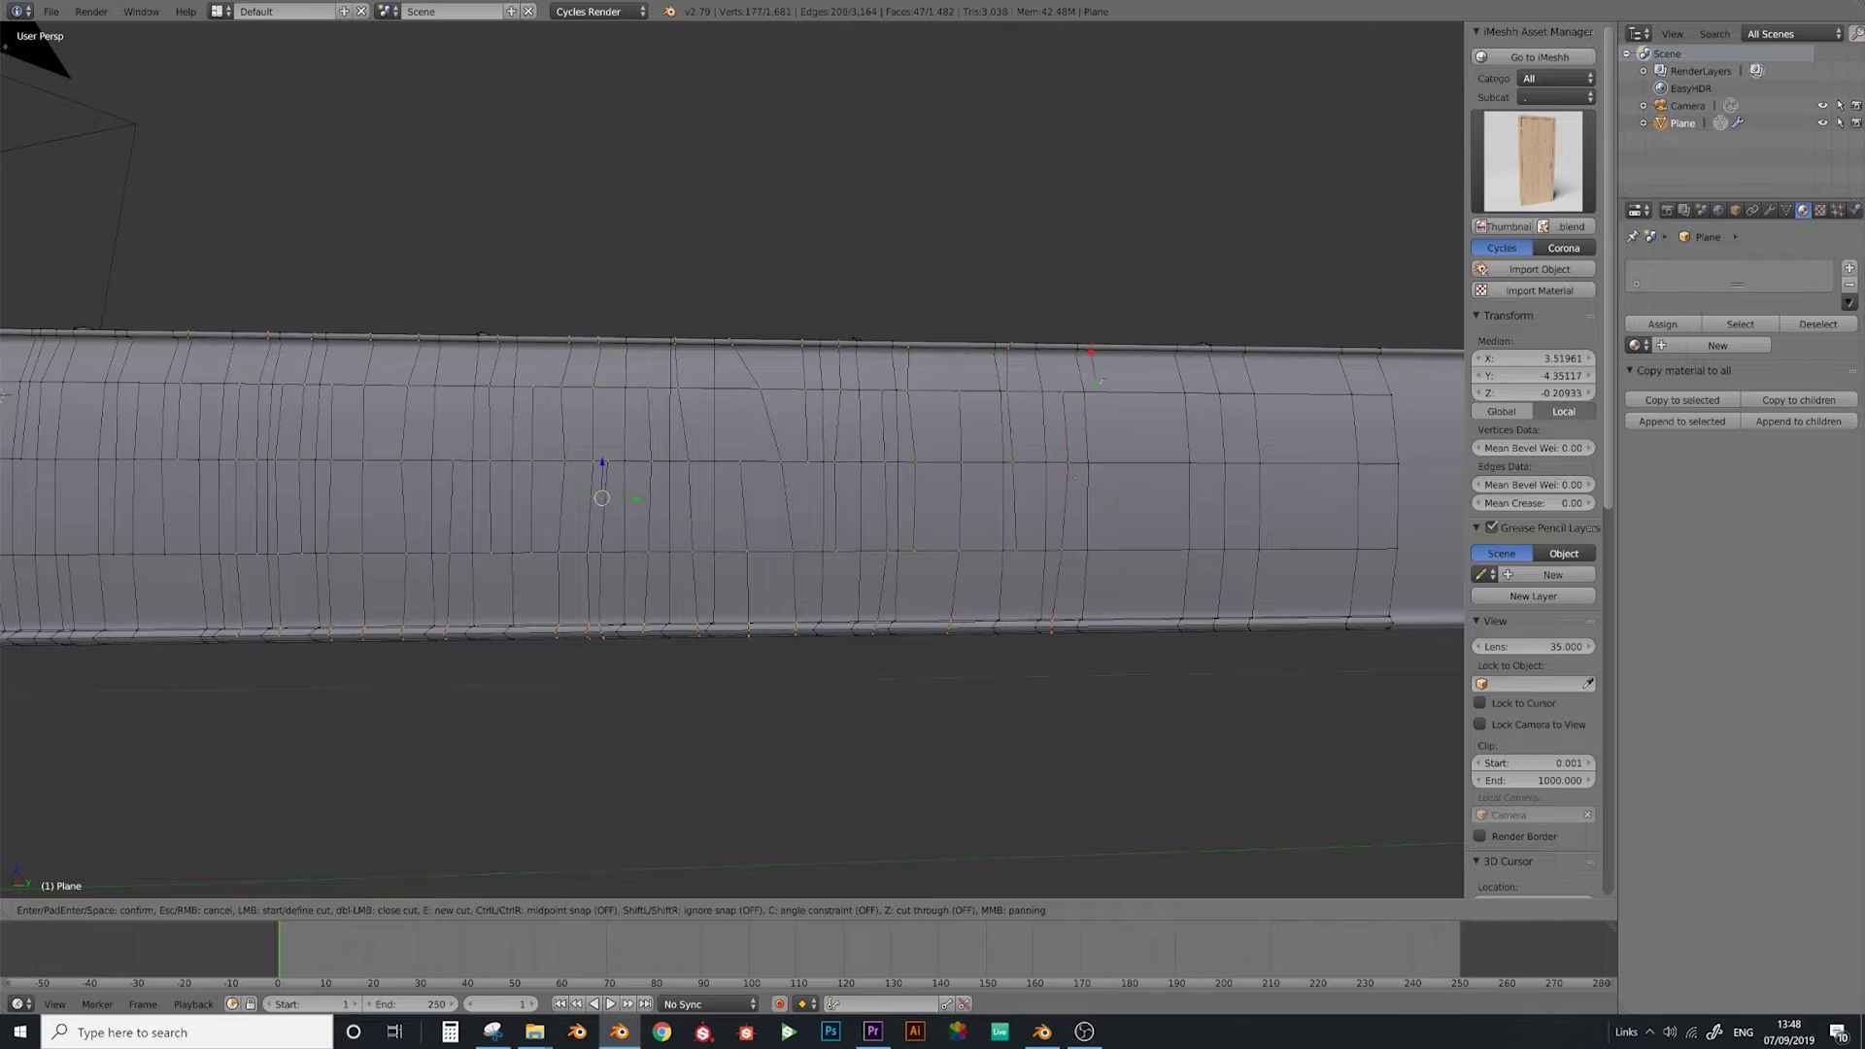
pyautogui.press('Return')
# Near the end of the meshed half, knife a bowed full-height cut from the upper piping through every edge row to the bottom piping
pyautogui.press('k')
pyautogui.keyDown('shift'); pyautogui.moveTo(1403, 495); pyautogui.dragTo(913, 441, button='middle'); pyautogui.keyUp('shift')
pyautogui.scroll(1, 913, 442)
pyautogui.click(814, 347)
pyautogui.click(819, 401)
pyautogui.click(835, 486)
pyautogui.click(829, 588)
pyautogui.click(817, 682)
pyautogui.press('Return')
# Finish the side with a last knife cut from the bottom piping to the upper edge row, close to the mirror centre
pyautogui.press('k')
pyautogui.click(887, 401)
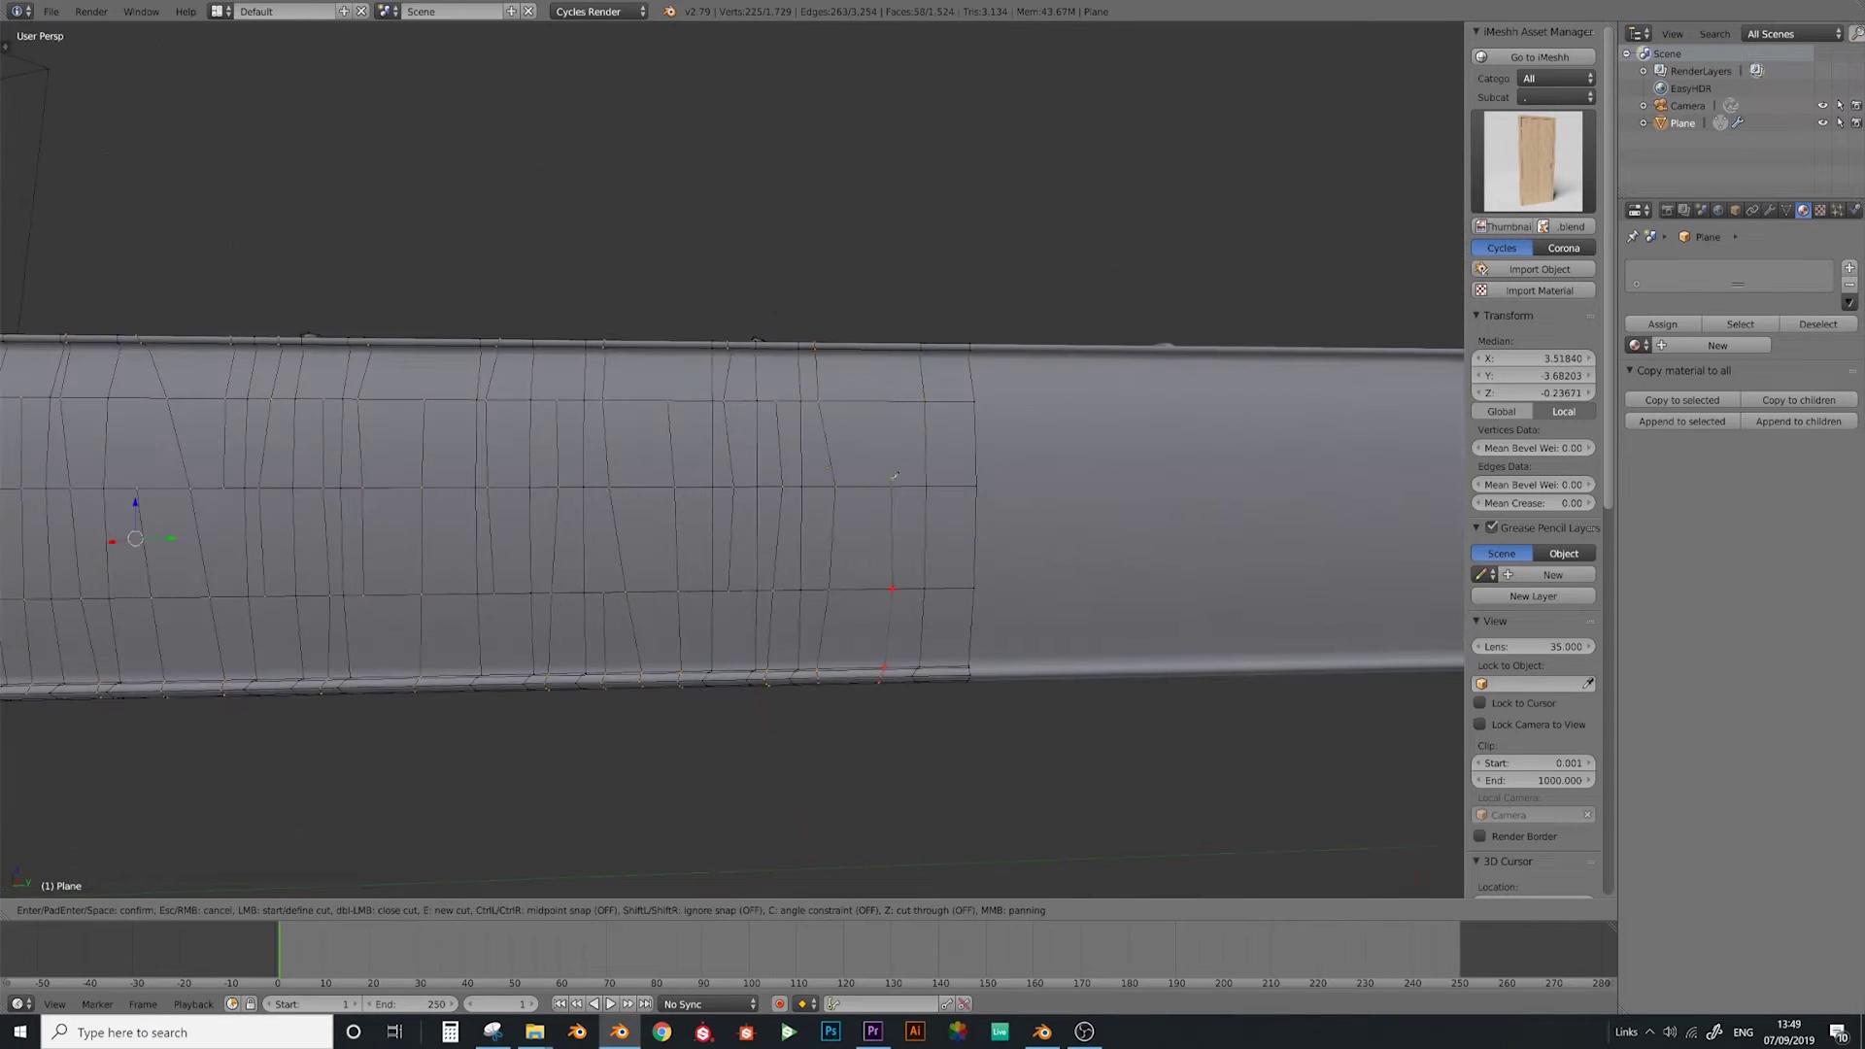
pyautogui.press('Return')
pyautogui.press('k')
pyautogui.press('Return')
# Examine the cushion's side, end and tufted top, switching between Object Mode and Edit Mode to check the surface
pyautogui.scroll(-1, 957, 408)
pyautogui.moveTo(904, 421); pyautogui.dragTo(776, 489, button='middle')
pyautogui.scroll(-3, 940, 470)
pyautogui.press('Tab')
pyautogui.press('Tab')
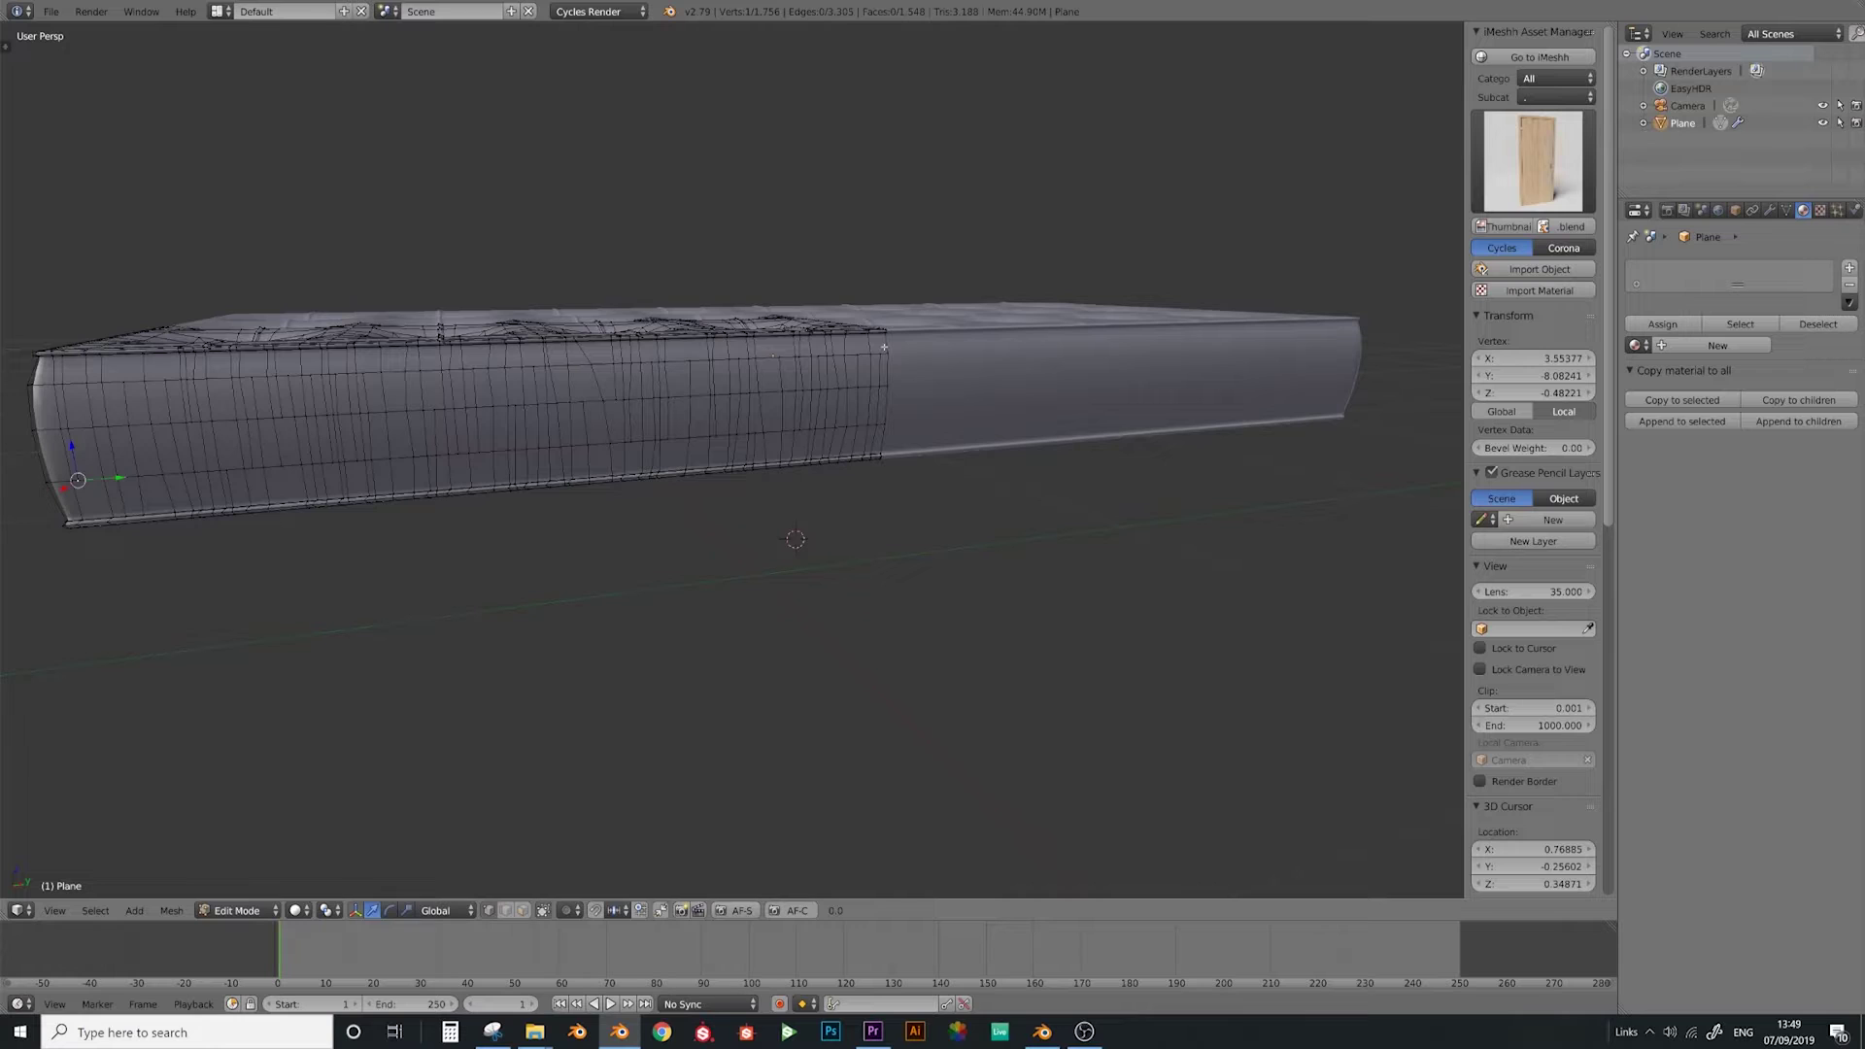
pyautogui.moveTo(639, 366); pyautogui.dragTo(869, 369, button='middle')
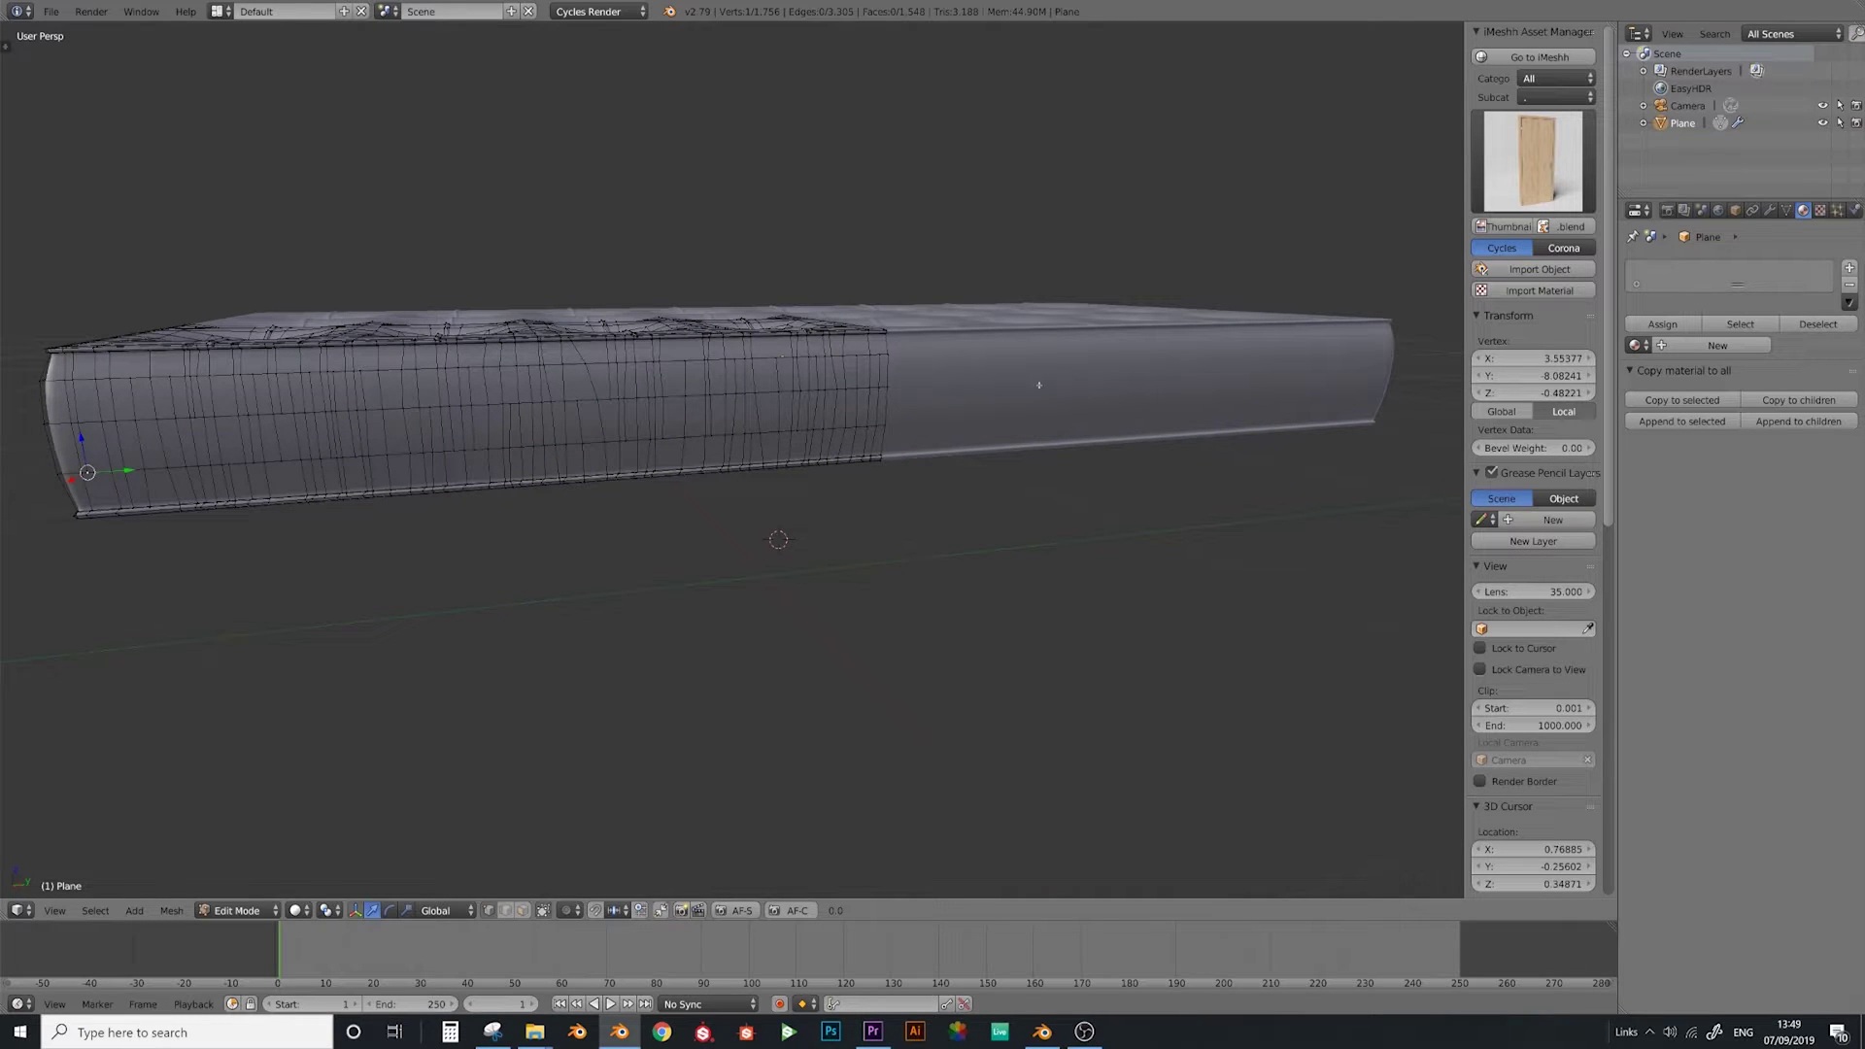
pyautogui.press('Tab')
pyautogui.moveTo(726, 360); pyautogui.dragTo(652, 386, button='middle')
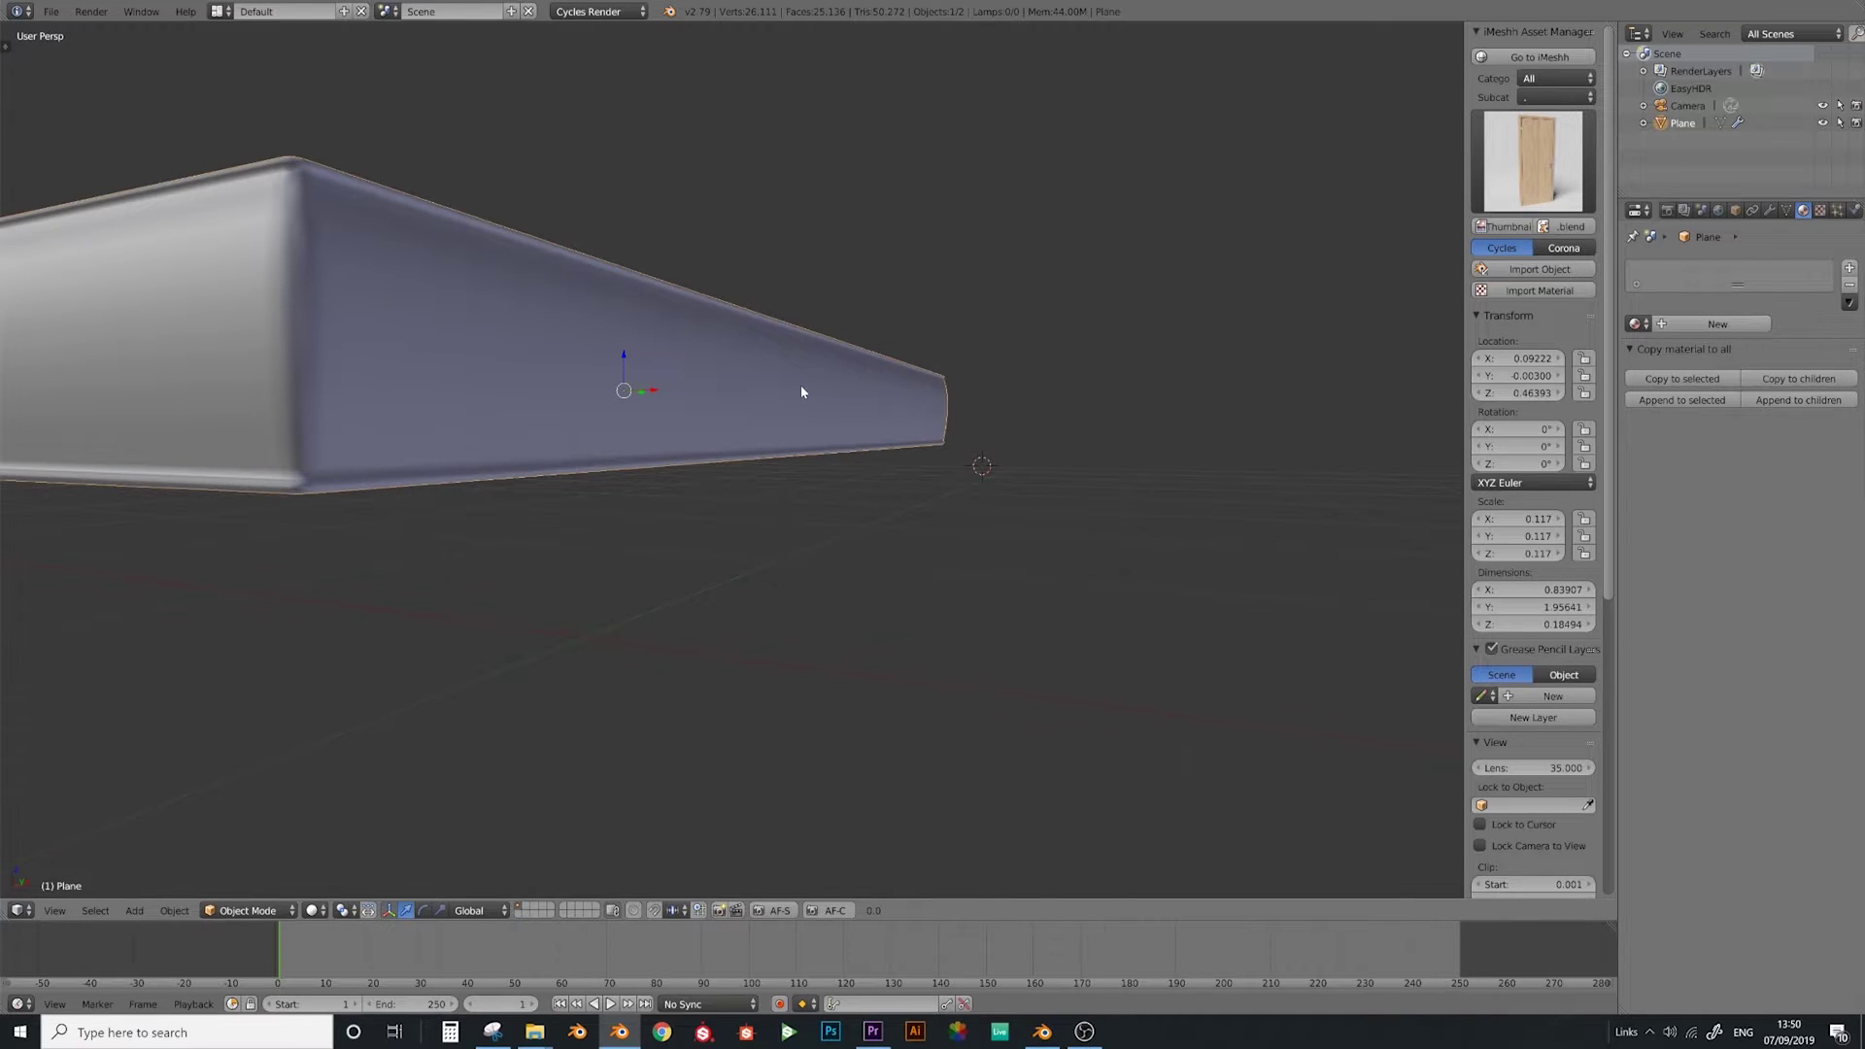
pyautogui.moveTo(803, 391); pyautogui.dragTo(550, 648, button='middle')
pyautogui.press('Tab')
pyautogui.scroll(4, 912, 475)
pyautogui.press('Tab')
pyautogui.press('Tab')
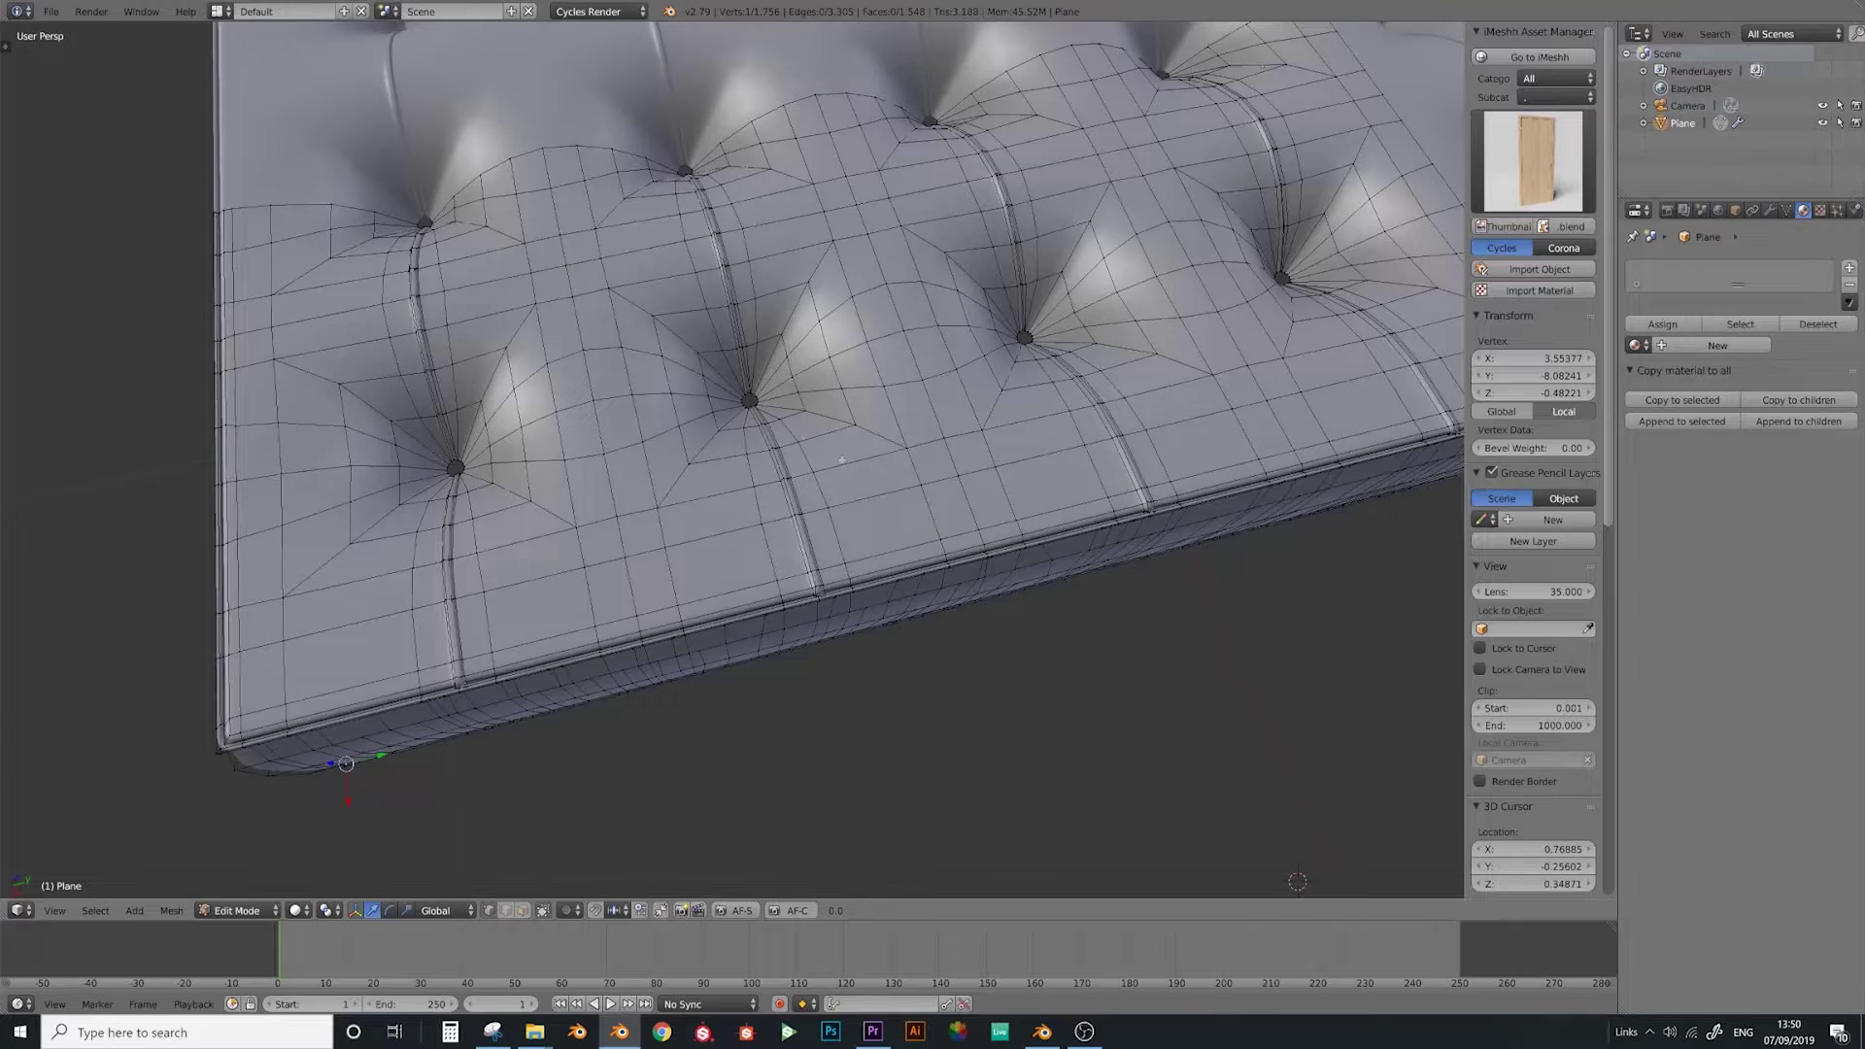
pyautogui.moveTo(1129, 404); pyautogui.dragTo(781, 521, button='middle')
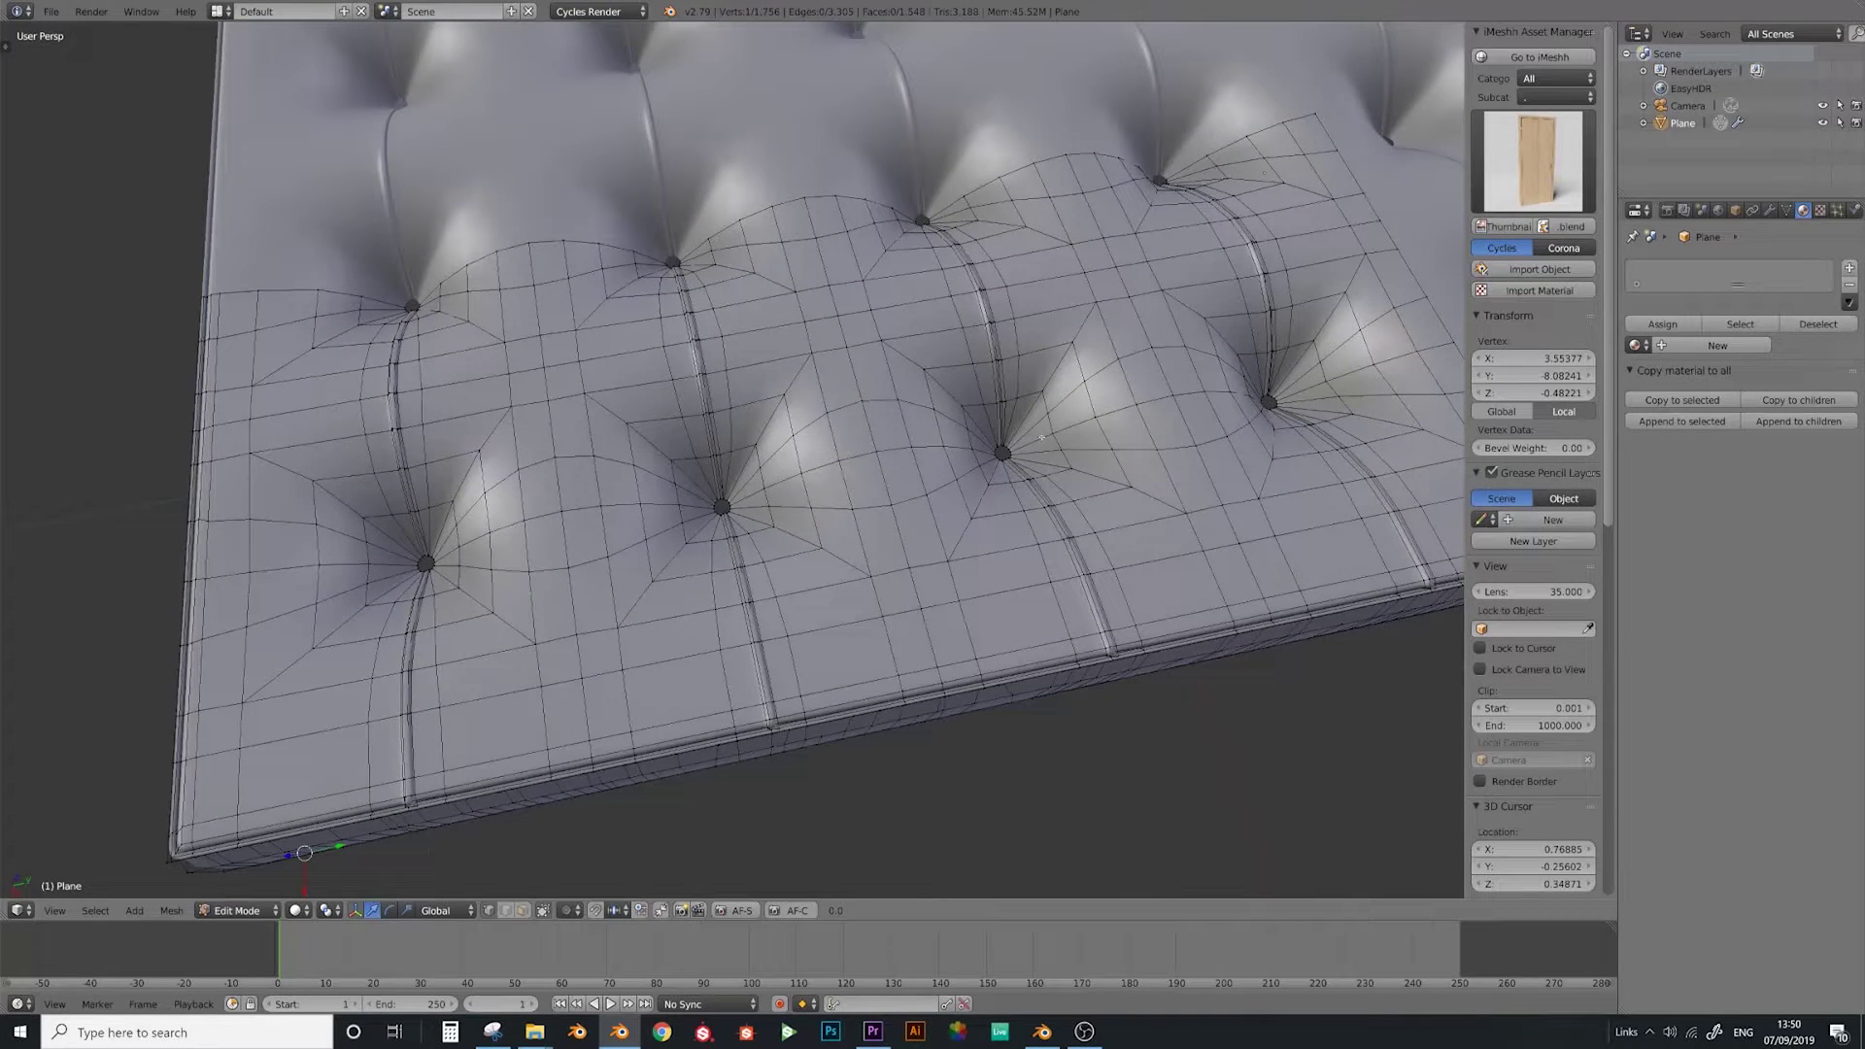
pyautogui.moveTo(1038, 439); pyautogui.dragTo(621, 602, button='middle')
pyautogui.press('k')
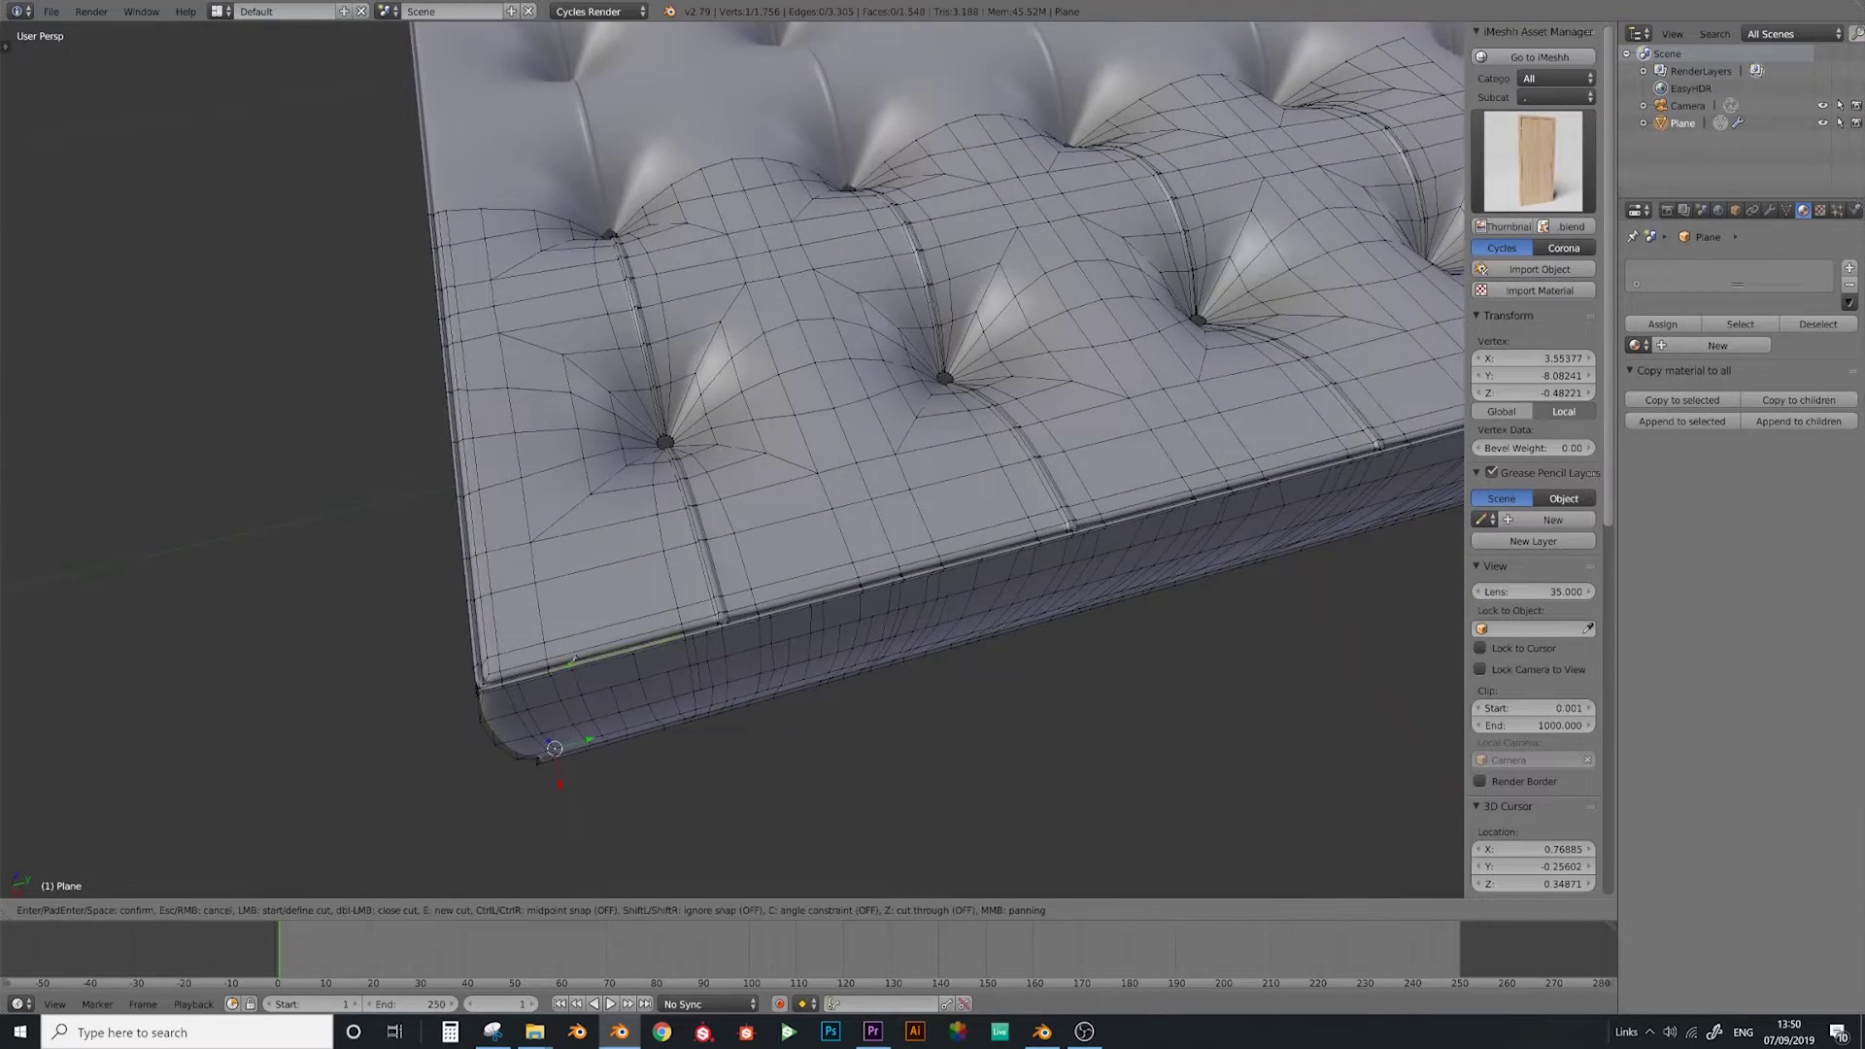
pyautogui.scroll(1, 571, 661)
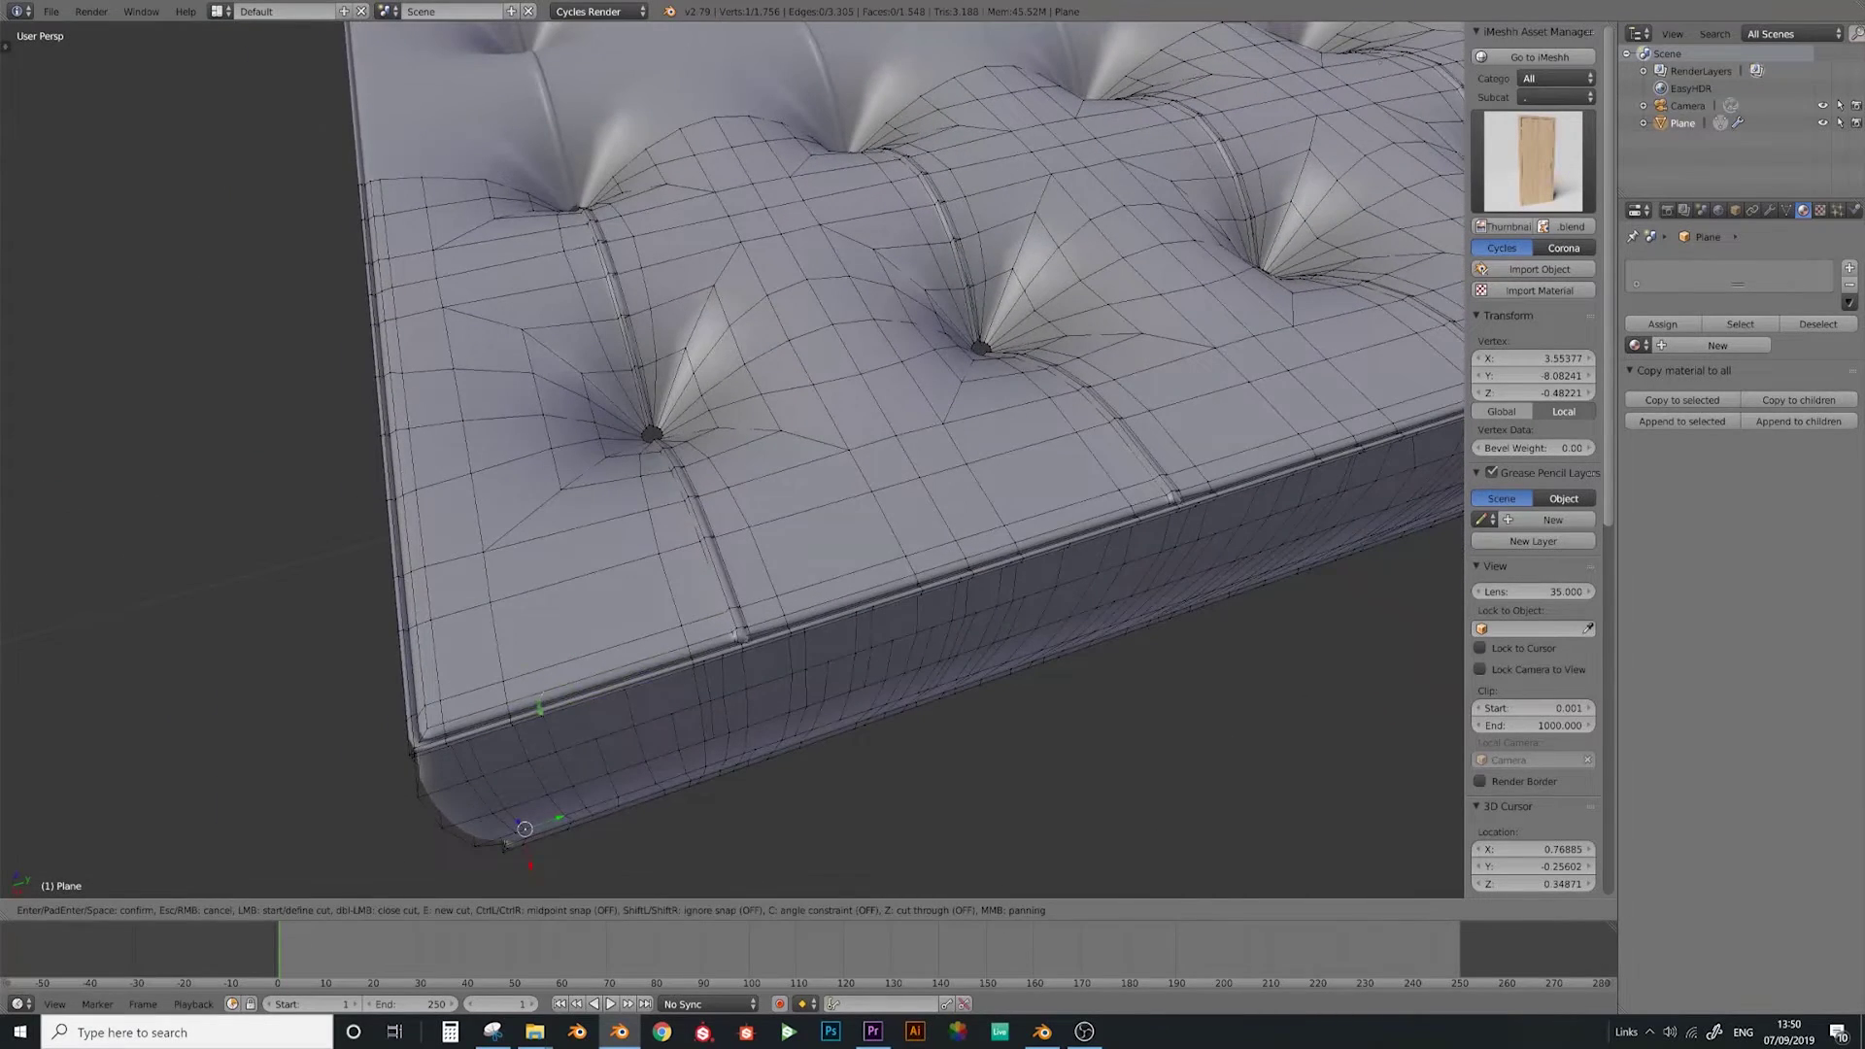
pyautogui.click(539, 709)
pyautogui.press('Escape')
# Knife a cut across the cushion's top near the corner, crossing the edge rows and ending at the piping
pyautogui.press('k')
pyautogui.click(506, 546)
pyautogui.click(513, 595)
pyautogui.click(525, 674)
pyautogui.click(539, 712)
pyautogui.press('Return')
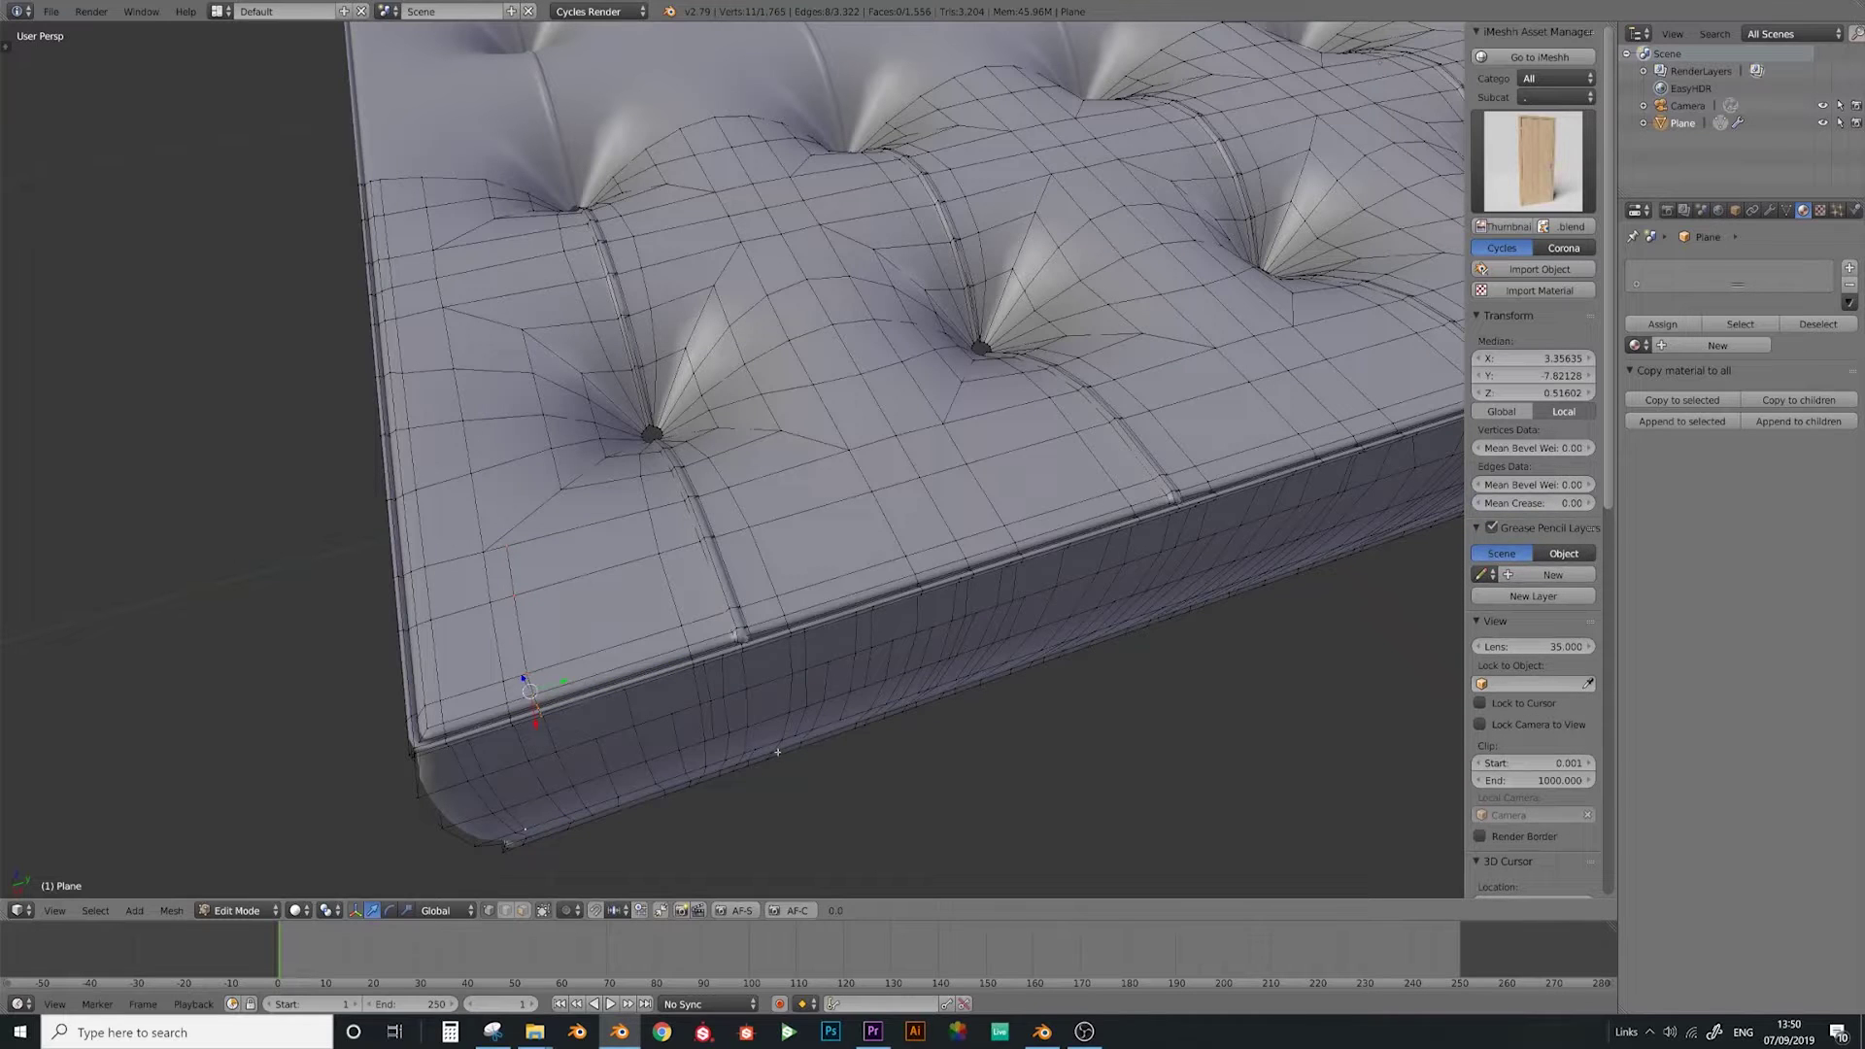
# Knife a cut from the piping inward over the top, between the corner cut and the first button's seam
pyautogui.press('k')
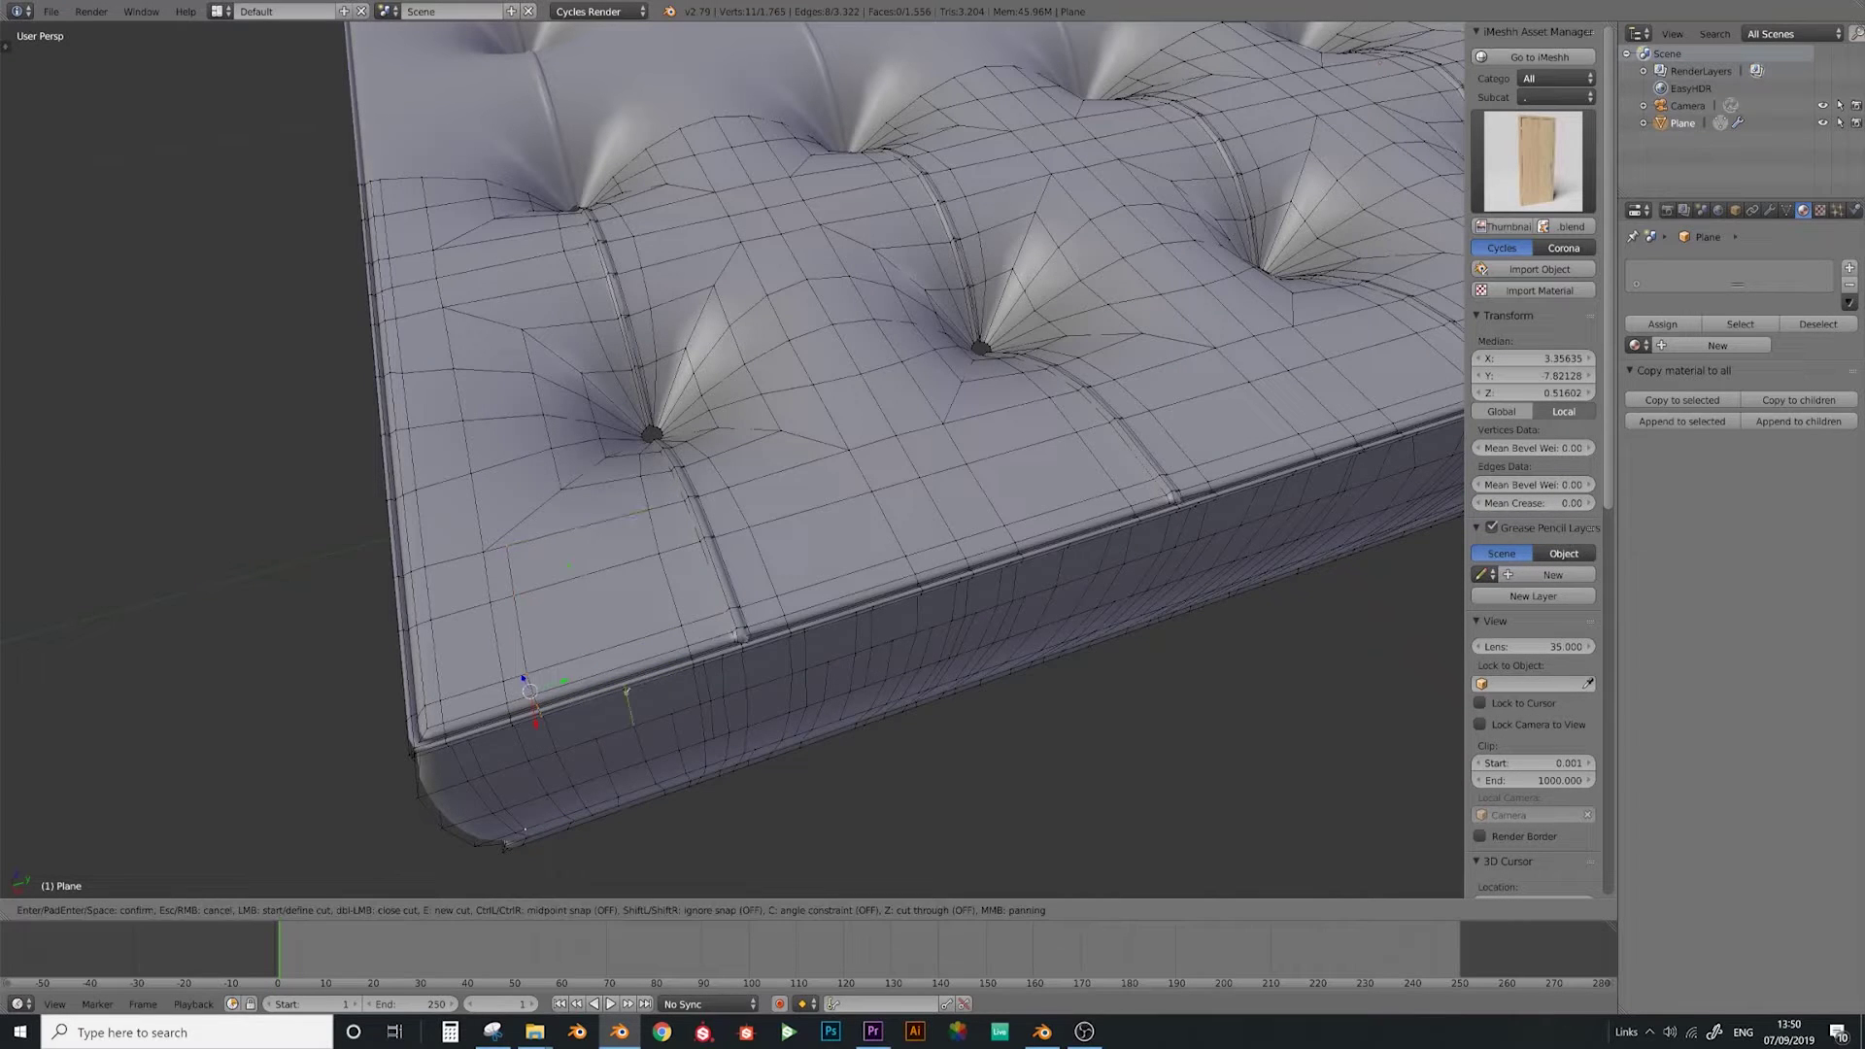
pyautogui.press('Escape')
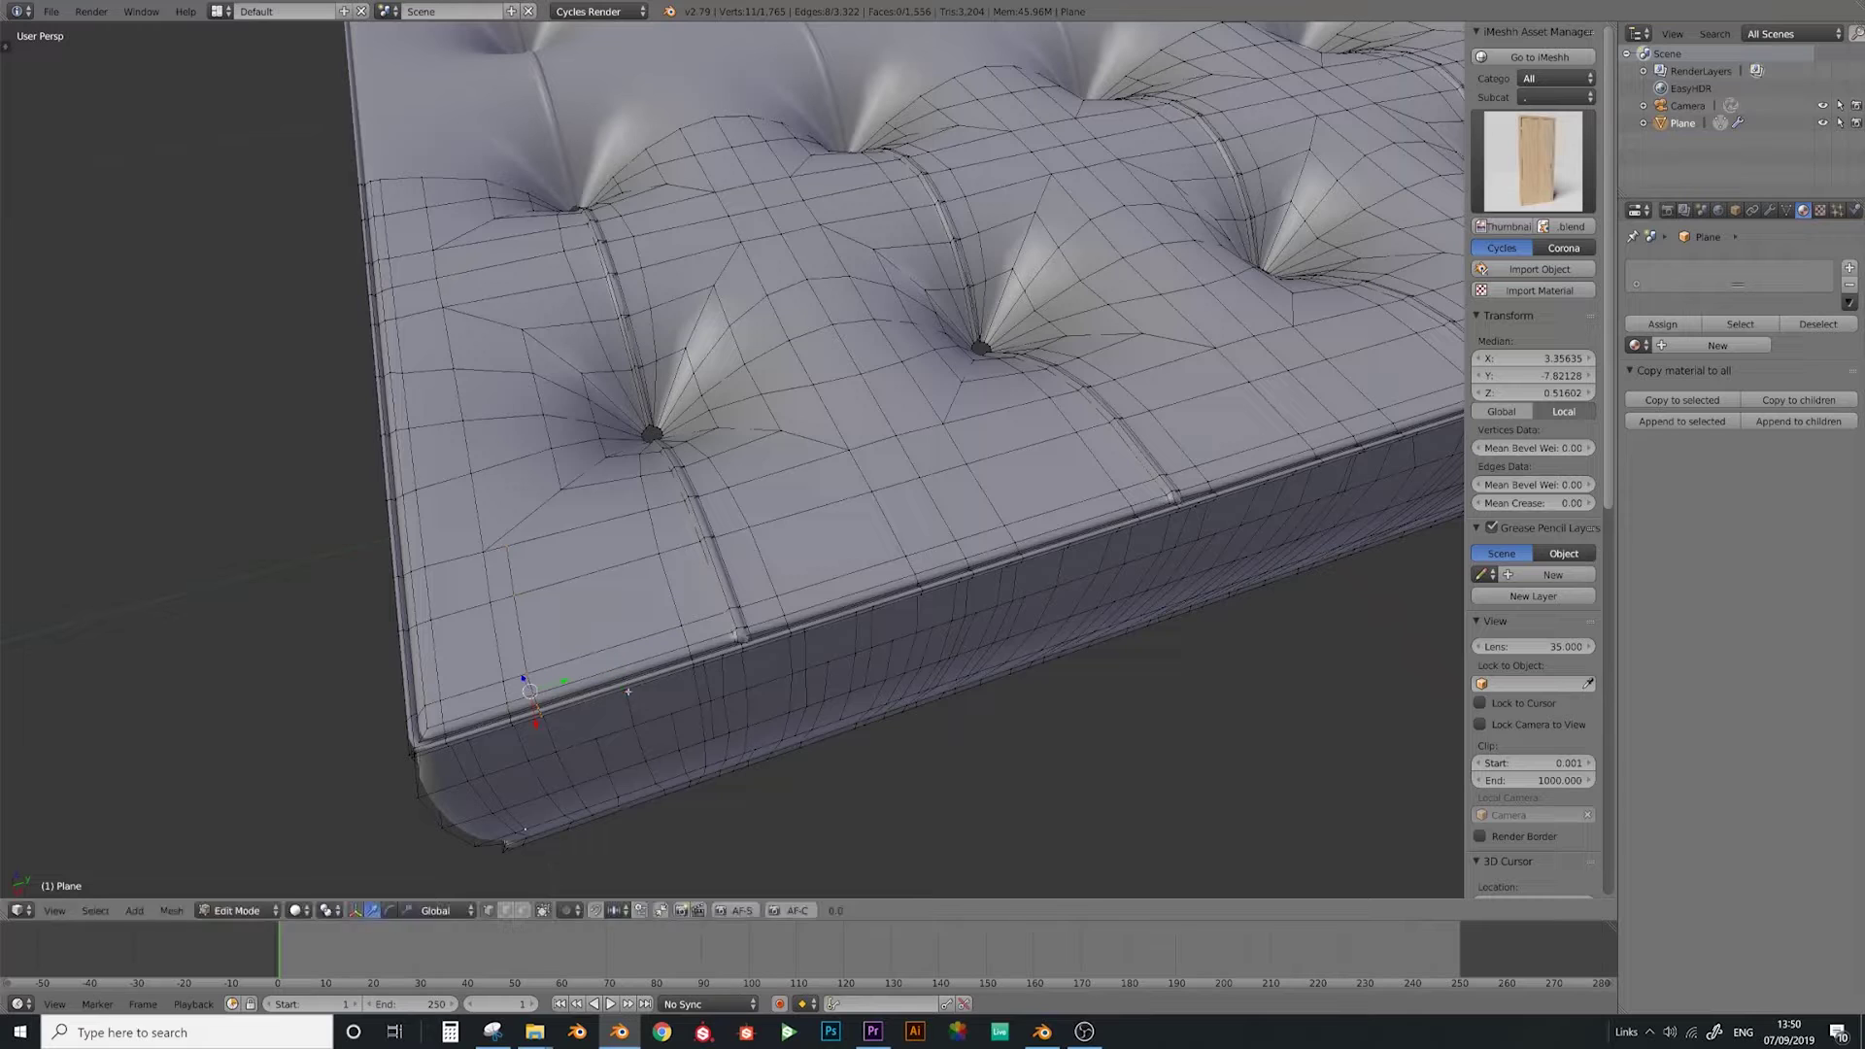
pyautogui.press('k')
pyautogui.click(623, 683)
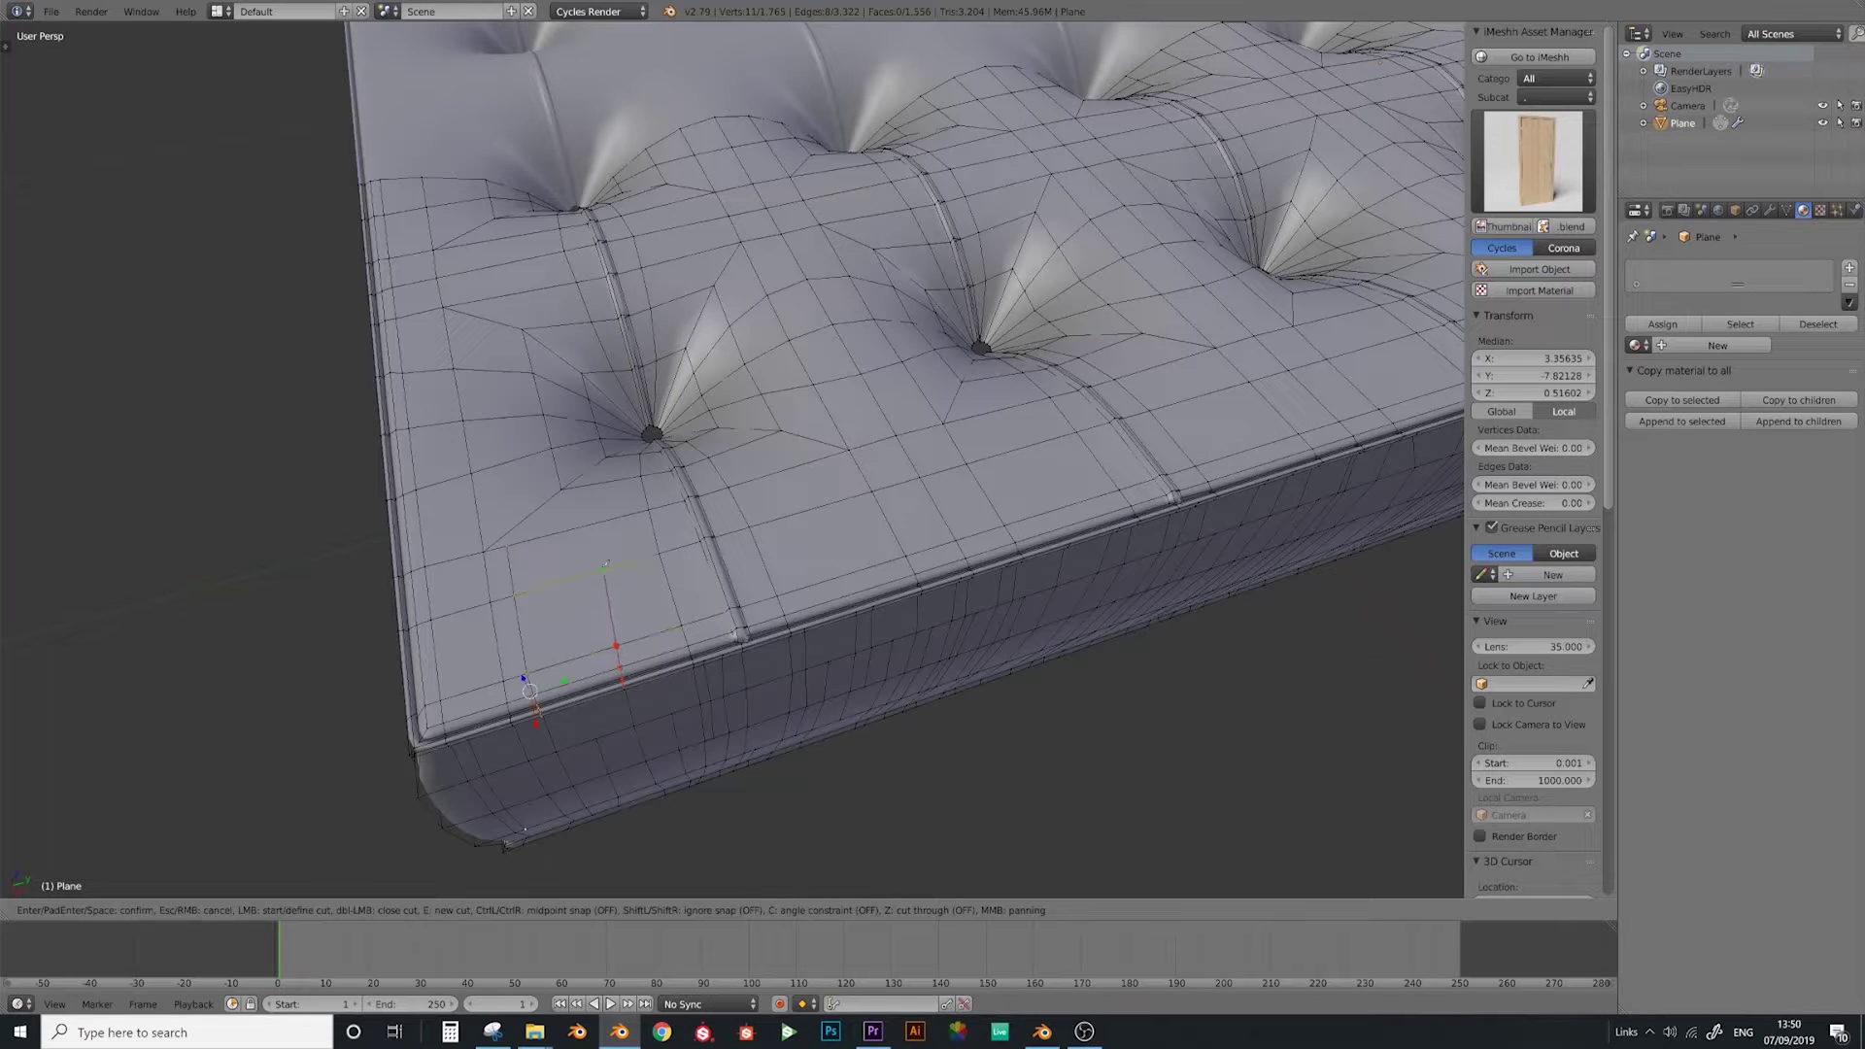
pyautogui.click(594, 481)
pyautogui.press('Return')
# Knife two more cuts on the top surface just past the first button's seam, near the piping
pyautogui.press('k')
pyautogui.click(802, 595)
pyautogui.press('Return')
pyautogui.press('k')
pyautogui.click(870, 568)
pyautogui.click(878, 599)
pyautogui.press('Return')
# Knife a longer cut from the piping inward over the top, about midway between the first and second seams
pyautogui.moveTo(777, 592); pyautogui.dragTo(660, 563, button='middle')
pyautogui.press('k')
pyautogui.click(587, 599)
pyautogui.click(591, 462)
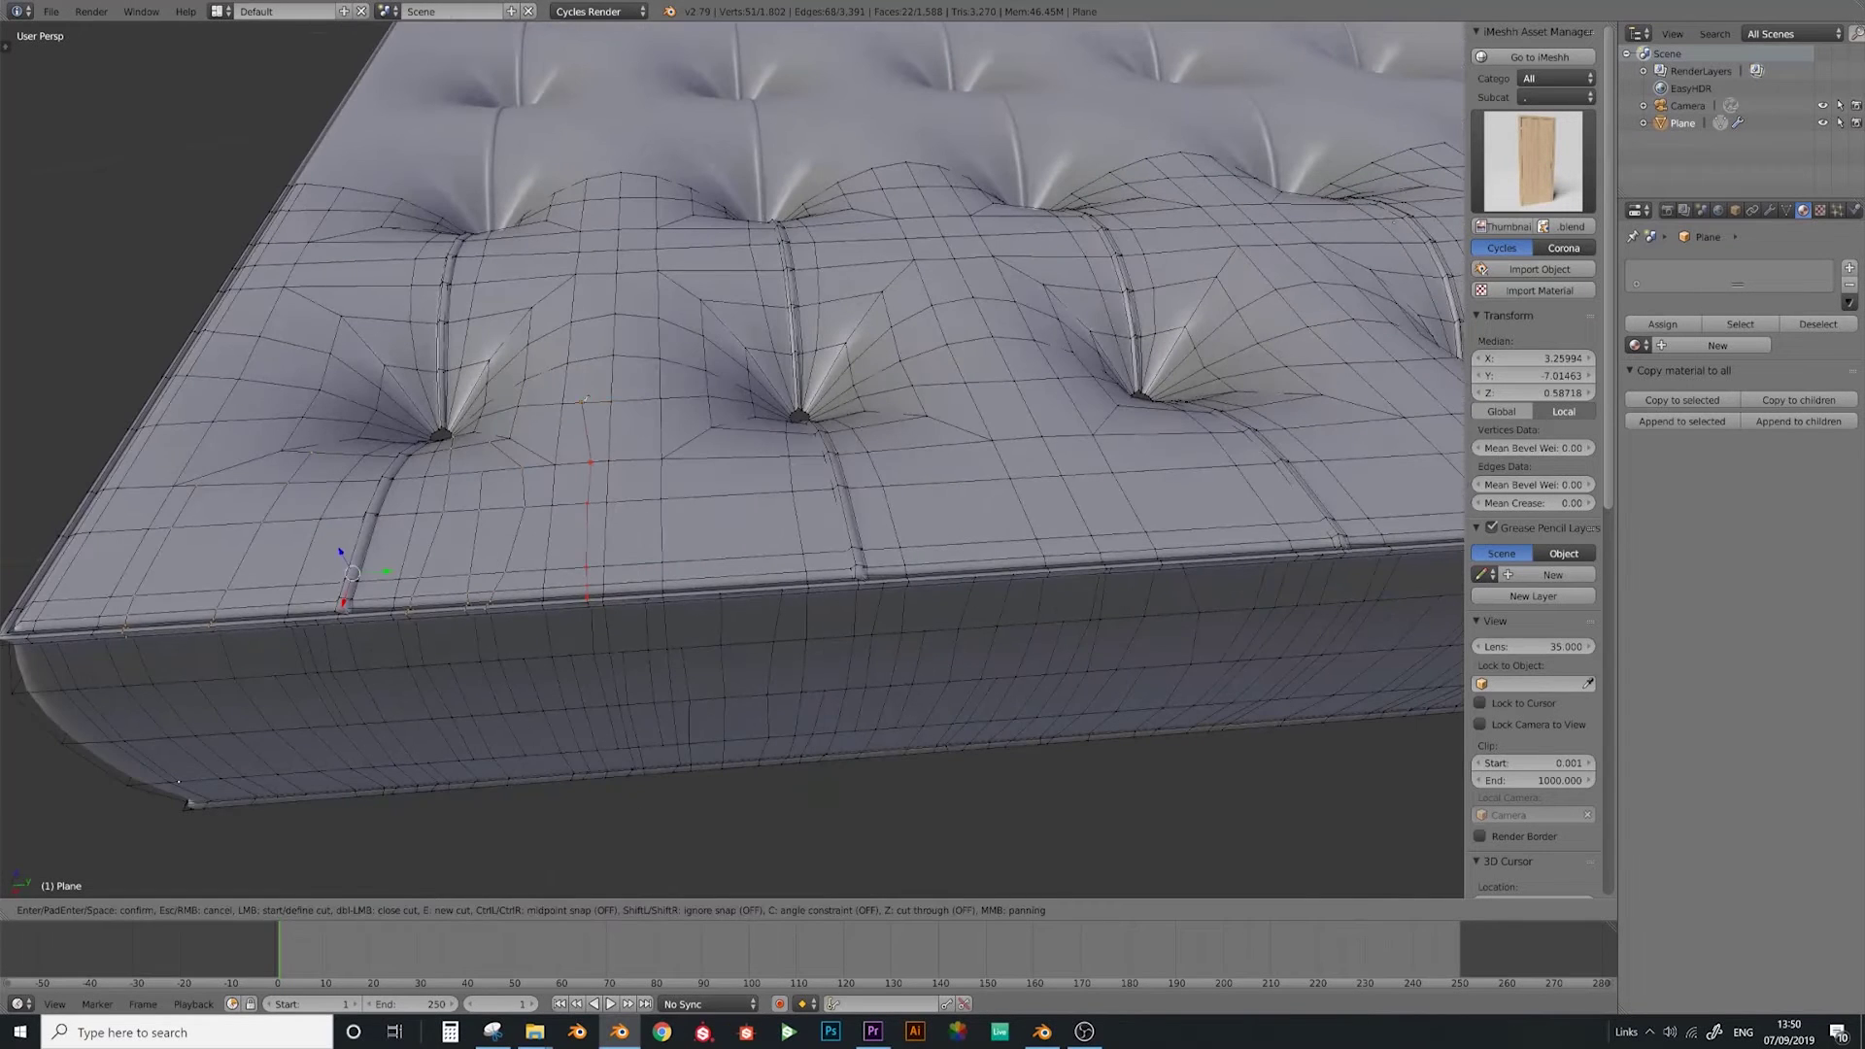
pyautogui.click(583, 400)
pyautogui.press('Return')
# Knife another cut on the top from the piping, just before the second button's seam
pyautogui.press('k')
pyautogui.click(772, 586)
pyautogui.press('Return')
pyautogui.press('Return')
# Knife three cuts from the piping inward over the top, just past the second button's seam
pyautogui.keyDown('shift'); pyautogui.moveTo(841, 580); pyautogui.dragTo(525, 607, button='middle'); pyautogui.keyUp('shift')
pyautogui.press('k')
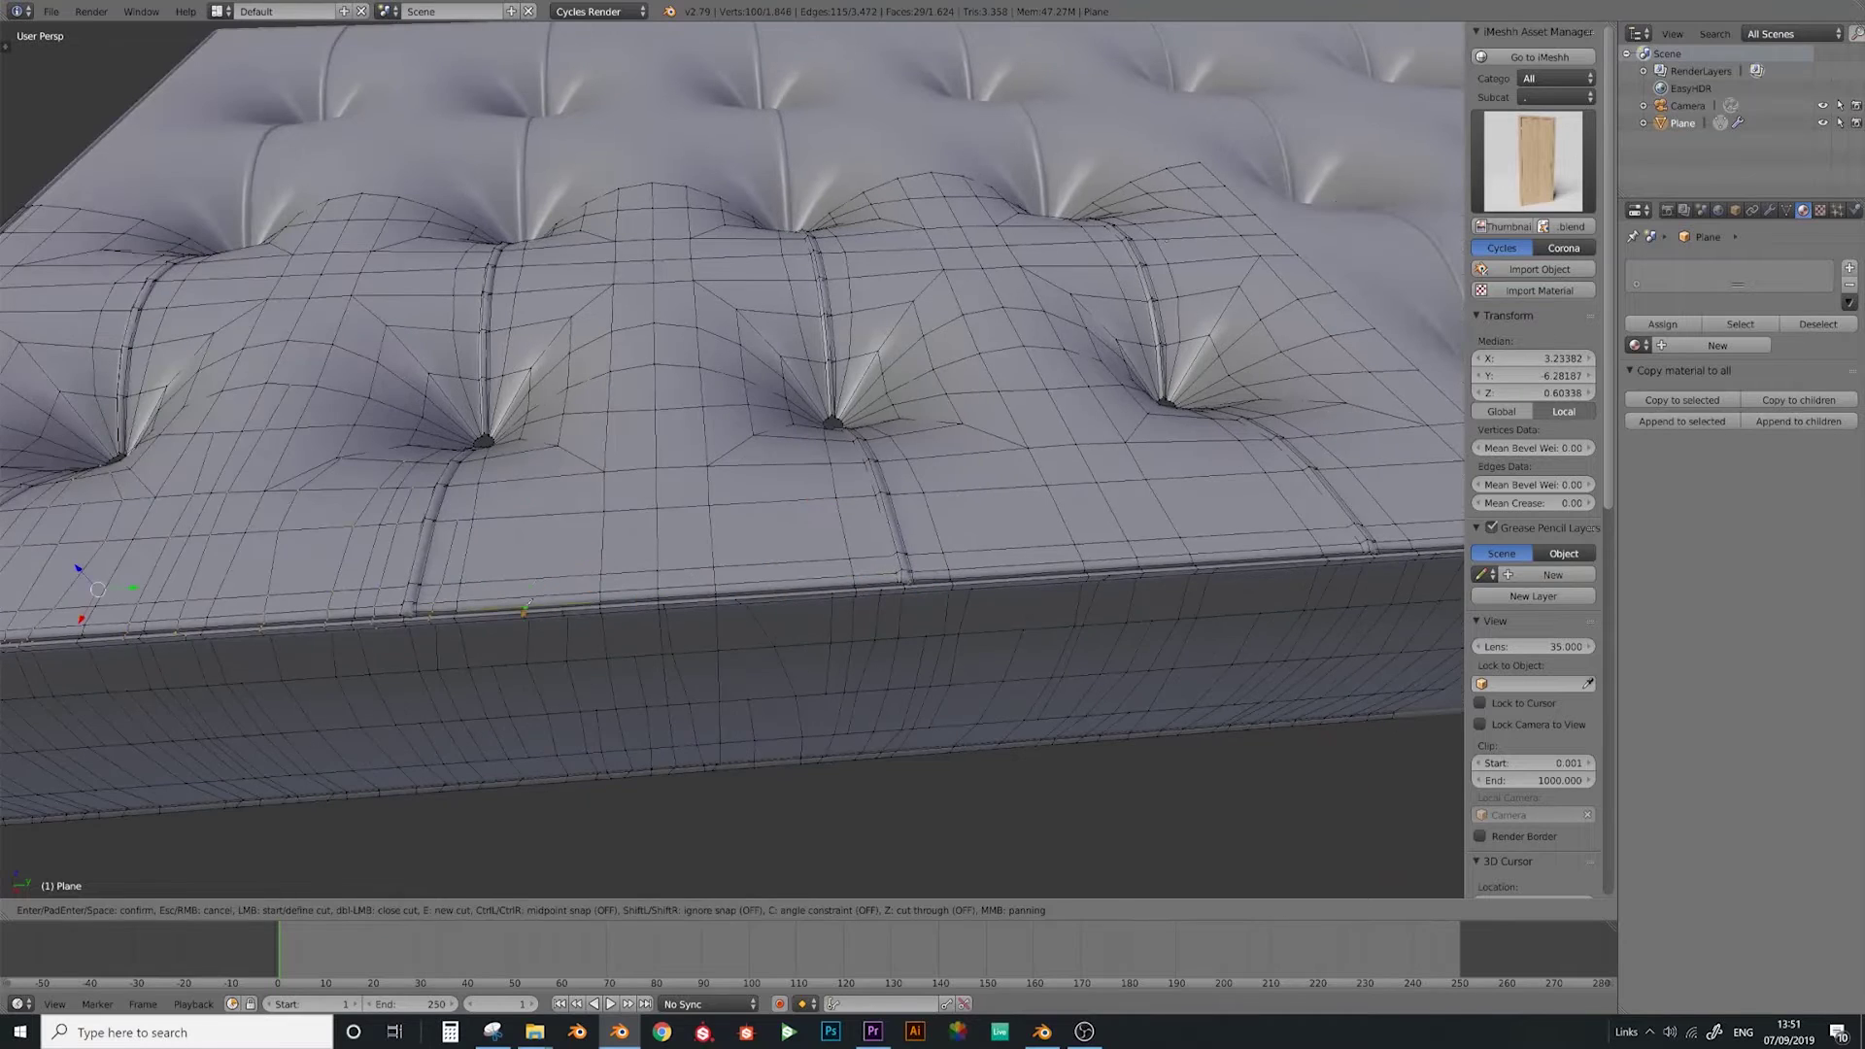
pyautogui.click(524, 609)
pyautogui.press('Return')
pyautogui.click(563, 607)
pyautogui.press('Return')
pyautogui.click(665, 601)
pyautogui.press('Return')
# Knife a longer cut from the piping inward over the top, between the second and third buttons' seams
pyautogui.click(735, 594)
pyautogui.click(734, 565)
pyautogui.click(733, 408)
pyautogui.press('Return')
pyautogui.press('Return')
# Knife two cuts inward from the piping just before the third button's seam, the second one nearer the seam
pyautogui.scroll(2, 833, 593)
pyautogui.rightClick(851, 709)
pyautogui.keyDown('shift'); pyautogui.moveTo(990, 729); pyautogui.dragTo(835, 734, button='middle'); pyautogui.keyUp('shift')
pyautogui.press('k')
pyautogui.click(638, 716)
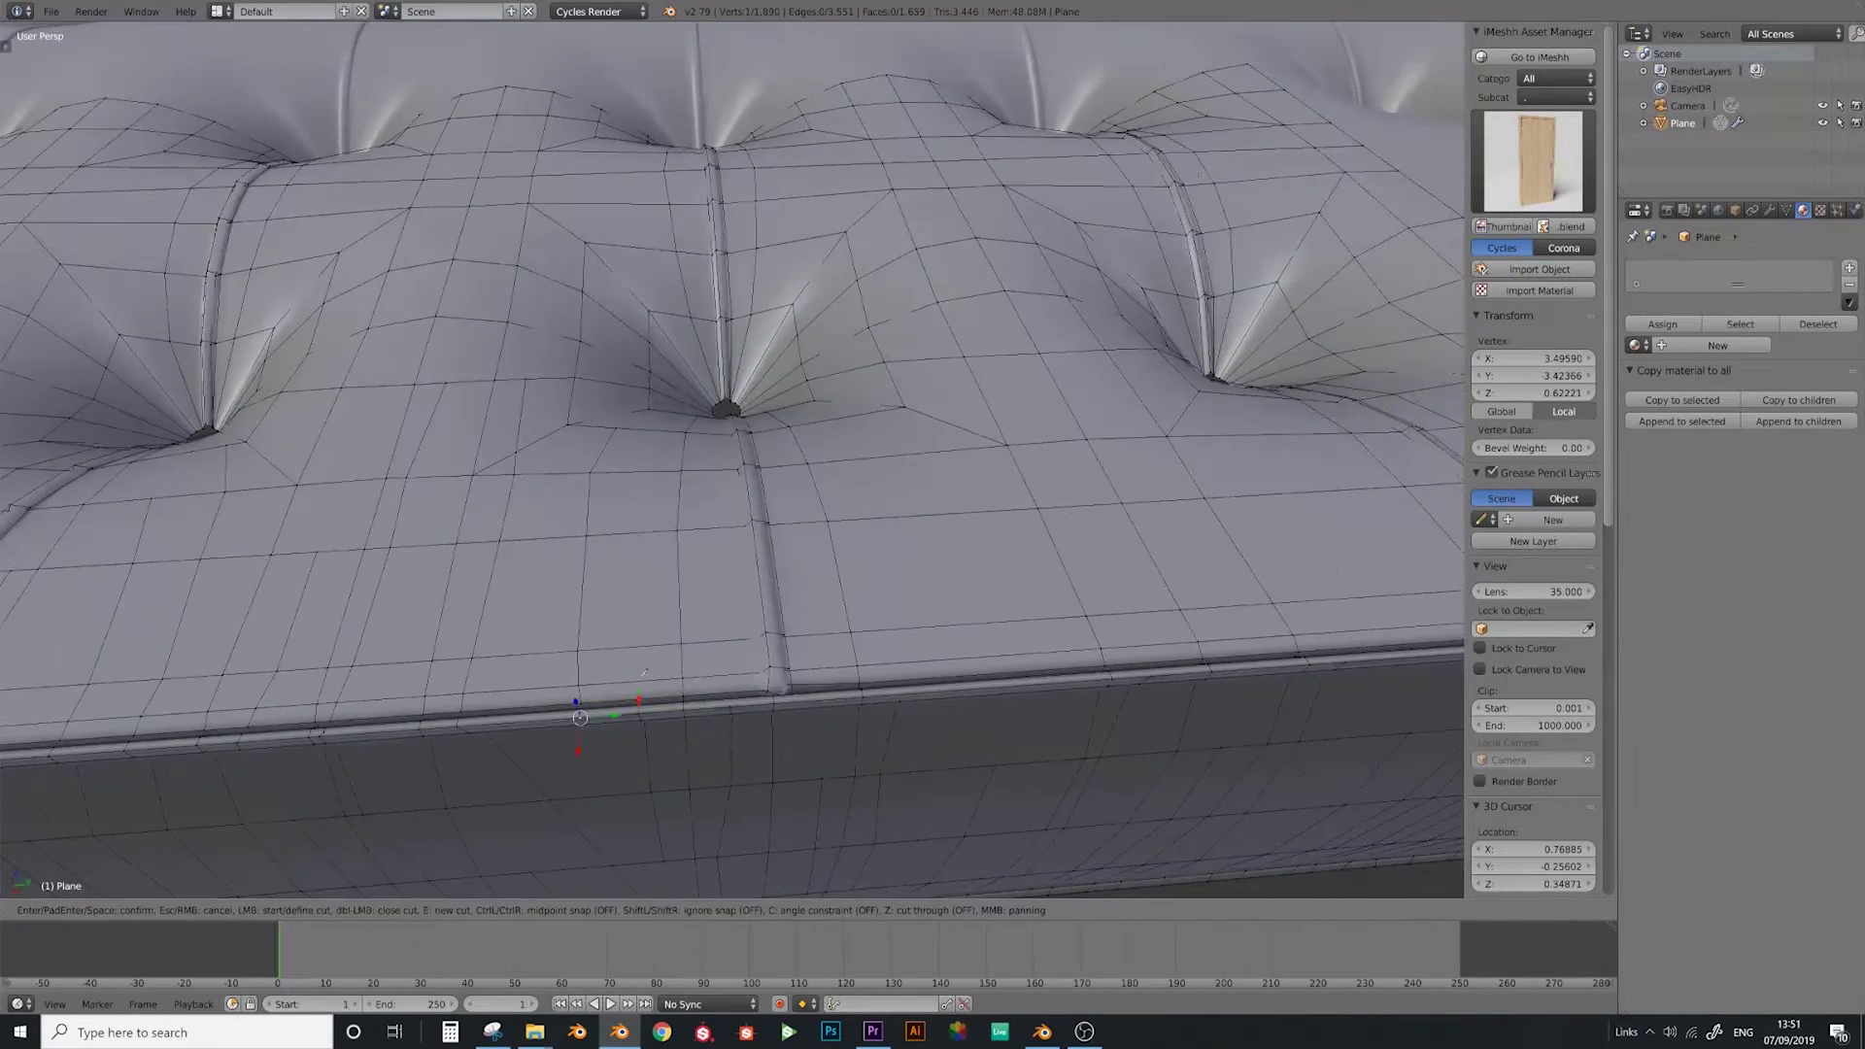
pyautogui.click(631, 478)
pyautogui.press('Return')
pyautogui.press('k')
pyautogui.click(716, 524)
pyautogui.press('Return')
pyautogui.press('Return')
pyautogui.press('Return')
# Knife a series of irregular cuts inward from the piping between the third and fourth buttons' seams
pyautogui.moveTo(1277, 631); pyautogui.dragTo(835, 632, button='middle')
pyautogui.press('k')
pyautogui.click(289, 670)
pyautogui.press('Return')
pyautogui.click(421, 647)
pyautogui.click(546, 626)
pyautogui.press('Return')
pyautogui.click(622, 615)
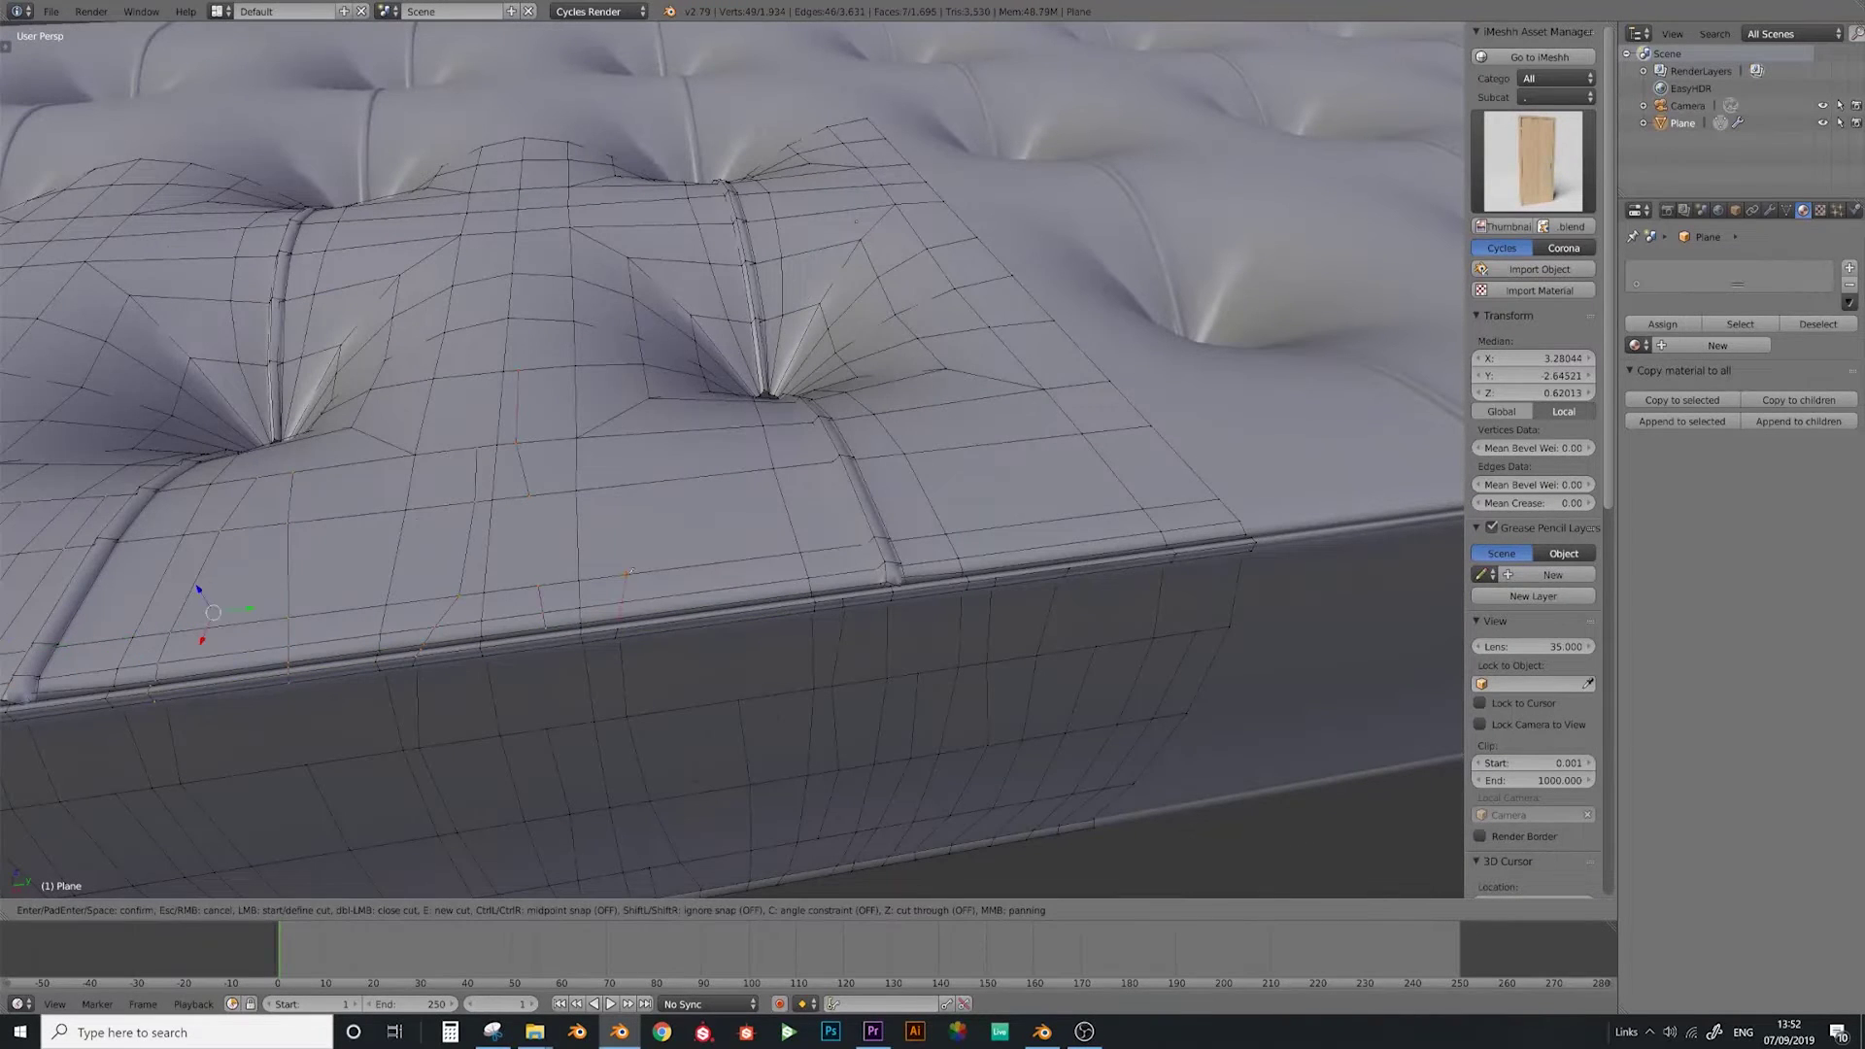
pyautogui.click(622, 488)
pyautogui.press('Return')
# Knife one cut on the top just before the fourth button's seam and another just past it
pyautogui.click(841, 592)
pyautogui.click(785, 425)
pyautogui.press('Return')
pyautogui.click(930, 574)
pyautogui.press('Return')
# Knife irregular cuts on the top between the fourth button's seam and the mirror edge, and check the smoothed cushion in Object Mode
pyautogui.click(989, 531)
pyautogui.click(989, 397)
pyautogui.click(1037, 438)
pyautogui.click(1073, 518)
pyautogui.click(1070, 566)
pyautogui.press('Return')
pyautogui.press('k')
pyautogui.click(1205, 532)
pyautogui.press('Return')
pyautogui.moveTo(1165, 632); pyautogui.dragTo(774, 615, button='middle')
pyautogui.press('Tab')
pyautogui.scroll(-6, 899, 570)
pyautogui.press('Tab')
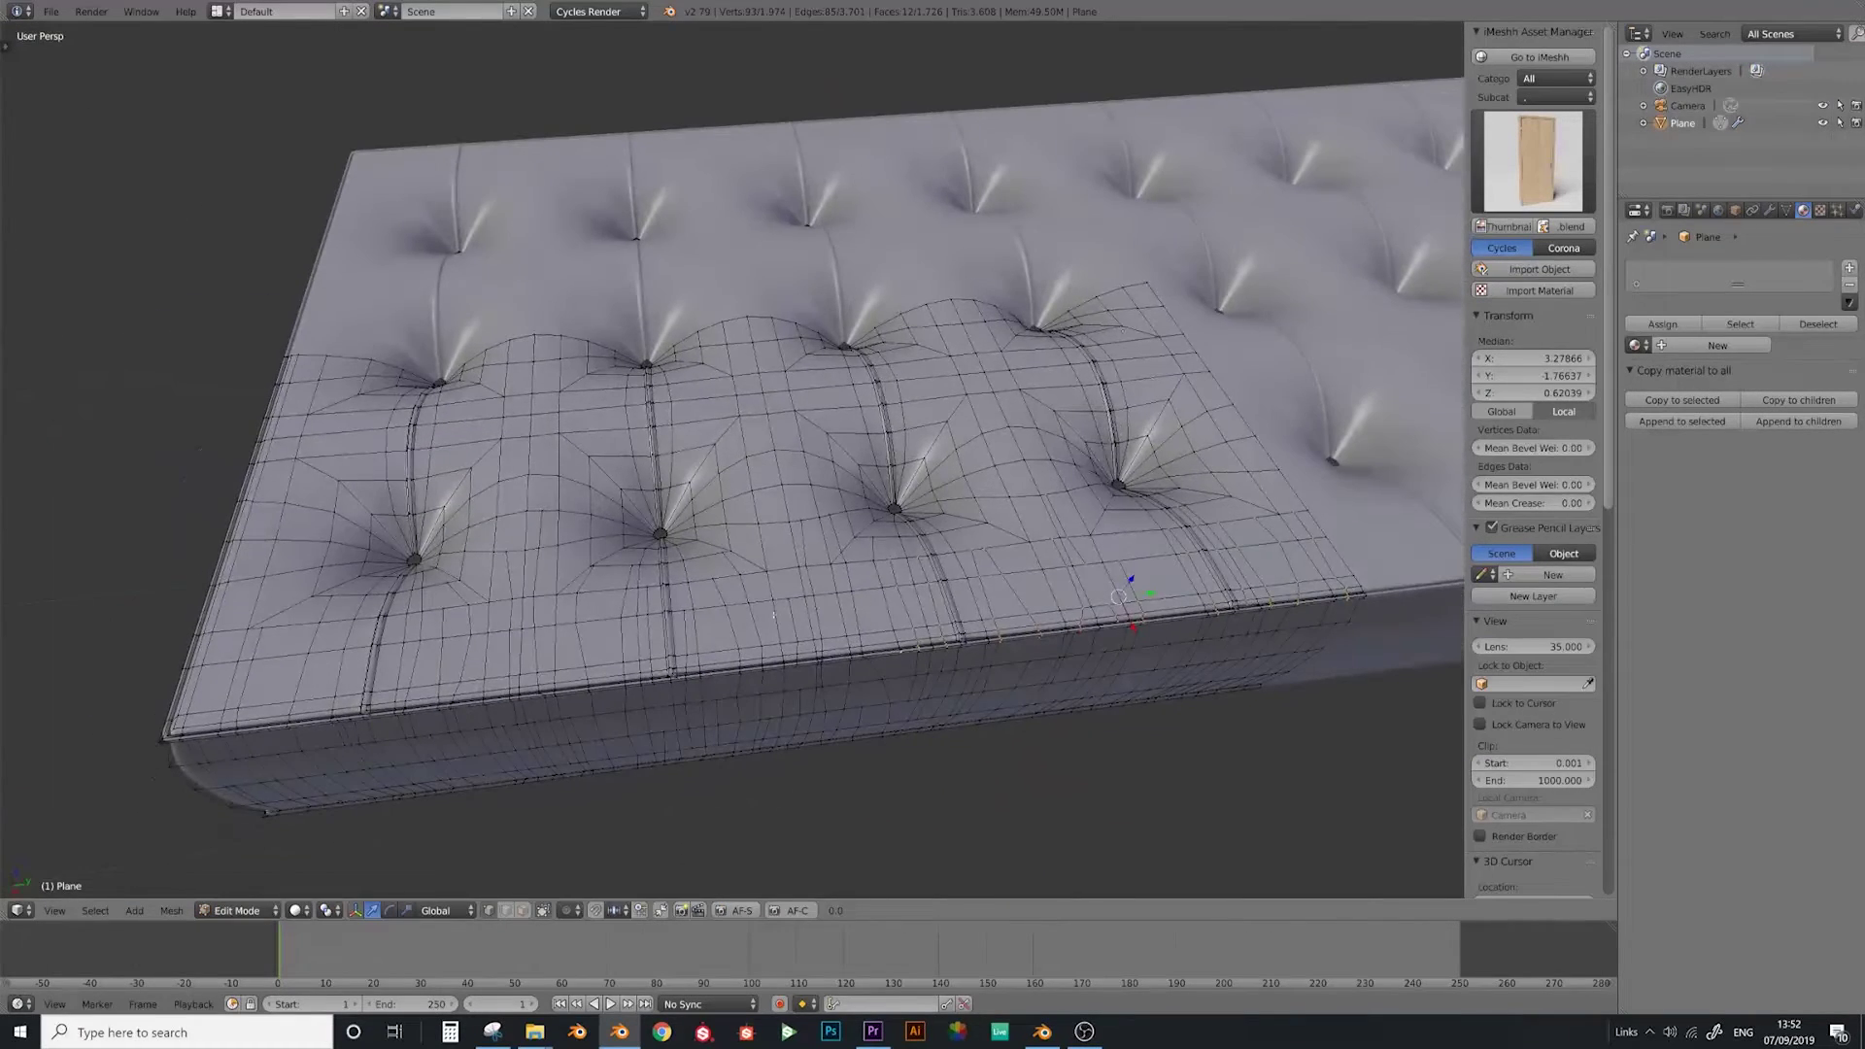
# Knife a cut from an outer-row button across the padding towards the neighbouring outer-row button
pyautogui.scroll(2, 758, 529)
pyautogui.keyDown('shift'); pyautogui.moveTo(695, 529); pyautogui.dragTo(748, 603, button='middle'); pyautogui.keyUp('shift')
pyautogui.scroll(2, 860, 544)
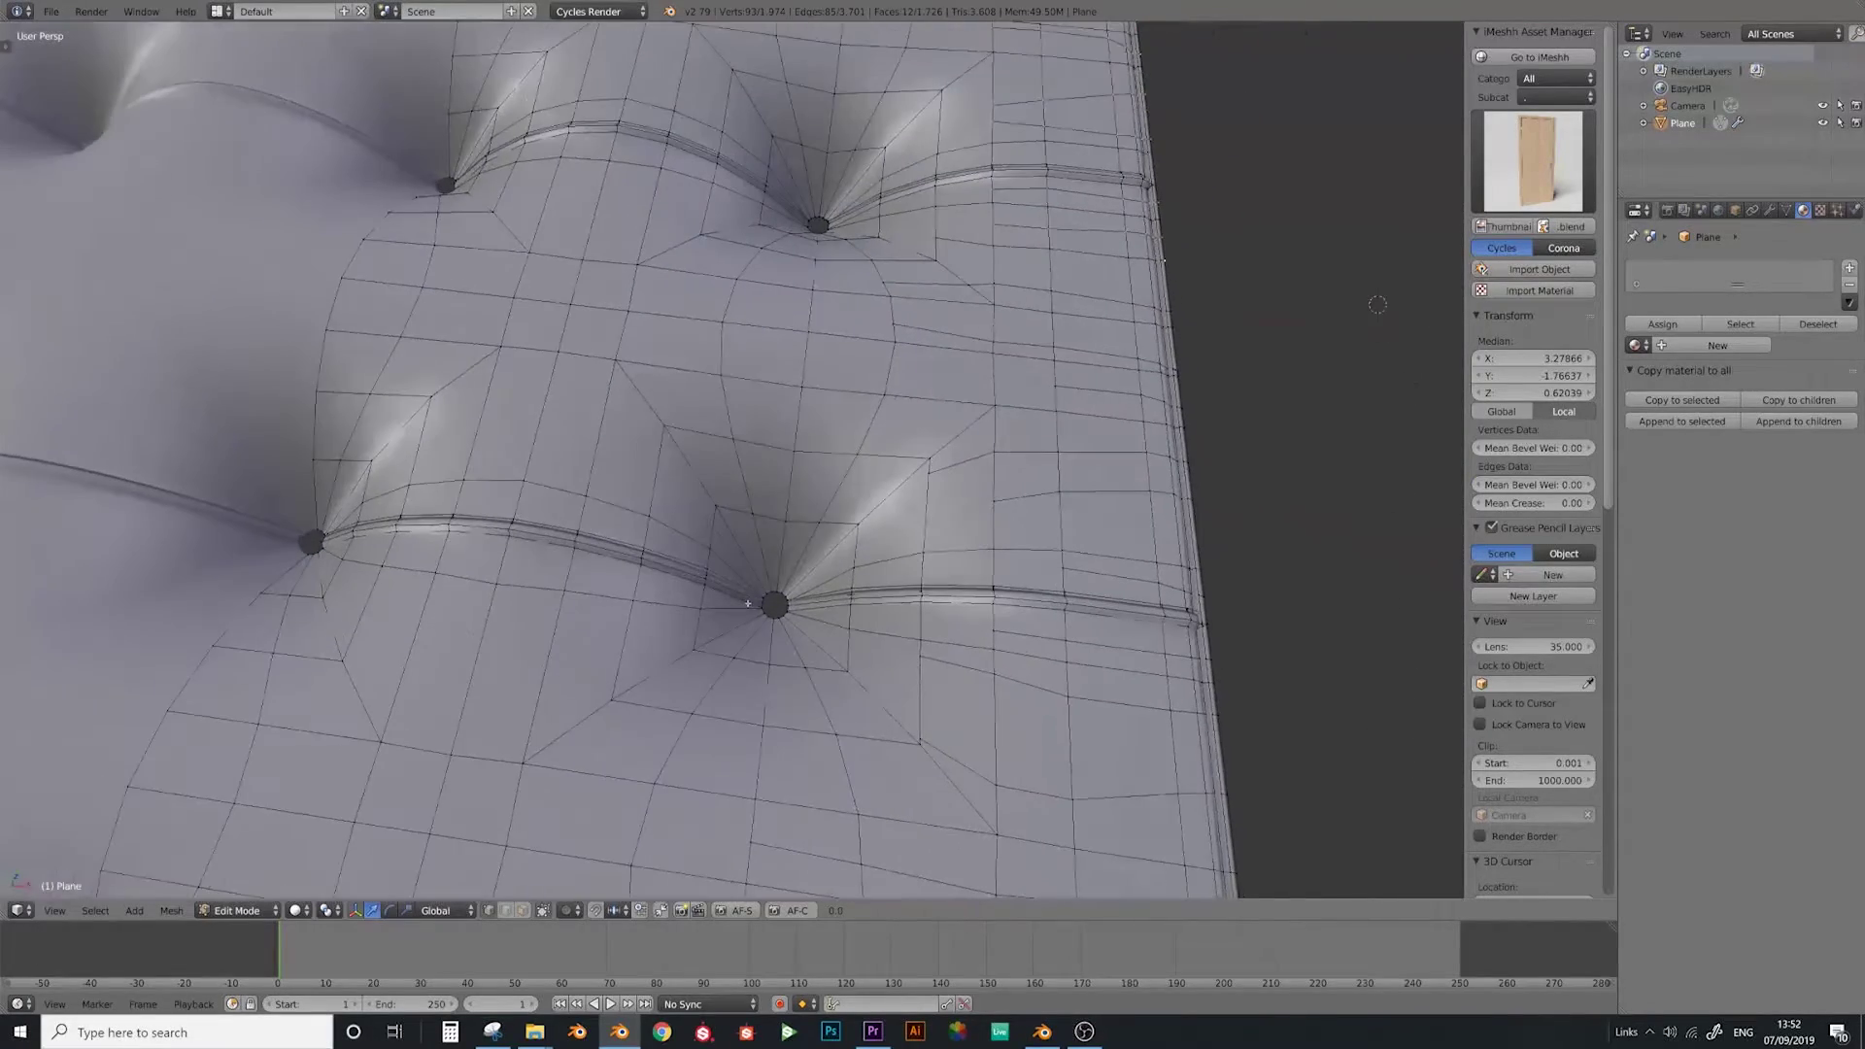
pyautogui.press('k')
pyautogui.scroll(2, 776, 586)
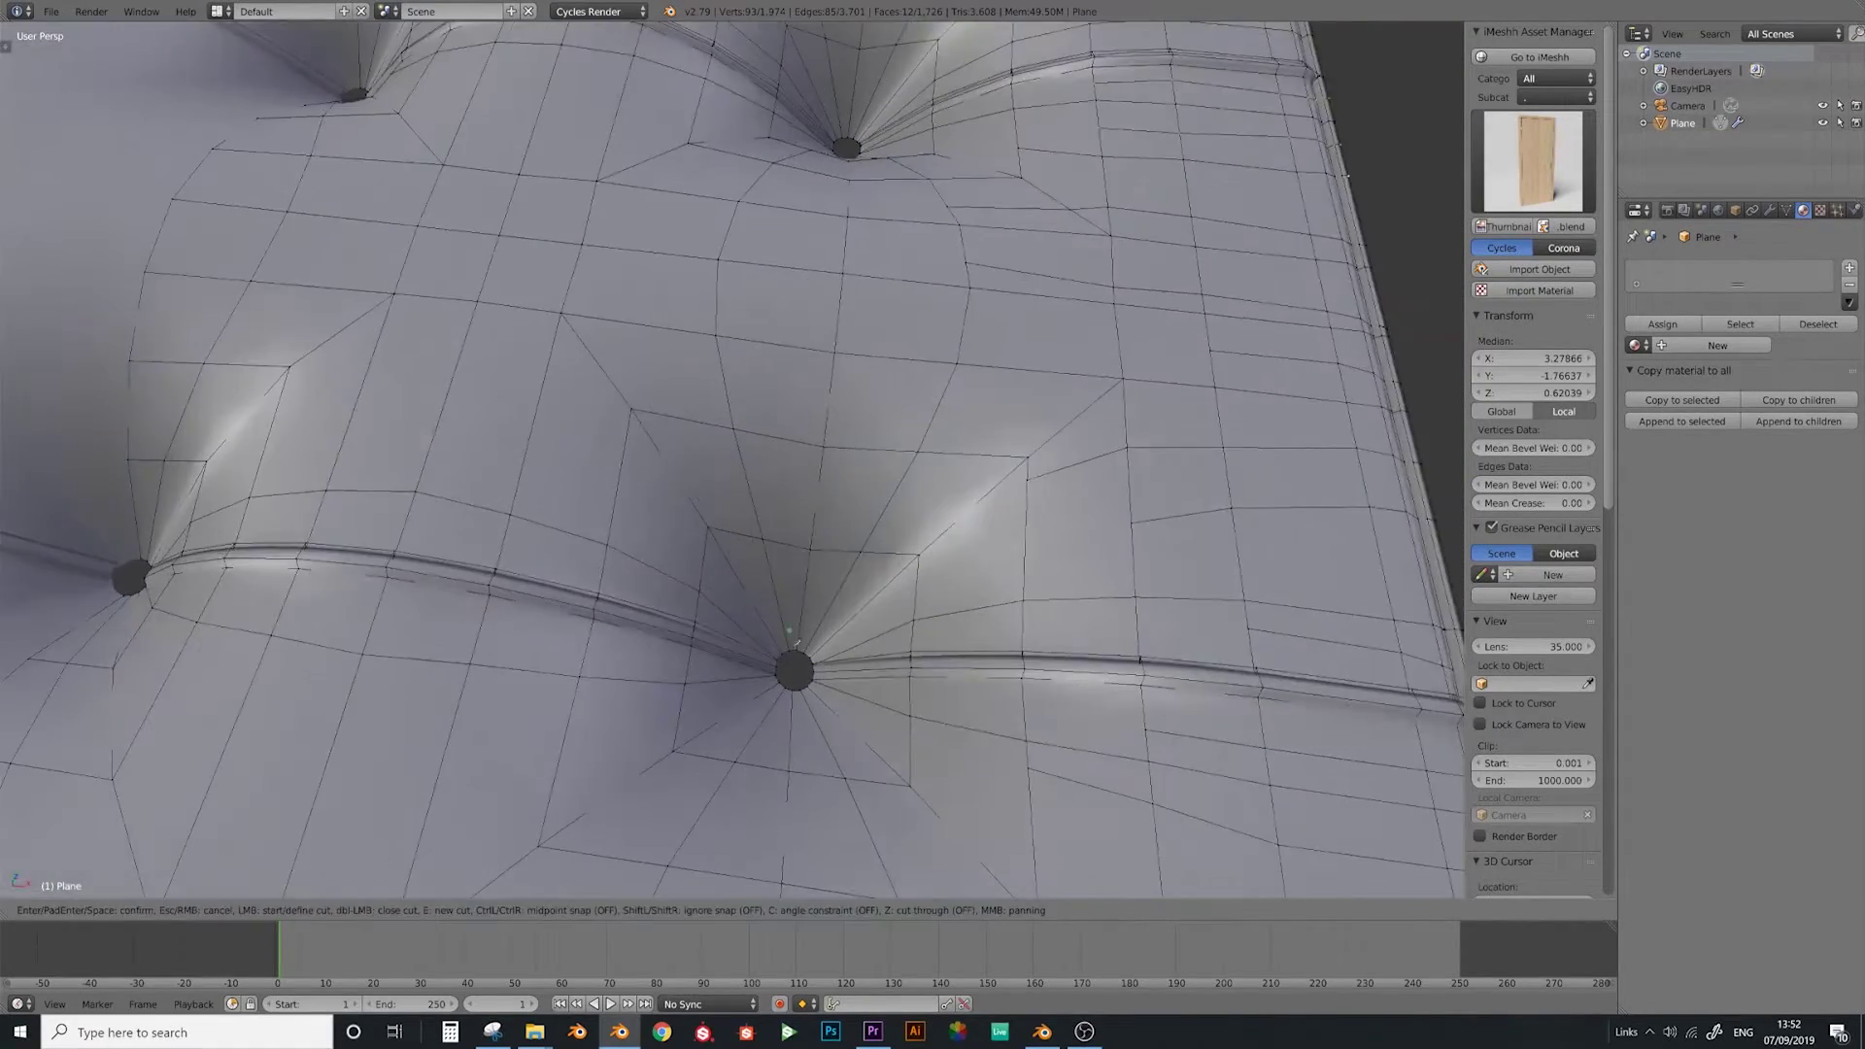
pyautogui.scroll(-2, 796, 662)
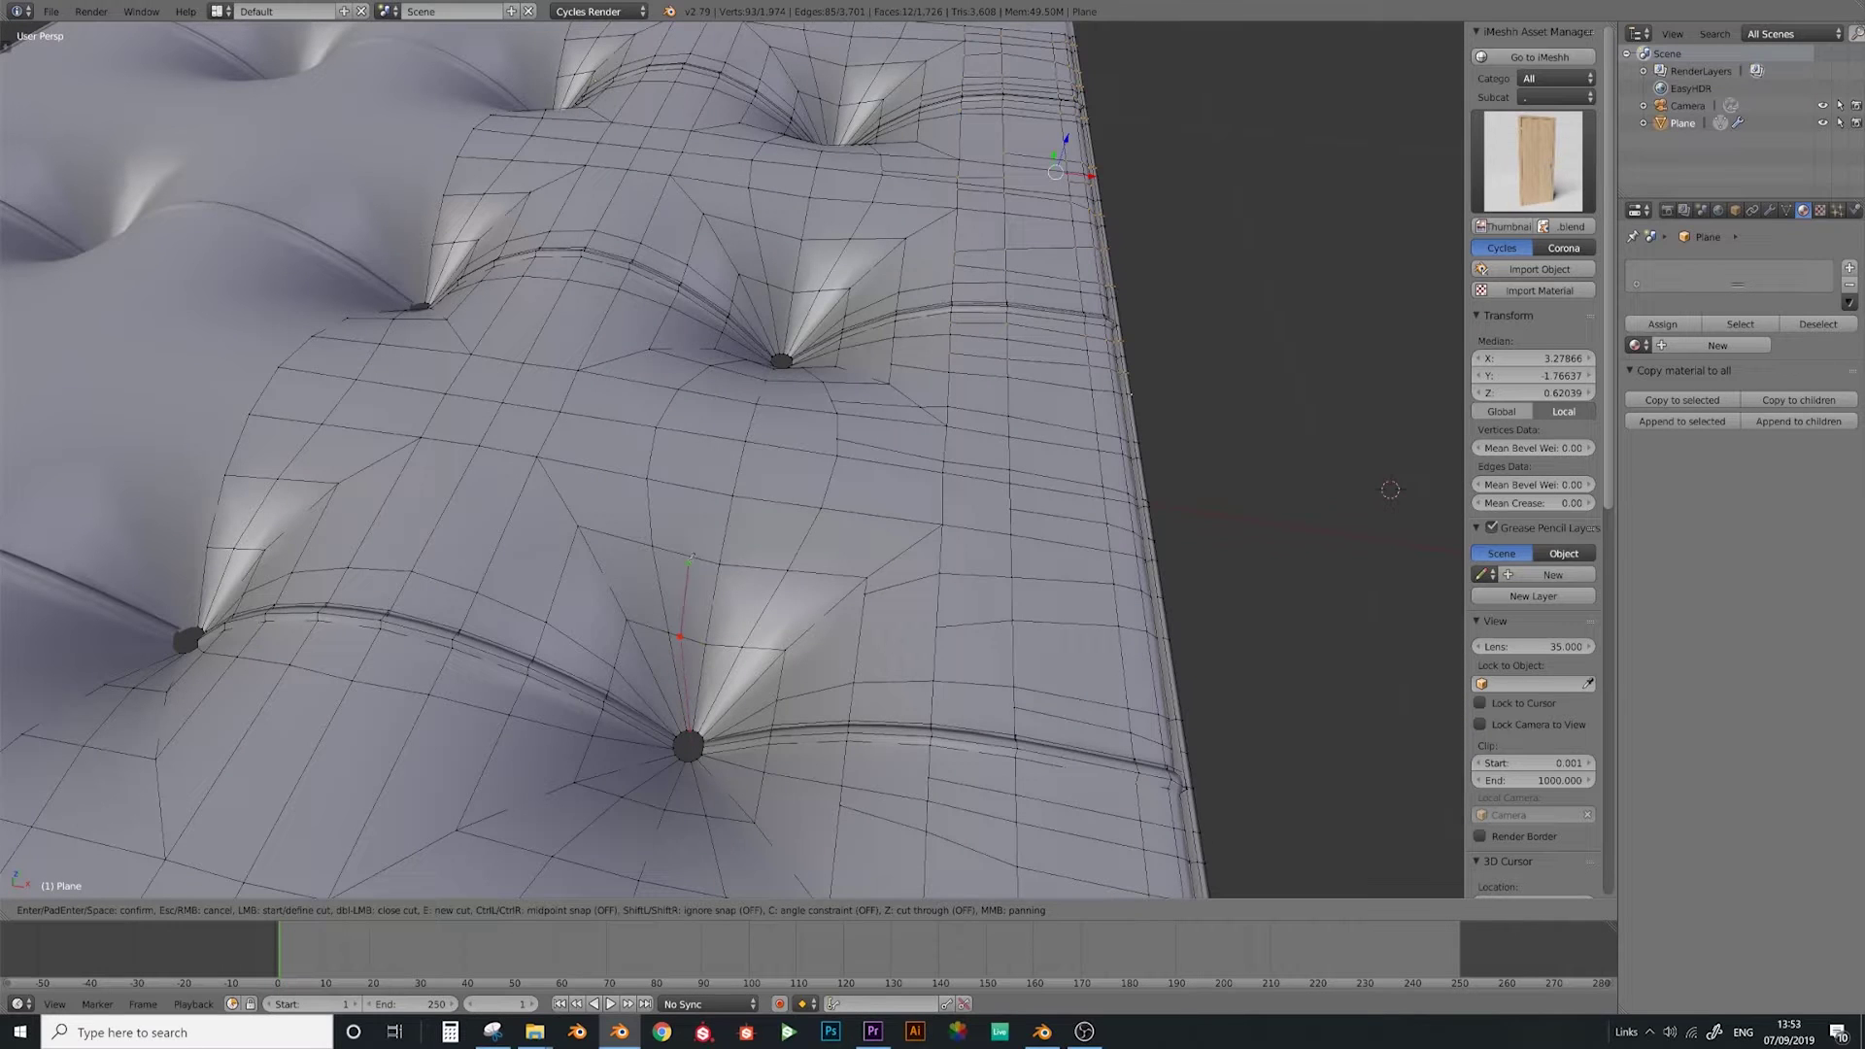
pyautogui.moveTo(697, 437); pyautogui.dragTo(702, 491, button='middle')
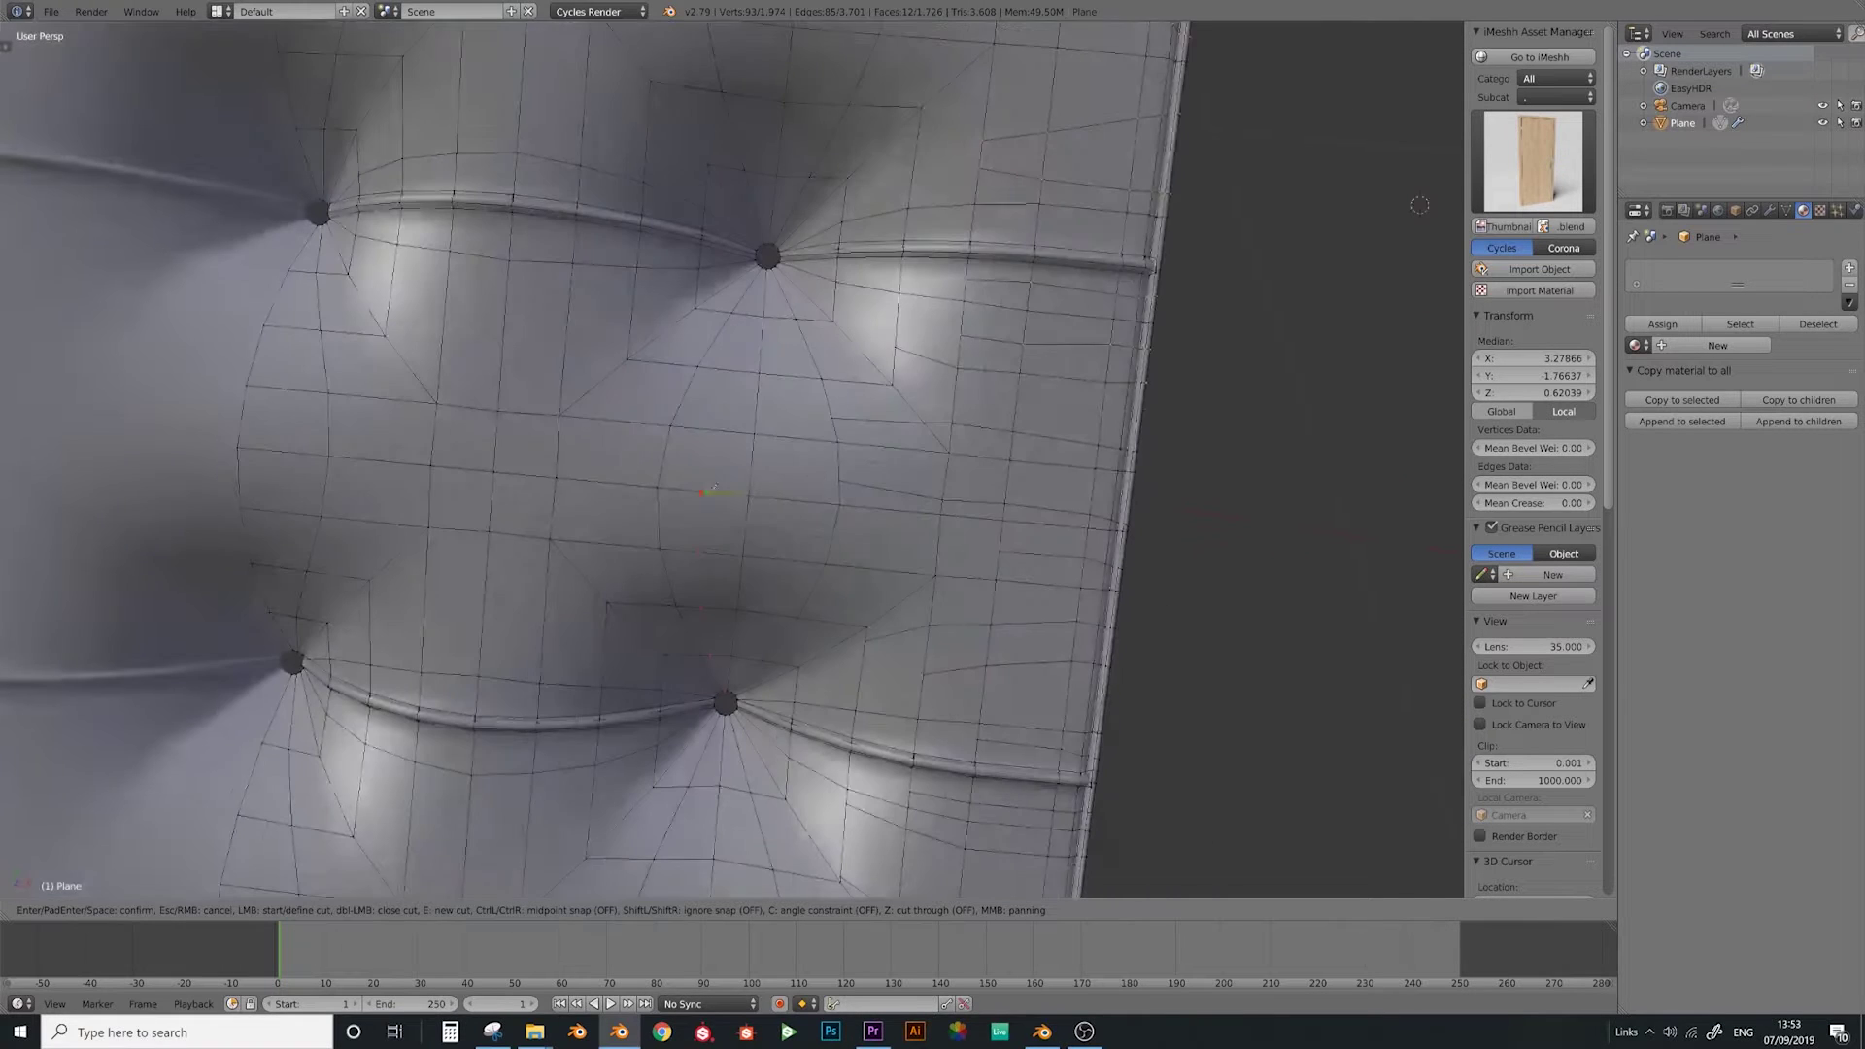
pyautogui.click(718, 429)
pyautogui.press('Return')
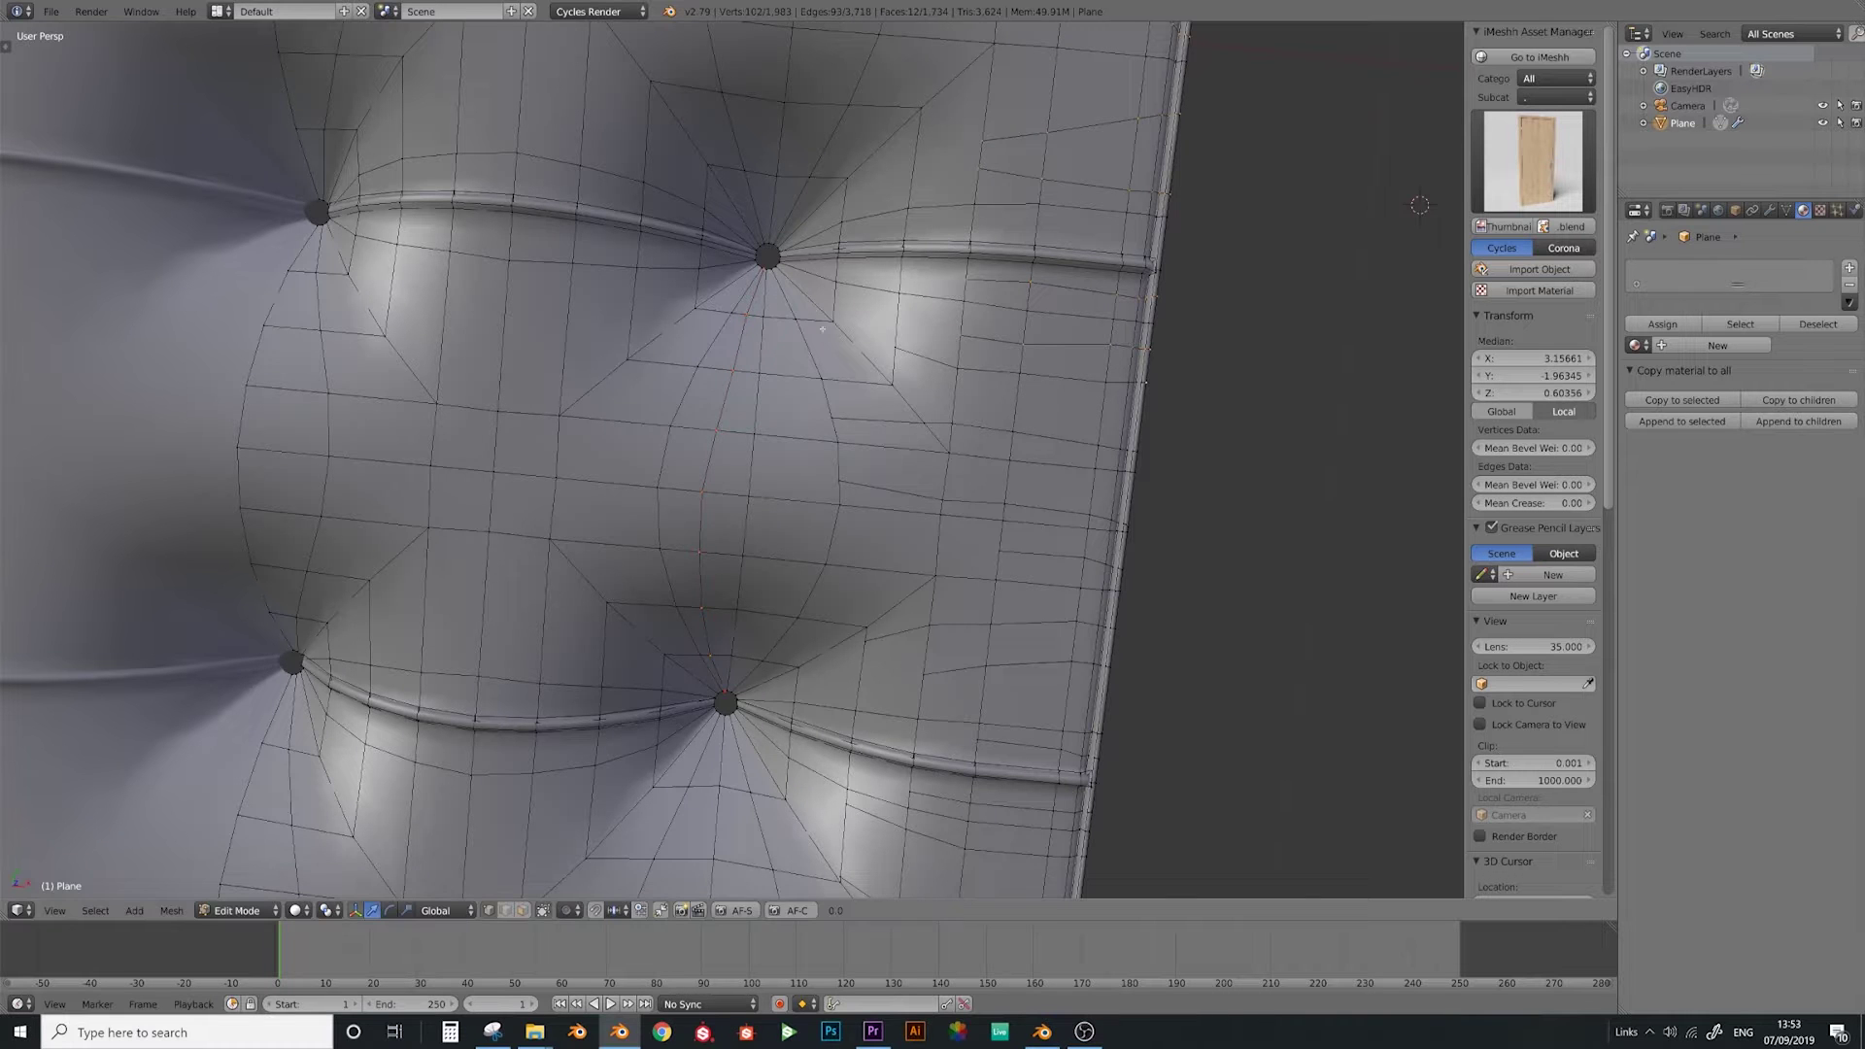
# Knife a second cut alongside it on the padding between the same two outer-row buttons
pyautogui.moveTo(742, 546); pyautogui.dragTo(800, 467, button='middle')
pyautogui.press('k')
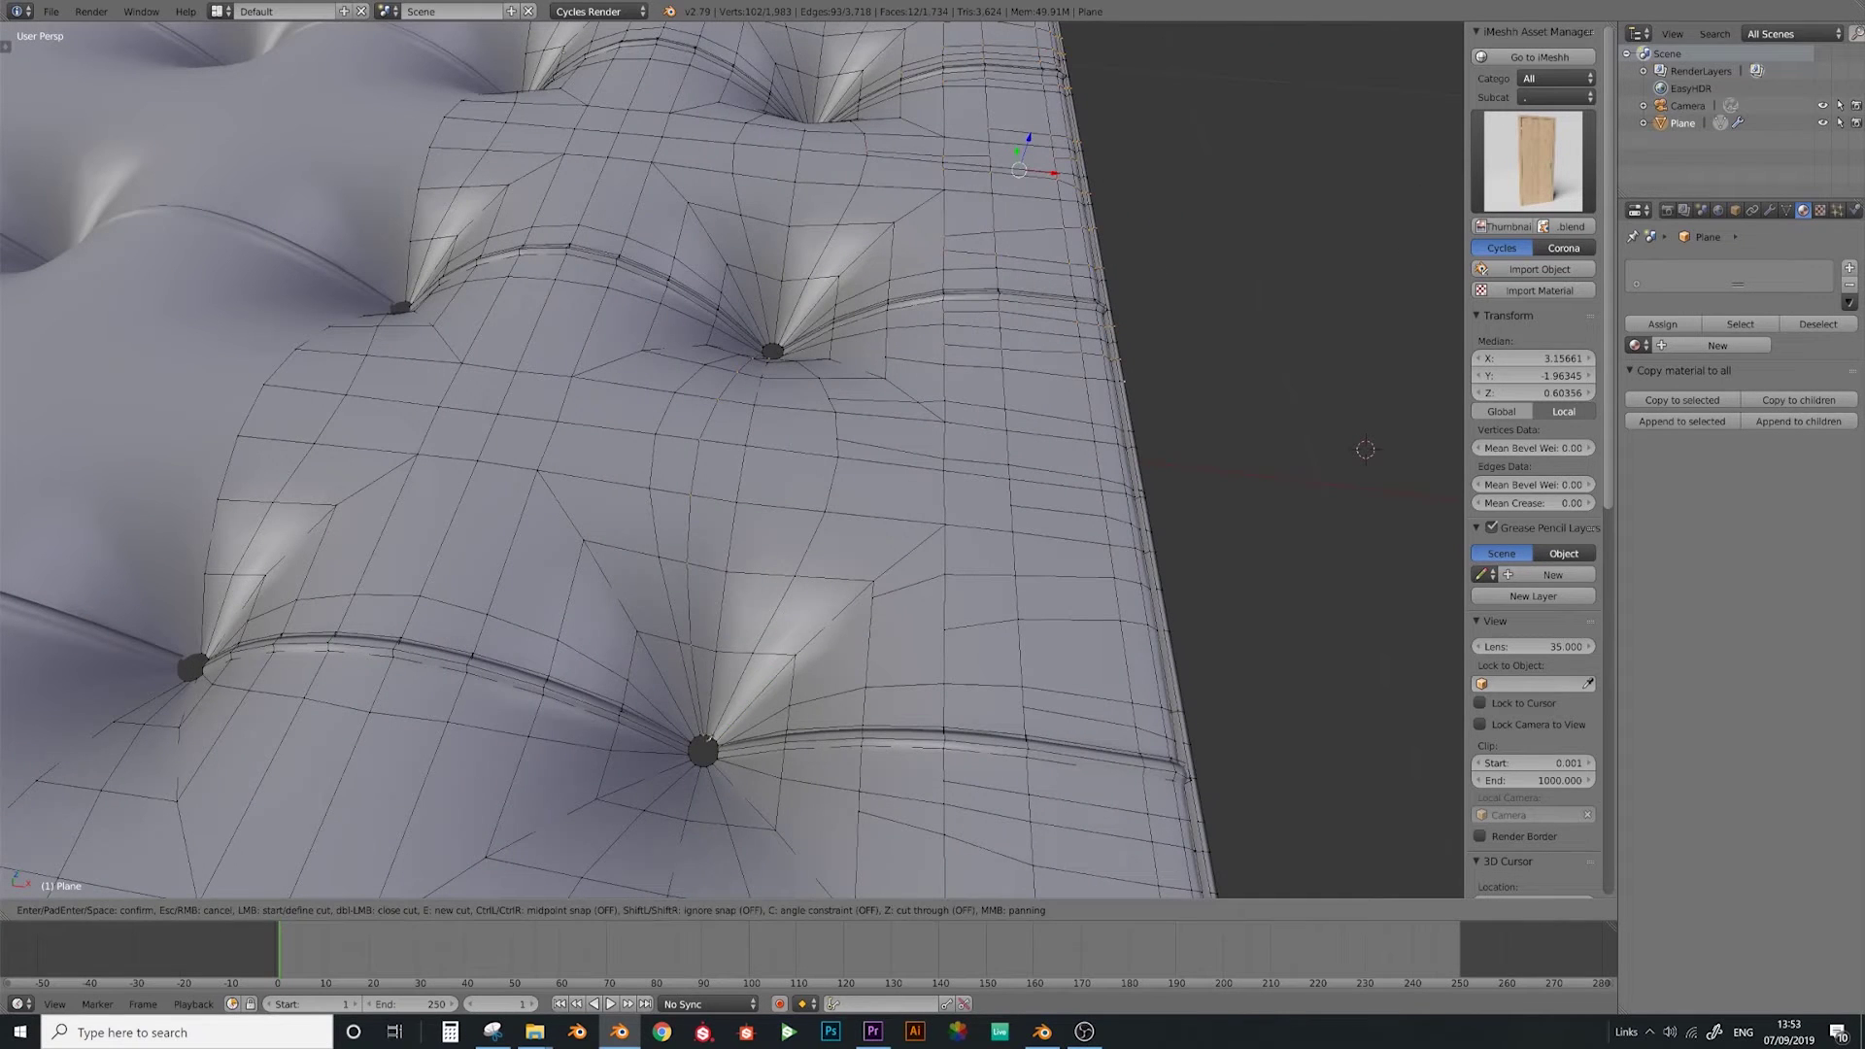
pyautogui.click(764, 572)
pyautogui.click(779, 508)
pyautogui.press('Return')
# Select the linked mesh and knife a cut out of an outer-row button into the surrounding top surface
pyautogui.moveTo(780, 508); pyautogui.dragTo(389, 573, button='middle')
pyautogui.press('l')
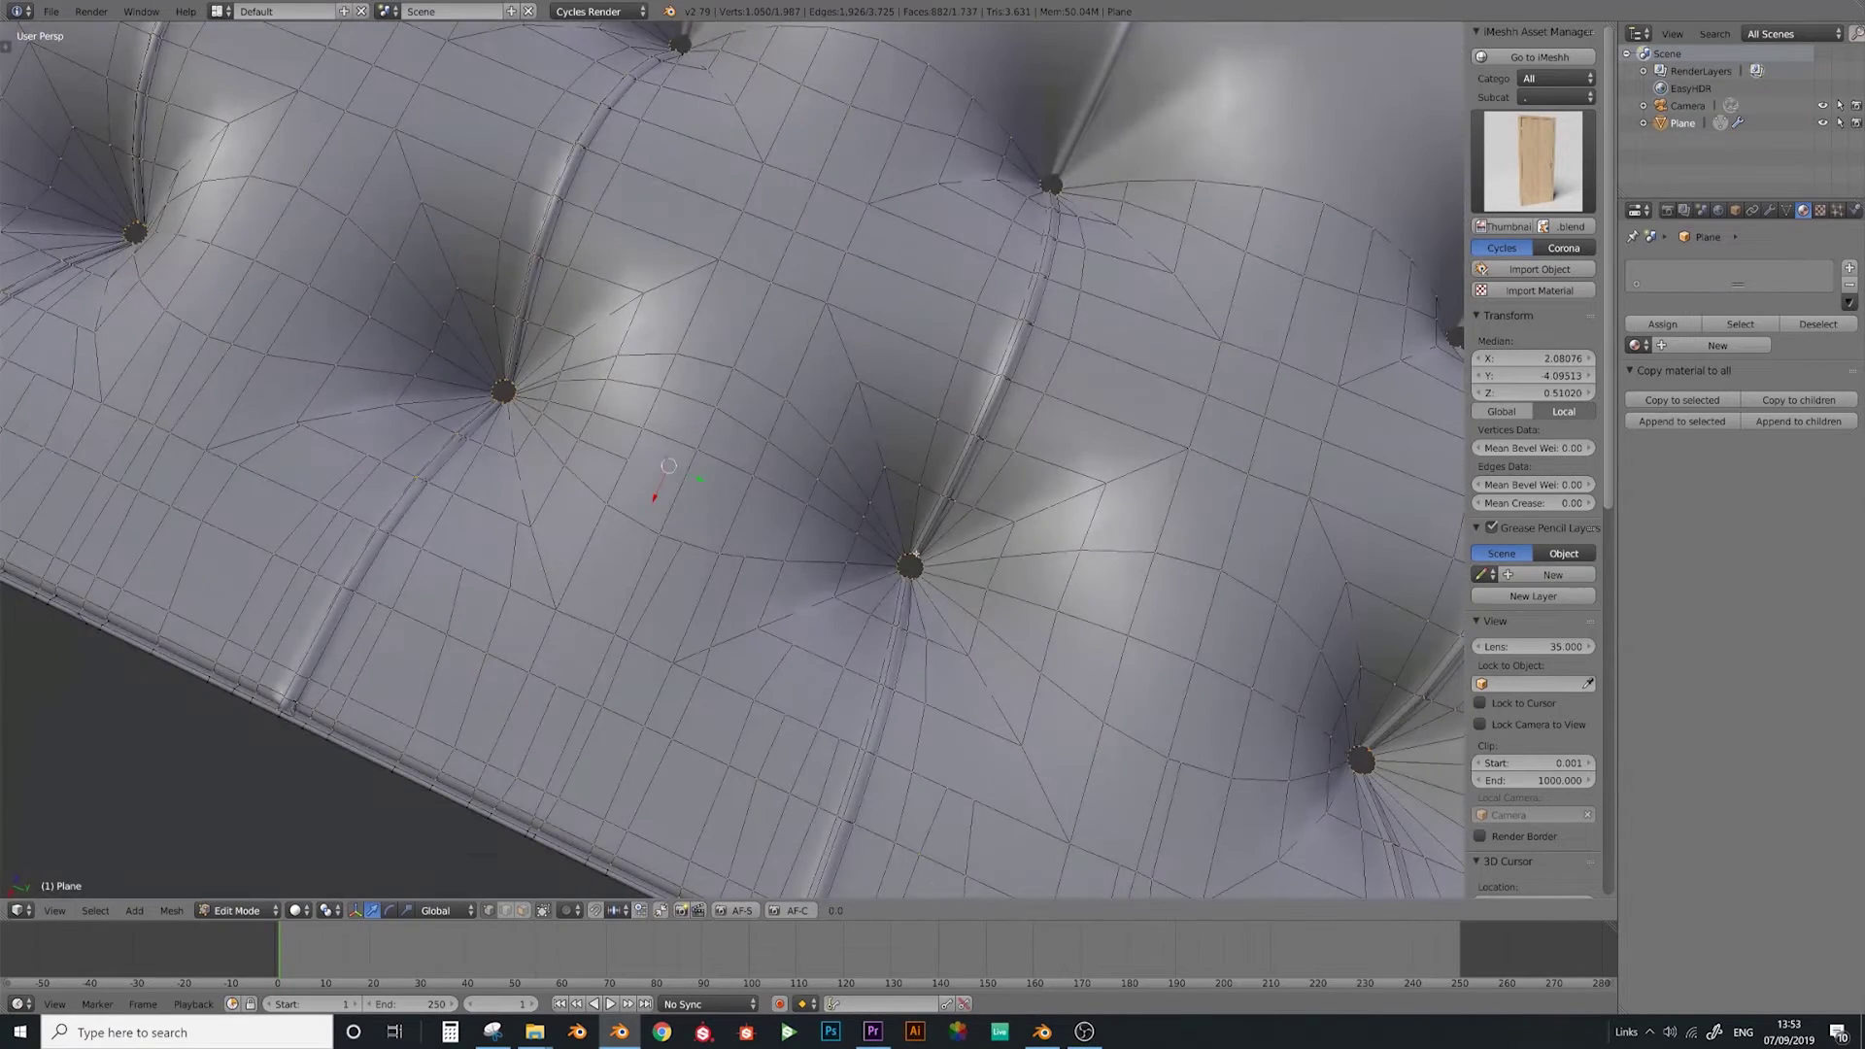
pyautogui.moveTo(893, 578); pyautogui.dragTo(935, 697, button='middle')
pyautogui.press('k')
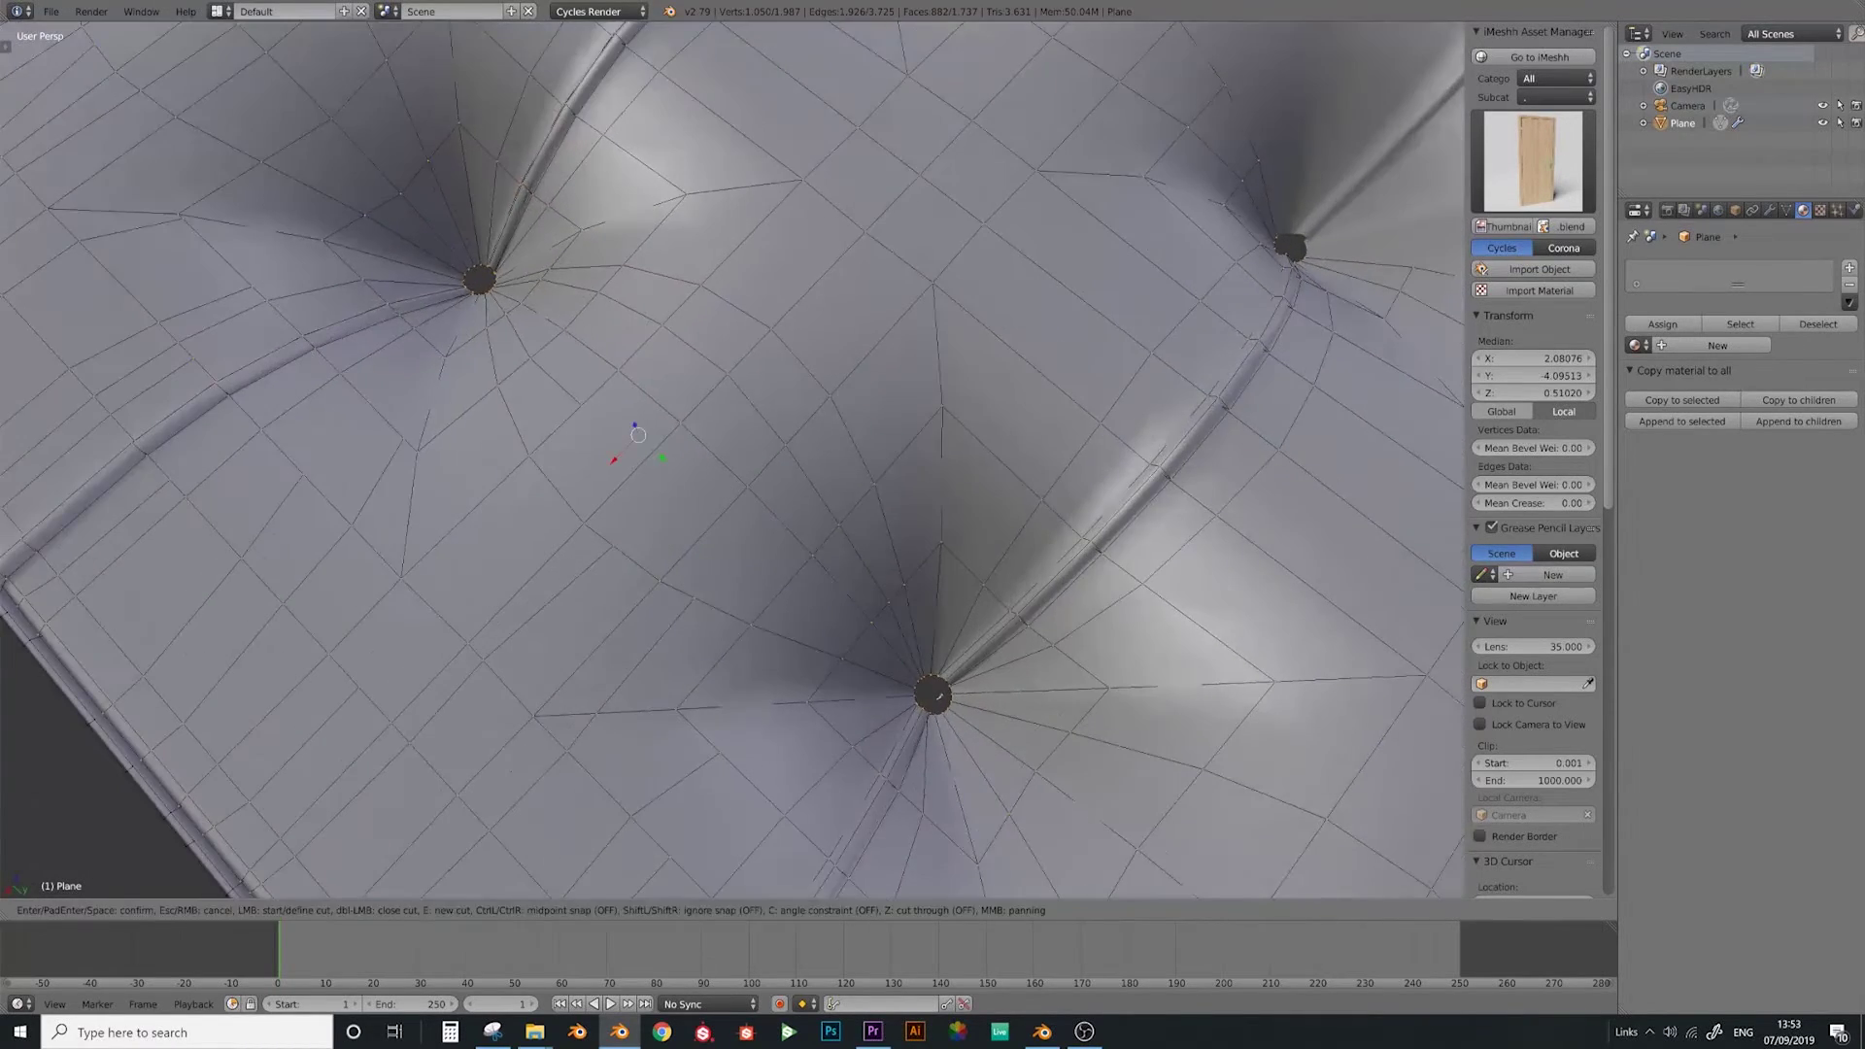
pyautogui.click(694, 548)
pyautogui.press('Return')
# Knife two more short cuts out of the outer-row button, on either side of its seam towards the piping
pyautogui.moveTo(694, 547); pyautogui.dragTo(1028, 498, button='middle')
pyautogui.press('k')
pyautogui.scroll(-2, 902, 784)
pyautogui.moveTo(837, 685)
pyautogui.keyDown('shift'); pyautogui.mouseDown(button='middle')
pyautogui.moveTo(828, 656)
pyautogui.moveTo(849, 672)
pyautogui.mouseUp(button='middle'); pyautogui.keyUp('shift')
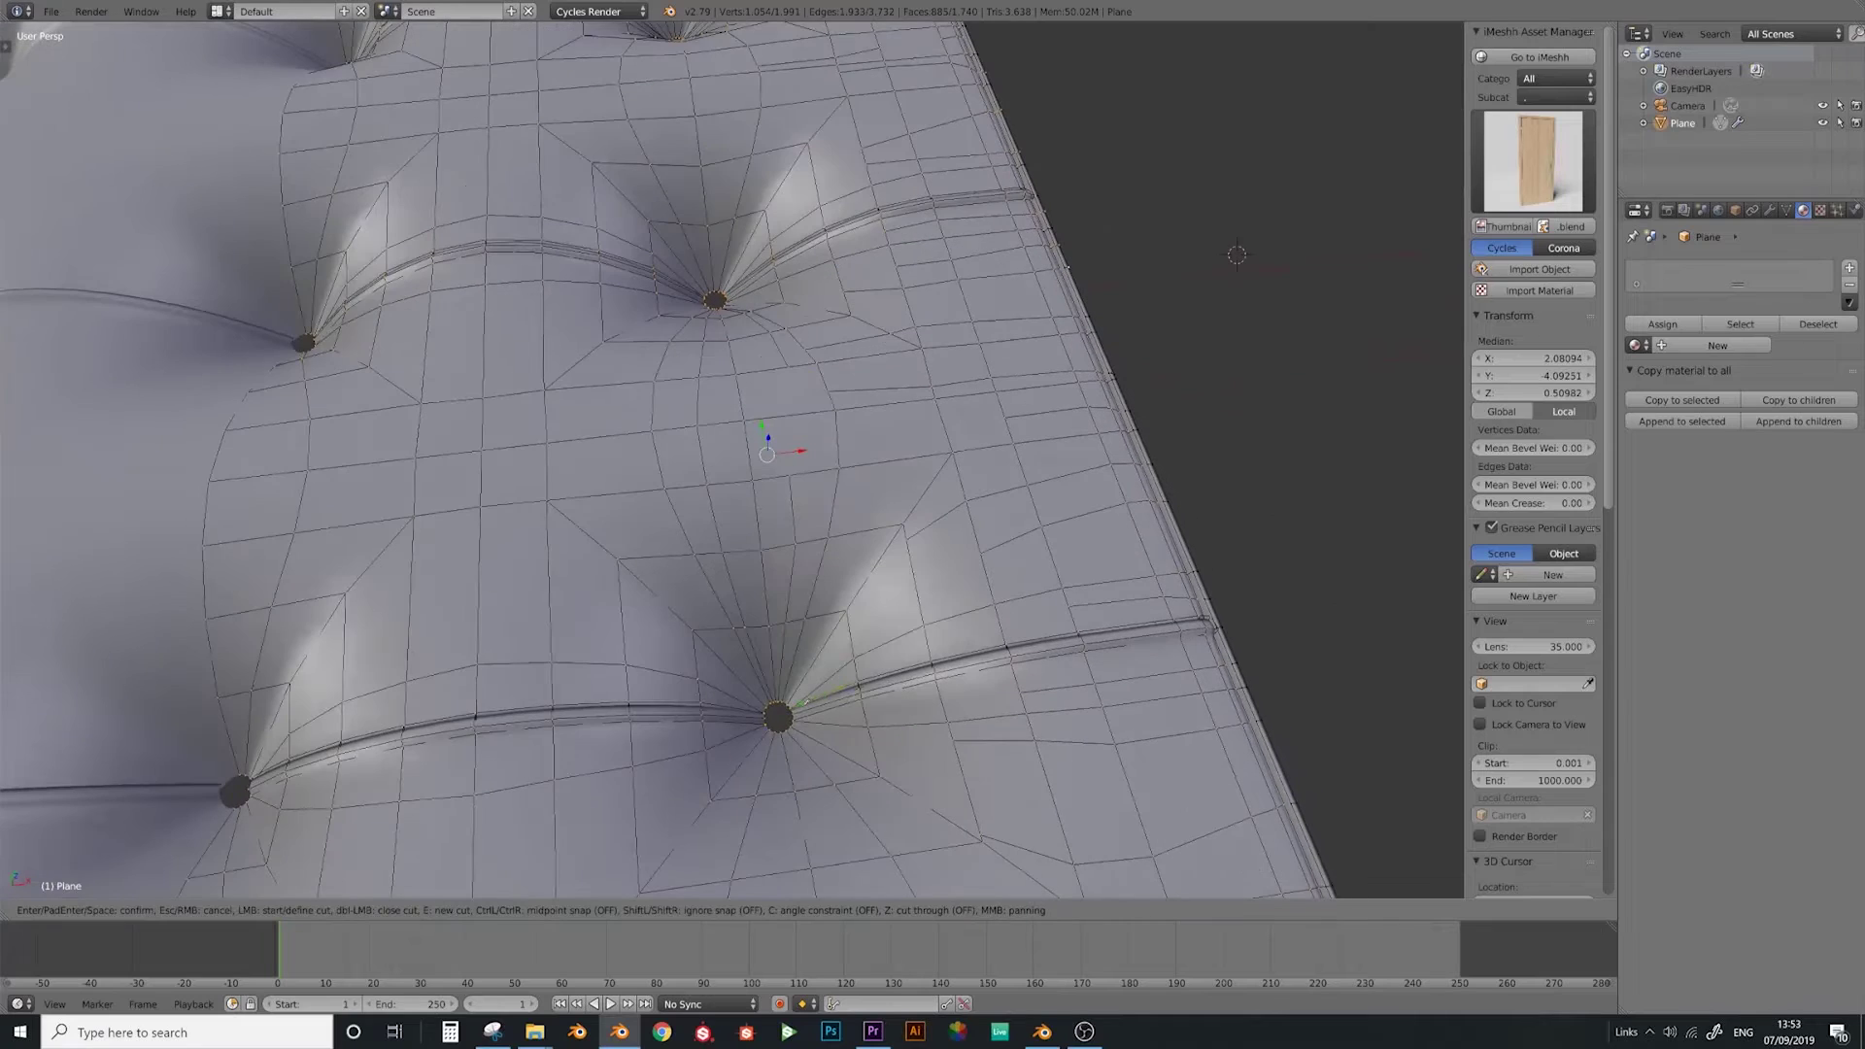
pyautogui.click(850, 642)
pyautogui.press('Return')
pyautogui.moveTo(986, 542); pyautogui.dragTo(1030, 633, button='middle')
pyautogui.press('k')
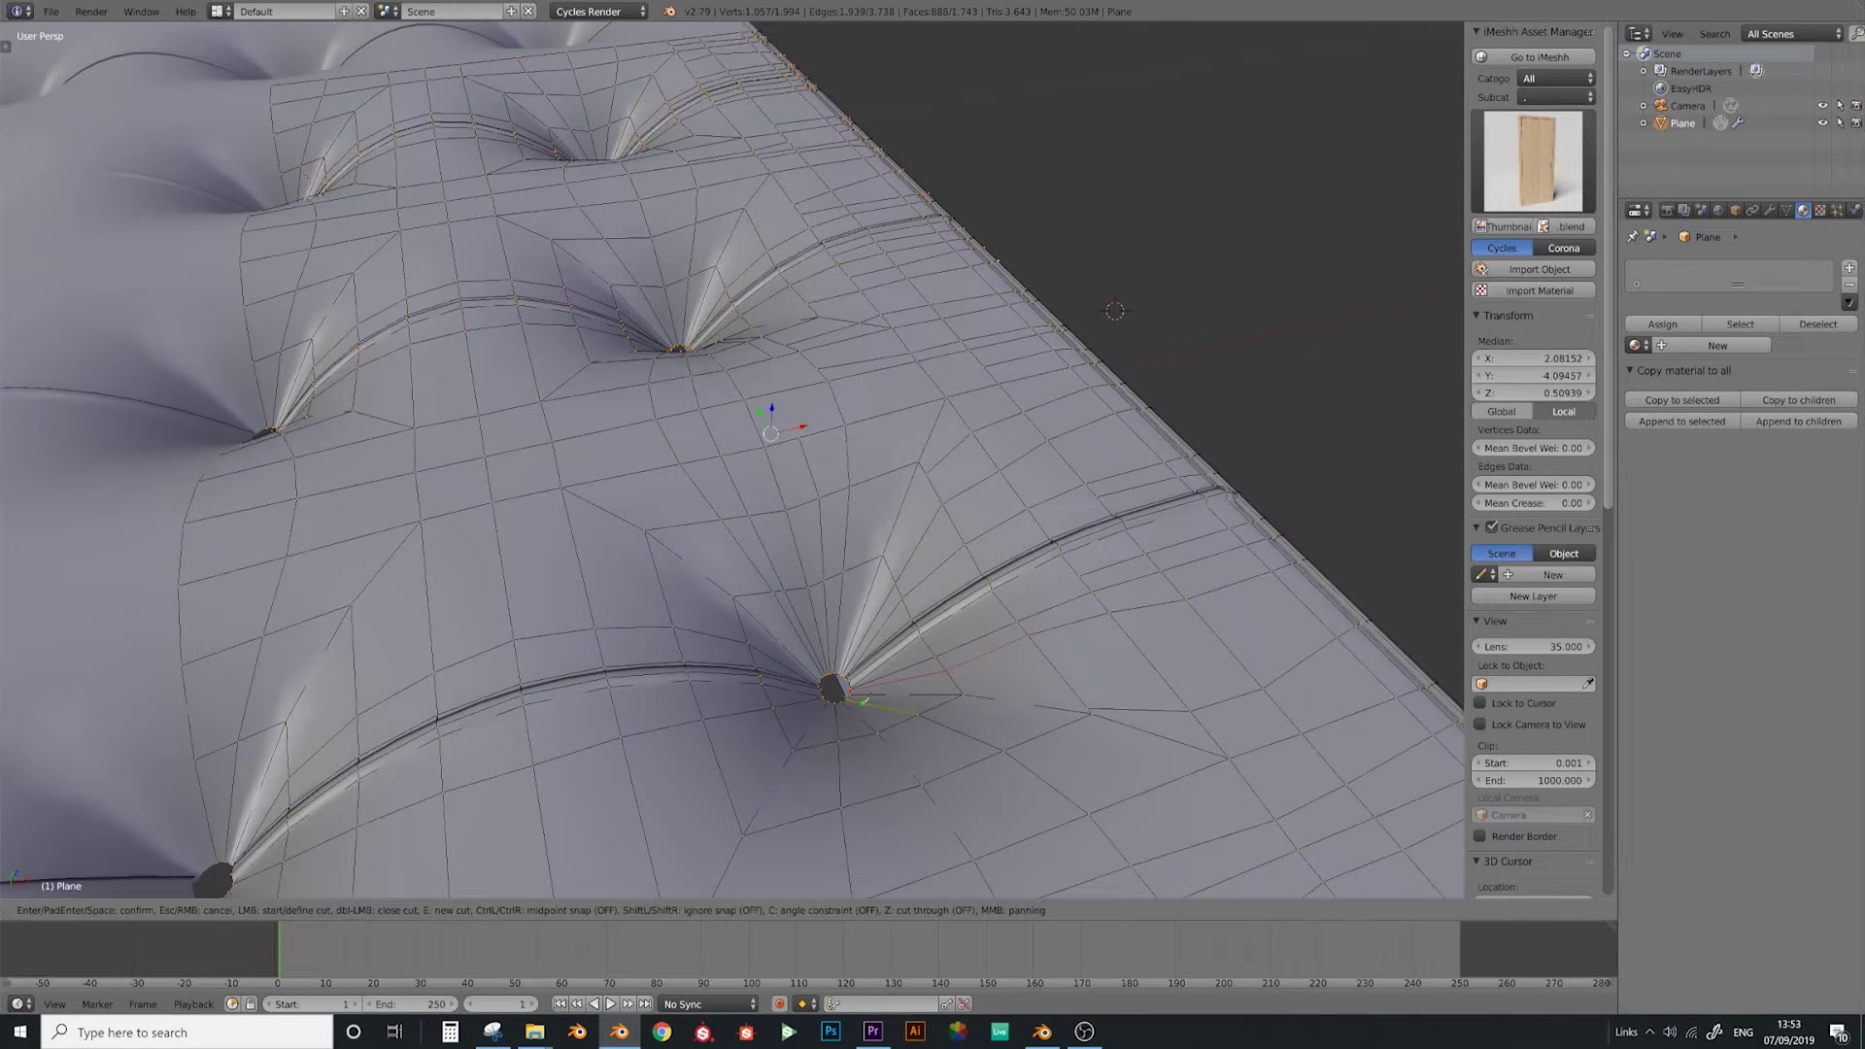
pyautogui.press('Return')
# Knife a long cut from the outer-row button away from its seam, across the padding towards the next button
pyautogui.moveTo(895, 685); pyautogui.dragTo(743, 638, button='middle')
pyautogui.press('k')
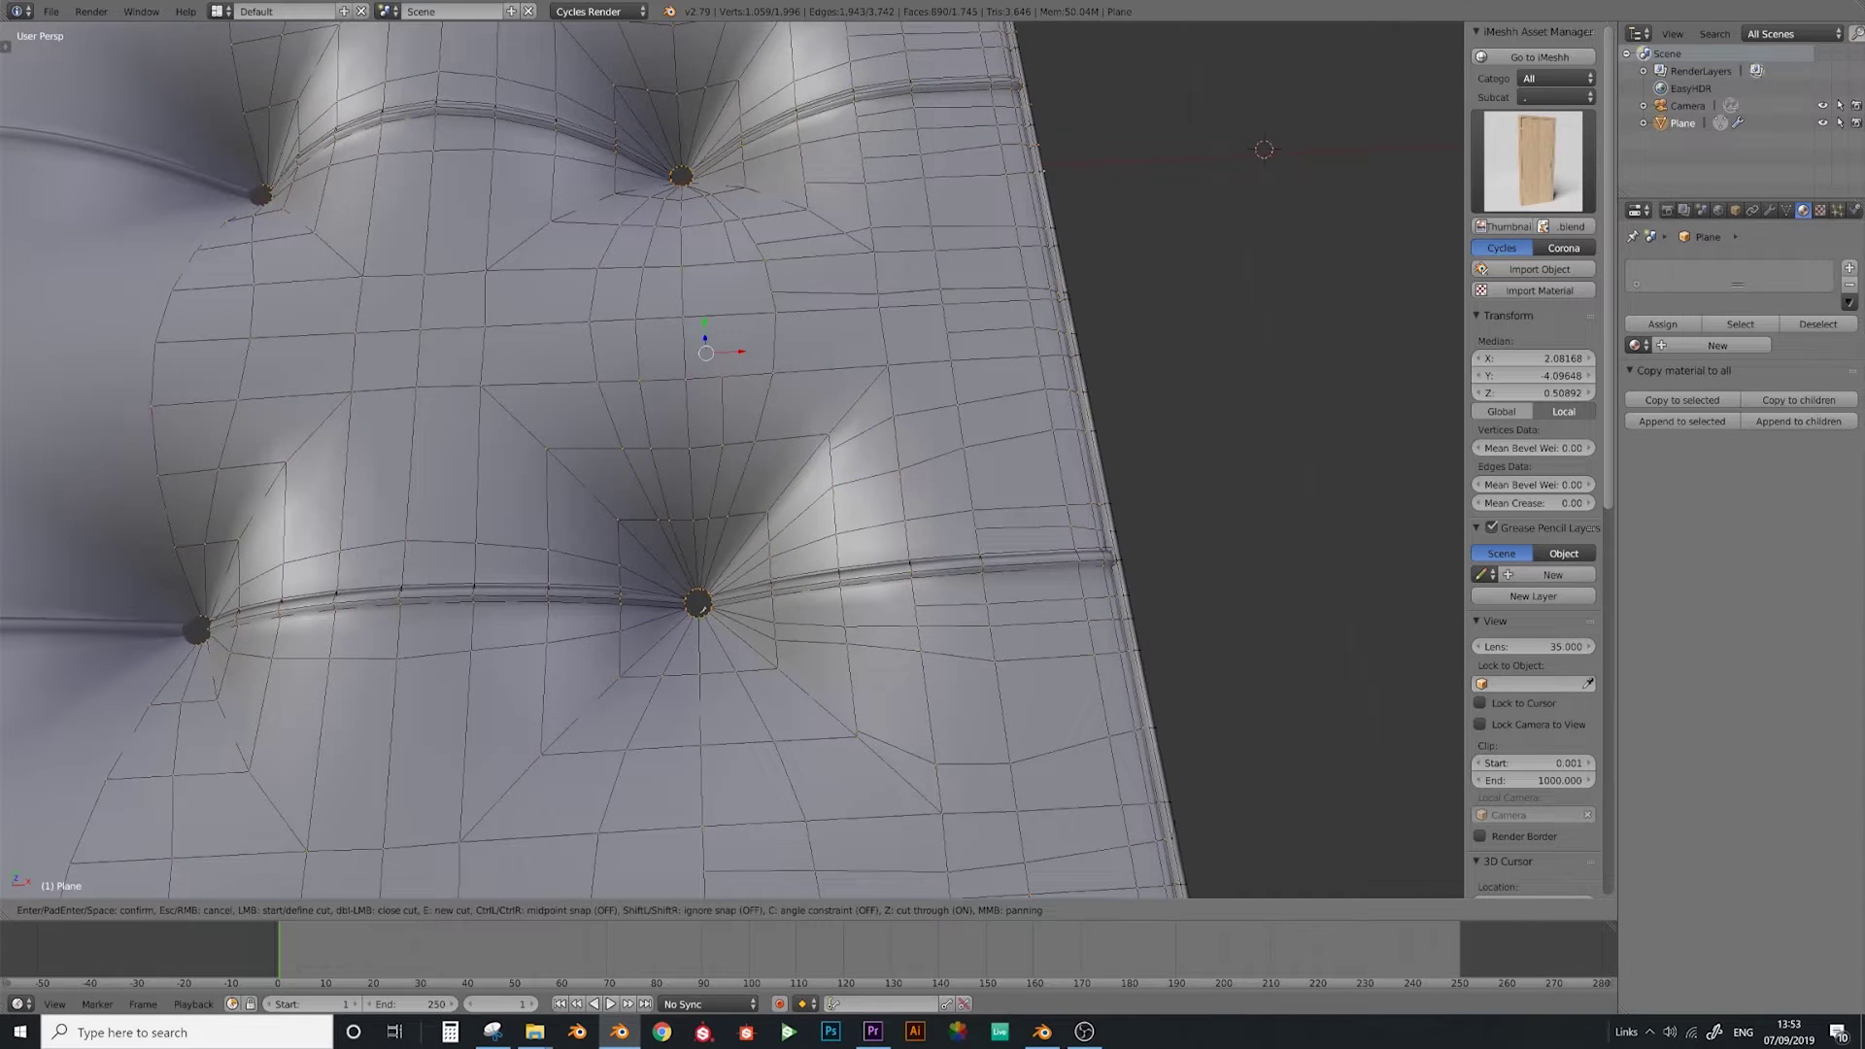
pyautogui.click(661, 744)
pyautogui.click(647, 832)
pyautogui.press('Return')
# Knife two cuts out of the neighbouring inner-row button, one diagonal and one running straight down the padding
pyautogui.press('k')
pyautogui.click(205, 639)
pyautogui.click(325, 720)
pyautogui.press('Return')
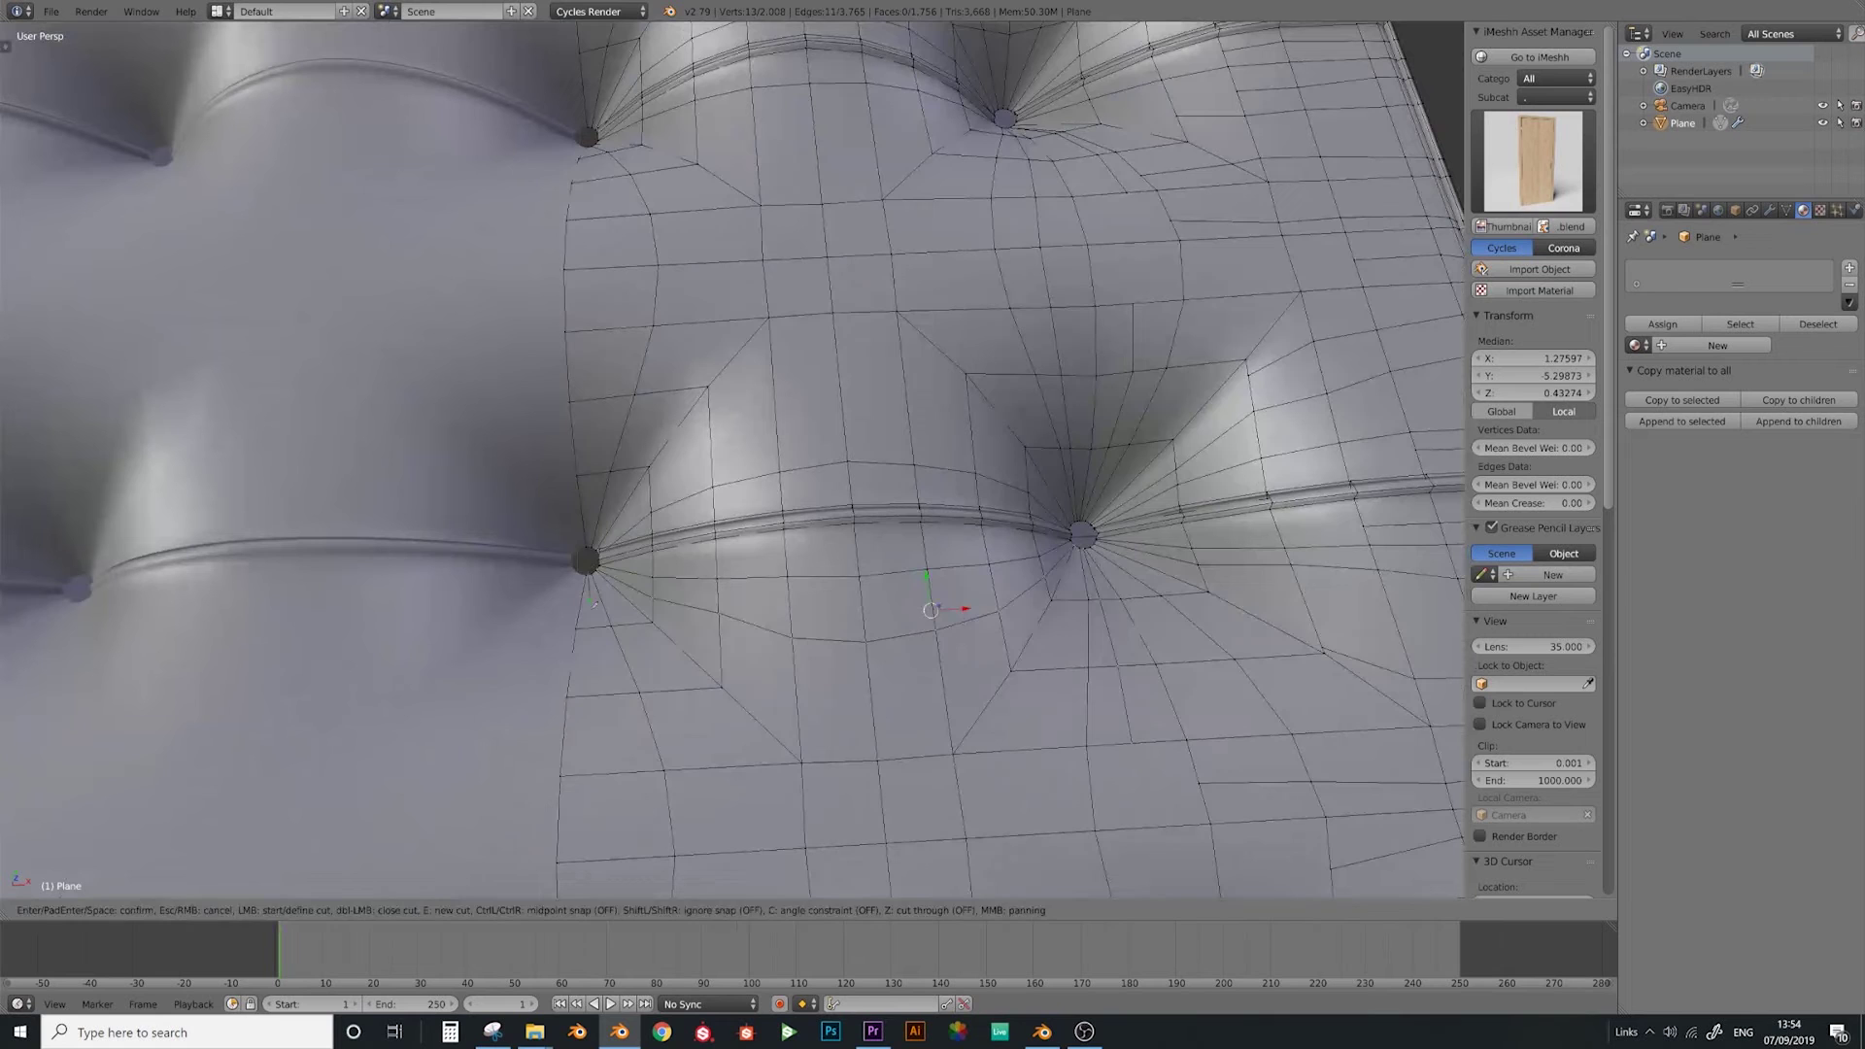
pyautogui.click(604, 774)
pyautogui.press('Return')
# Knife further radiating cuts around the inner-row button on the opposite side of its seam
pyautogui.press('k')
pyautogui.click(604, 328)
pyautogui.press('Return')
pyautogui.click(634, 469)
pyautogui.scroll(2, 622, 486)
pyautogui.press('k')
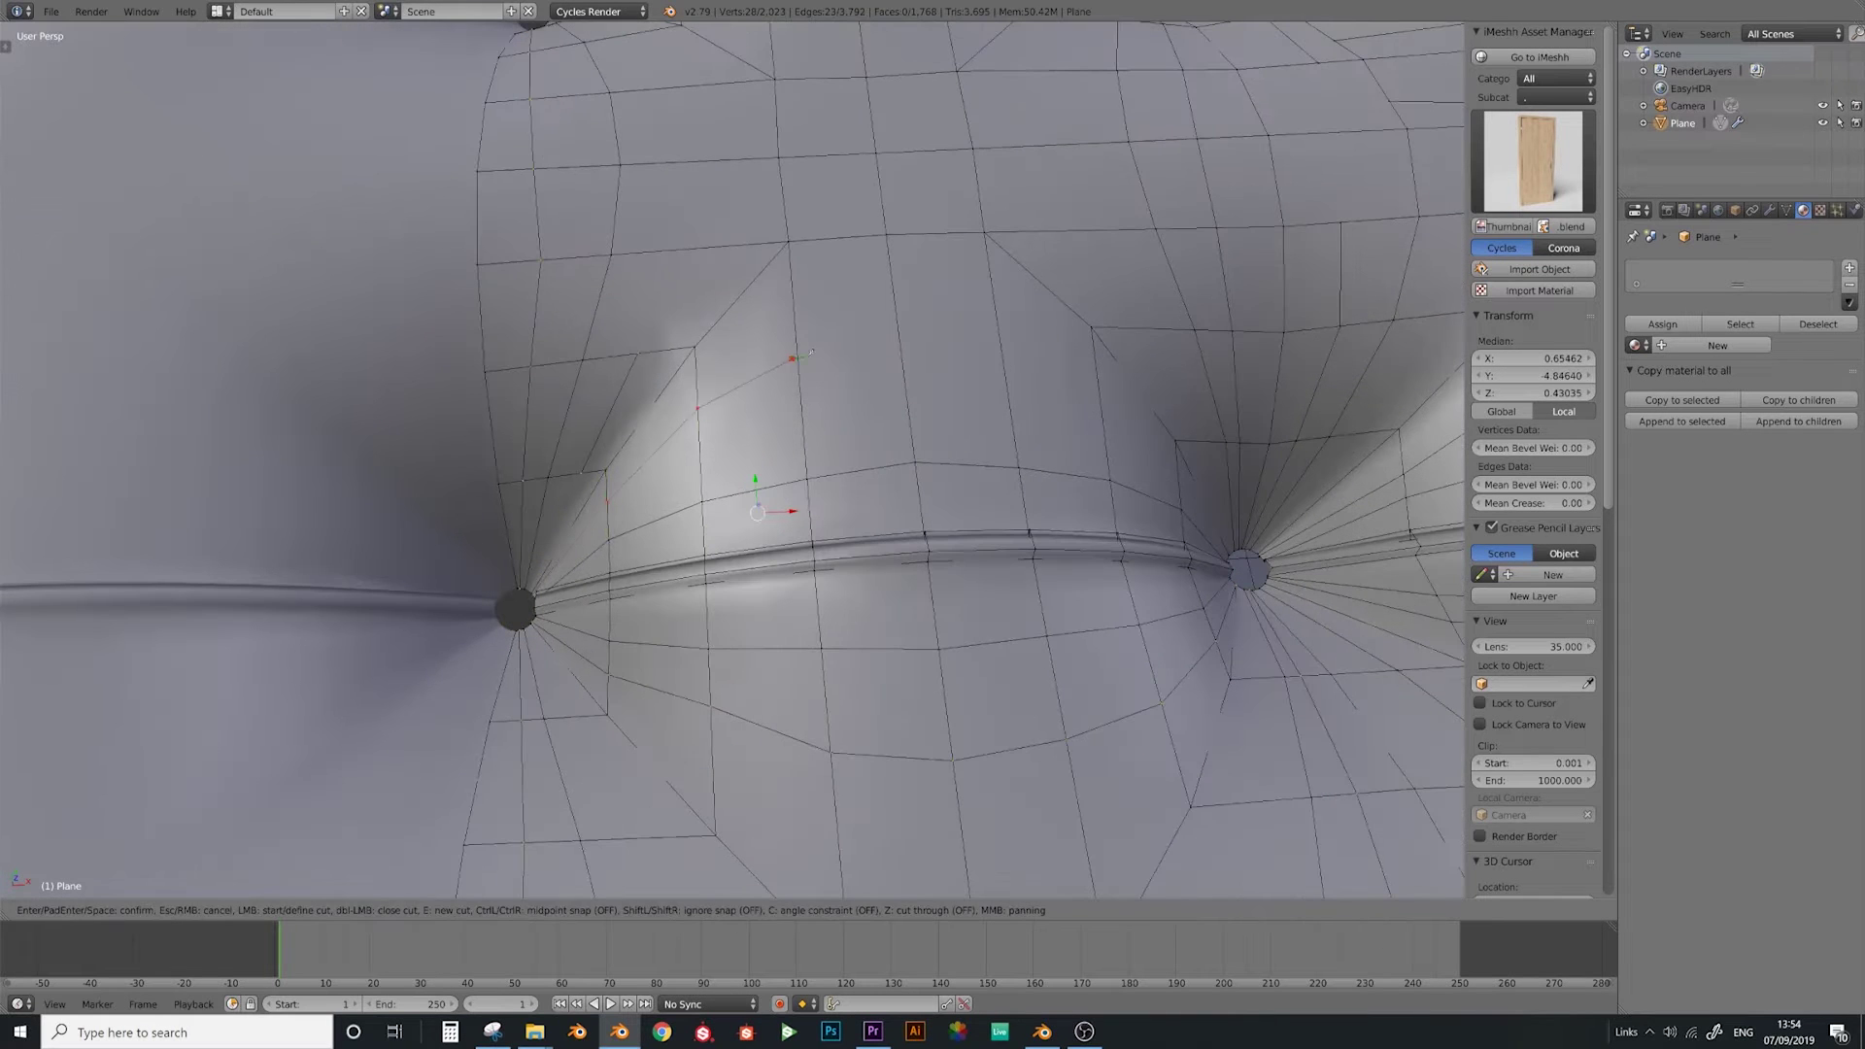
pyautogui.press('Return')
pyautogui.moveTo(1019, 486); pyautogui.dragTo(826, 583, button='middle')
pyautogui.press('k')
pyautogui.press('Return')
pyautogui.scroll(-4, 816, 583)
# Knife a diagonal cut from the next outer-row button towards the inner row, plus another cut on the nearby padding
pyautogui.press('k')
pyautogui.click(775, 555)
pyautogui.click(688, 613)
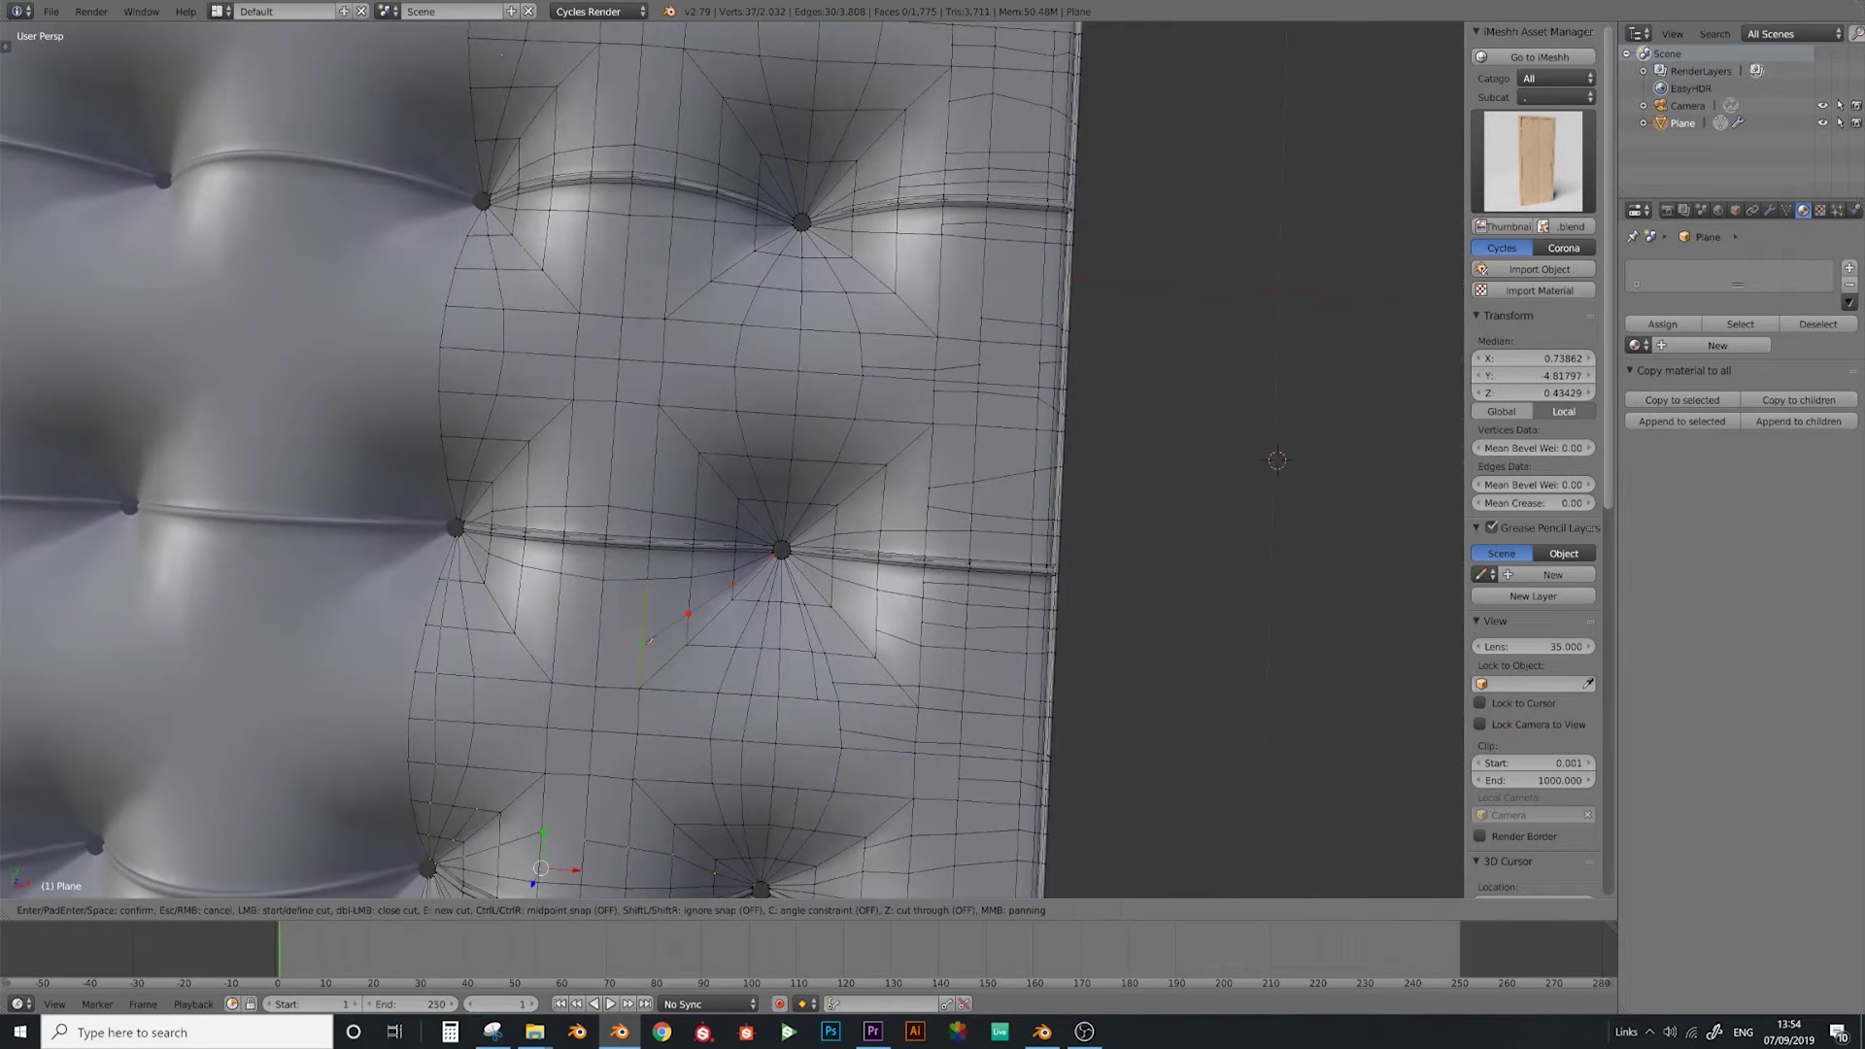
pyautogui.press('Return')
pyautogui.press('k')
pyautogui.press('Return')
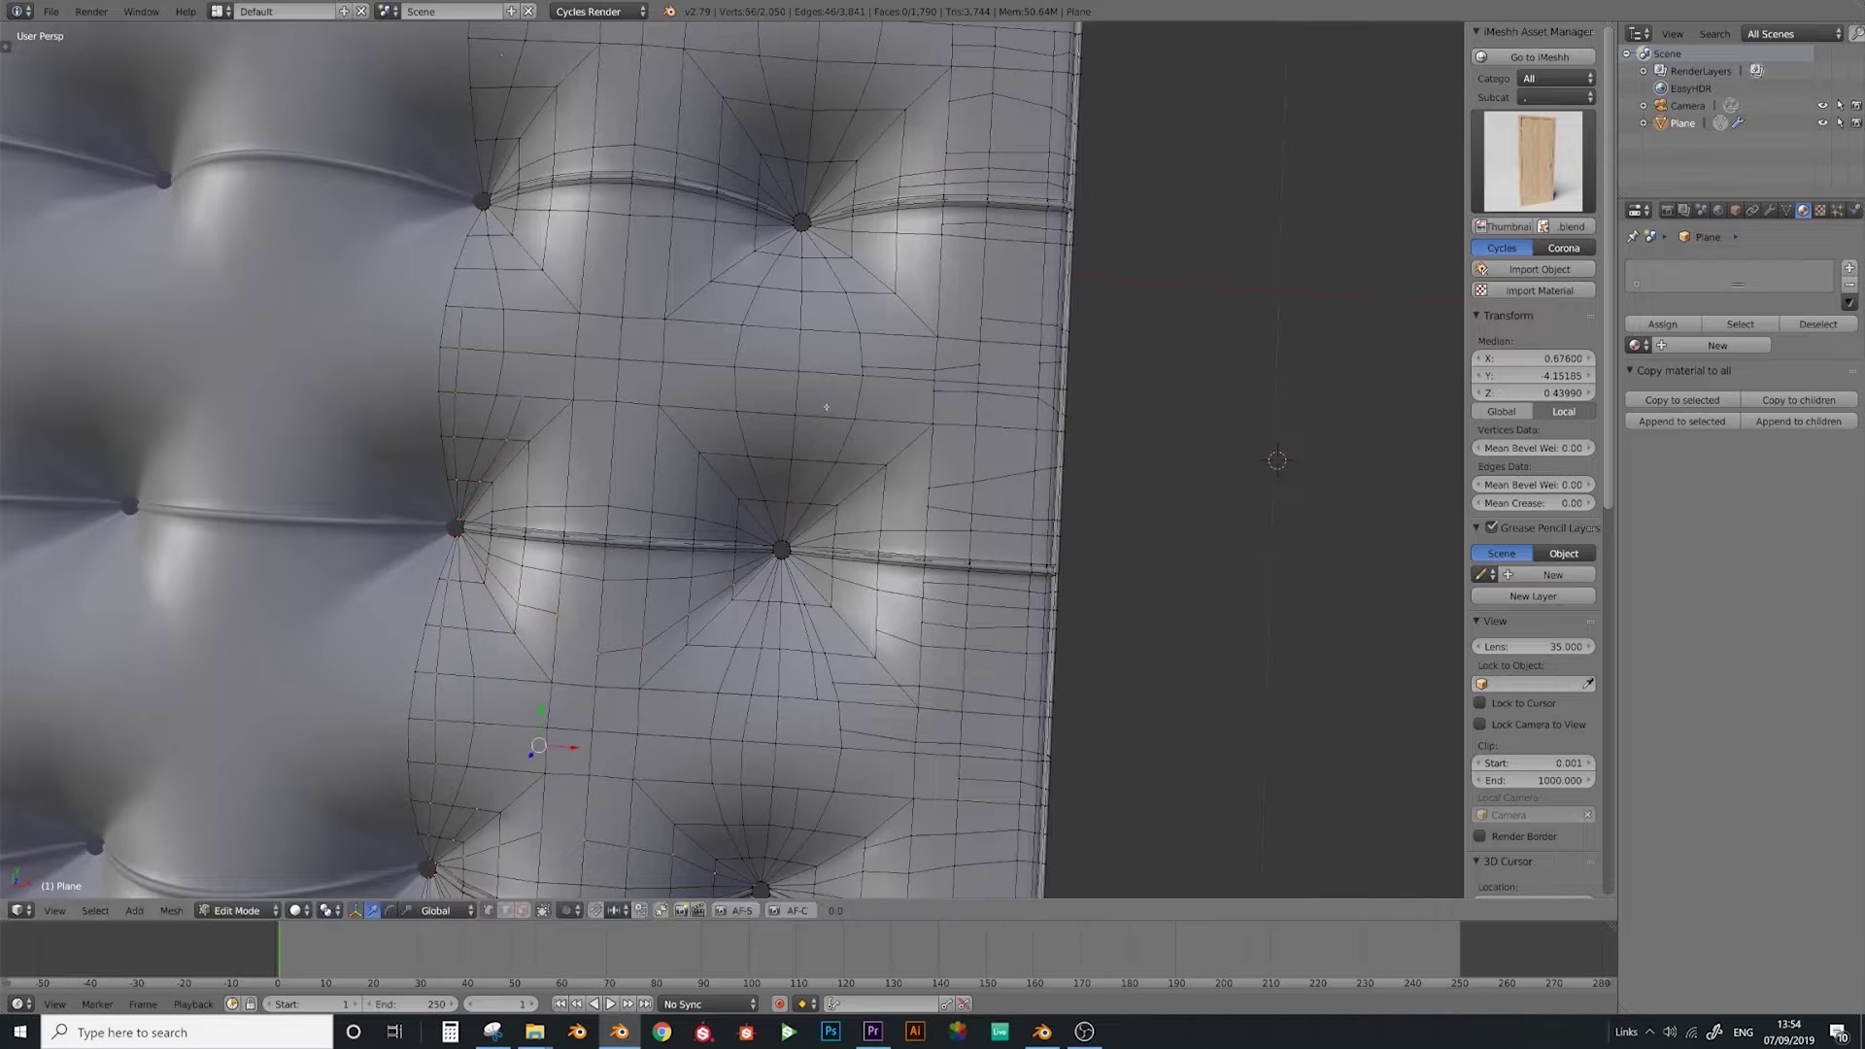
# Knife two long cuts across the padding between two neighbouring outer-row buttons, one starting from each button
pyautogui.press('k')
pyautogui.click(780, 540)
pyautogui.click(758, 328)
pyautogui.press('Return')
pyautogui.press('k')
pyautogui.click(804, 231)
pyautogui.click(825, 332)
pyautogui.click(820, 418)
pyautogui.press('Return')
pyautogui.rightClick(979, 365)
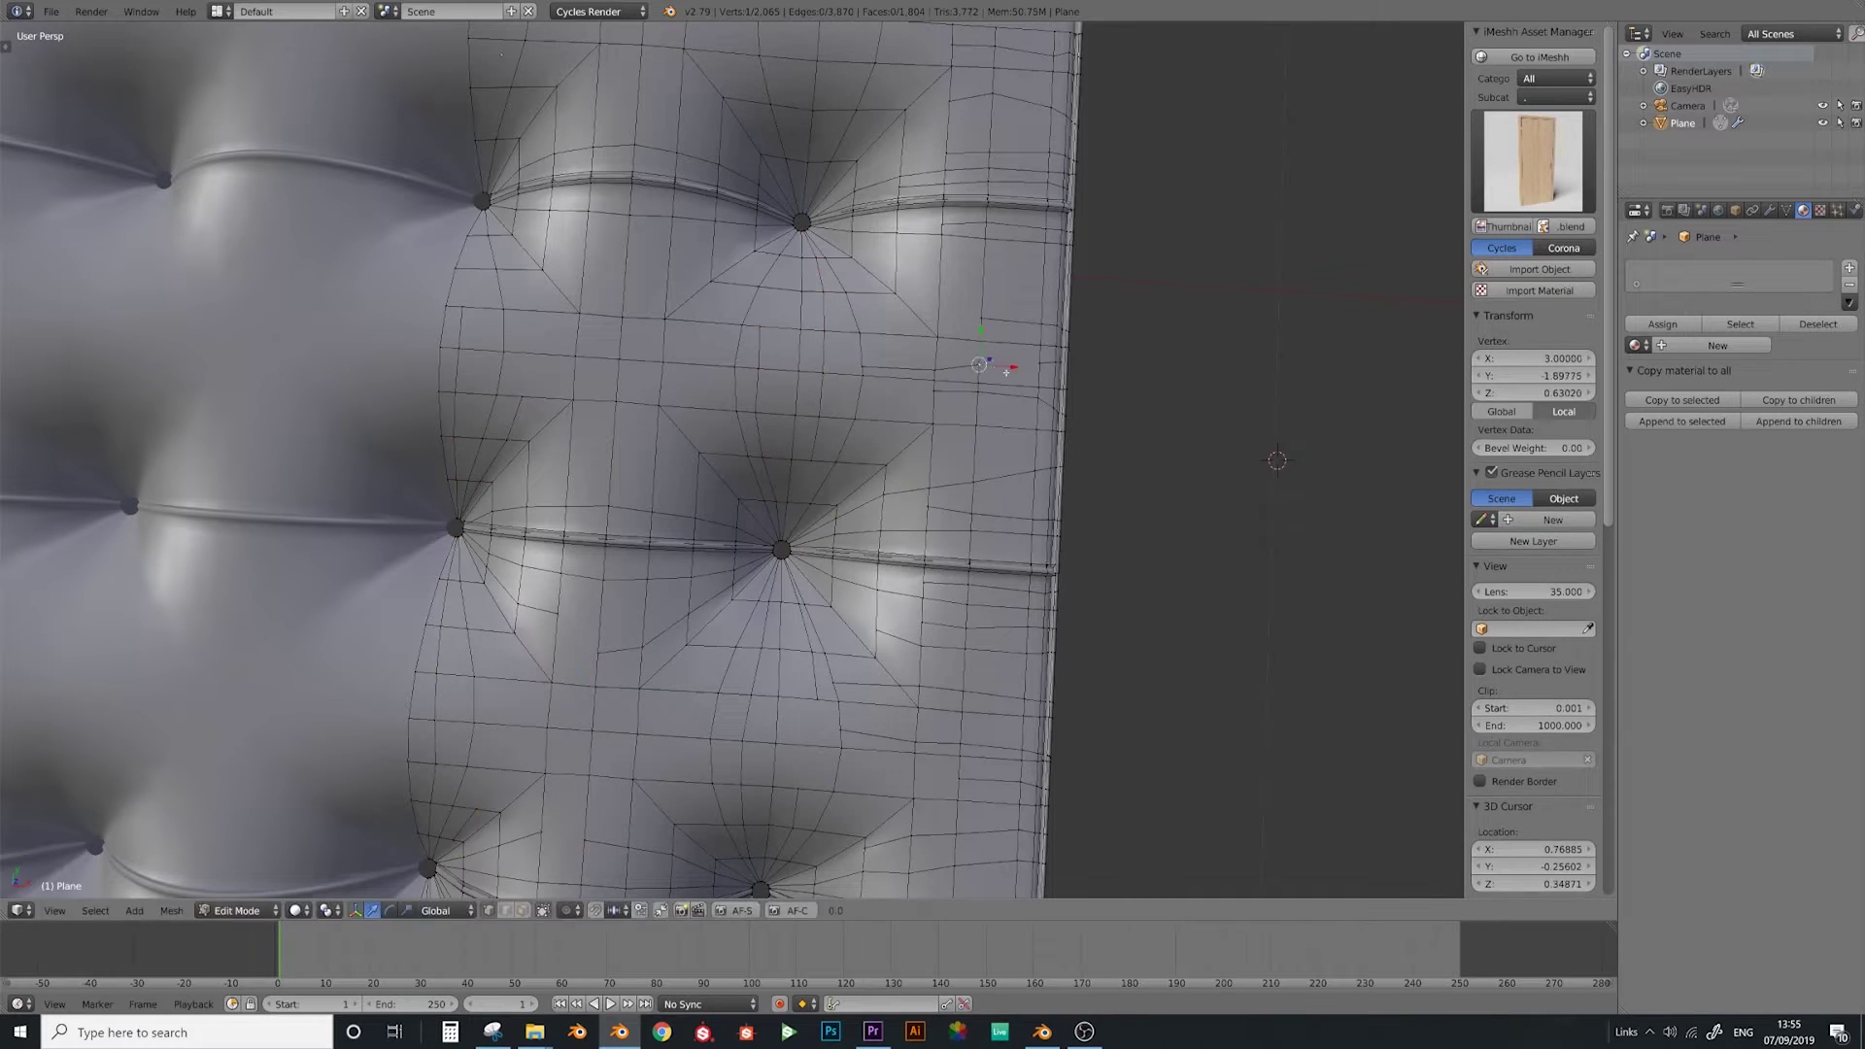
pyautogui.press('x')
pyautogui.press('Escape')
pyautogui.rightClick(1039, 363)
# Knife short cuts out of the outer-row and inner-row buttons nearest the mirror edge
pyautogui.press('k')
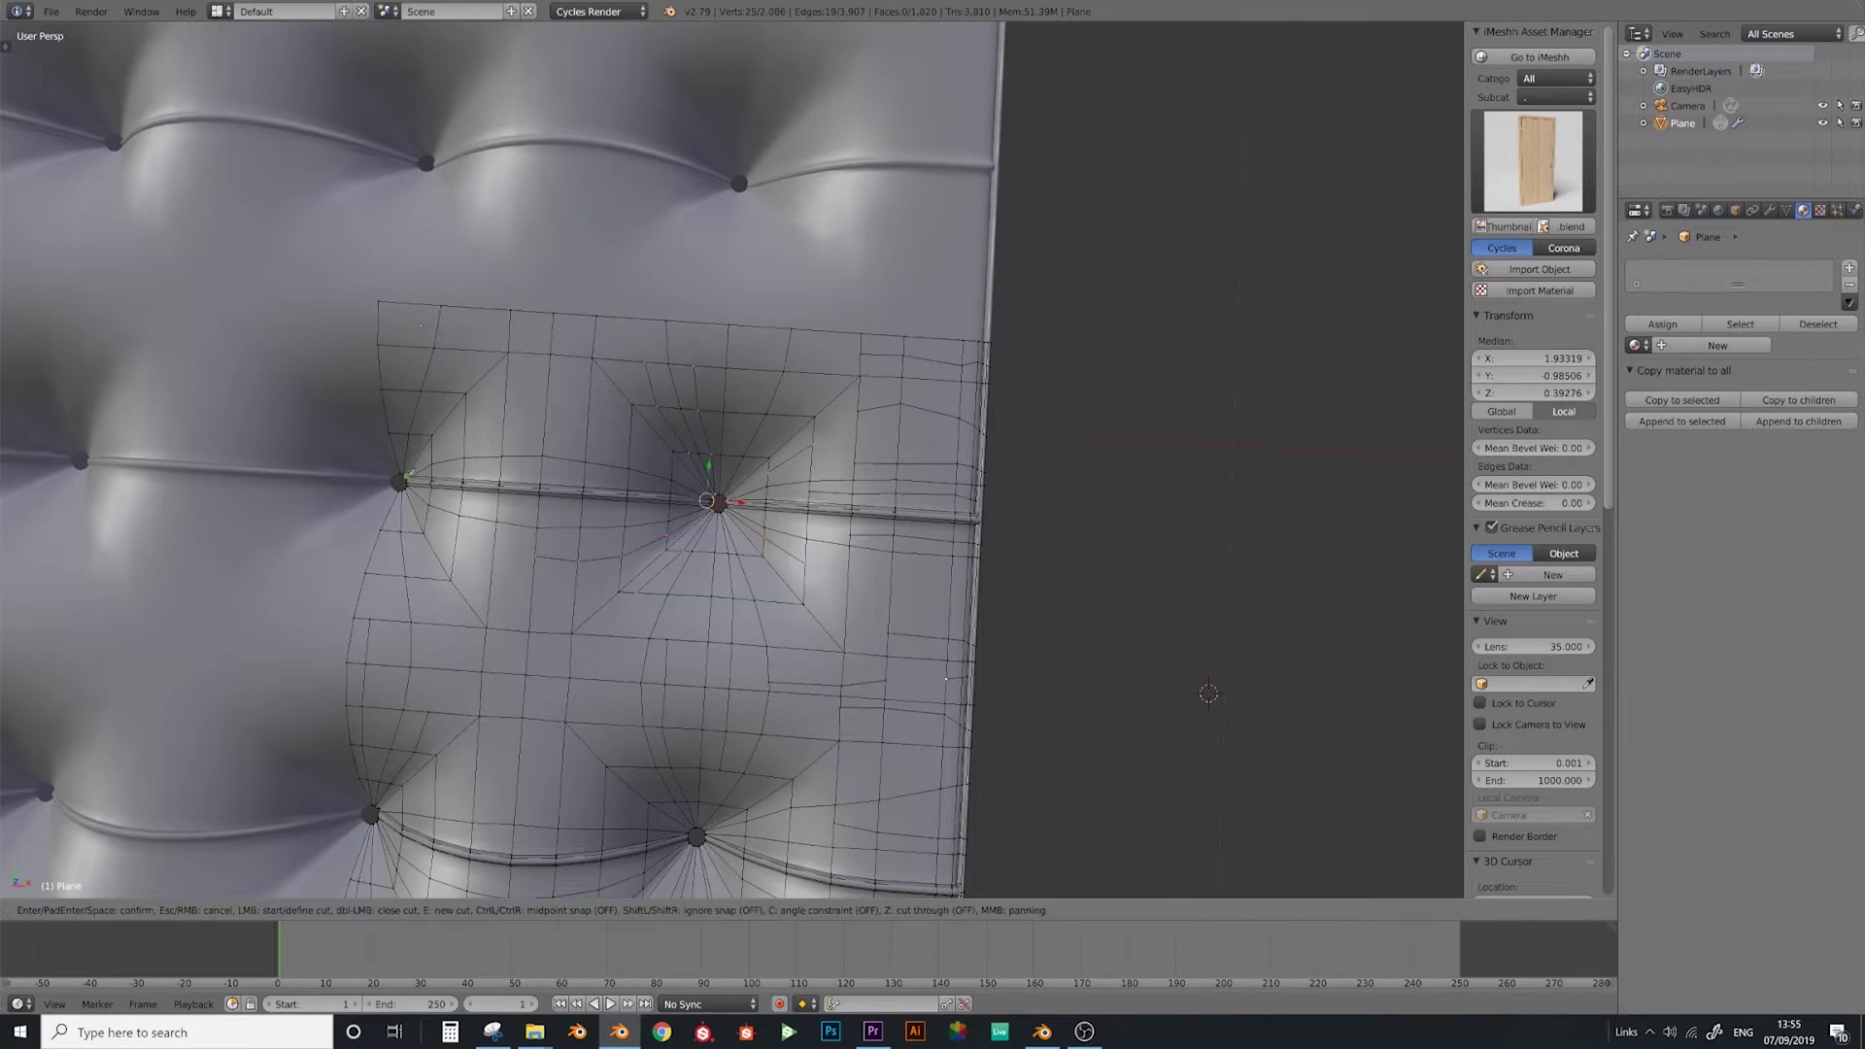
pyautogui.moveTo(716, 505); pyautogui.dragTo(679, 733, button='middle')
pyautogui.click(724, 528)
pyautogui.press('Return')
pyautogui.moveTo(724, 529); pyautogui.dragTo(670, 748, button='middle')
pyautogui.press('k')
pyautogui.click(491, 687)
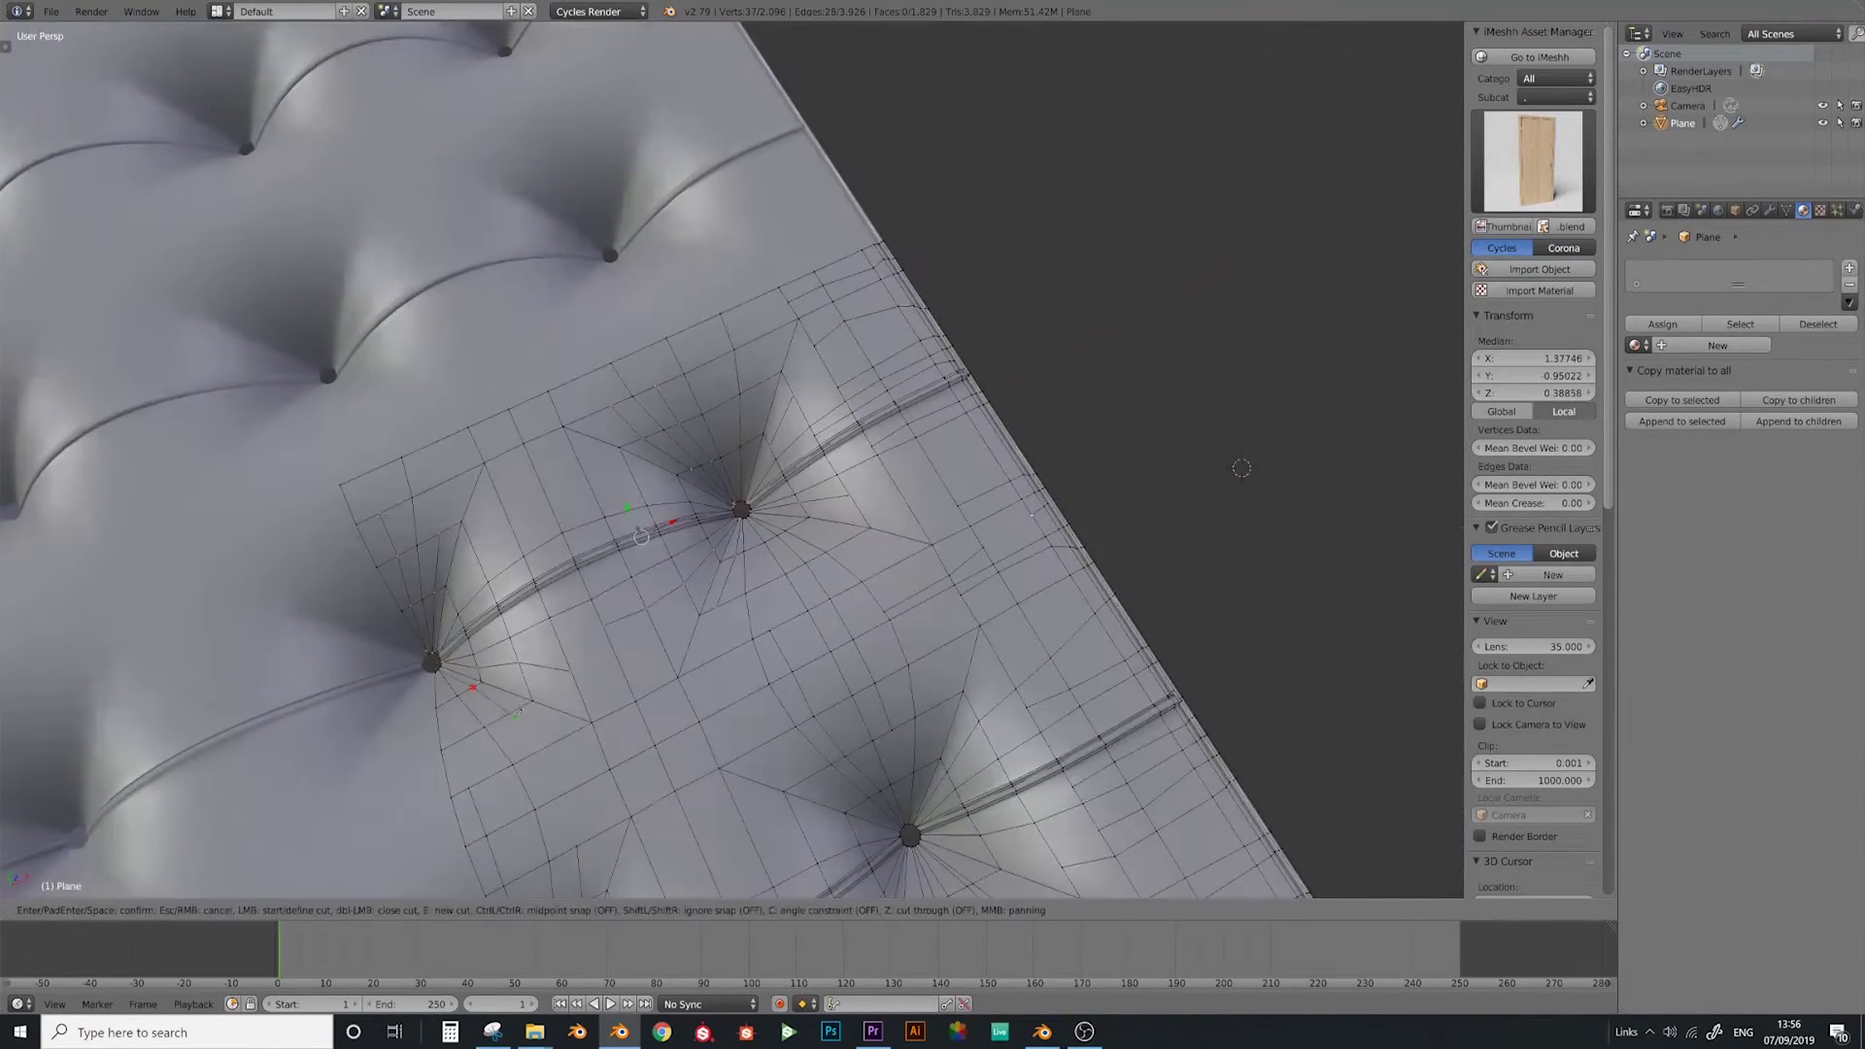
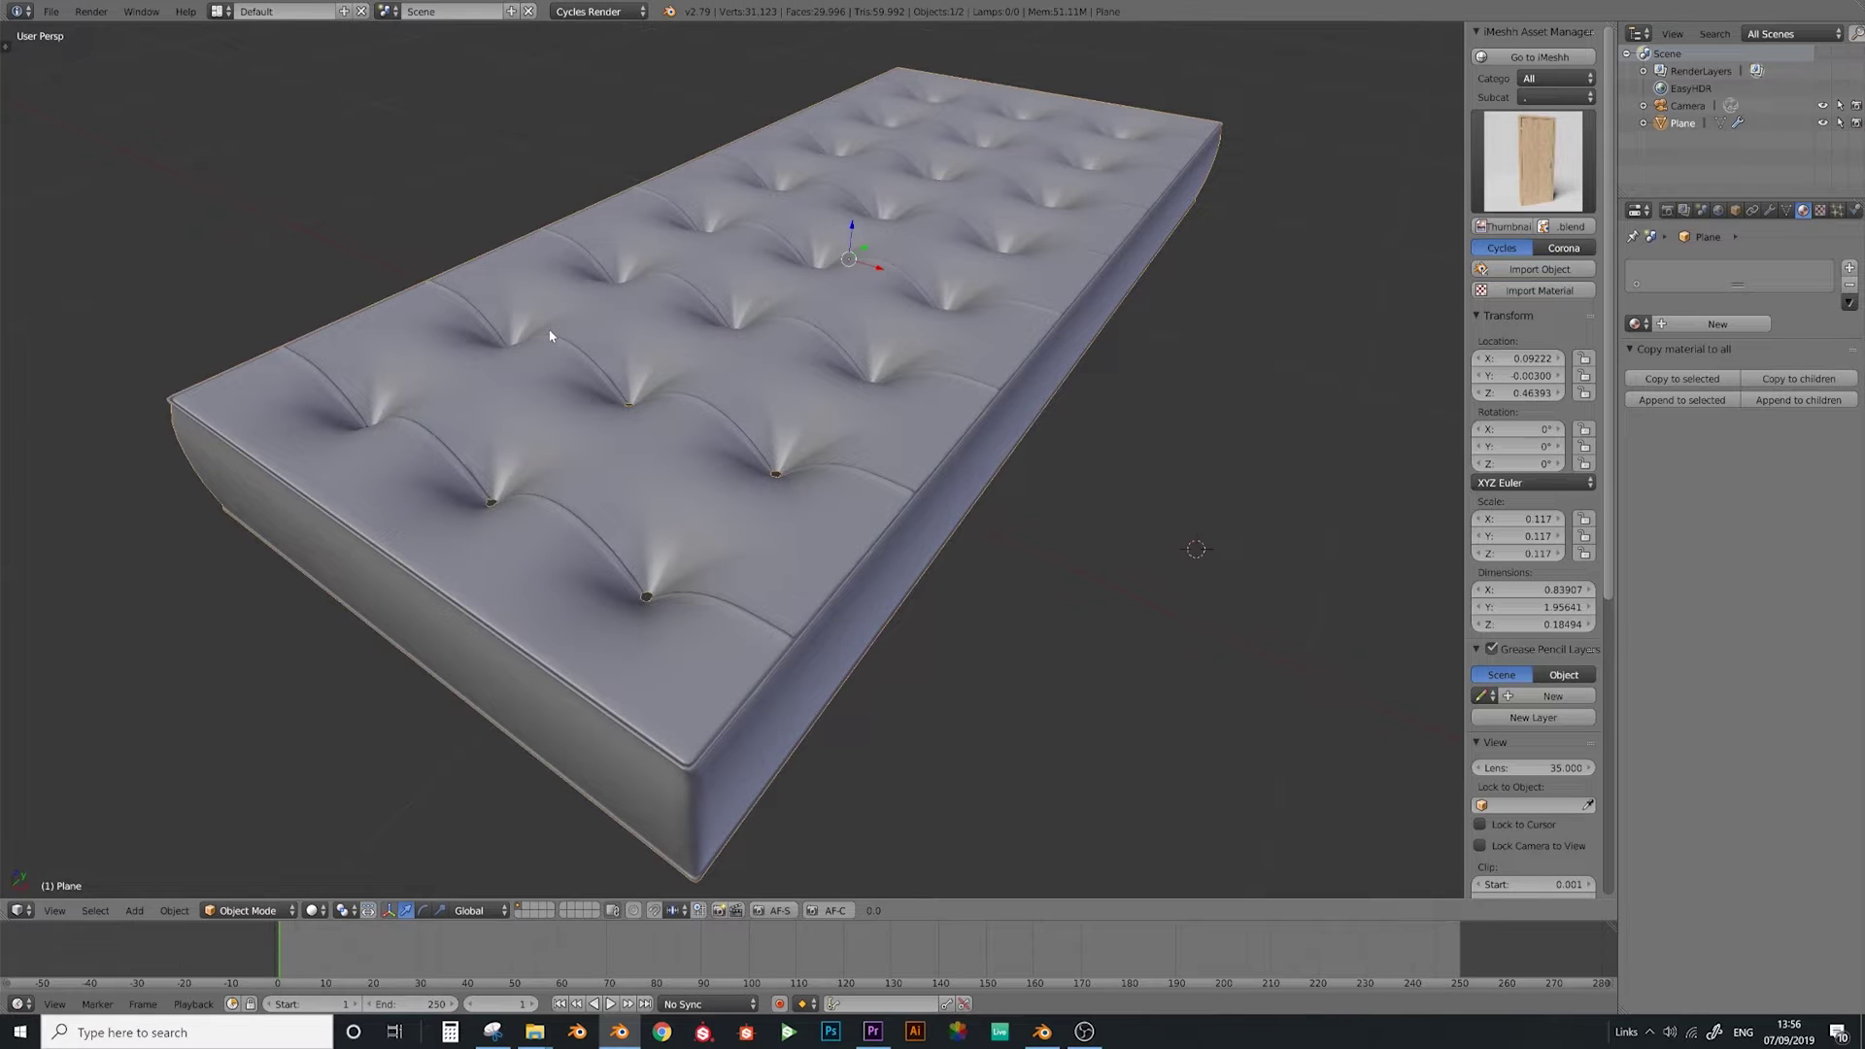
# Switch to Blender 2.80 and move the existing cushion 3.33 m along the Y axis
pyautogui.click(50, 11)
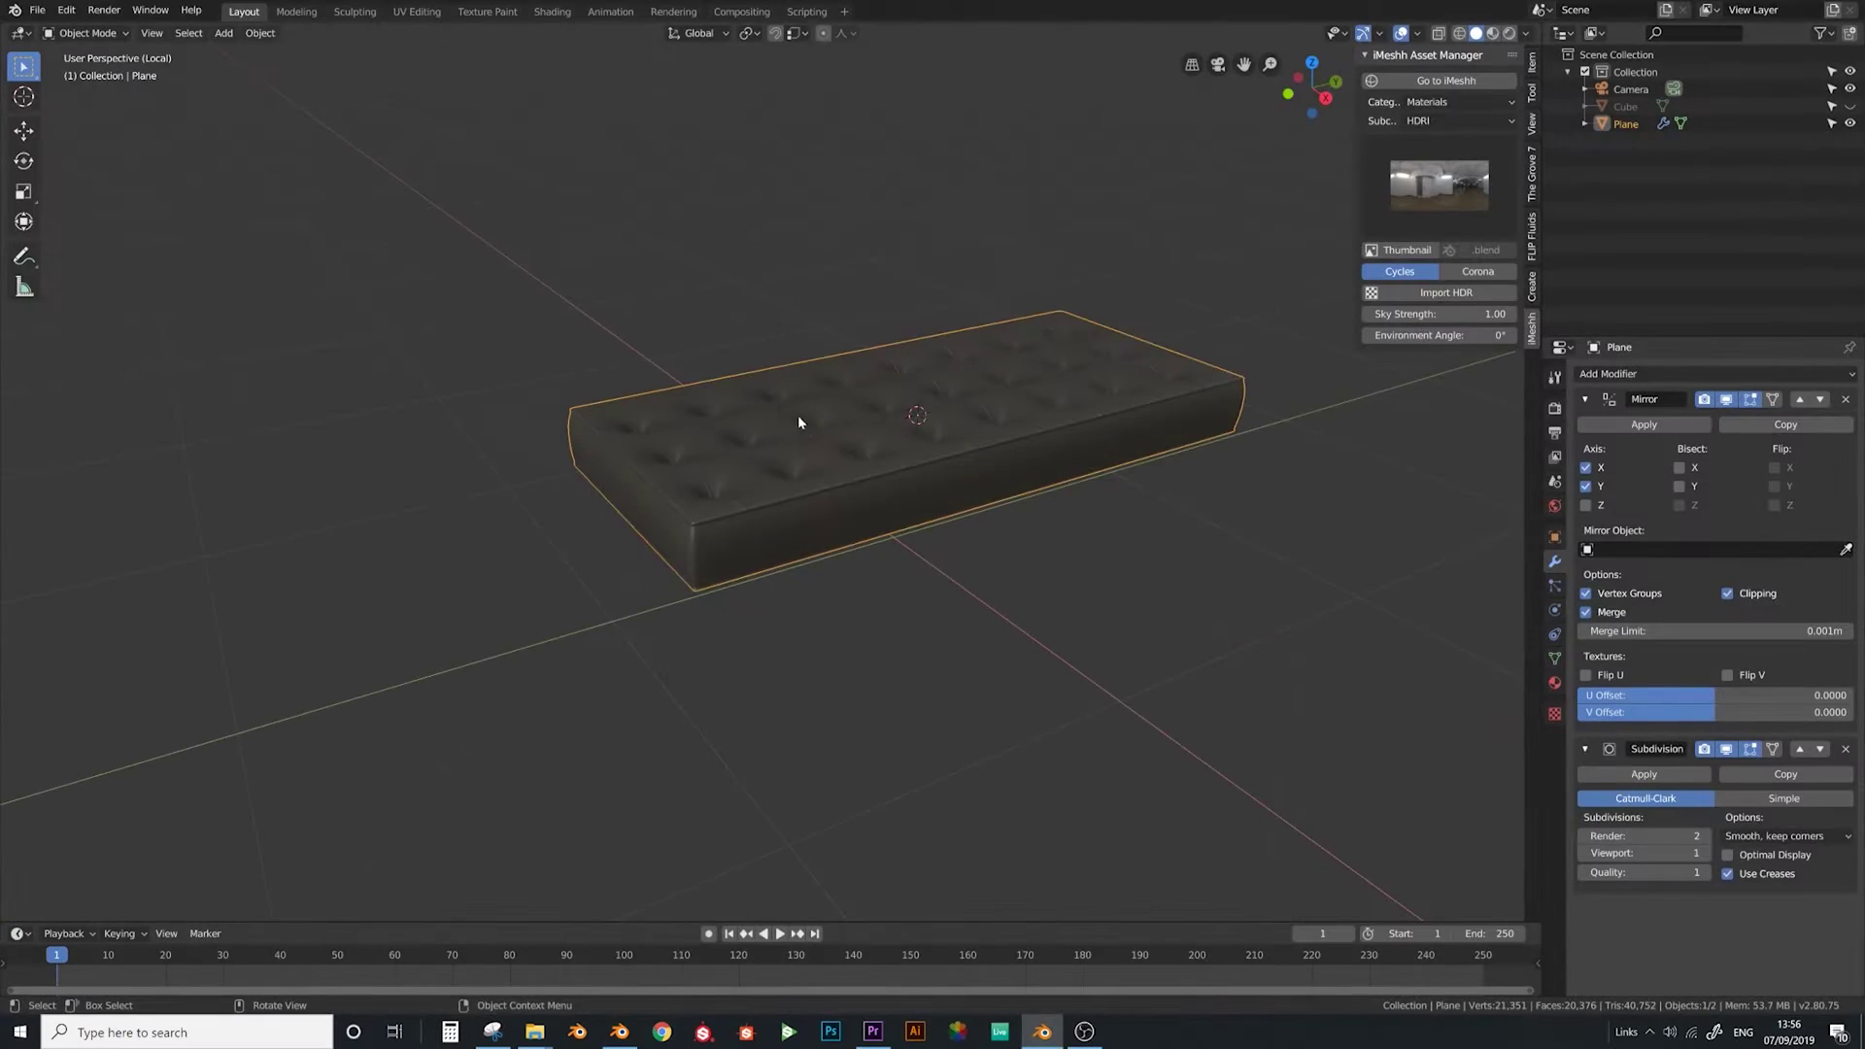
pyautogui.moveTo(797, 415); pyautogui.dragTo(732, 484, button='middle')
pyautogui.press('g')
pyautogui.press('x')
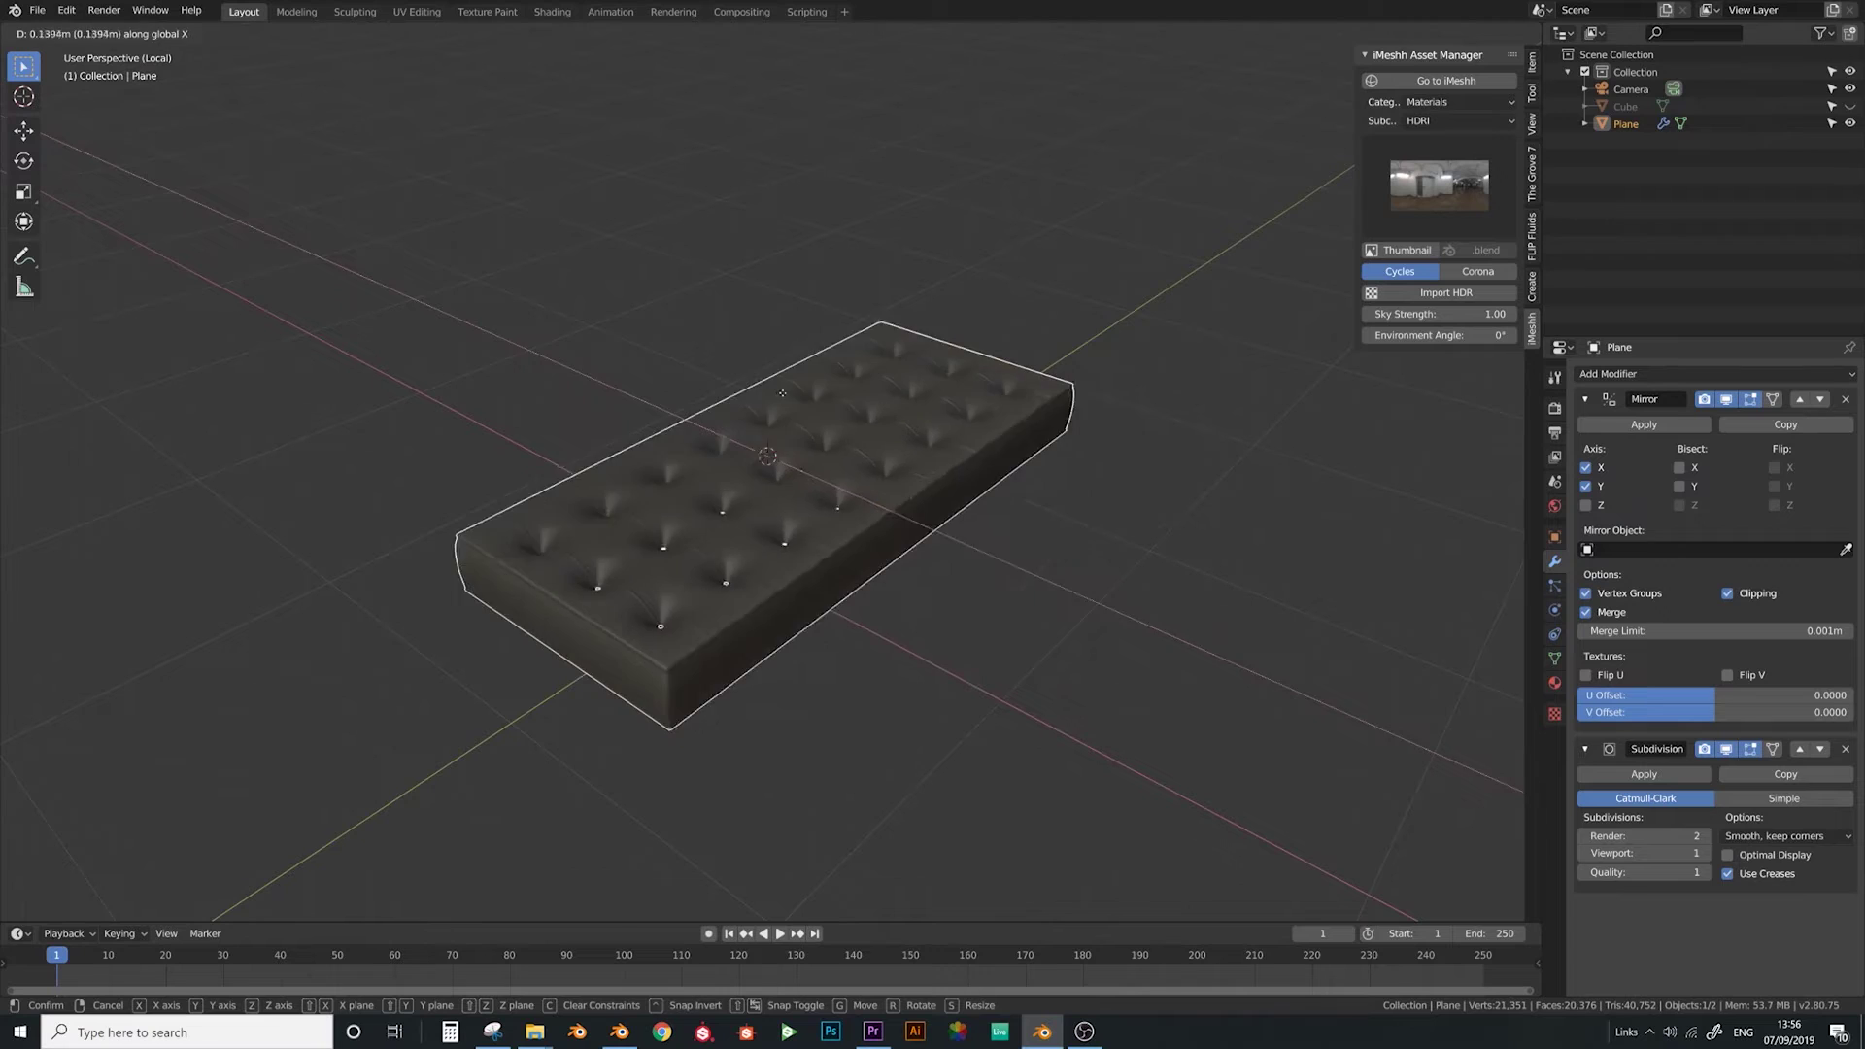
pyautogui.press('y')
pyautogui.click(1191, 211)
# Append the Plane object from the file 2.79 cuts.blend
pyautogui.click(37, 10)
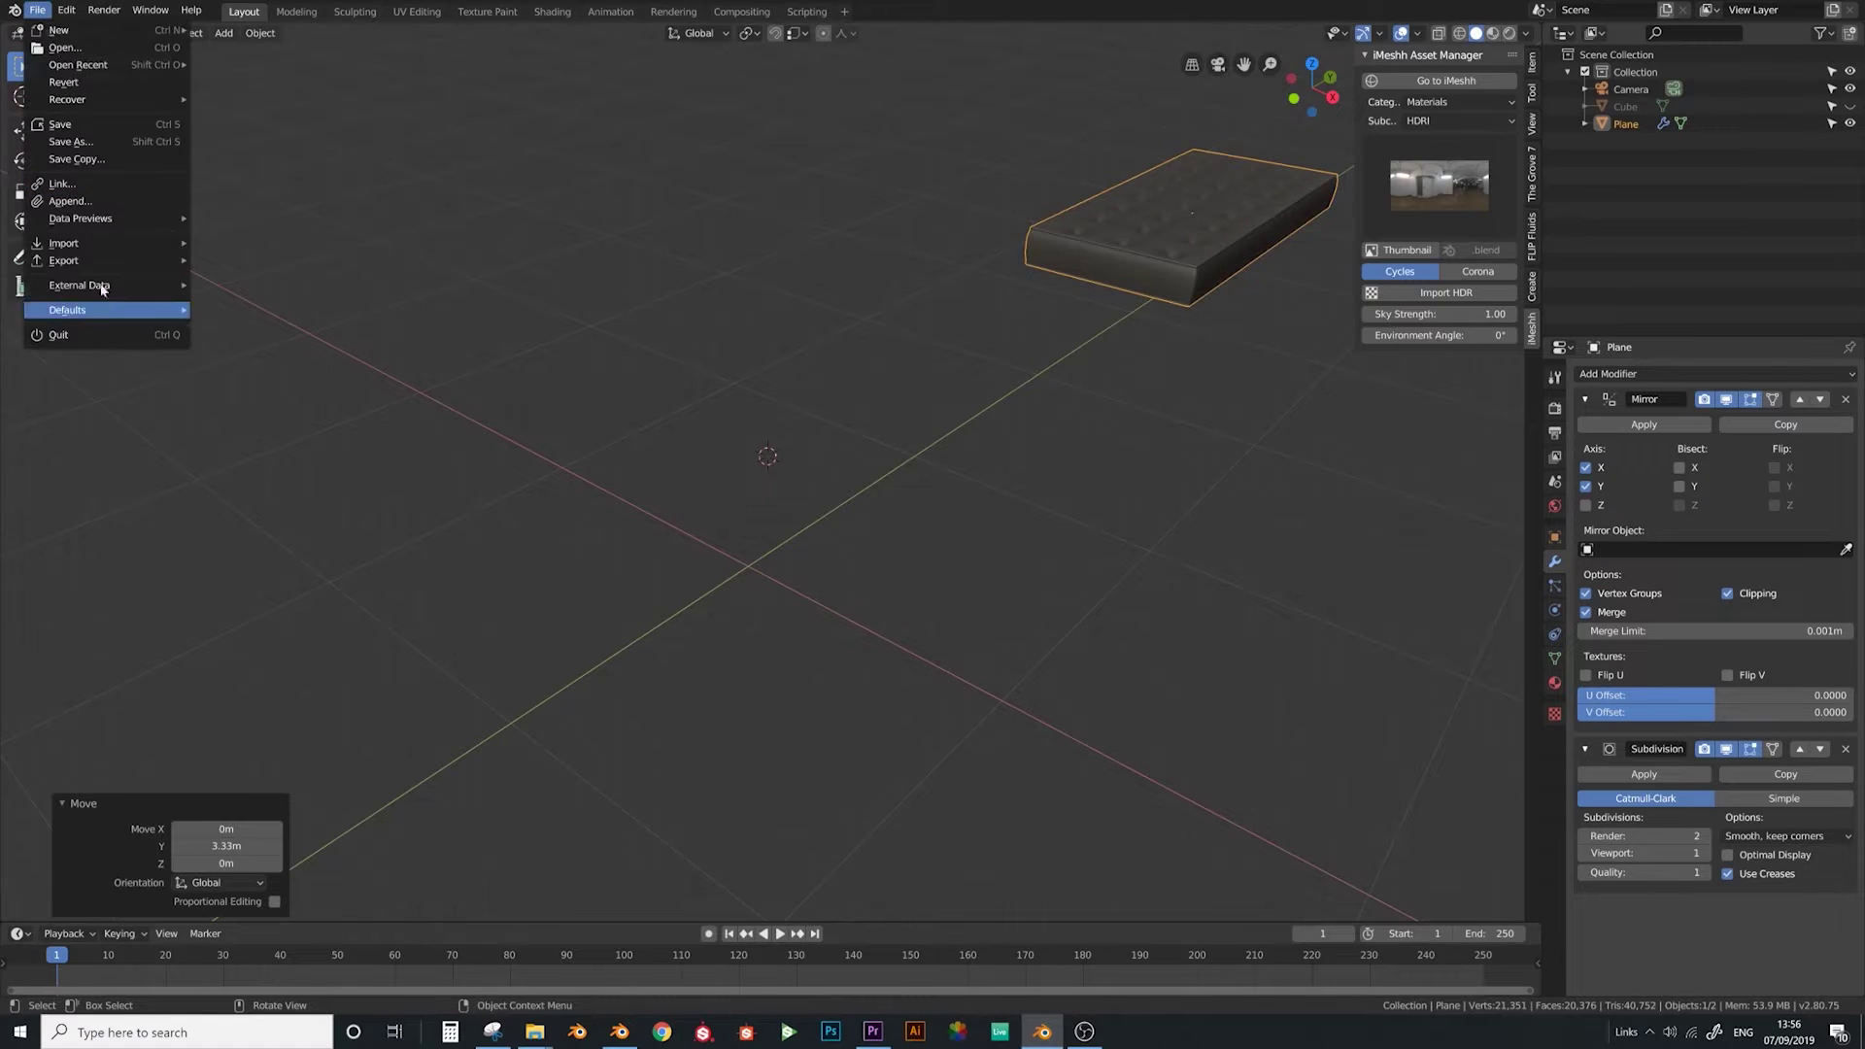
pyautogui.click(101, 201)
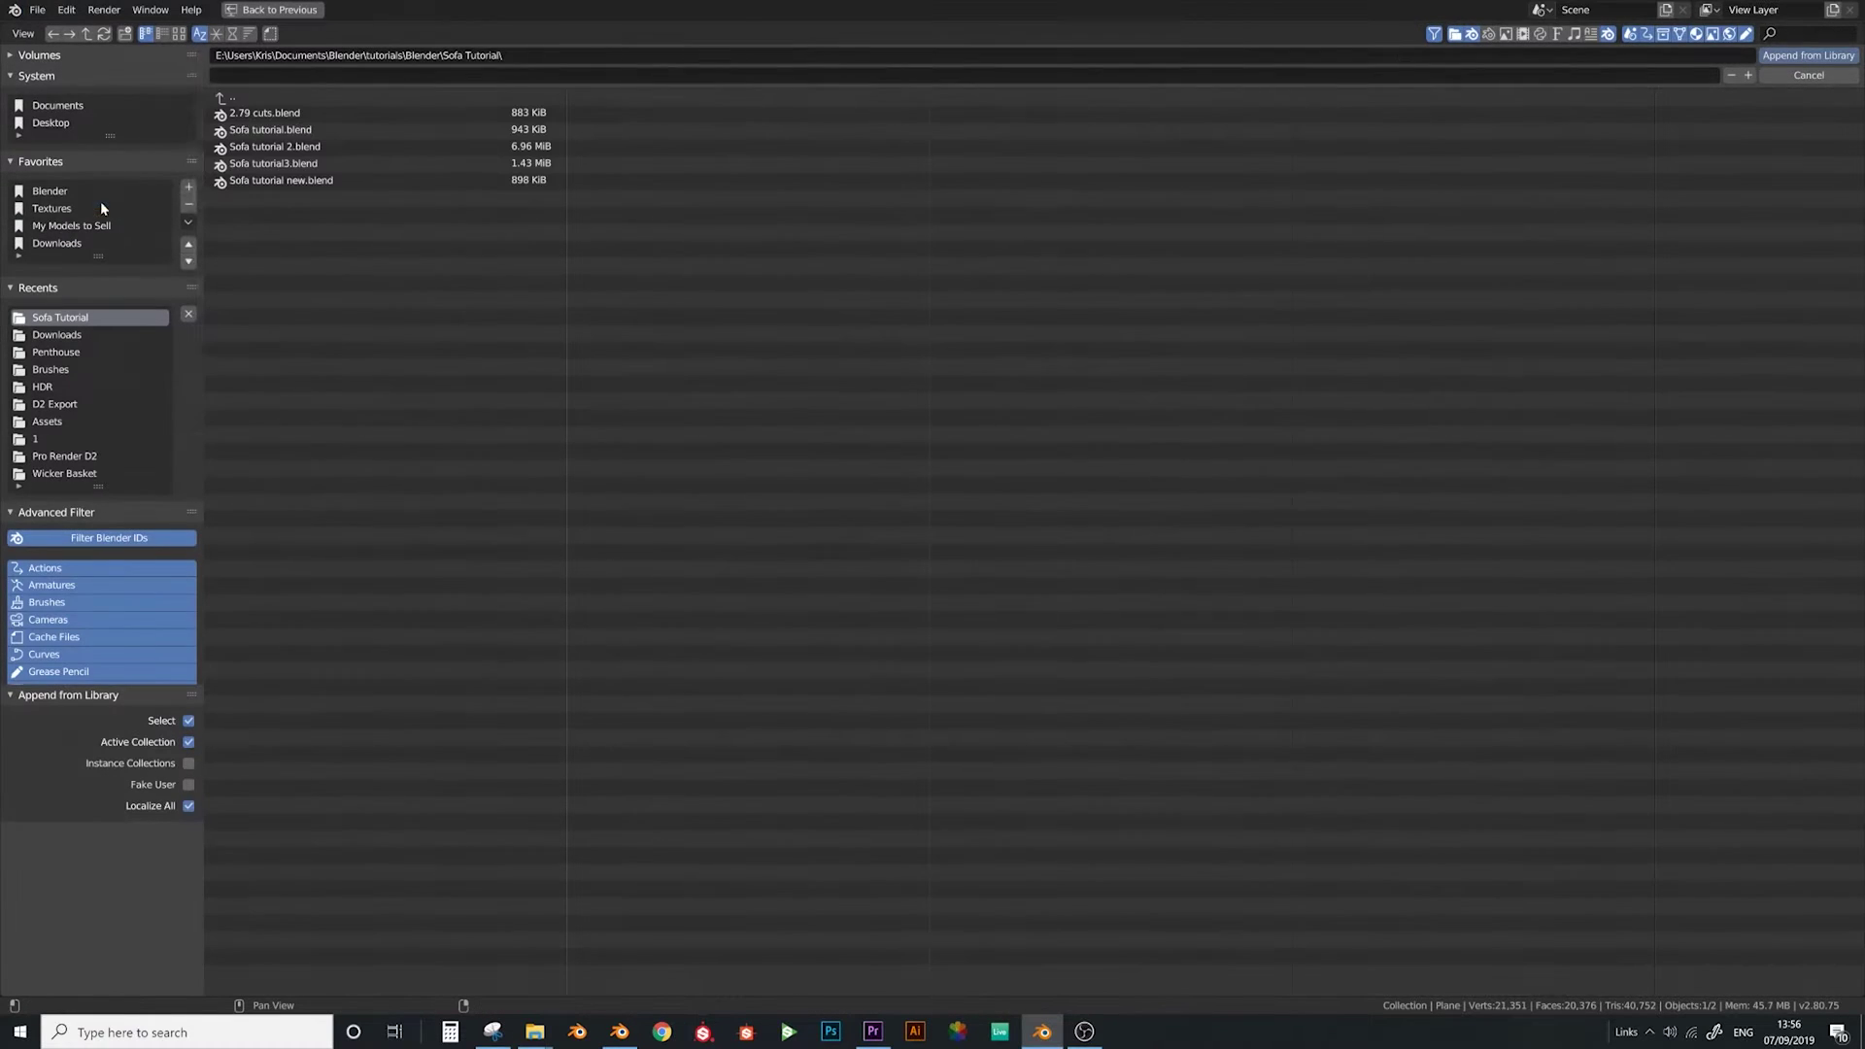
pyautogui.doubleClick(277, 113)
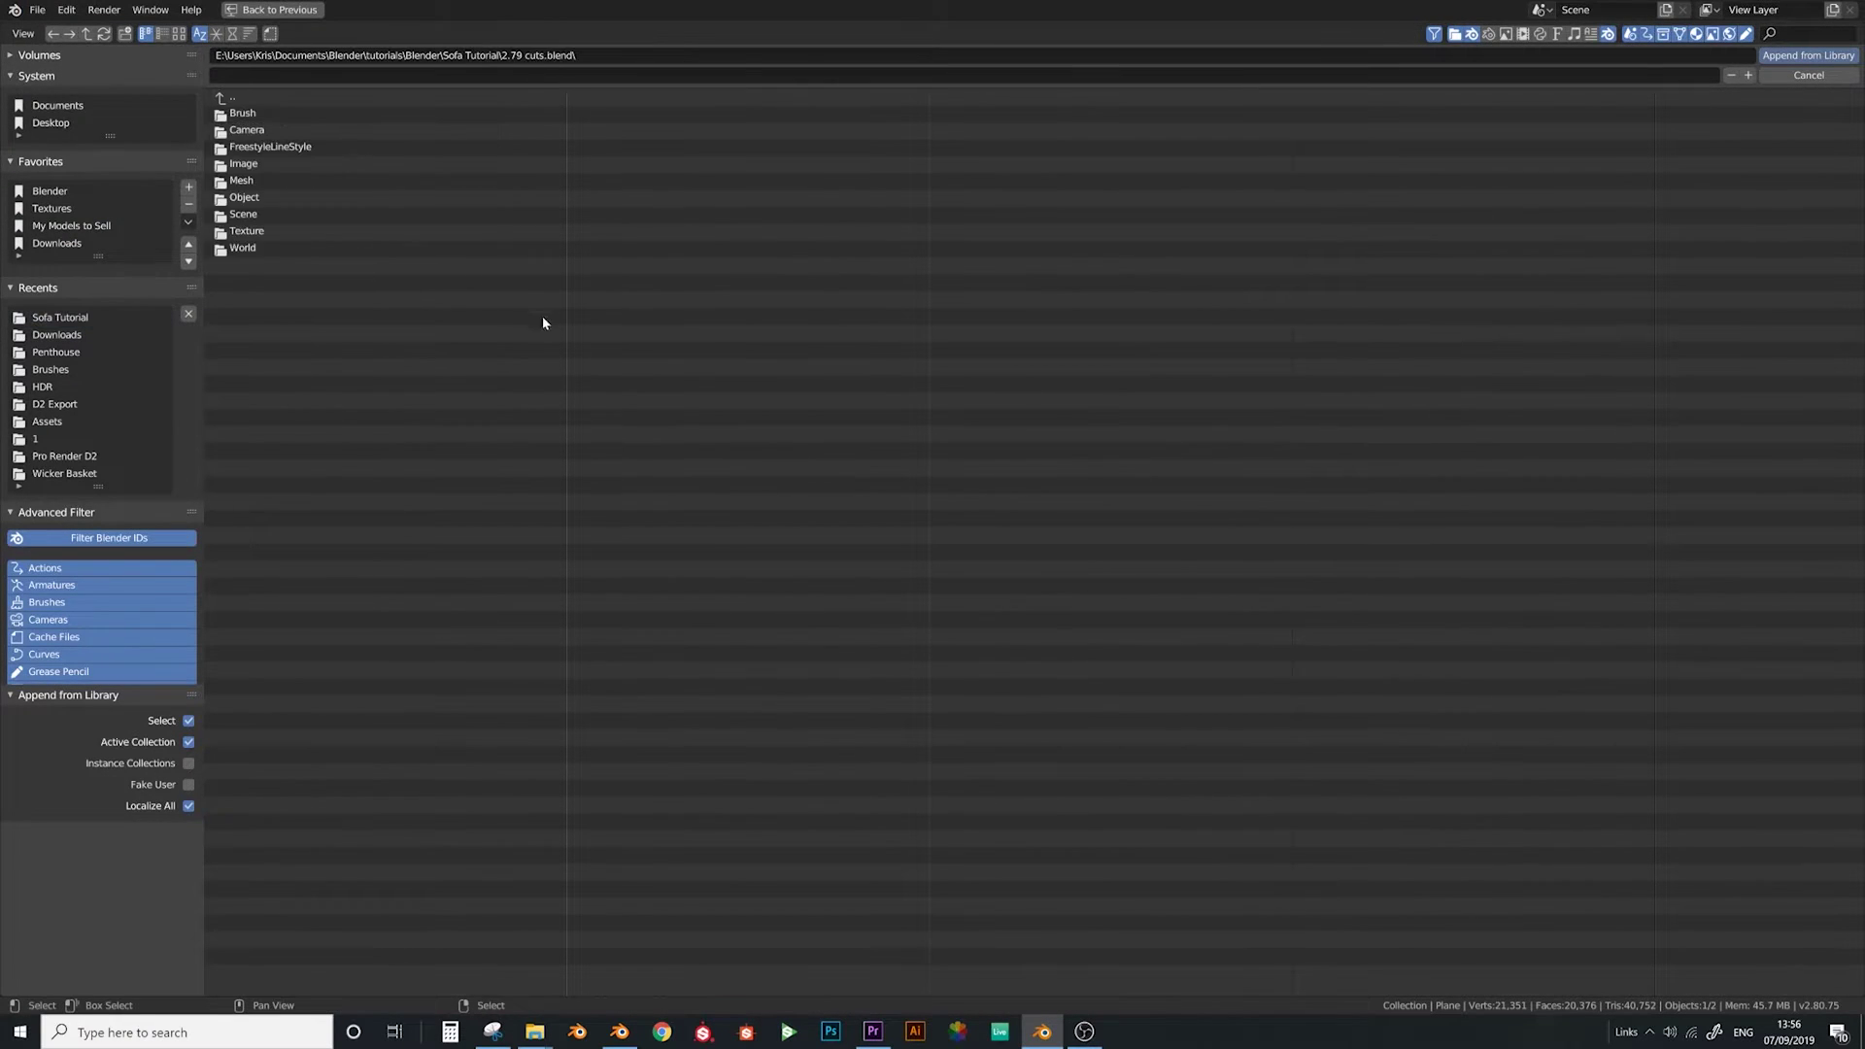
pyautogui.doubleClick(271, 196)
pyautogui.doubleClick(286, 127)
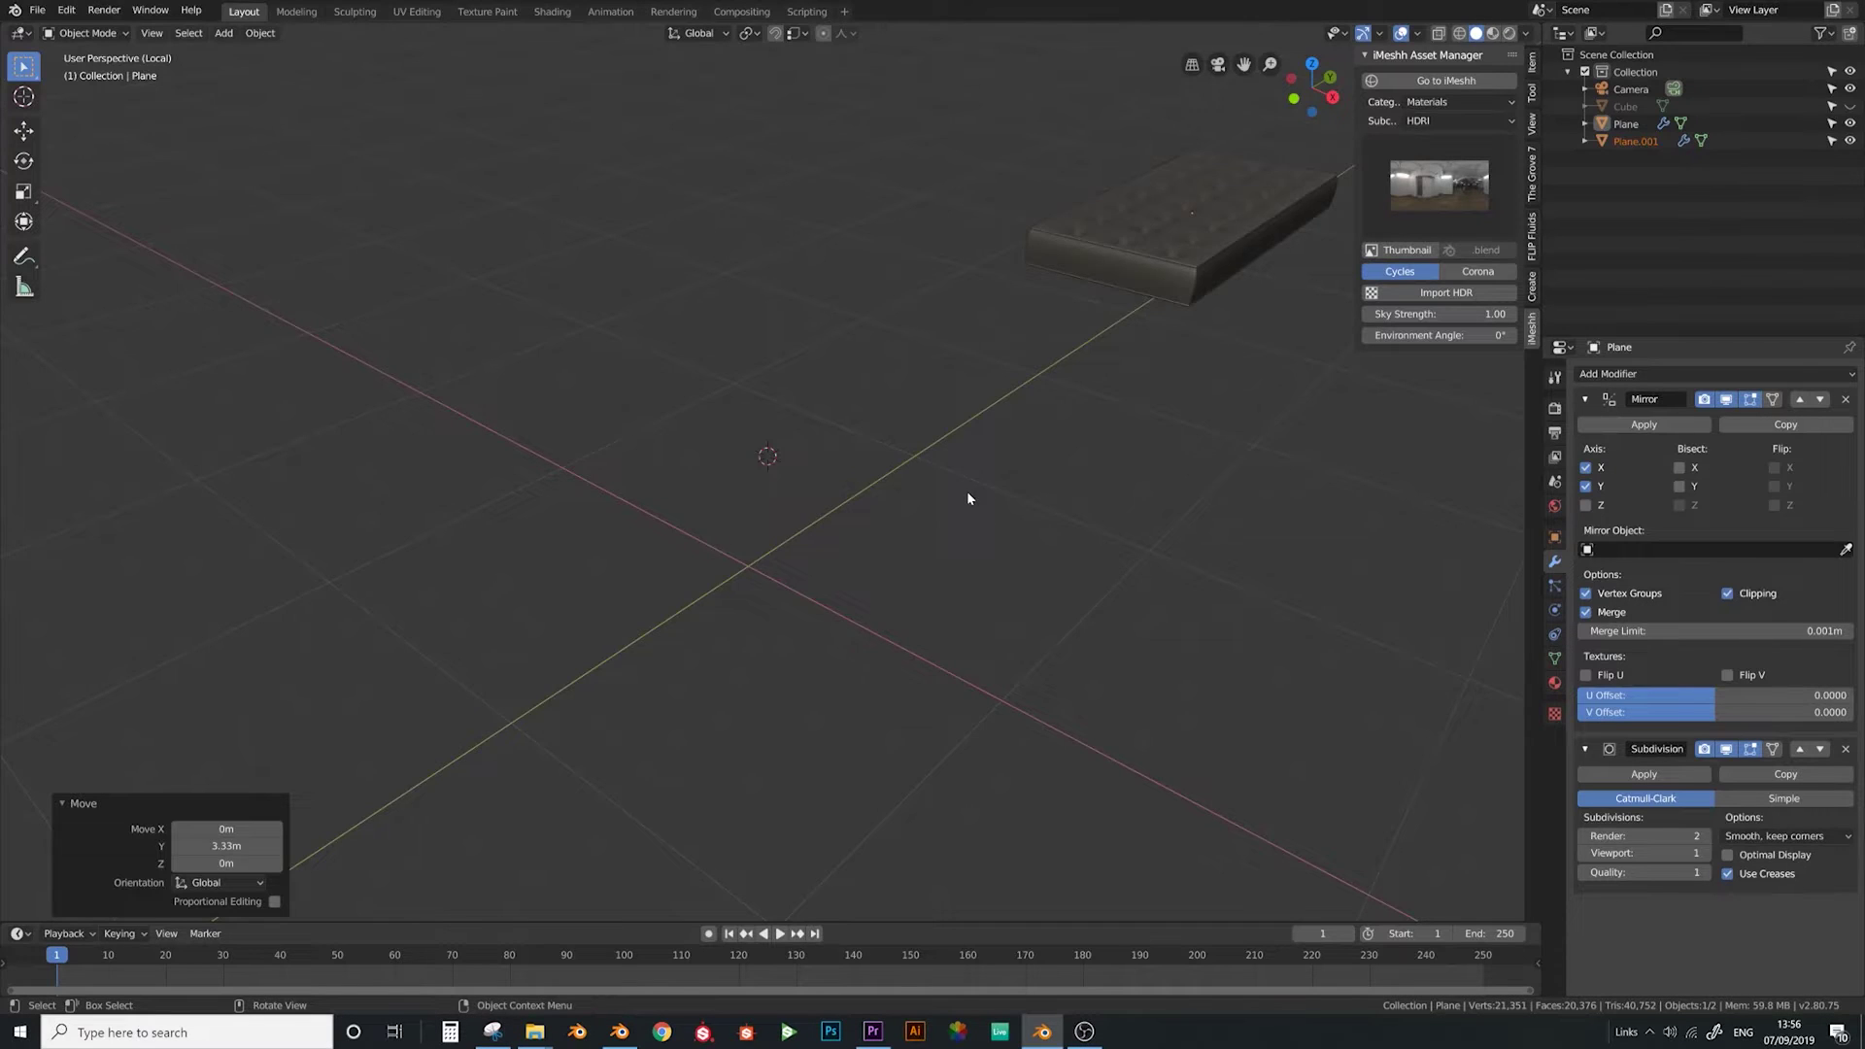
# Select the appended Plane.001 and leave local view to show the whole scene
pyautogui.scroll(-8, 967, 498)
pyautogui.moveTo(848, 479); pyautogui.dragTo(806, 514, button='middle')
pyautogui.click(1636, 141)
pyautogui.press('KP_Divide')
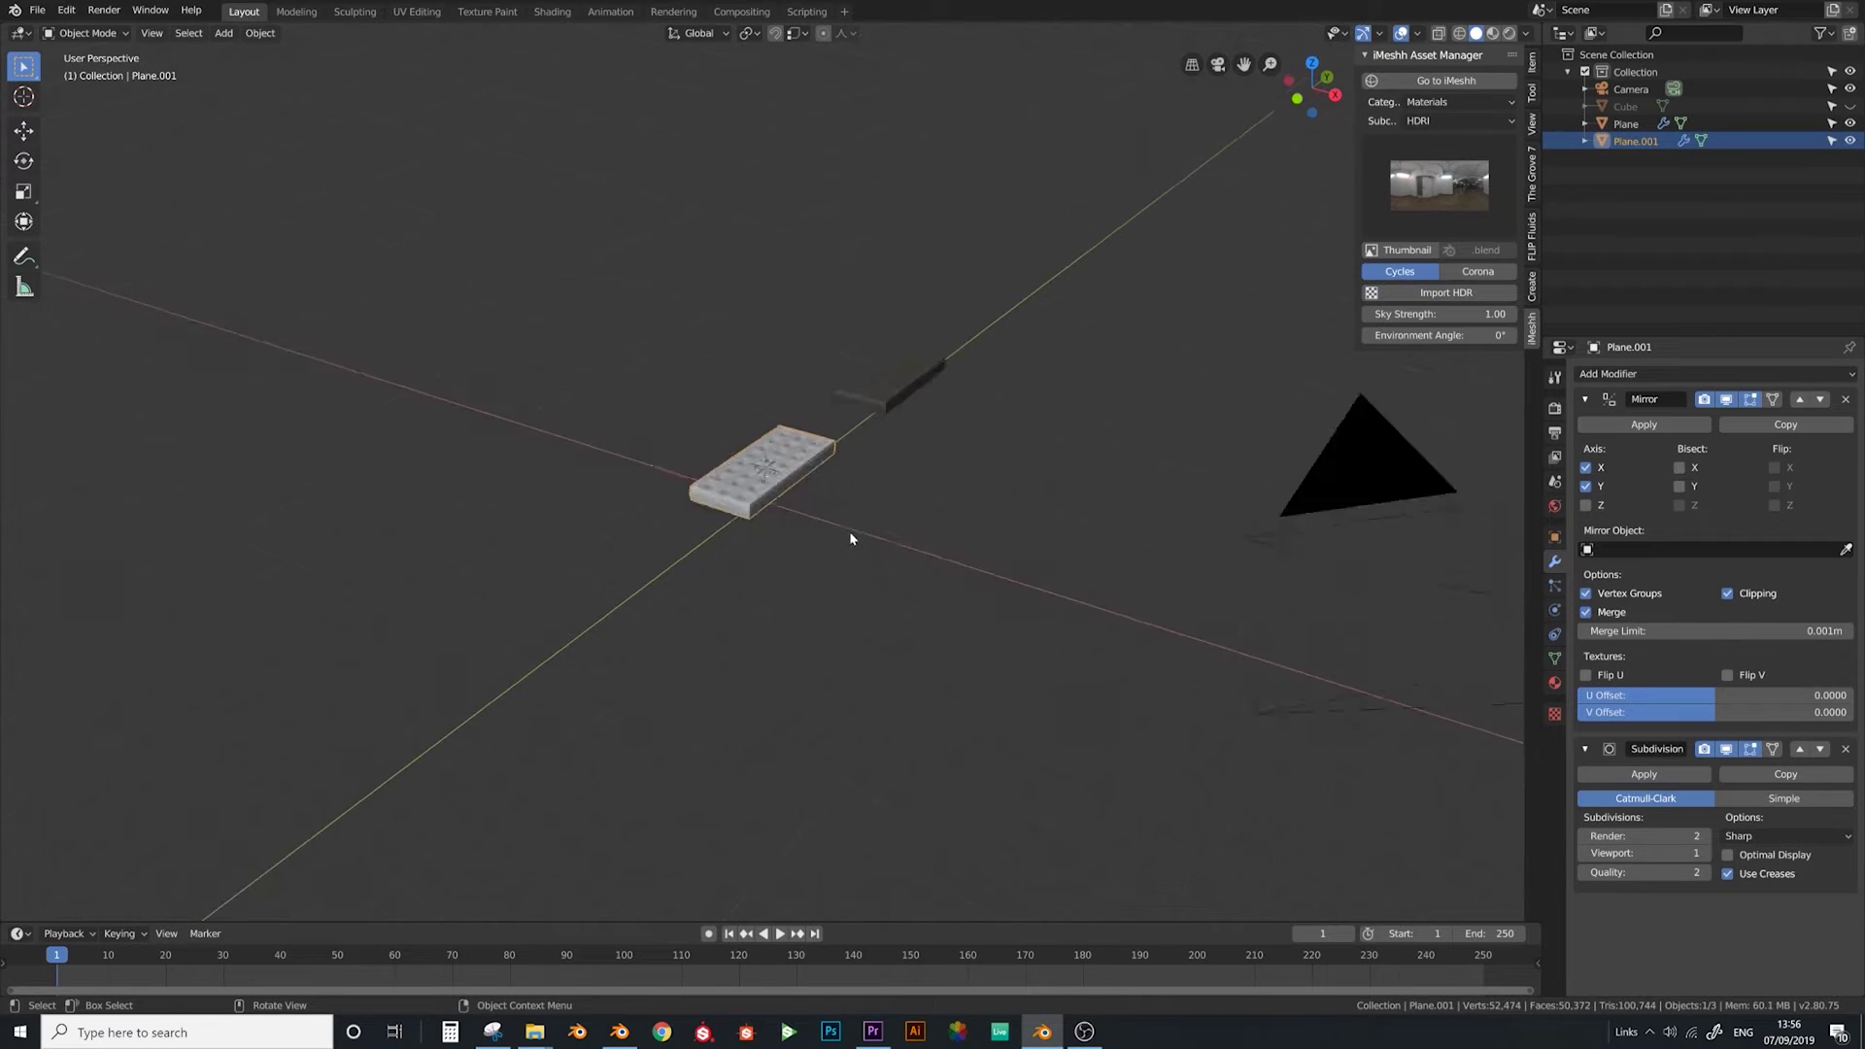
# Link materials between the appended cushion and the original with the original active, and isolate the appended cushion in local view
pyautogui.keyDown('shift'); pyautogui.click(1021, 314); pyautogui.keyUp('shift')
pyautogui.hotkey('ctrl', 'l')
pyautogui.press('Down')
pyautogui.press('Down')
pyautogui.press('Return')
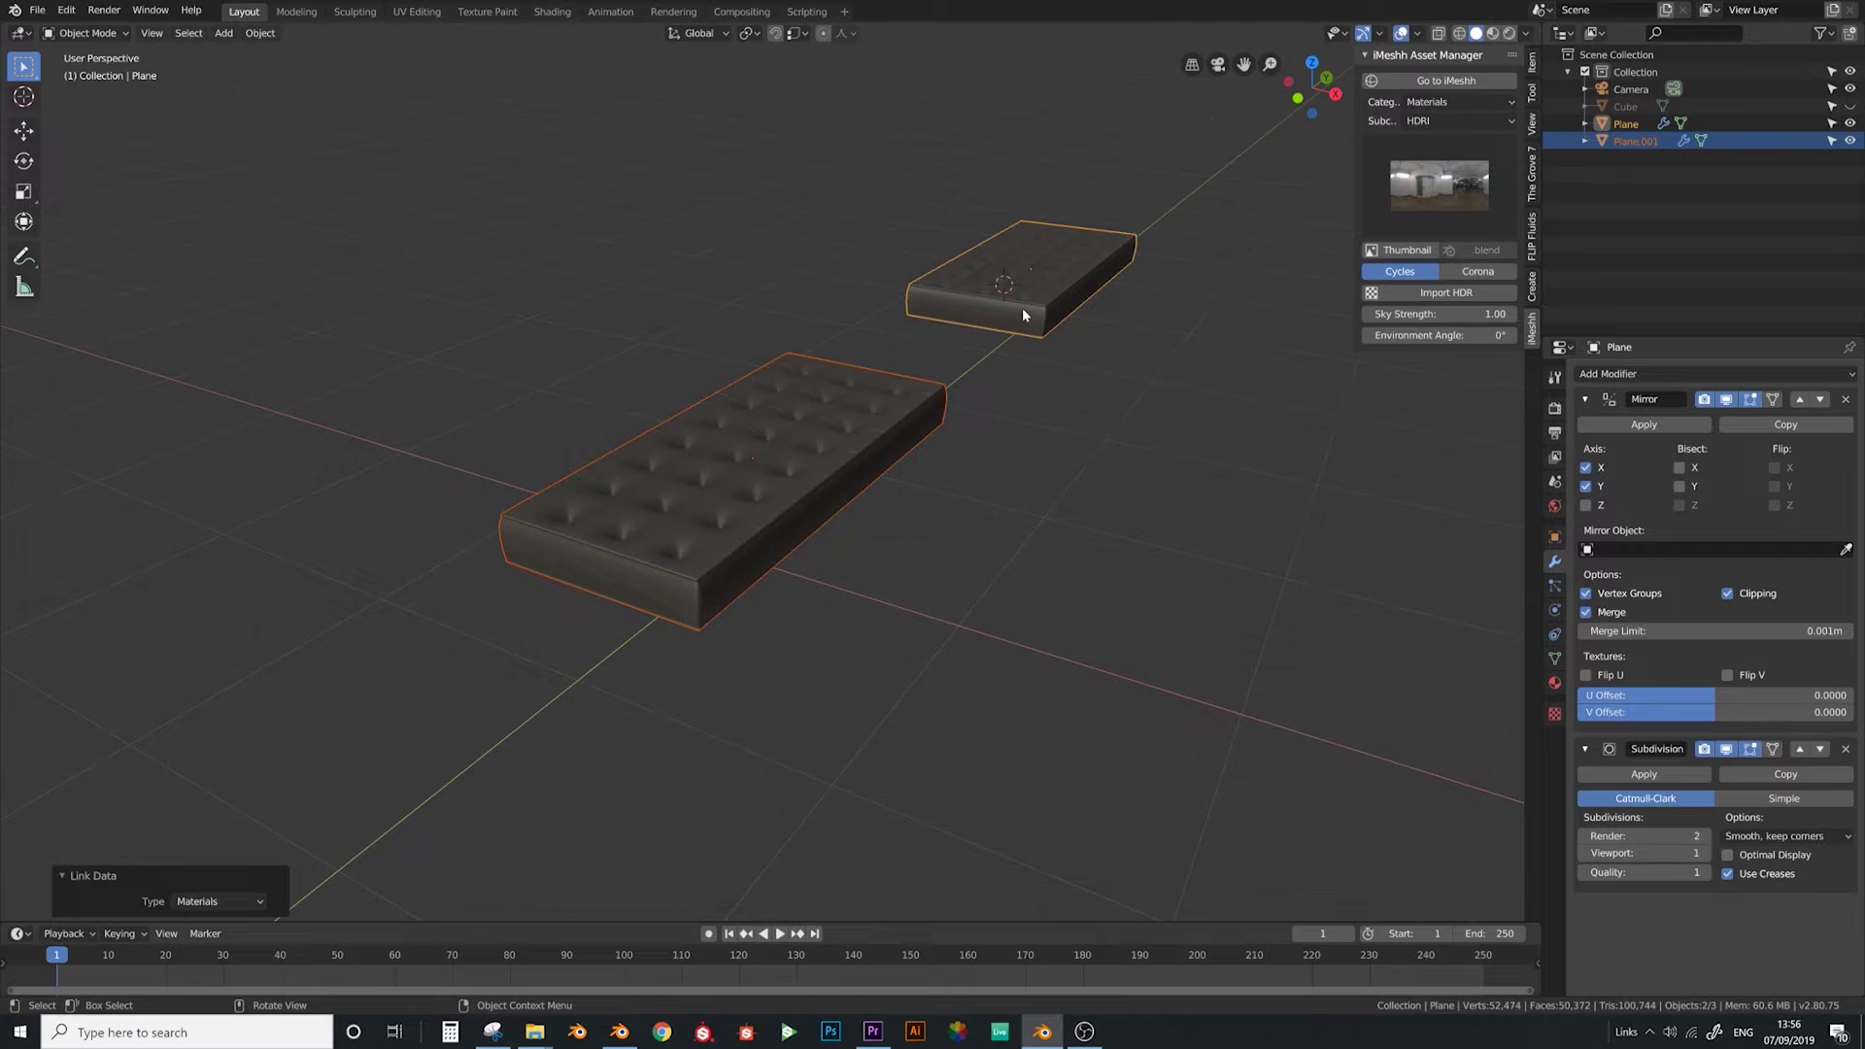
pyautogui.click(793, 499)
pyautogui.press('KP_Divide')
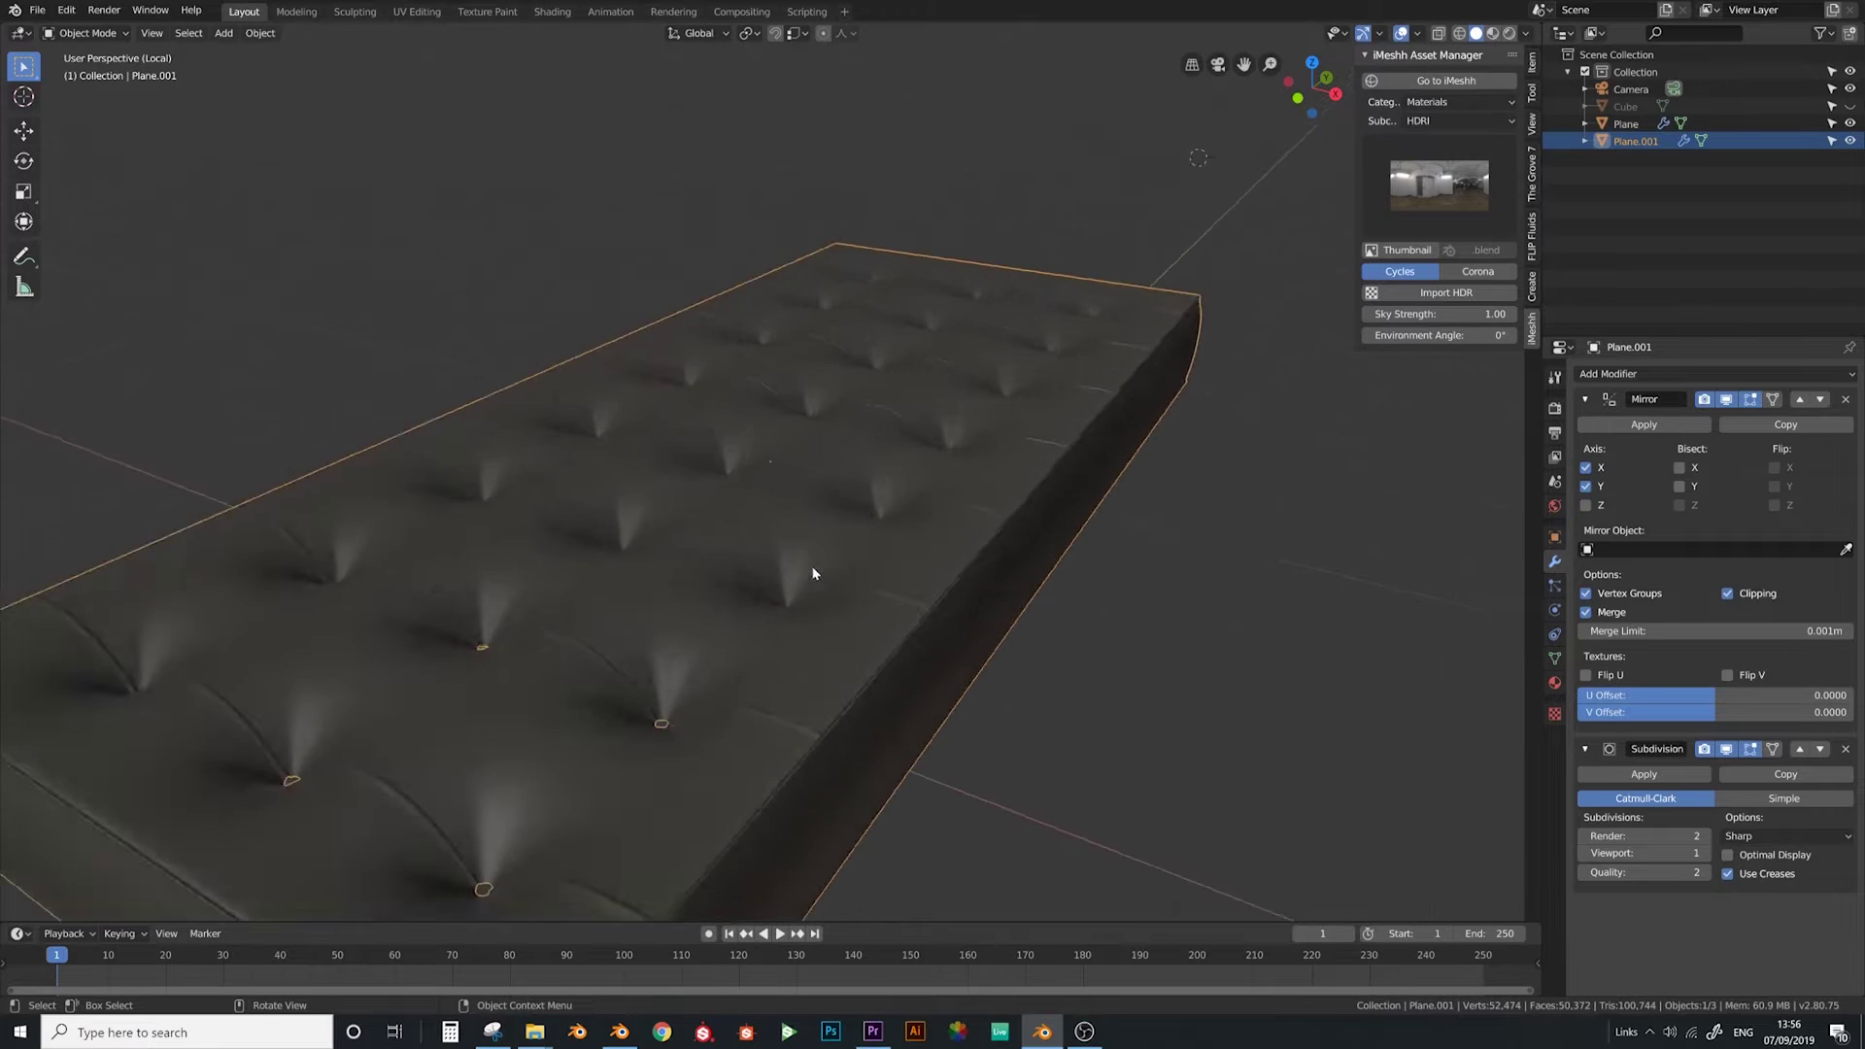
# Open the appended cushion's mesh for editing and nudge one vertex on its tufted top surface
pyautogui.moveTo(762, 555); pyautogui.dragTo(807, 624, button='middle')
pyautogui.press('Tab')
pyautogui.scroll(2, 815, 674)
pyautogui.scroll(3, 807, 624)
pyautogui.keyDown('shift'); pyautogui.moveTo(758, 685); pyautogui.dragTo(772, 629, button='middle'); pyautogui.keyUp('shift')
pyautogui.click(726, 672)
pyautogui.press('g')
pyautogui.click(724, 662)
pyautogui.click(563, 667)
pyautogui.press('g')
pyautogui.rightClick(565, 714)
pyautogui.click(1013, 671)
pyautogui.press('g')
pyautogui.rightClick(738, 533)
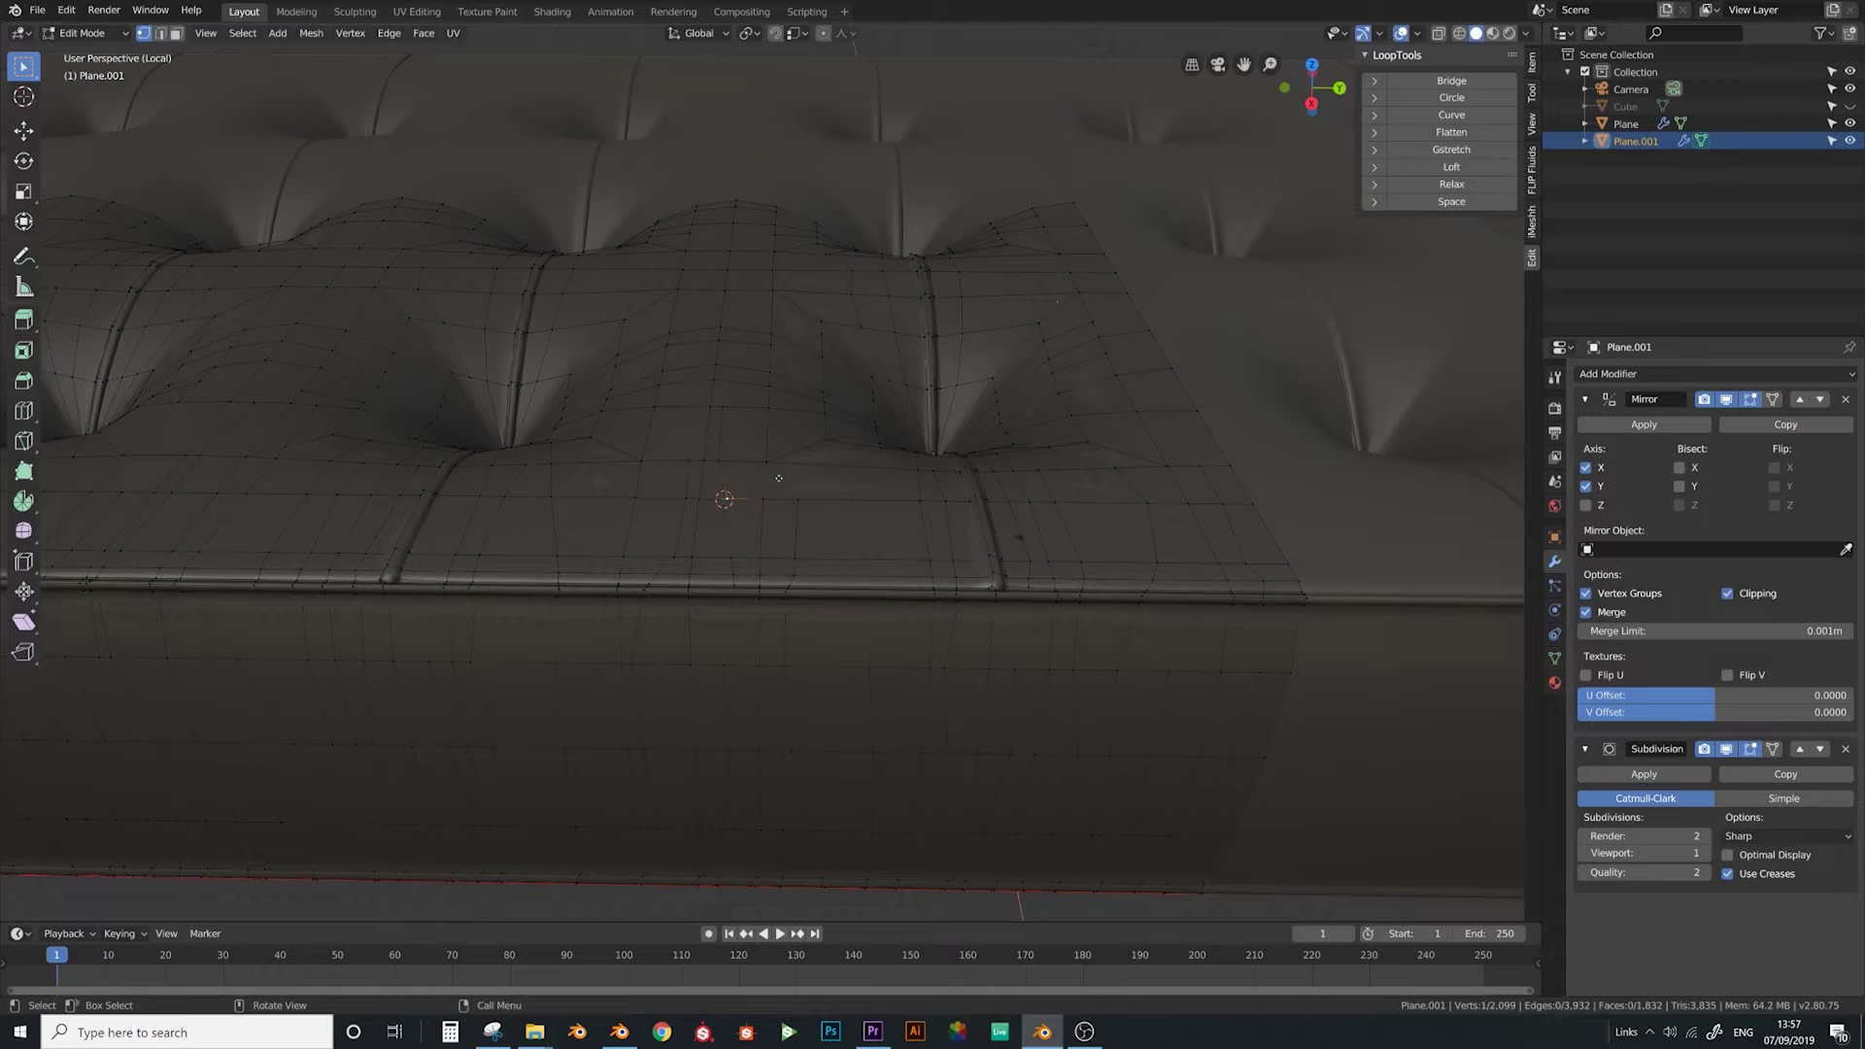
# Select a single vertical cut line near the corner of the cushion's long side in edge select mode
pyautogui.moveTo(741, 524); pyautogui.dragTo(680, 614, button='middle')
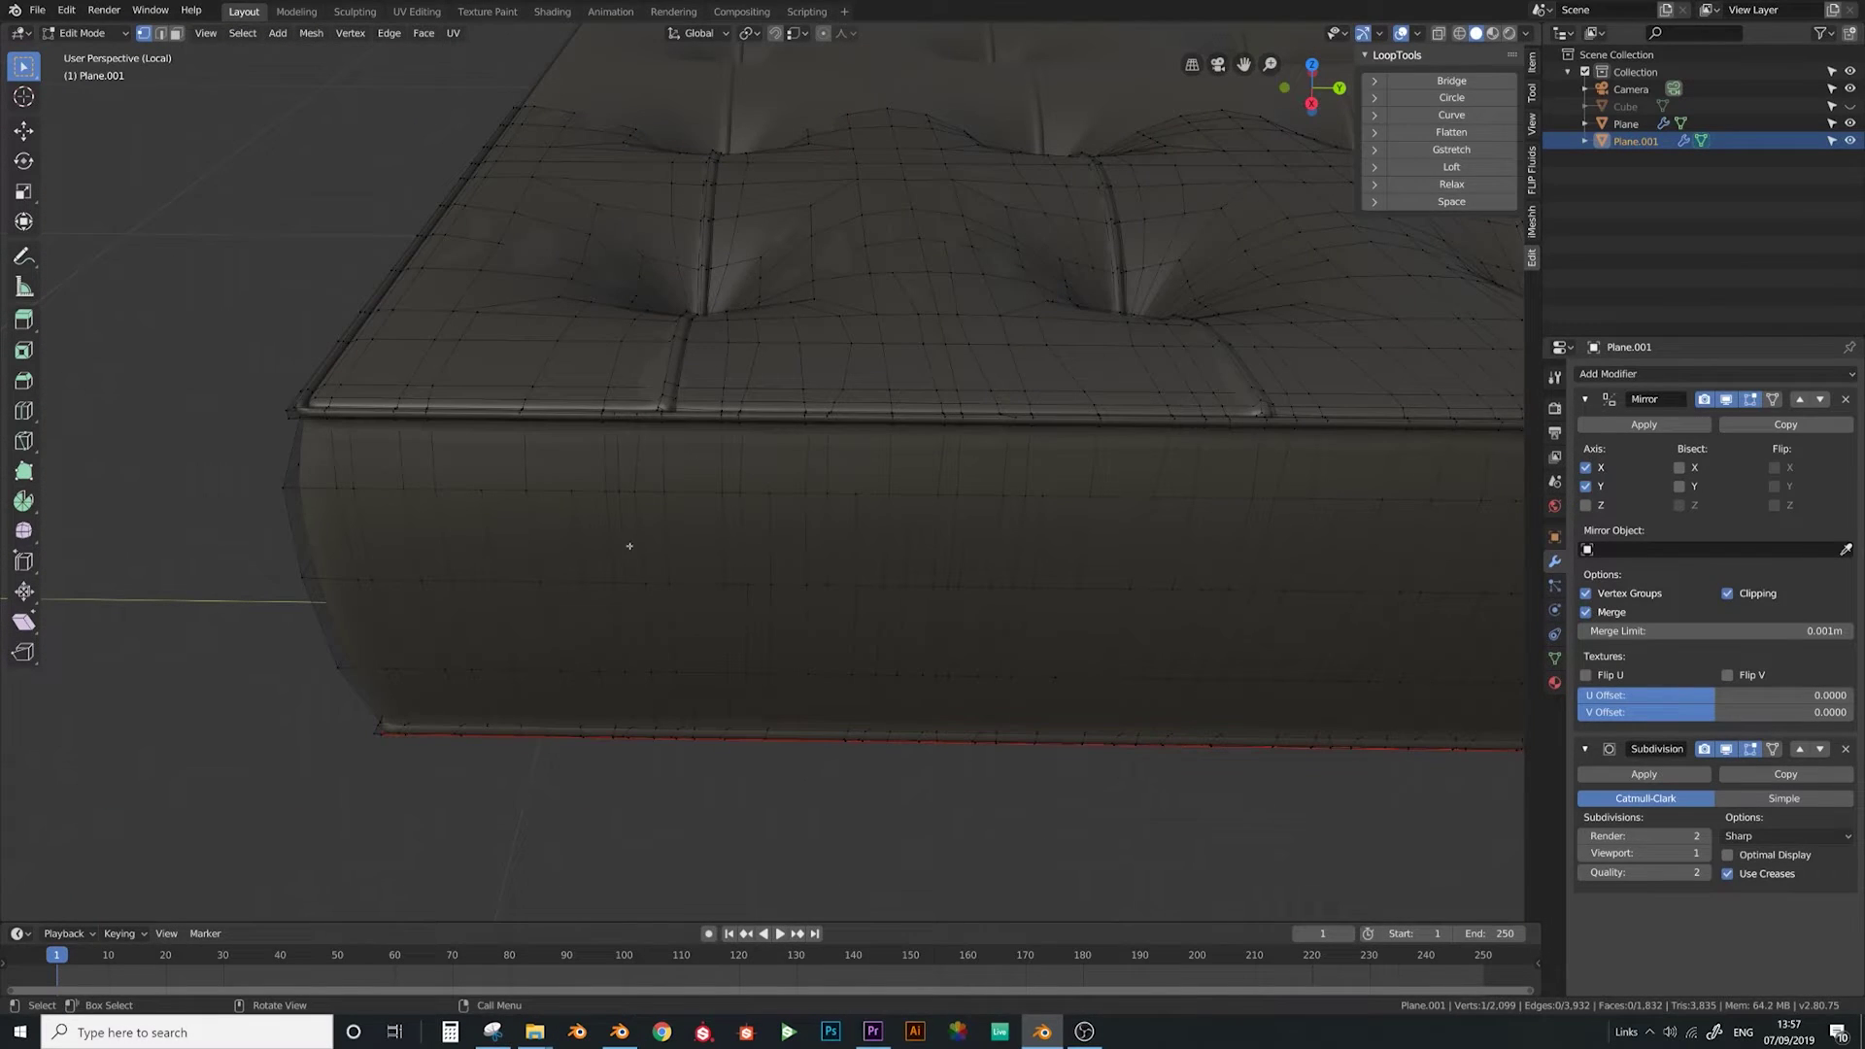
pyautogui.moveTo(507, 444); pyautogui.dragTo(547, 445, button='middle')
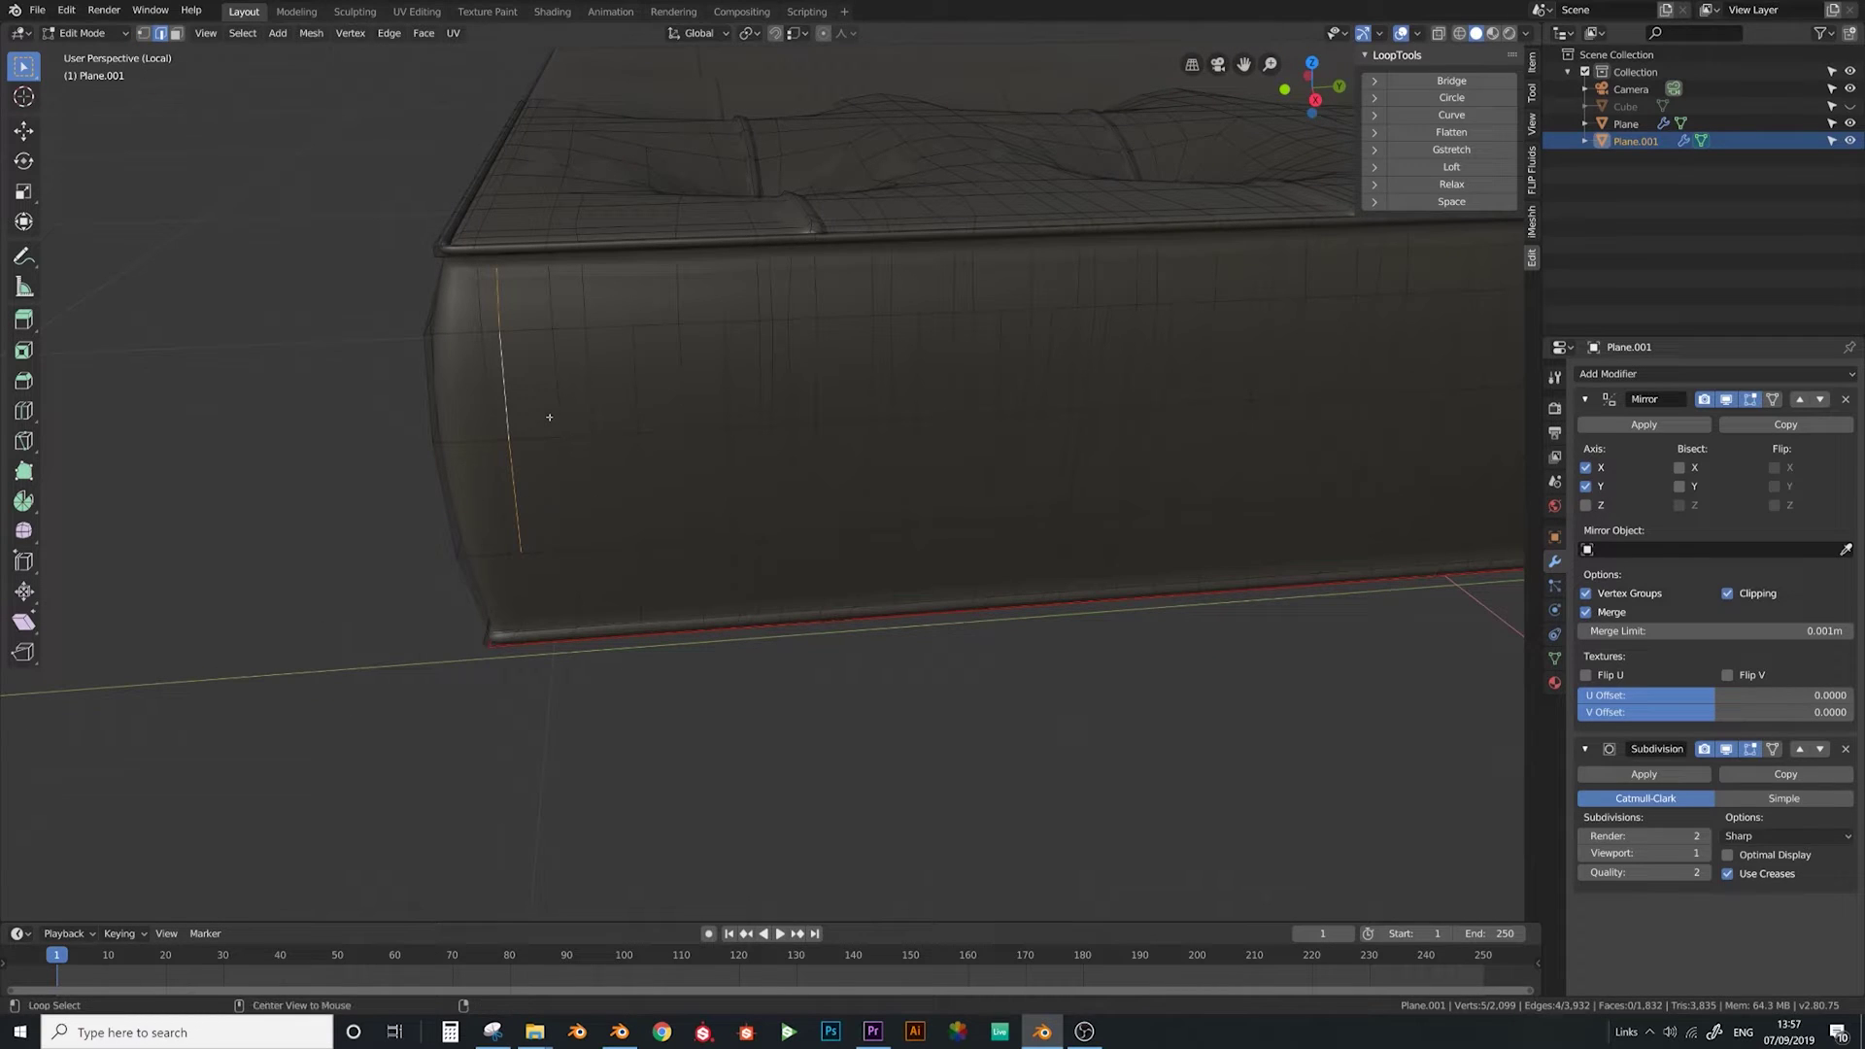
pyautogui.keyDown('alt'); pyautogui.click(725, 385); pyautogui.keyUp('alt')
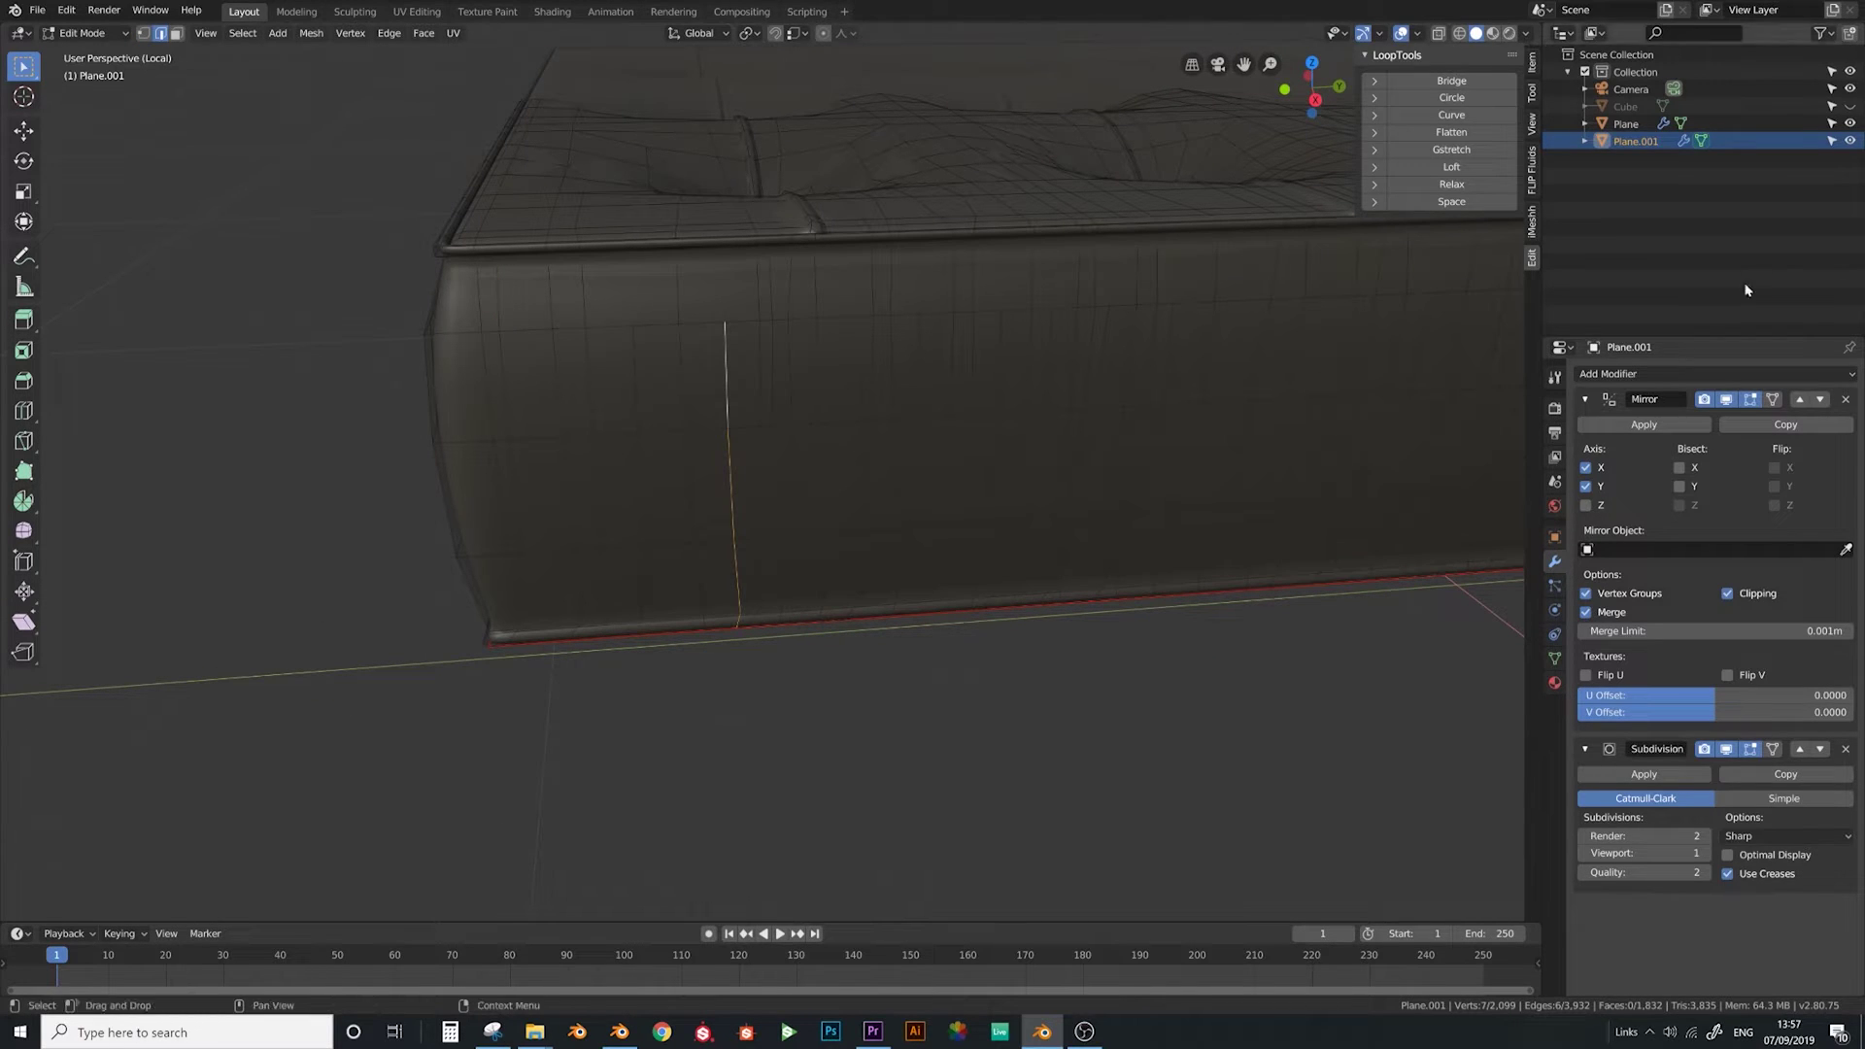
pyautogui.scroll(-5, 1040, 404)
pyautogui.moveTo(1041, 404); pyautogui.dragTo(1016, 425, button='middle')
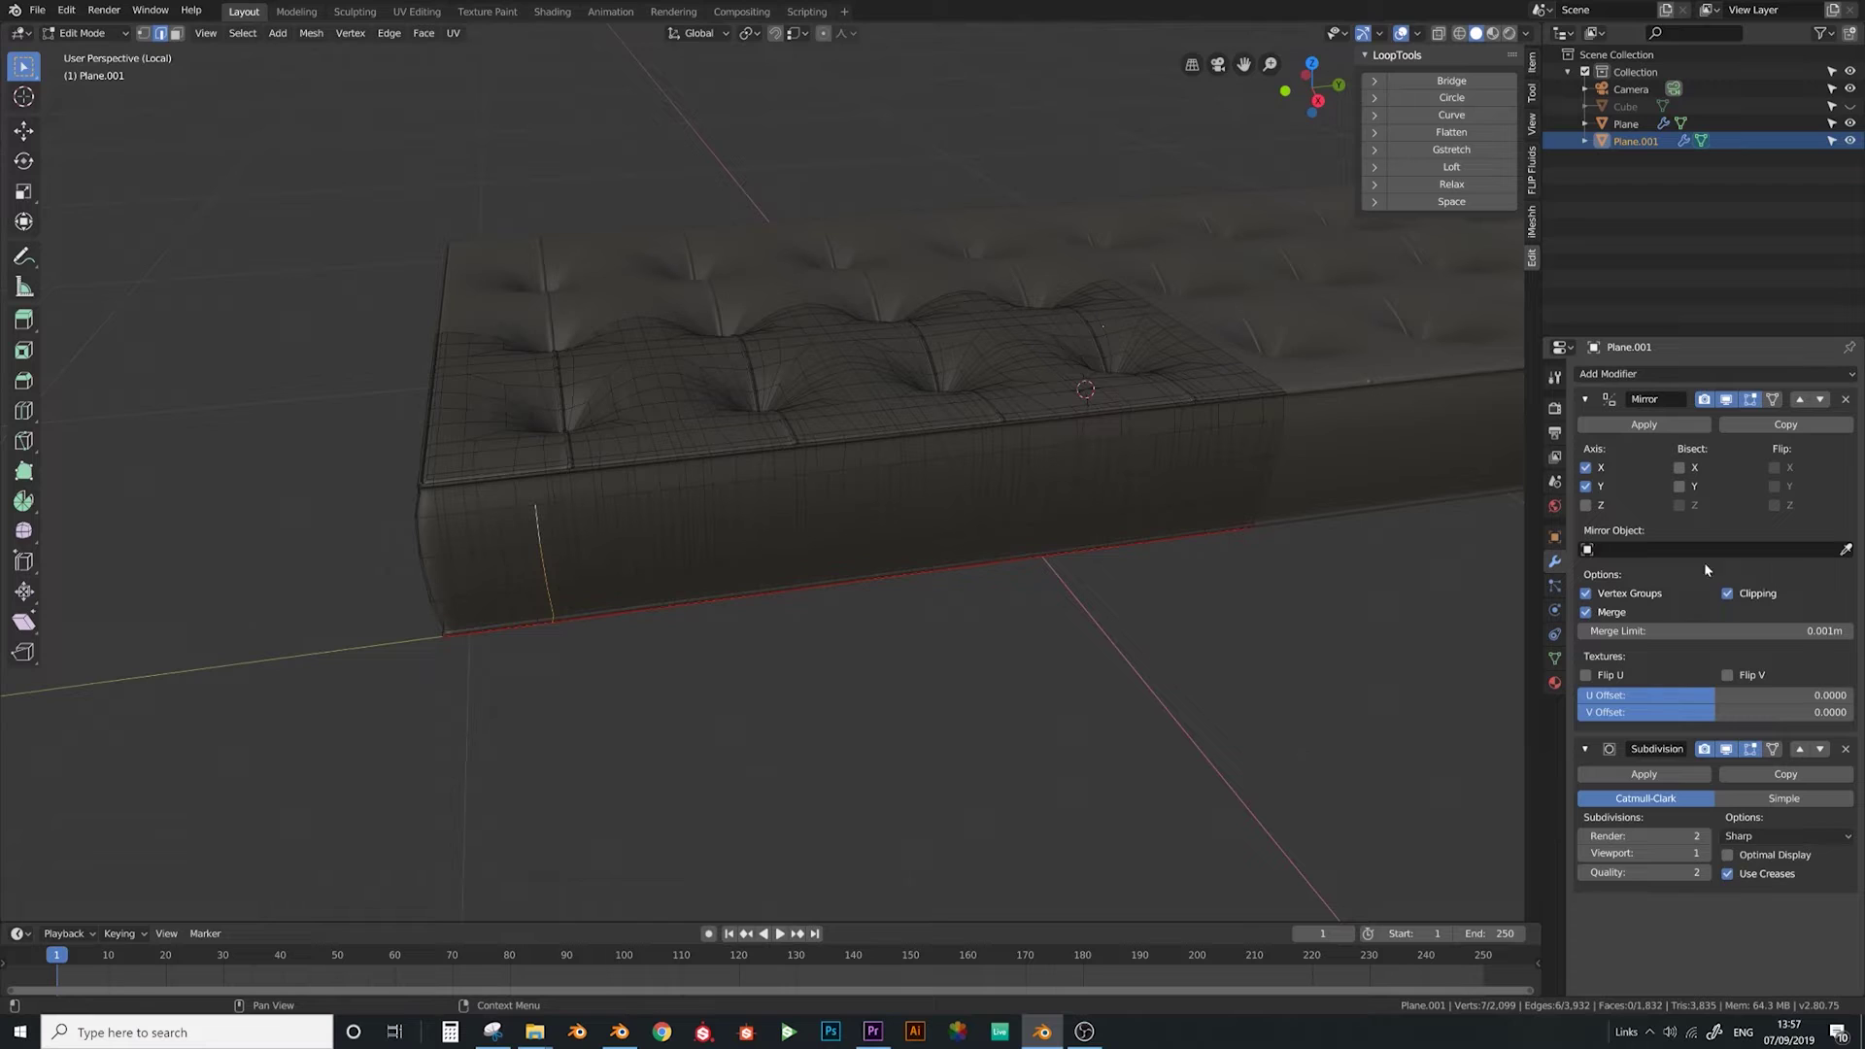
# Disable X in the Mirror modifier and apply the remaining Y mirroring in Object Mode
pyautogui.click(1588, 469)
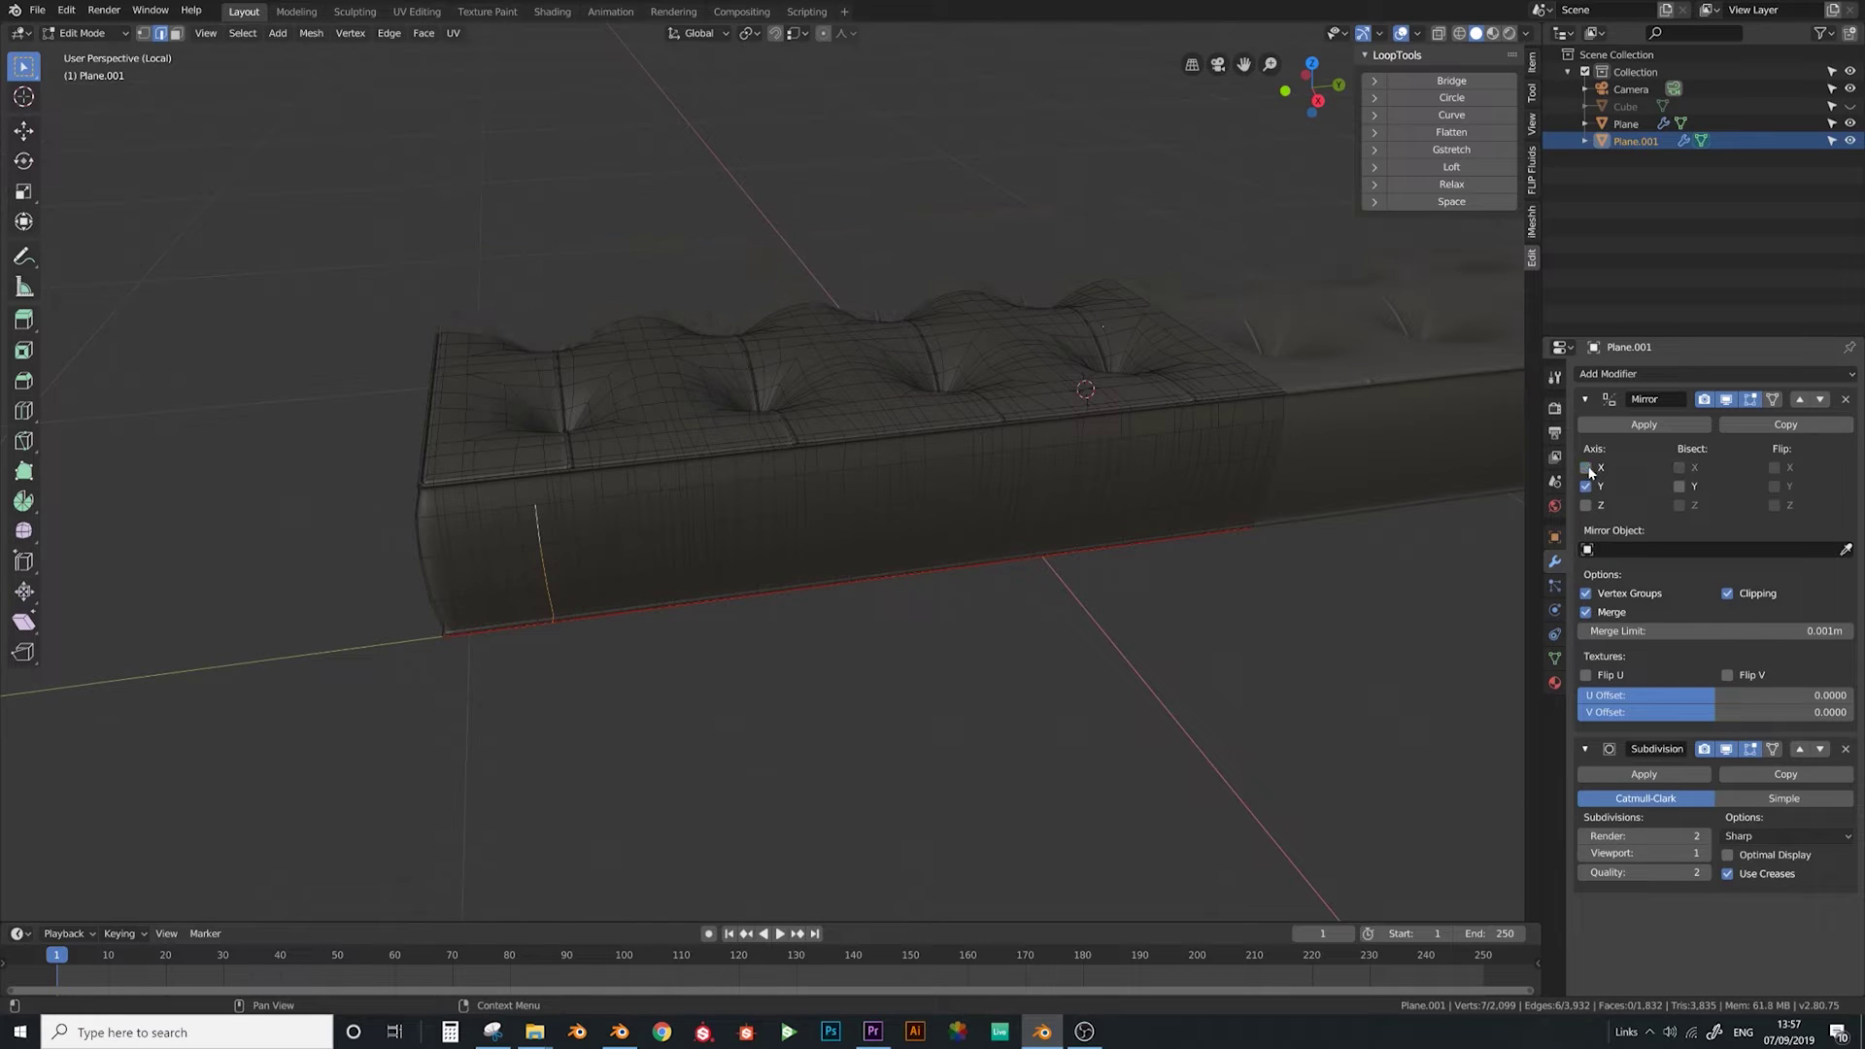
pyautogui.click(1587, 468)
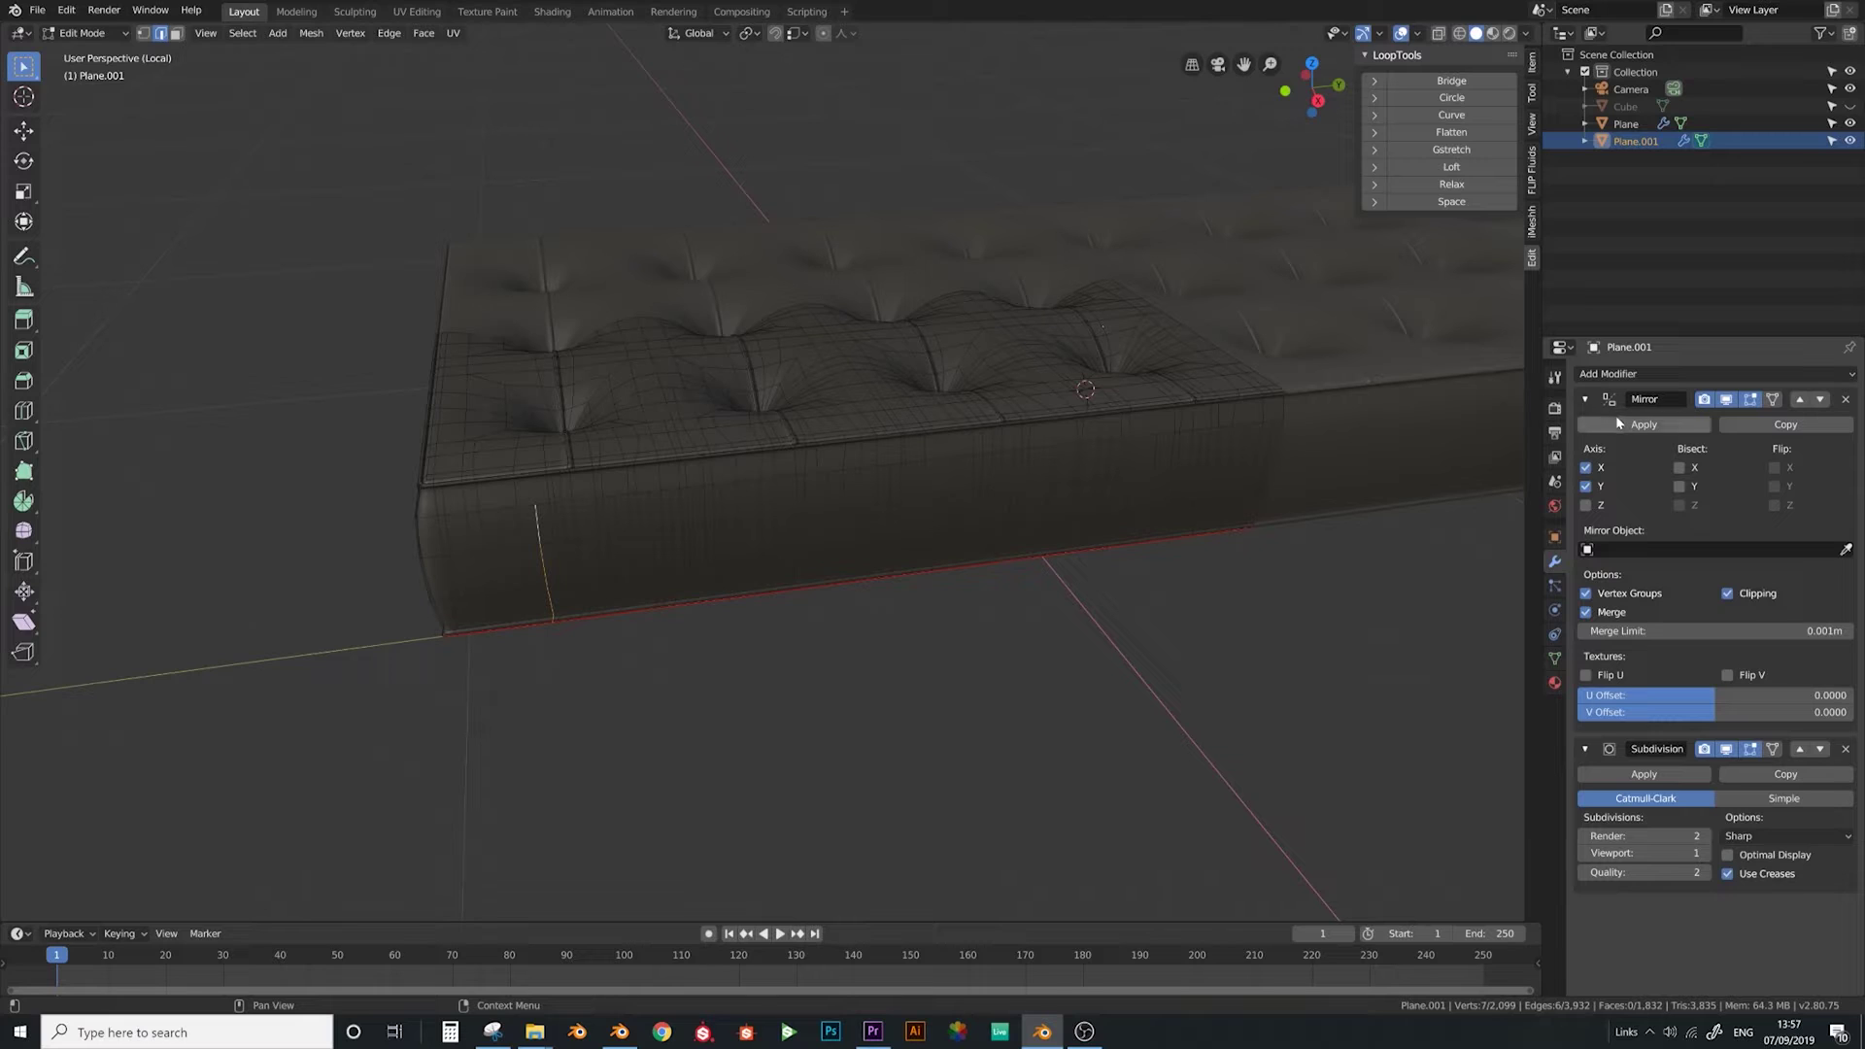
pyautogui.click(1587, 468)
pyautogui.click(1647, 425)
pyautogui.press('Tab')
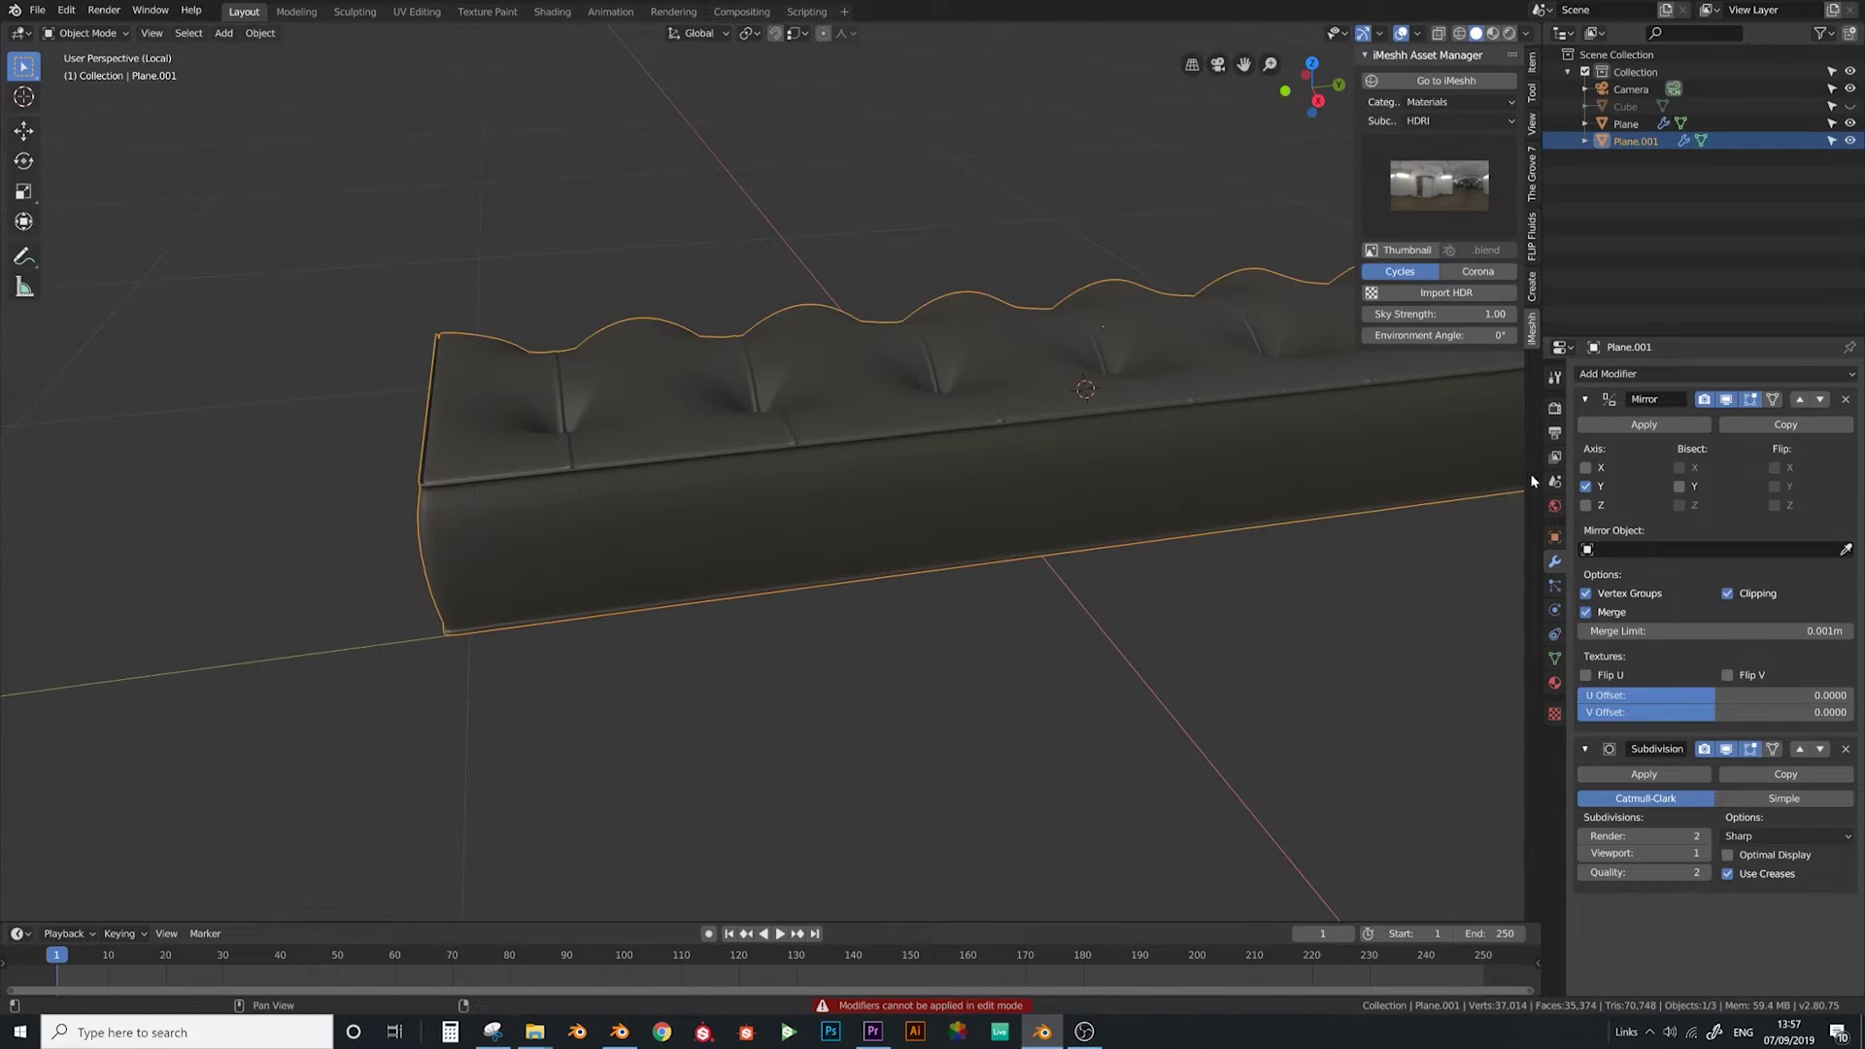
pyautogui.click(1623, 423)
# Add a new Mirror modifier on the X axis and place it above the Subdivision modifier
pyautogui.click(1600, 375)
pyautogui.click(1527, 546)
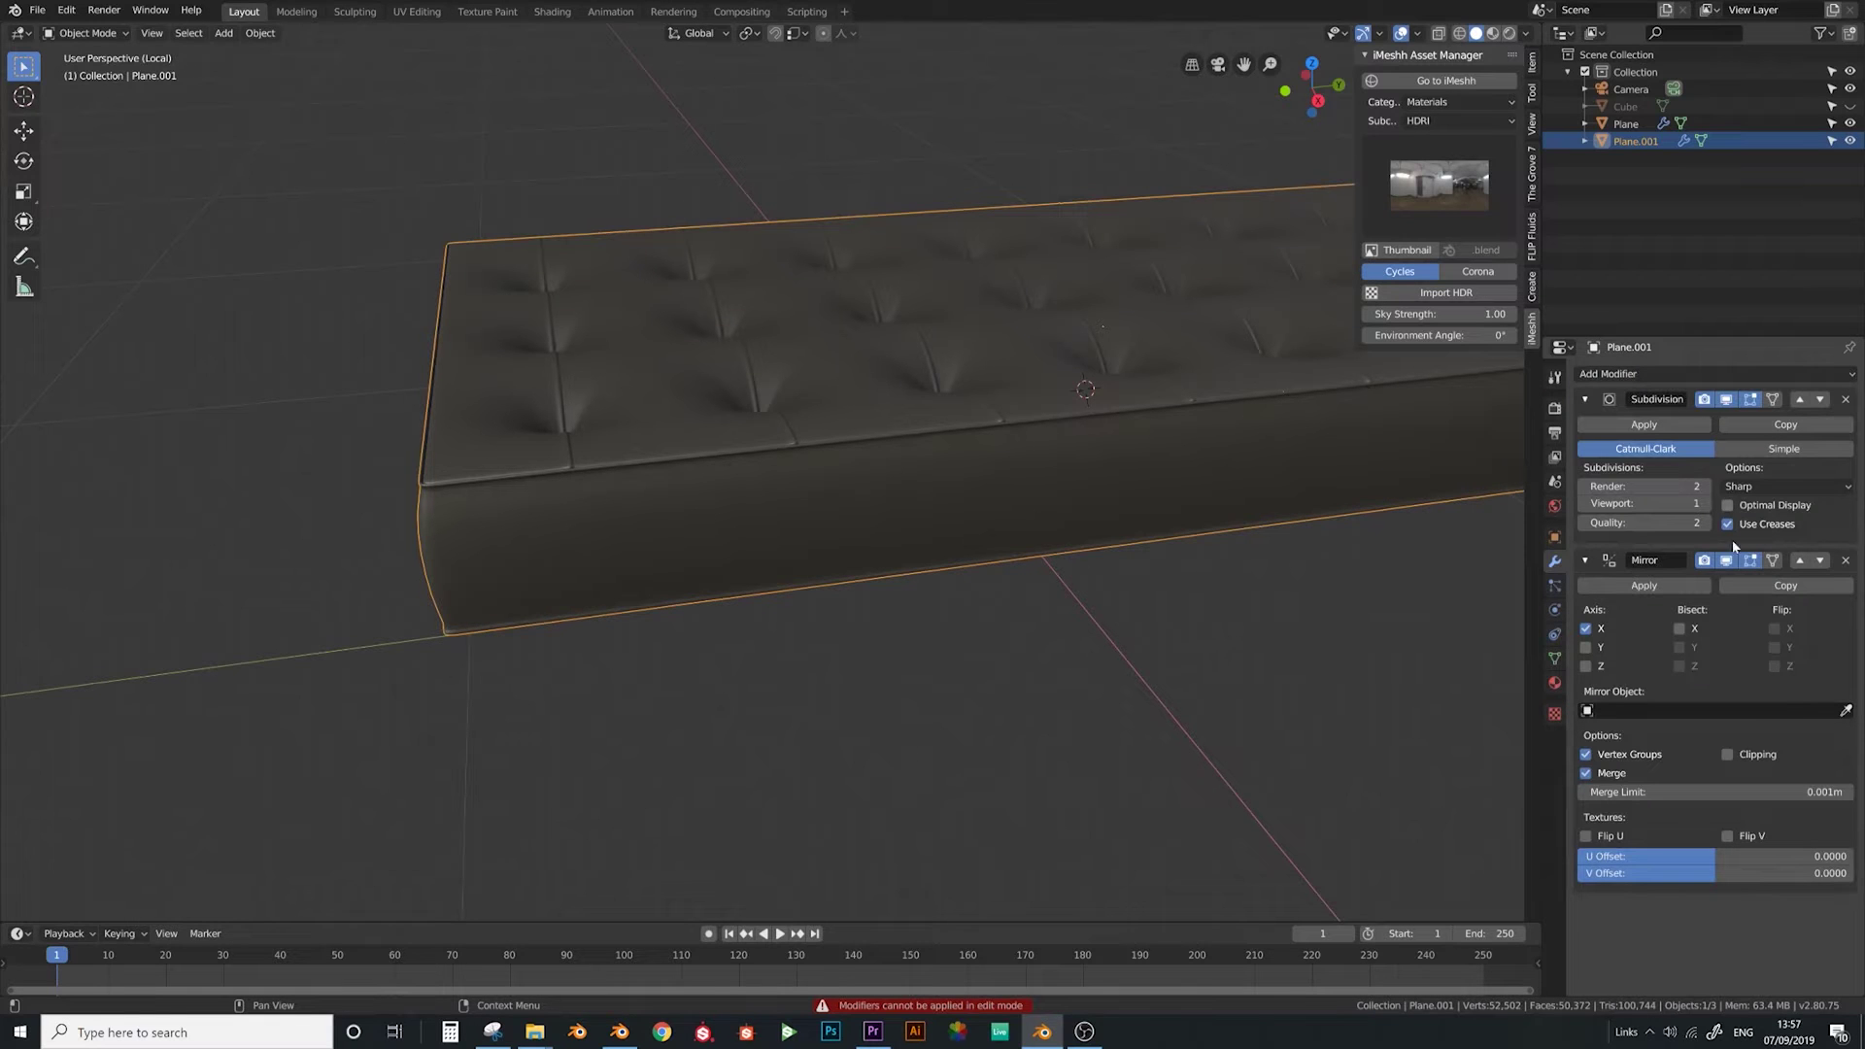
pyautogui.click(1800, 561)
# Select five vertical cut lines near the corner of the long side and try pushing them inward with Shrink/Fatten
pyautogui.moveTo(1078, 573)
pyautogui.mouseDown(button='middle')
pyautogui.moveTo(1144, 550)
pyautogui.moveTo(1091, 563)
pyautogui.mouseUp(button='middle')
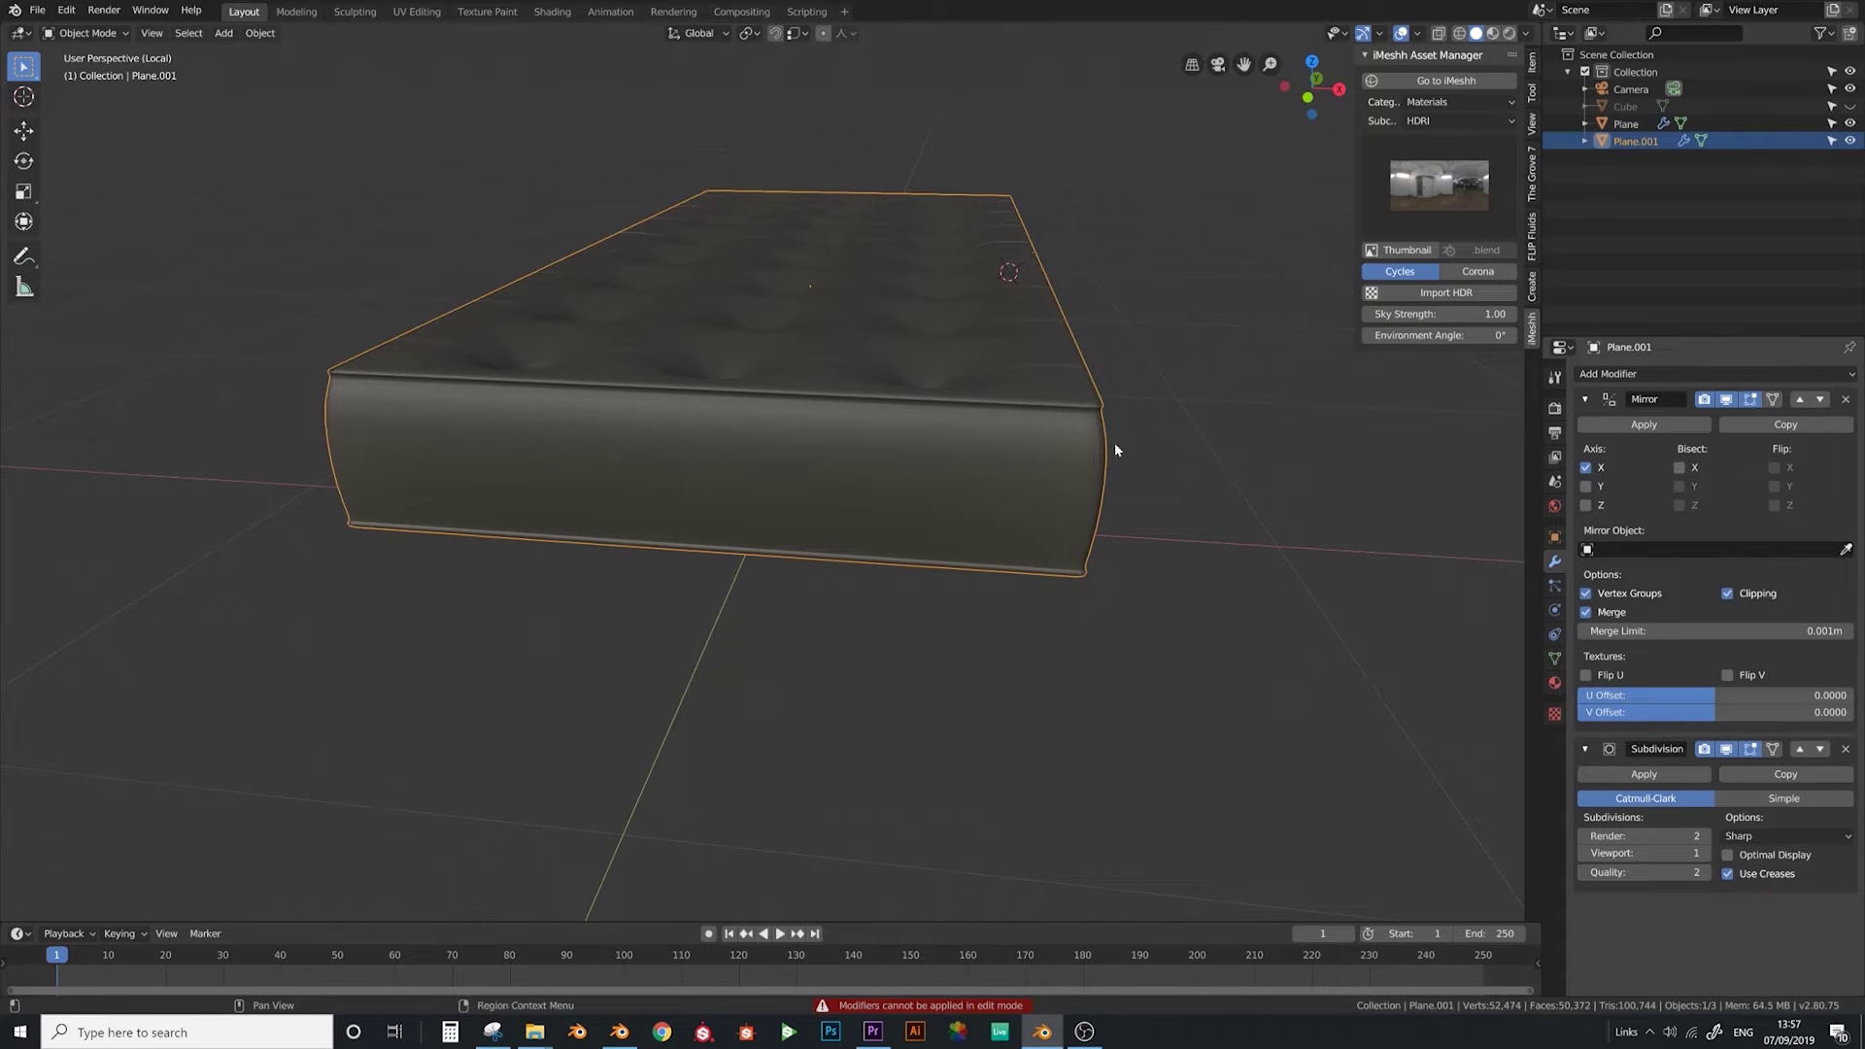
pyautogui.moveTo(695, 354)
pyautogui.mouseDown(button='middle')
pyautogui.moveTo(822, 341)
pyautogui.moveTo(834, 375)
pyautogui.moveTo(683, 358)
pyautogui.mouseUp(button='middle')
pyautogui.press('Tab')
pyautogui.moveTo(695, 451); pyautogui.dragTo(804, 377, button='middle')
pyautogui.moveTo(987, 347); pyautogui.dragTo(550, 456, button='middle')
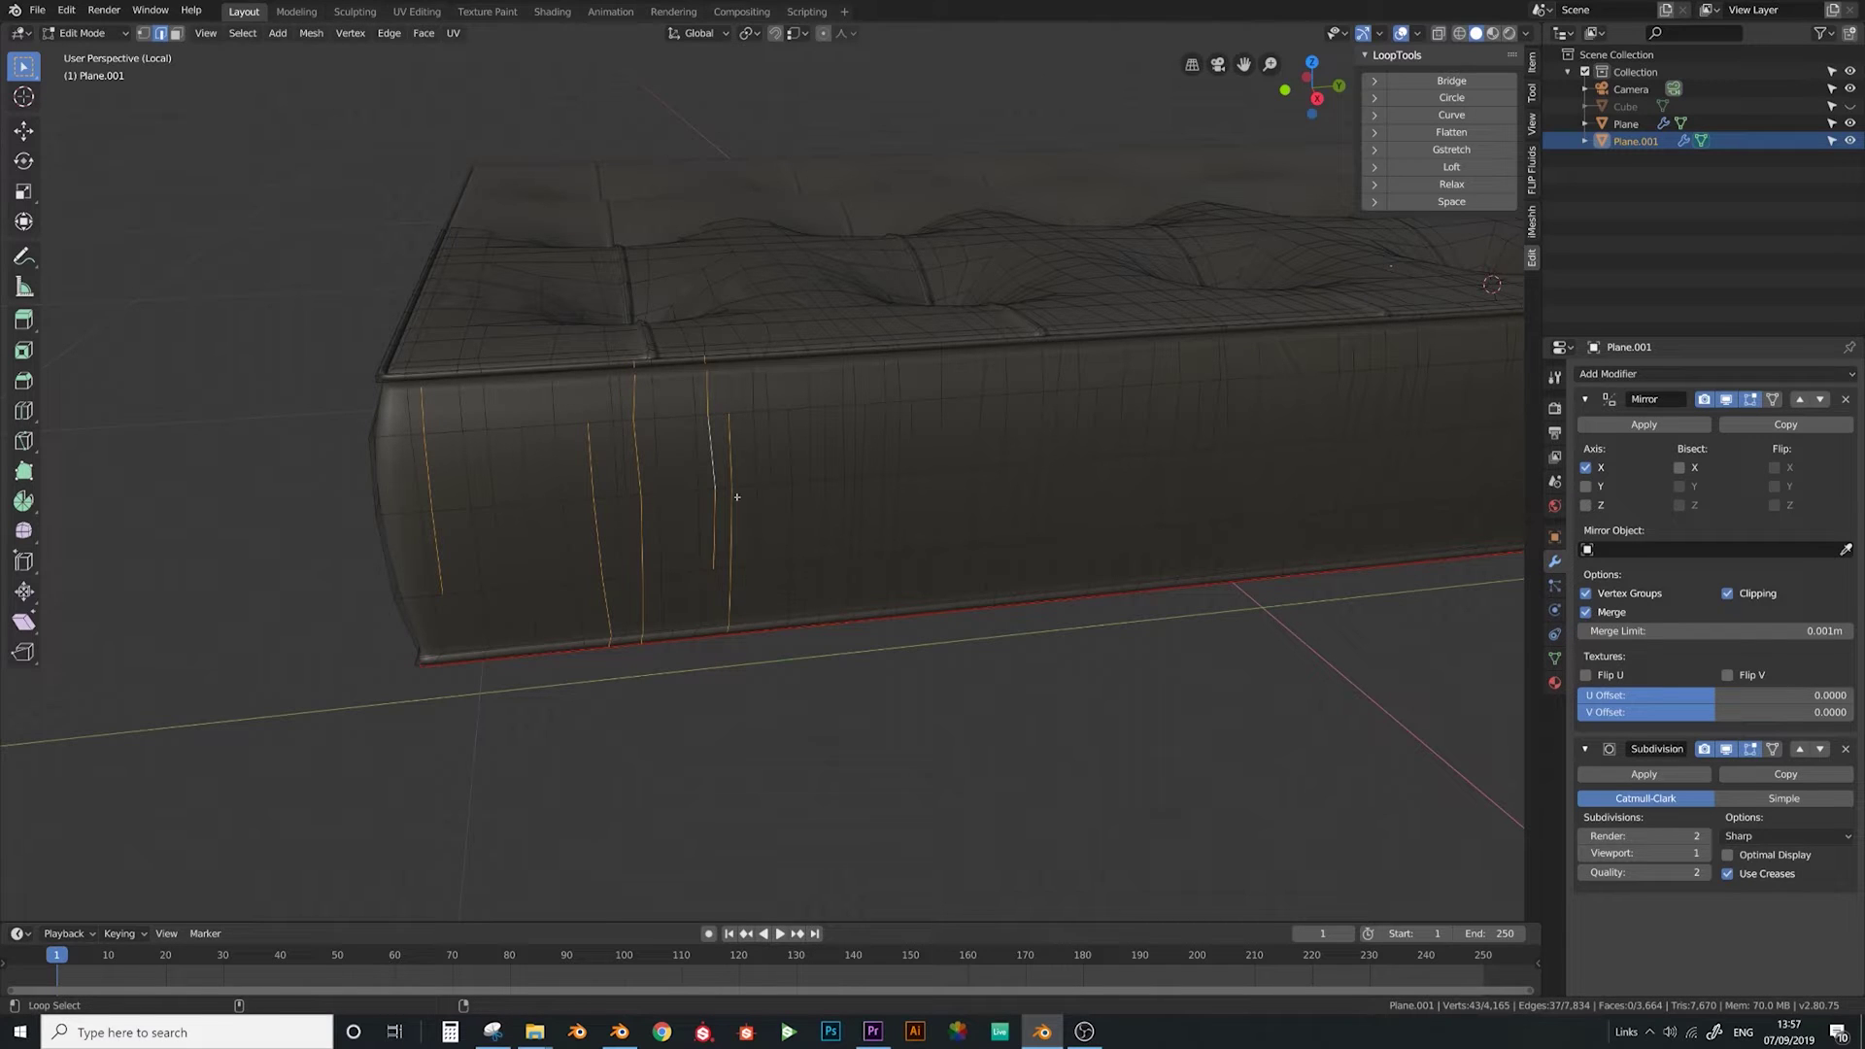
pyautogui.hotkey('alt', 's')
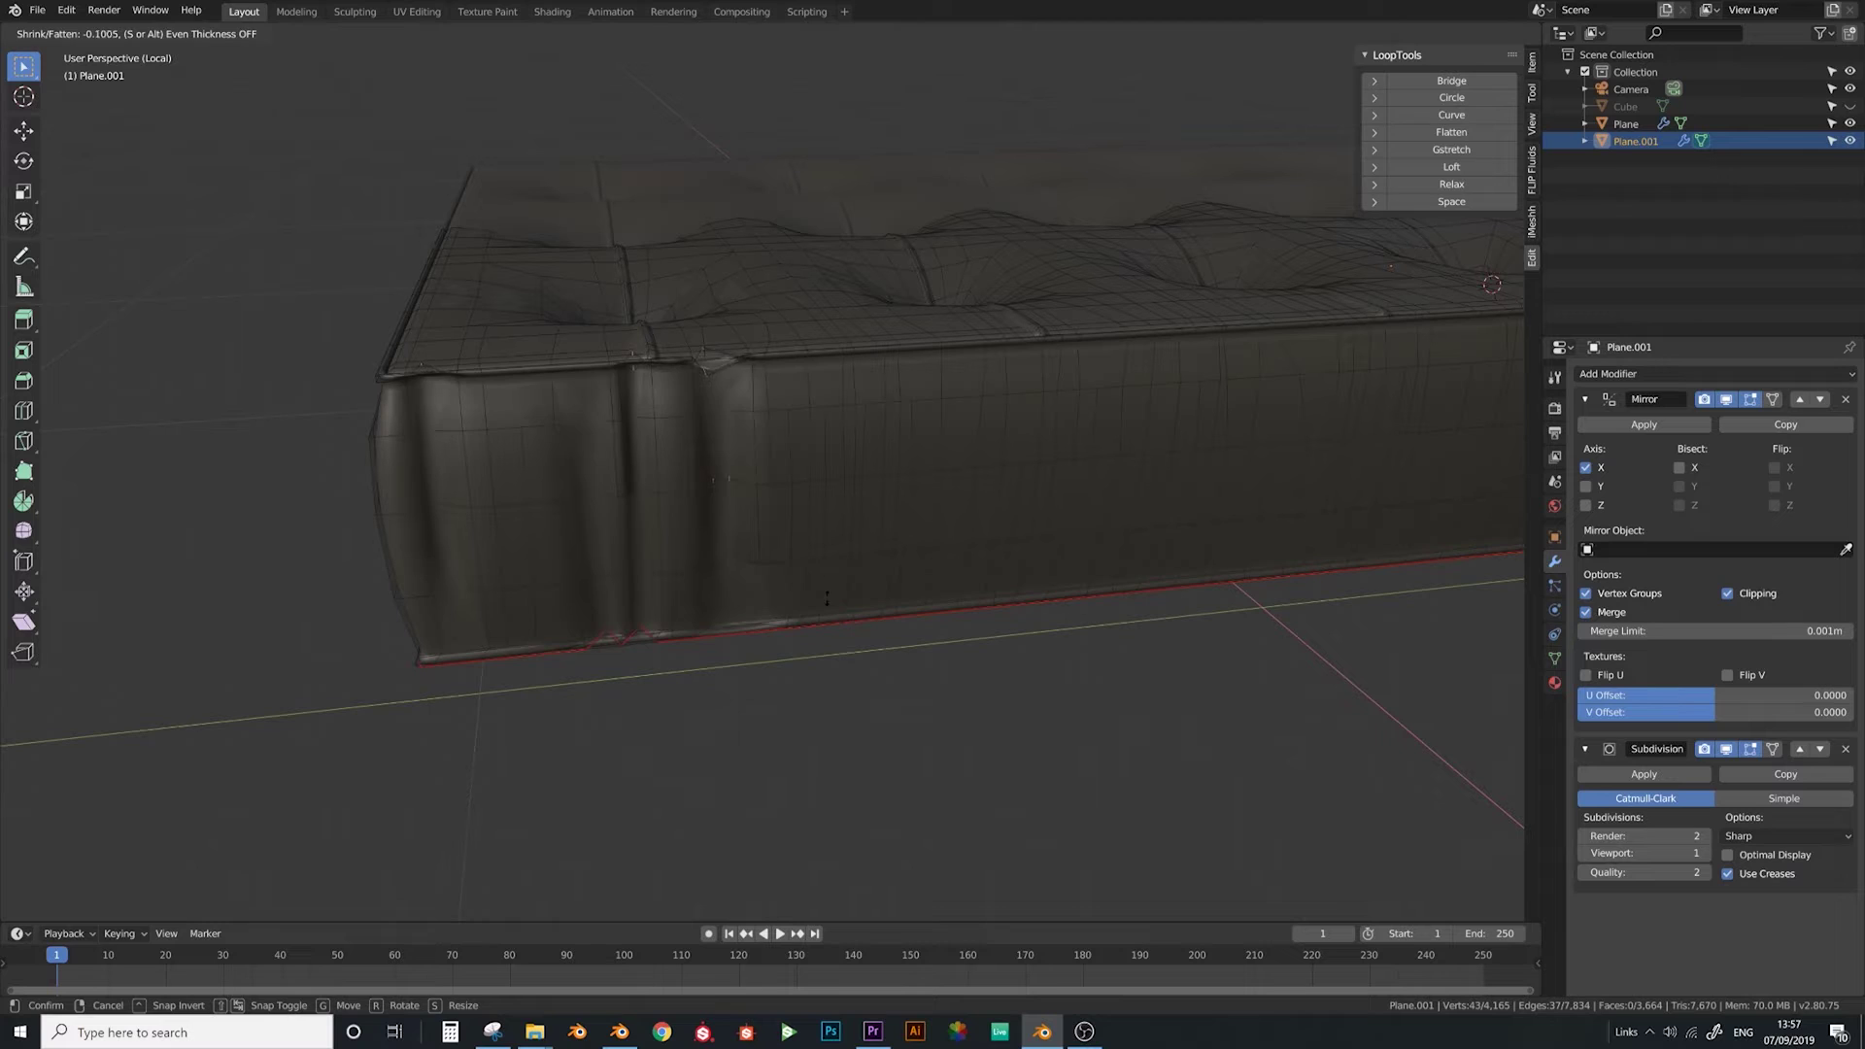
pyautogui.press('Escape')
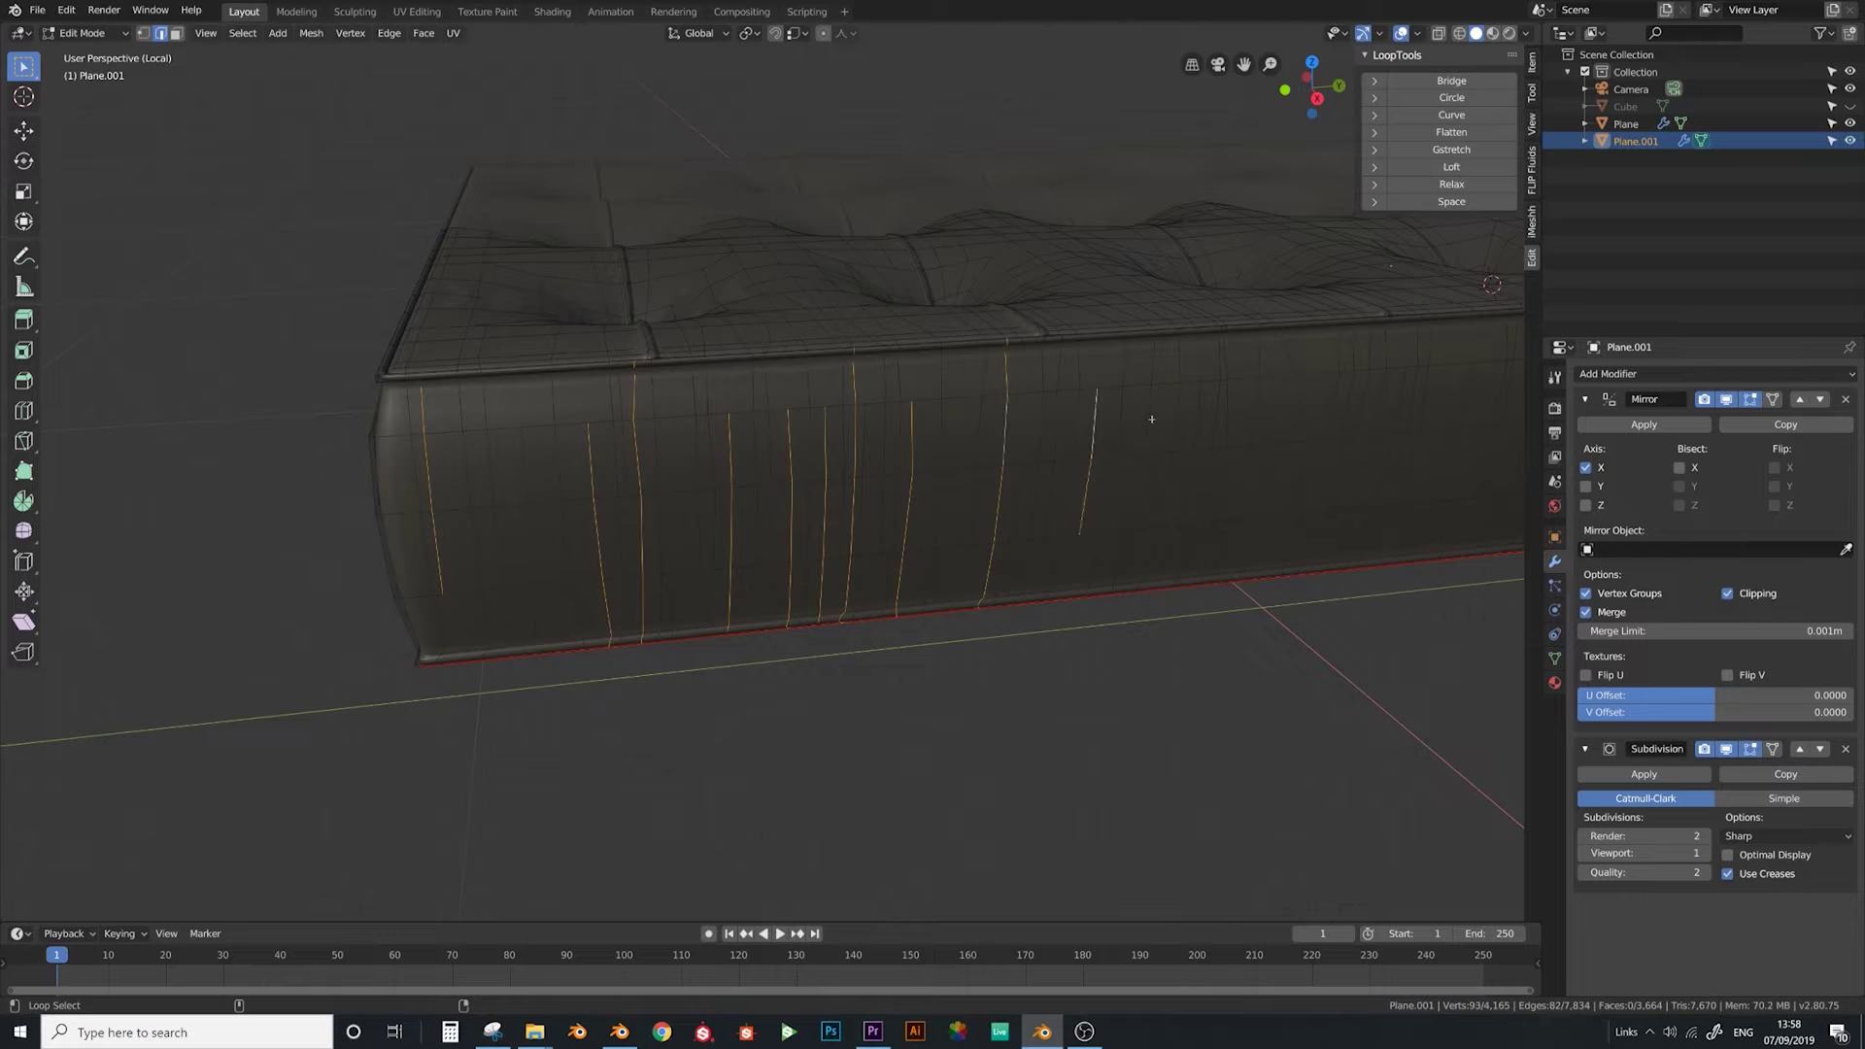
# Extend the selection with irregularly spaced vertical cut lines along the whole long side up to the far corner
pyautogui.moveTo(1253, 406); pyautogui.dragTo(1002, 443, button='middle')
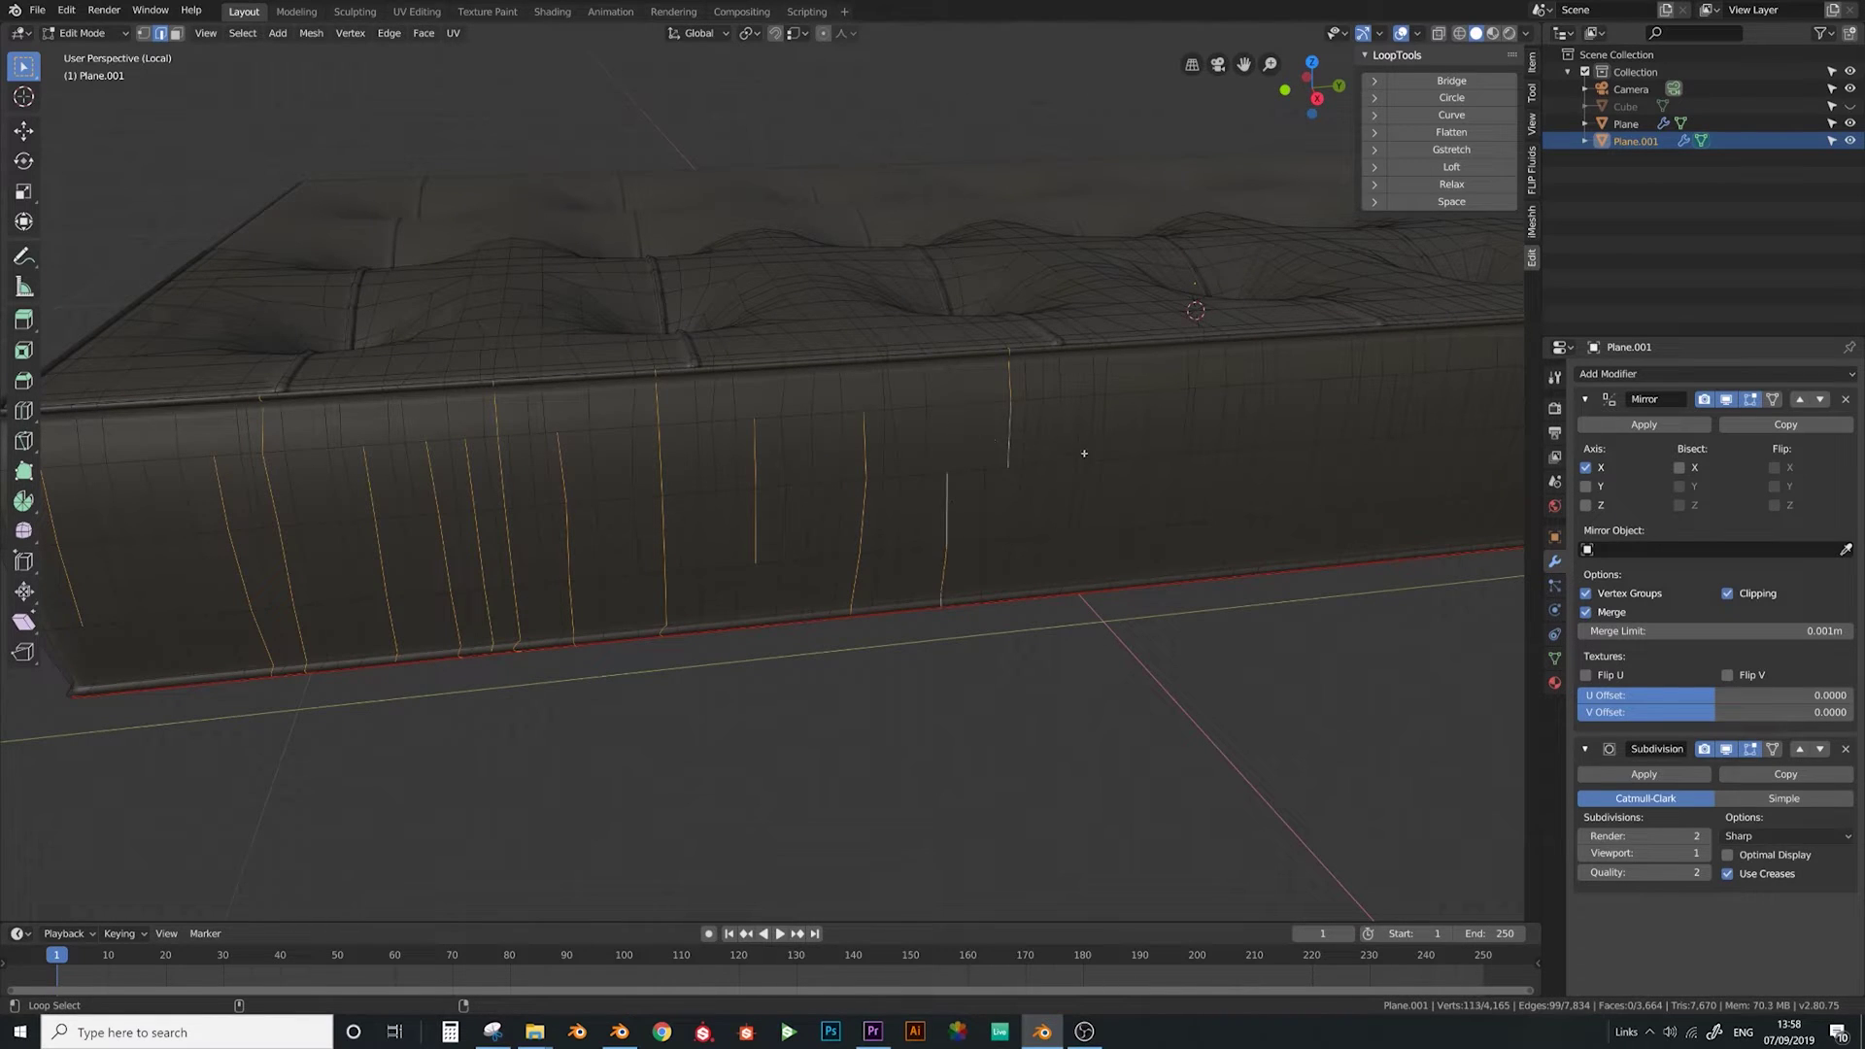
pyautogui.moveTo(1204, 472); pyautogui.dragTo(1042, 462, button='middle')
pyautogui.keyDown('alt'); pyautogui.keyDown('shift'); pyautogui.click(1141, 448); pyautogui.keyUp('shift'); pyautogui.keyUp('alt')
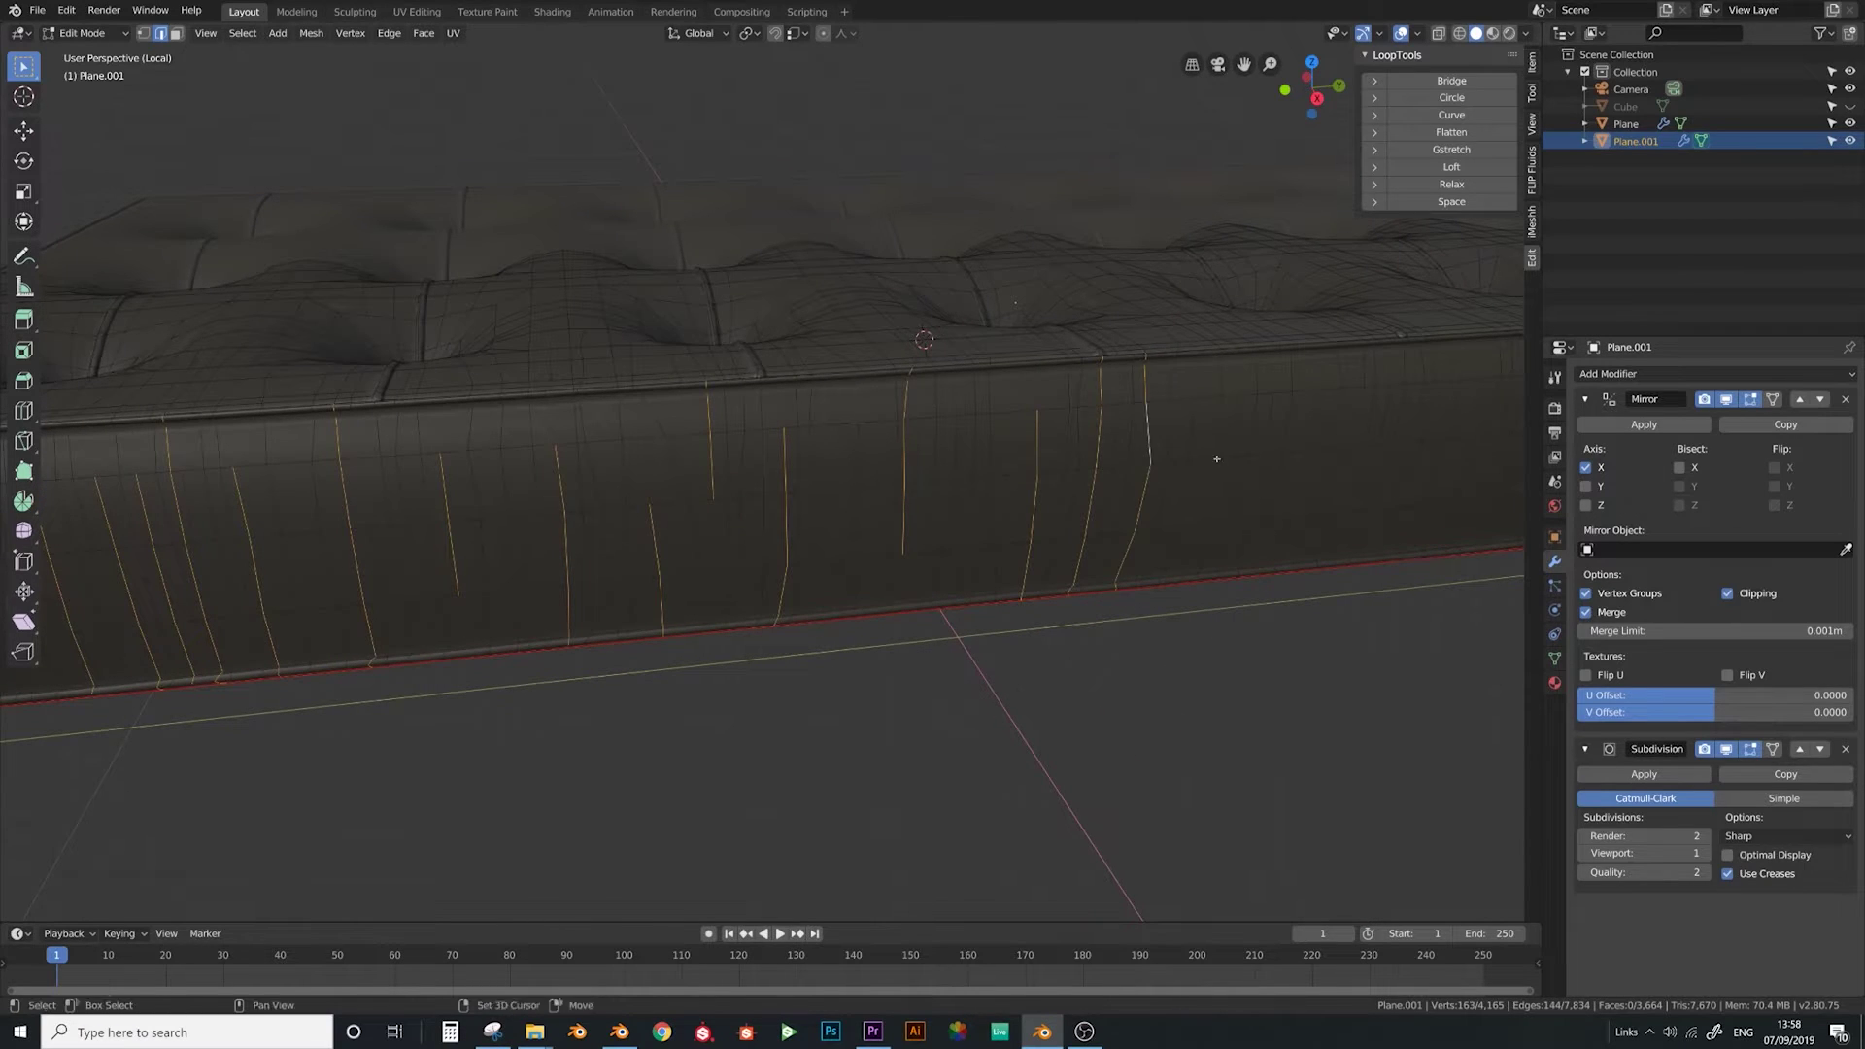
pyautogui.moveTo(1211, 458); pyautogui.dragTo(939, 444, button='middle')
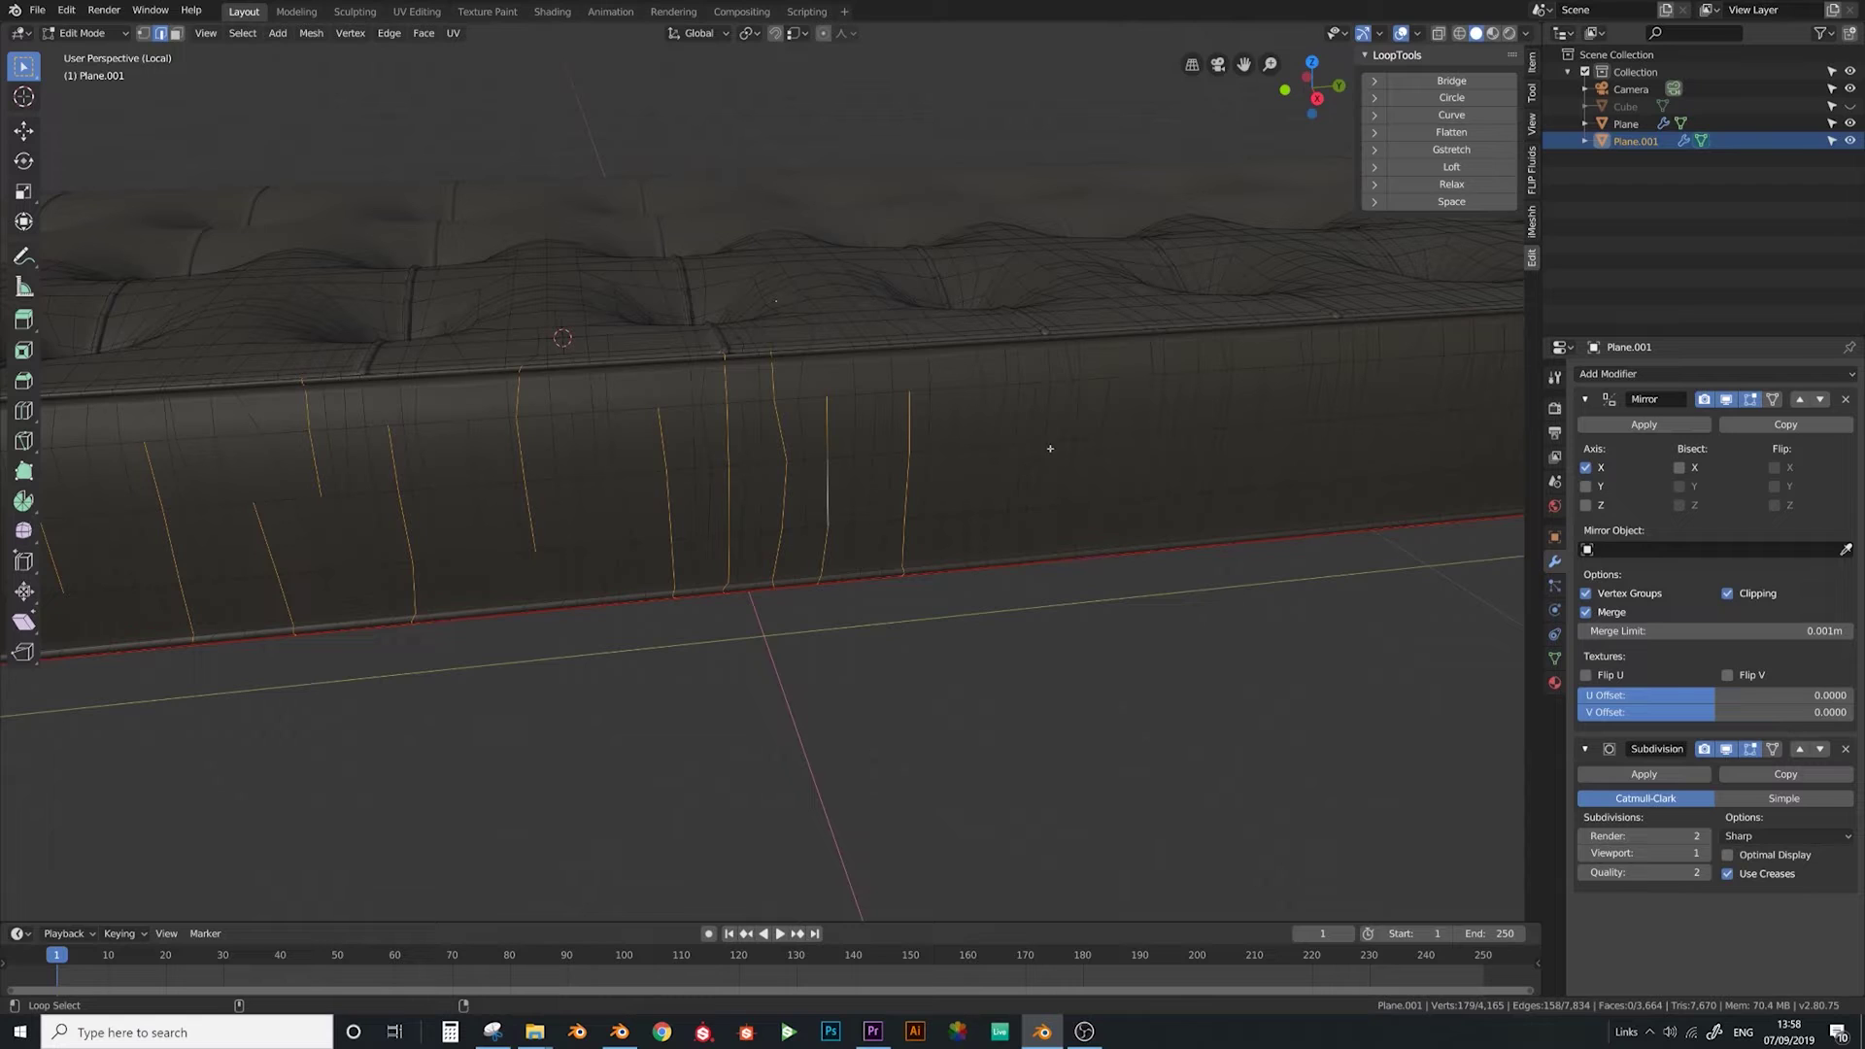
pyautogui.moveTo(1165, 478); pyautogui.dragTo(961, 428, button='middle')
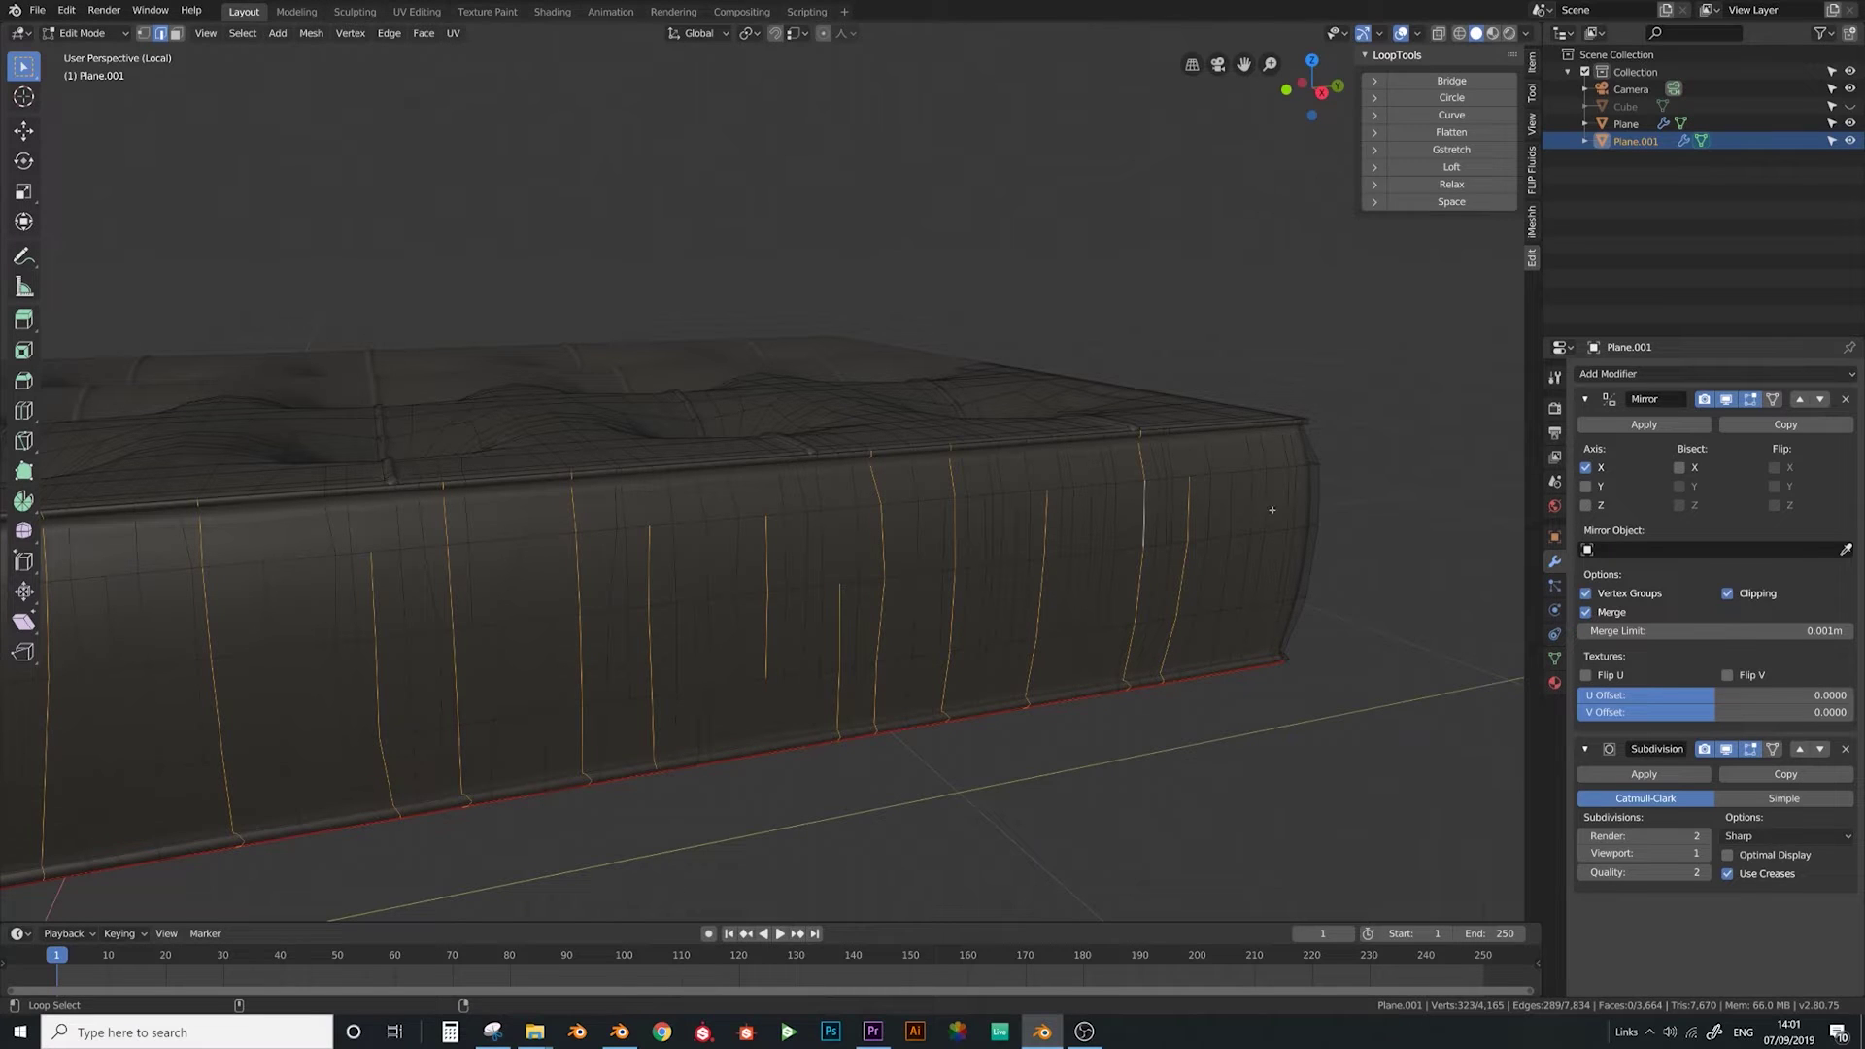
pyautogui.scroll(-6, 987, 670)
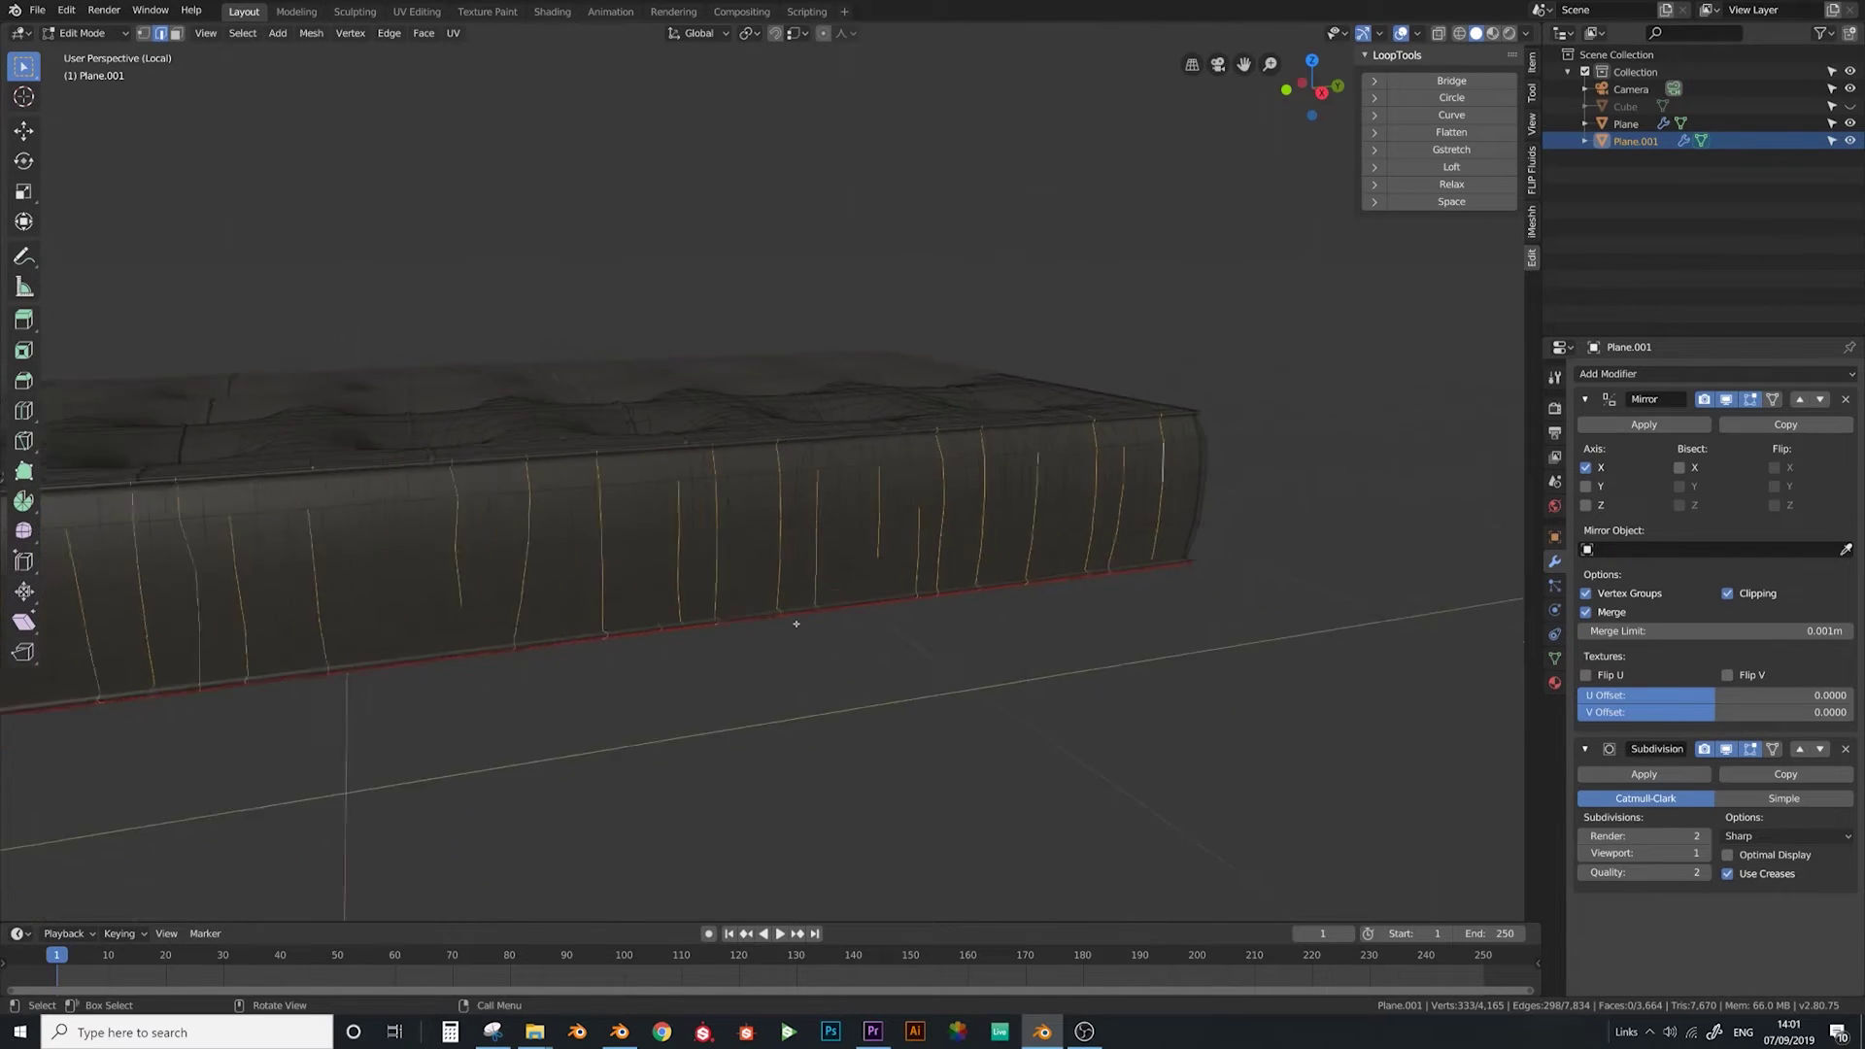
pyautogui.scroll(5, 736, 615)
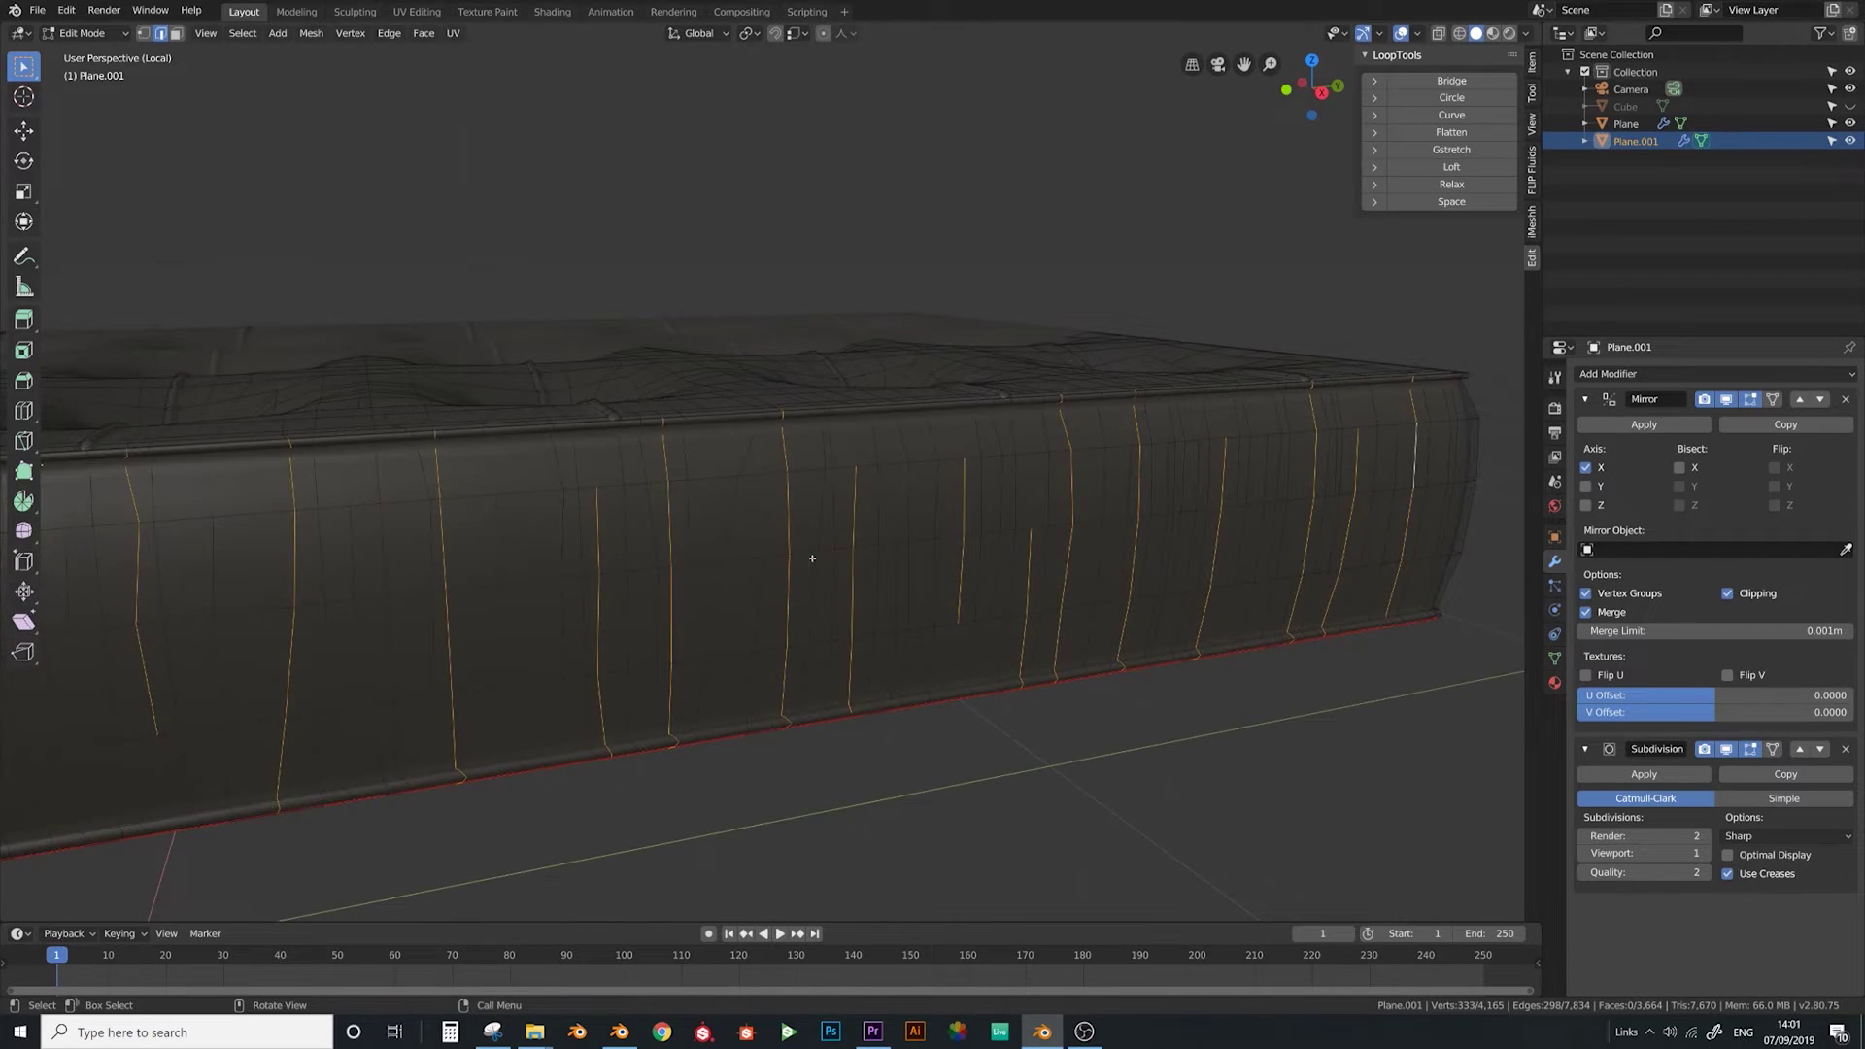
# Switch to vertex selection and test-move the selected cut lines beside the top piping
pyautogui.press('KP_1')
pyautogui.press('z')
pyautogui.click(411, 603)
pyautogui.moveTo(484, 403)
pyautogui.keyDown('shift'); pyautogui.mouseDown(button='middle')
pyautogui.moveTo(595, 417)
pyautogui.moveTo(641, 339)
pyautogui.moveTo(624, 395)
pyautogui.moveTo(612, 375)
pyautogui.moveTo(639, 362)
pyautogui.moveTo(633, 446)
pyautogui.mouseUp(button='middle'); pyautogui.keyUp('shift')
pyautogui.scroll(1, 595, 418)
pyautogui.click(146, 34)
pyautogui.scroll(4, 543, 486)
pyautogui.press('z')
pyautogui.click(719, 464)
pyautogui.press('g')
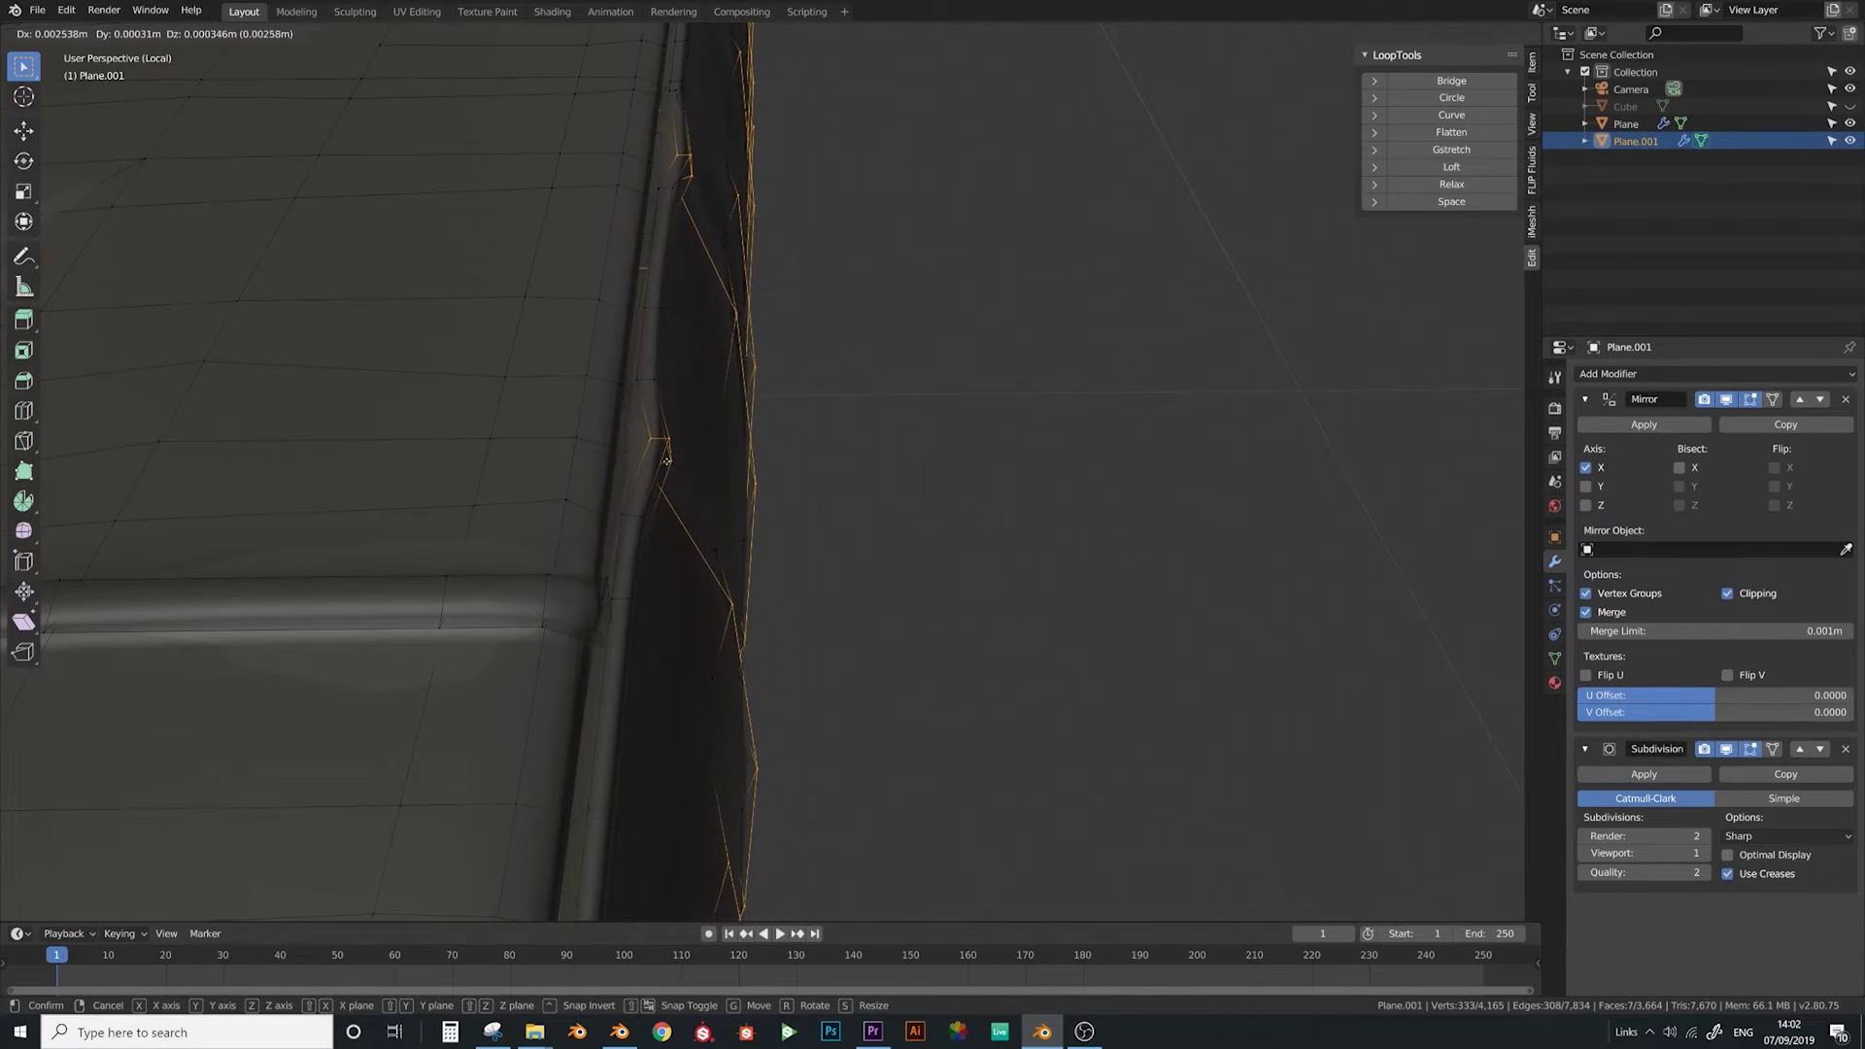
pyautogui.click(658, 452)
pyautogui.moveTo(656, 453); pyautogui.dragTo(652, 421, button='middle')
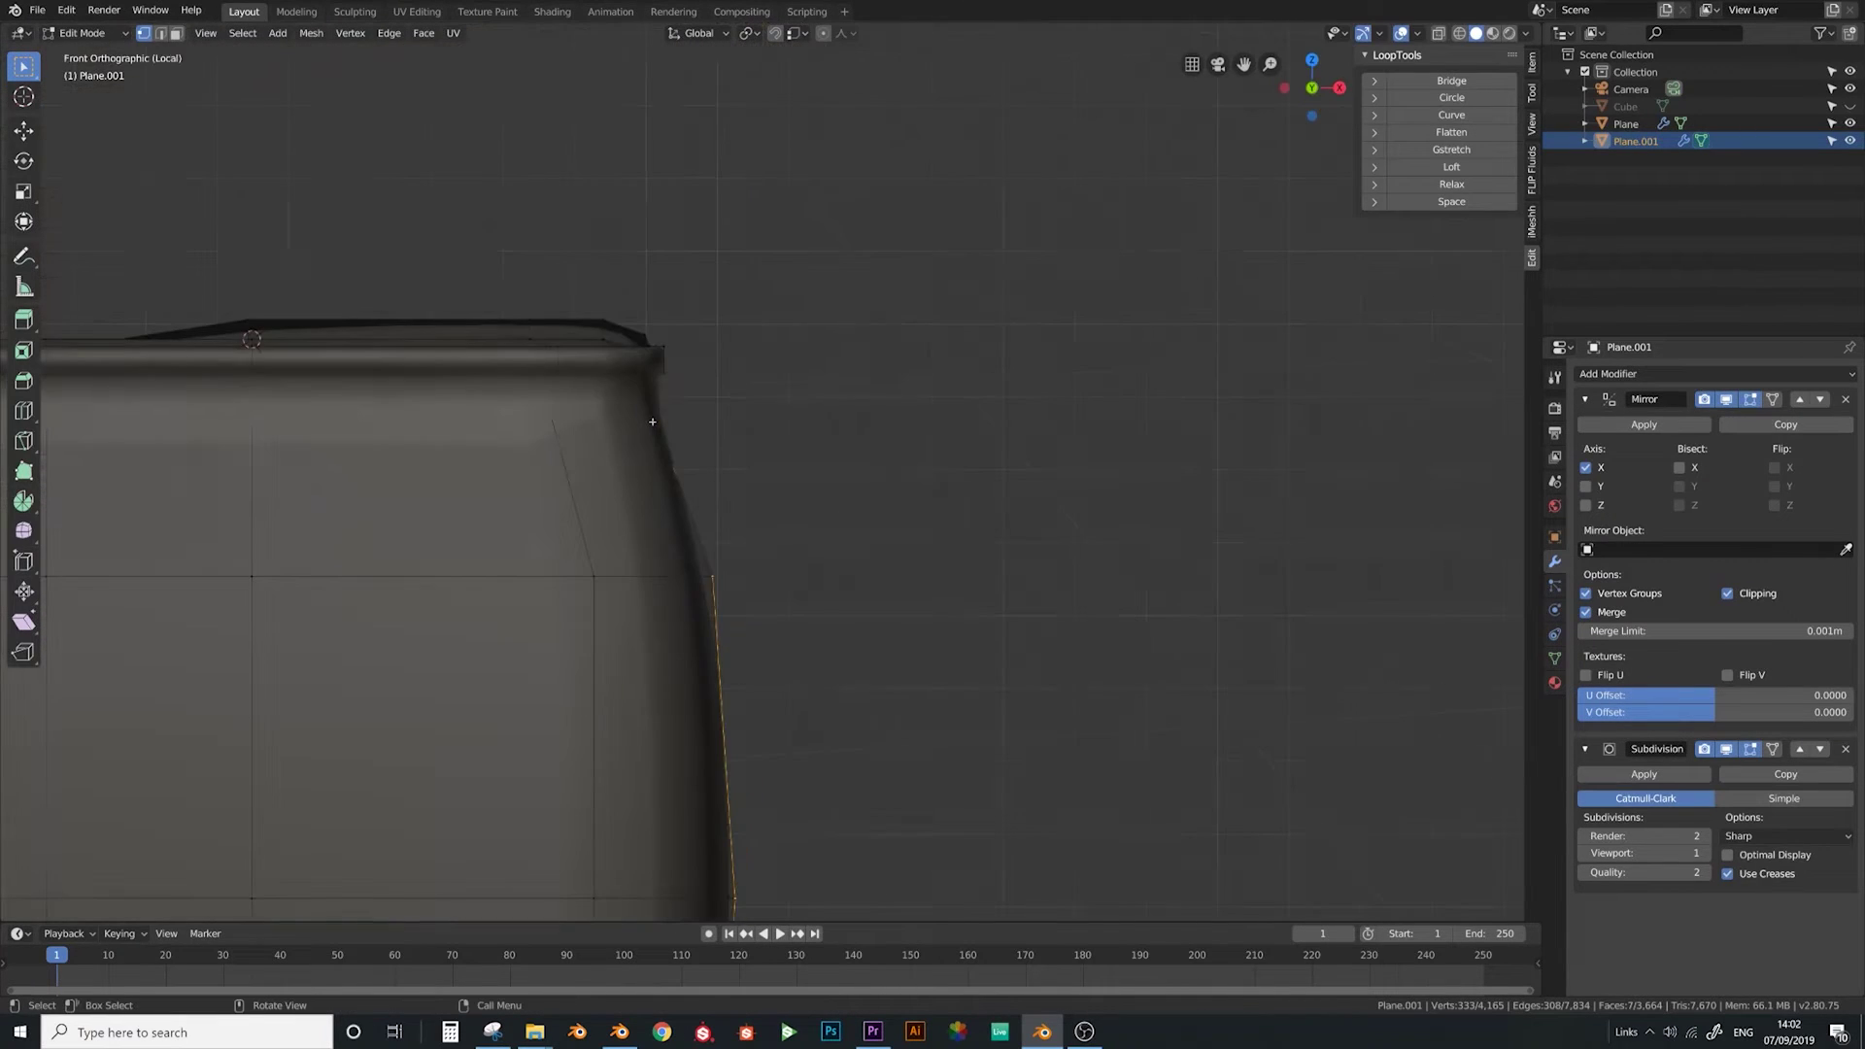
# Box-deselect the cut lines' vertices on the top piping in wireframe shading from the front view
pyautogui.press('z')
pyautogui.click(609, 415)
pyautogui.press('b')
pyautogui.keyDown('shift'); pyautogui.moveTo(660, 375); pyautogui.dragTo(557, 319); pyautogui.keyUp('shift')
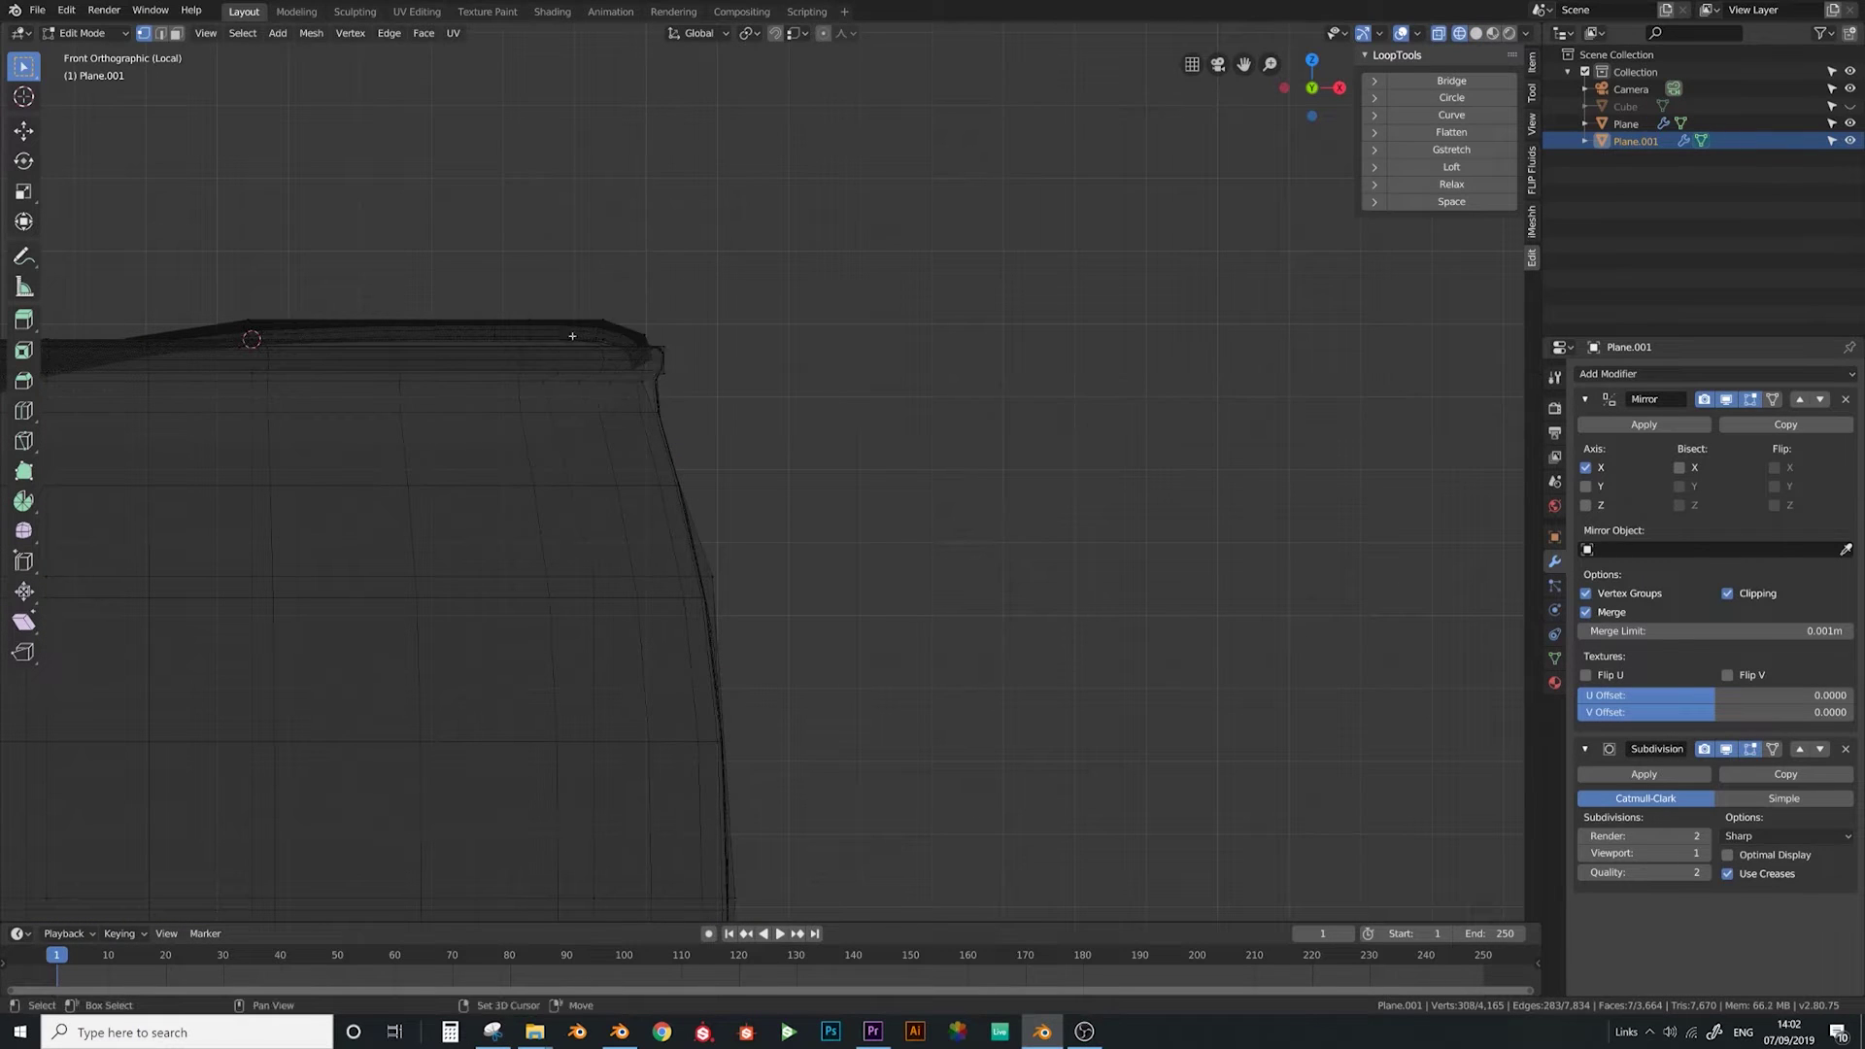
# Box-deselect the cut lines' lower end vertices along the bottom piping in wireframe shading
pyautogui.keyDown('shift'); pyautogui.scroll(-10, 650, 530); pyautogui.keyUp('shift')
pyautogui.press('b')
pyautogui.keyDown('shift'); pyautogui.moveTo(689, 537); pyautogui.dragTo(5, 701); pyautogui.keyUp('shift')
pyautogui.scroll(-7, 389, 631)
pyautogui.press('b')
pyautogui.keyDown('shift'); pyautogui.moveTo(632, 456); pyautogui.dragTo(143, 566); pyautogui.keyUp('shift')
pyautogui.moveTo(142, 566); pyautogui.dragTo(735, 591, button='middle')
pyautogui.scroll(4, 682, 574)
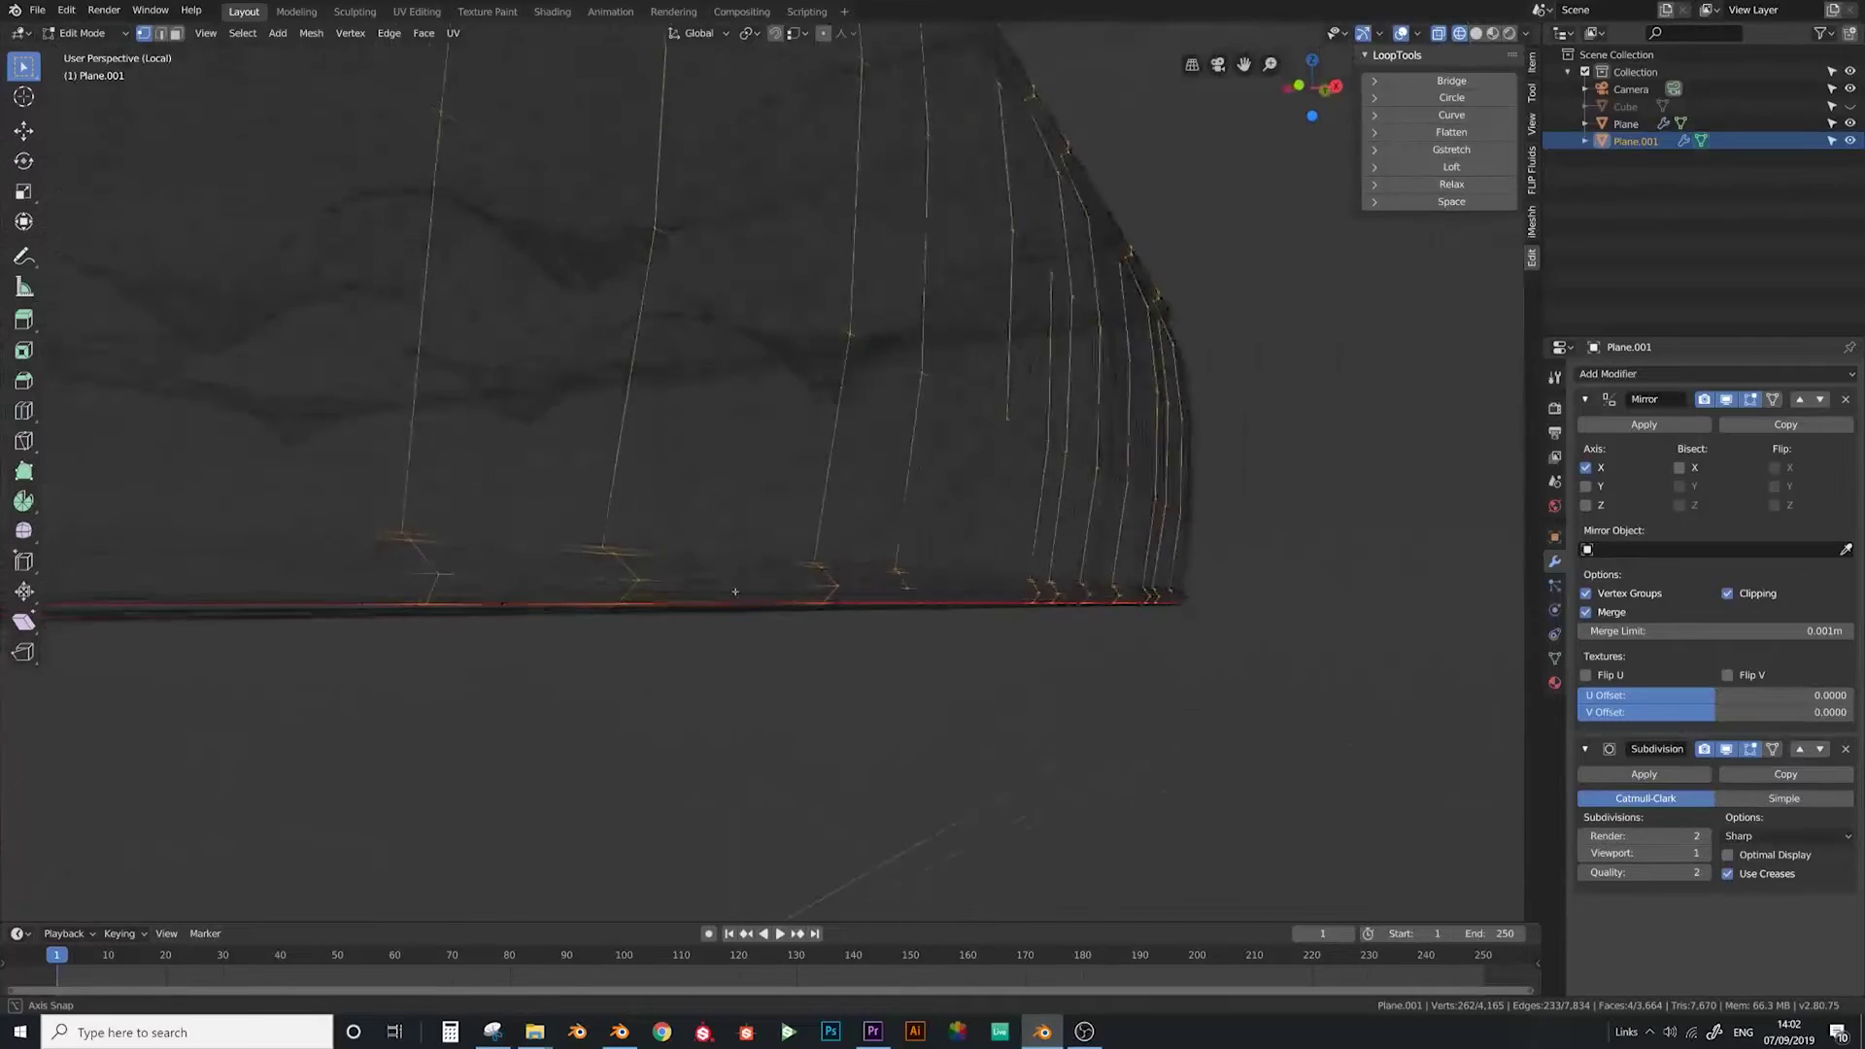
pyautogui.press('KP_1')
pyautogui.press('b')
pyautogui.moveTo(616, 632); pyautogui.dragTo(75, 696, button='middle')
pyautogui.moveTo(758, 674)
pyautogui.mouseDown(button='middle')
pyautogui.moveTo(686, 677)
pyautogui.moveTo(679, 637)
pyautogui.moveTo(749, 649)
pyautogui.moveTo(990, 771)
pyautogui.moveTo(1002, 814)
pyautogui.moveTo(845, 644)
pyautogui.moveTo(854, 612)
pyautogui.moveTo(678, 633)
pyautogui.moveTo(640, 618)
pyautogui.moveTo(741, 616)
pyautogui.moveTo(421, 666)
pyautogui.moveTo(593, 595)
pyautogui.mouseUp(button='middle')
# Return to edge selection and circle-deselect stray edges so only the vertical side cut lines remain selected
pyautogui.press('z')
pyautogui.click(782, 672)
pyautogui.click(163, 35)
pyautogui.moveTo(685, 653)
pyautogui.mouseDown(button='middle')
pyautogui.moveTo(624, 641)
pyautogui.moveTo(659, 595)
pyautogui.moveTo(1074, 612)
pyautogui.moveTo(952, 694)
pyautogui.moveTo(877, 651)
pyautogui.mouseUp(button='middle')
pyautogui.press('z')
pyautogui.click(540, 630)
pyautogui.press('c')
pyautogui.rightClick(747, 594)
pyautogui.scroll(6, 877, 650)
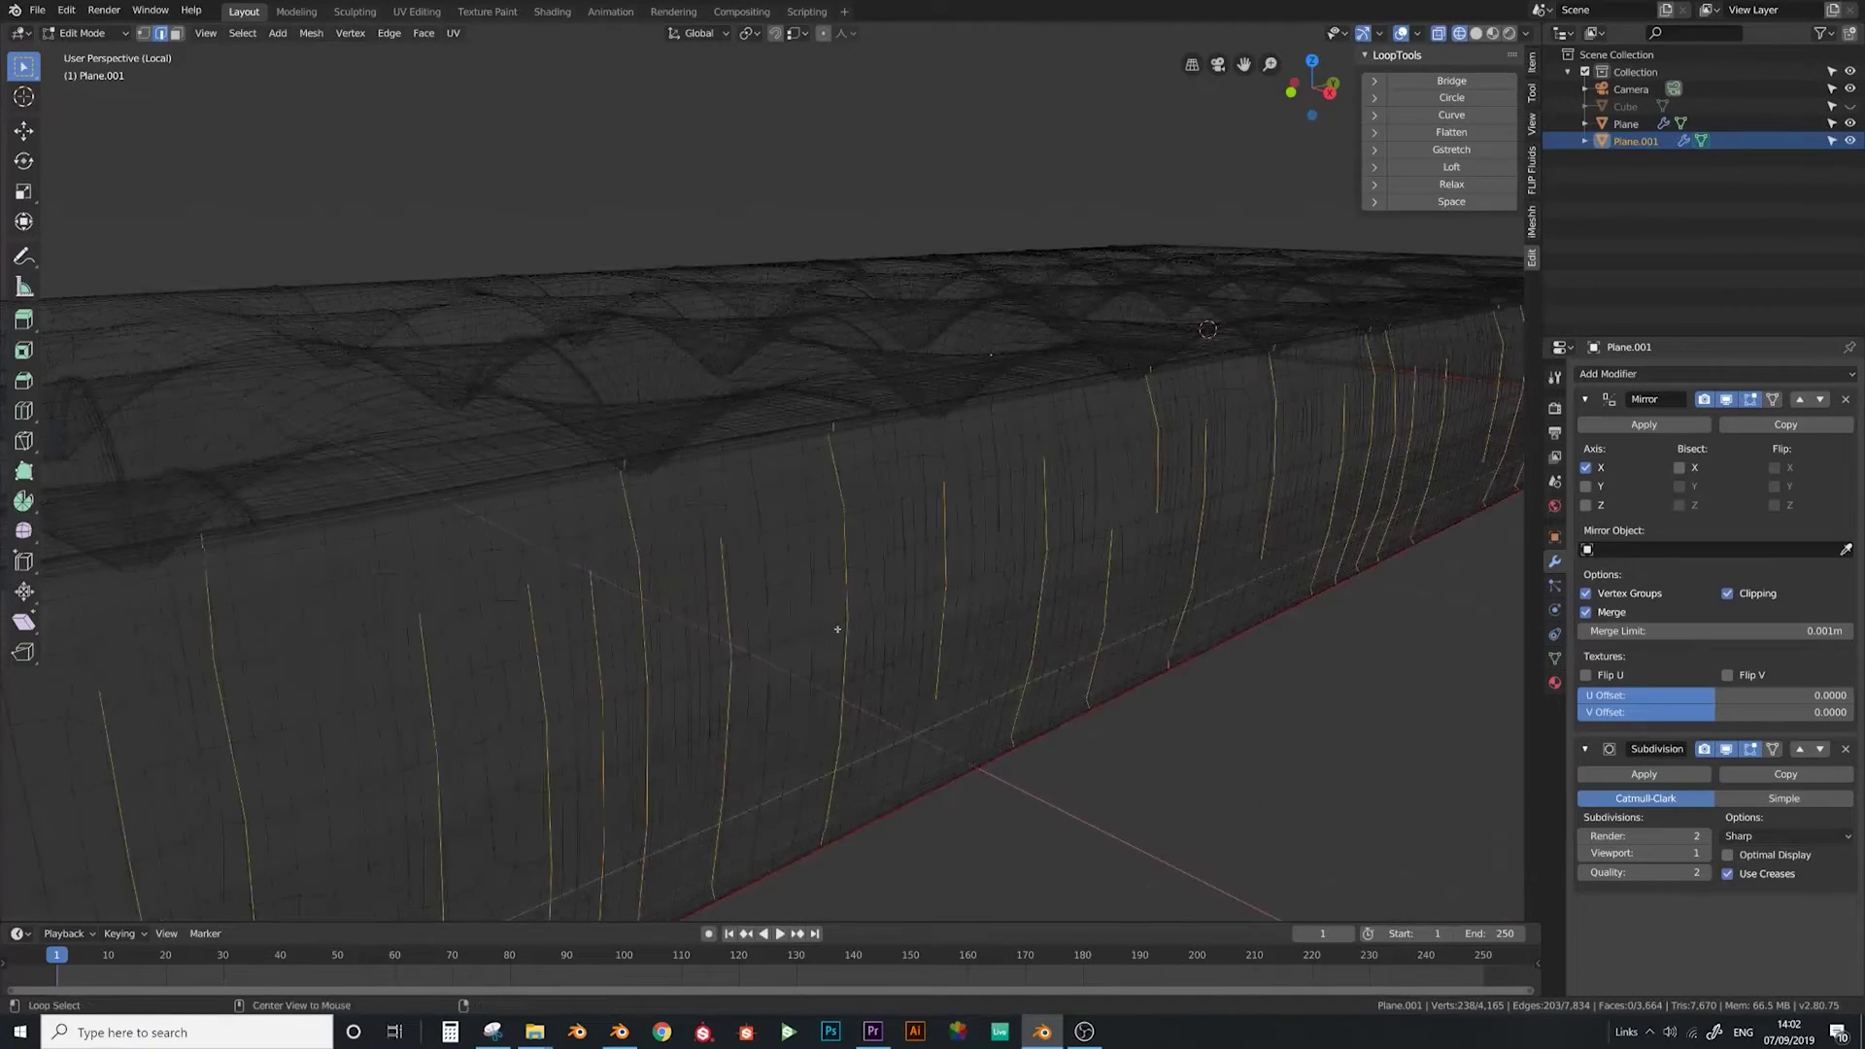
# Return to solid shading and push the selected cut lines inward to form vertical creases along the long side
pyautogui.press('z')
pyautogui.click(965, 628)
pyautogui.scroll(-3, 972, 607)
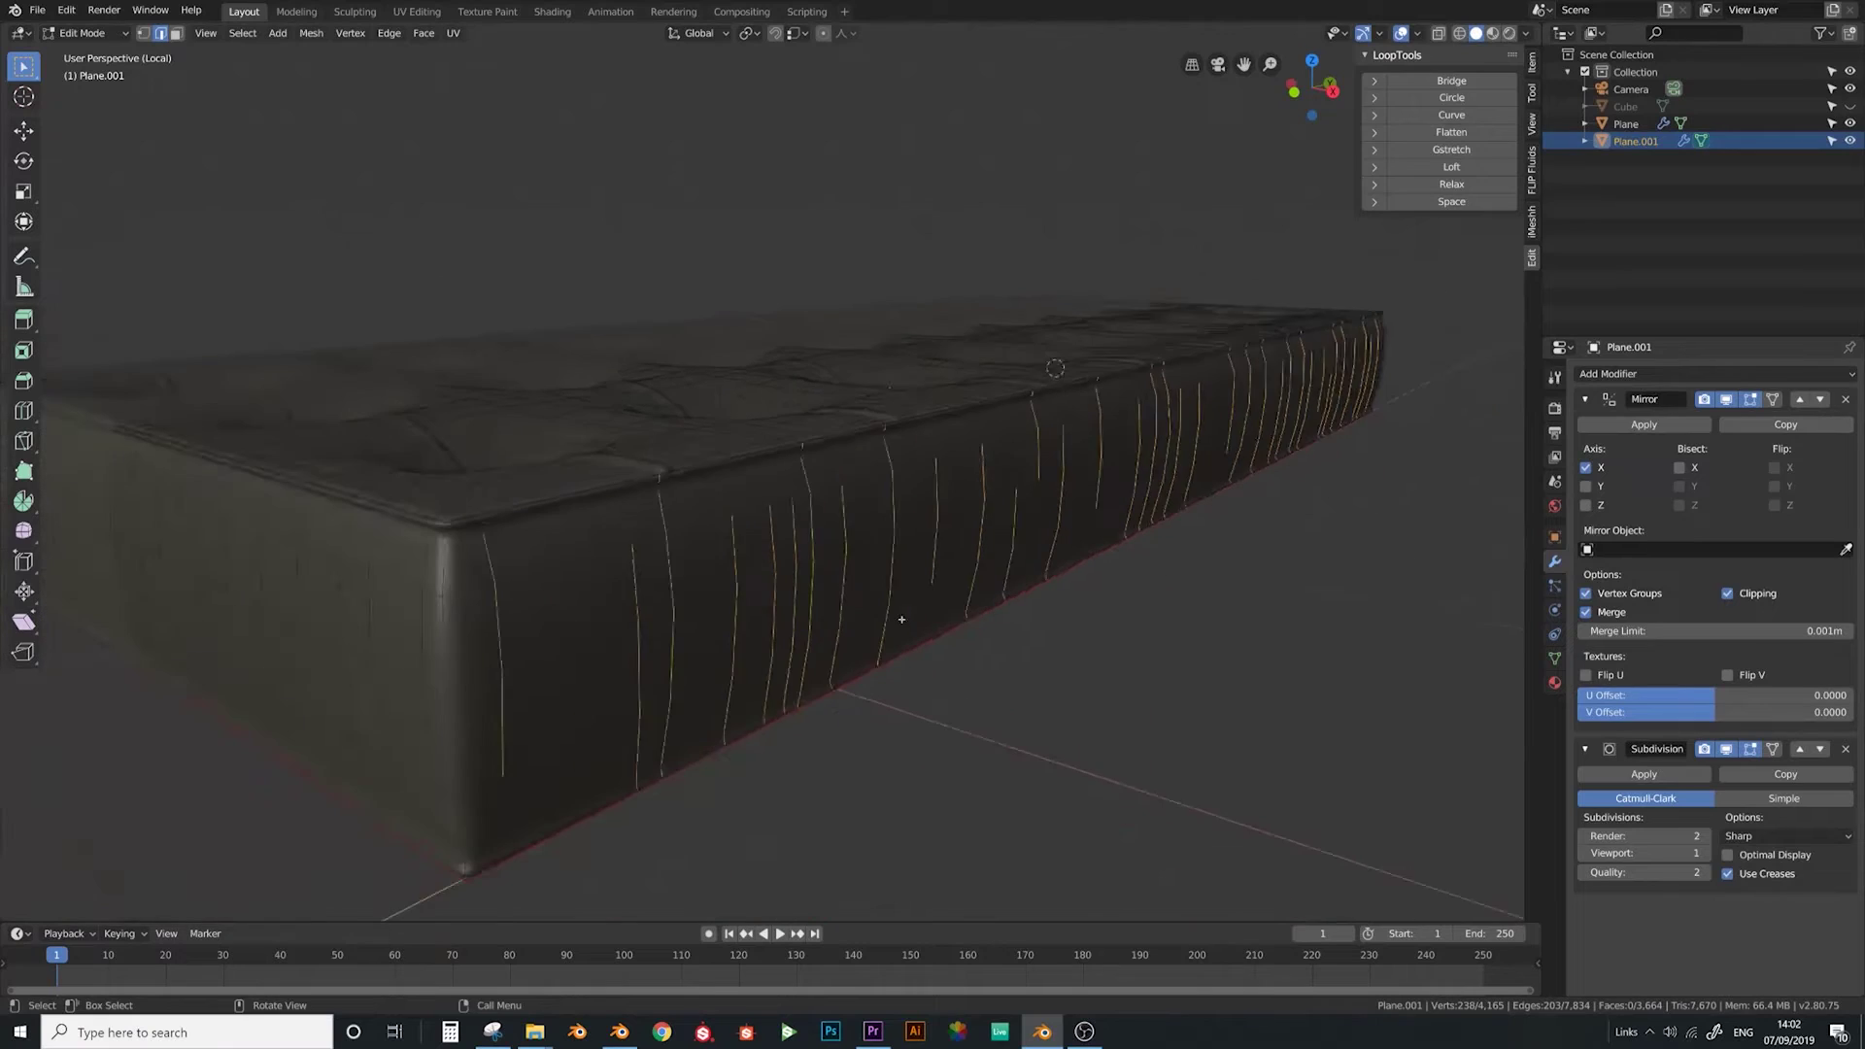
pyautogui.press('g')
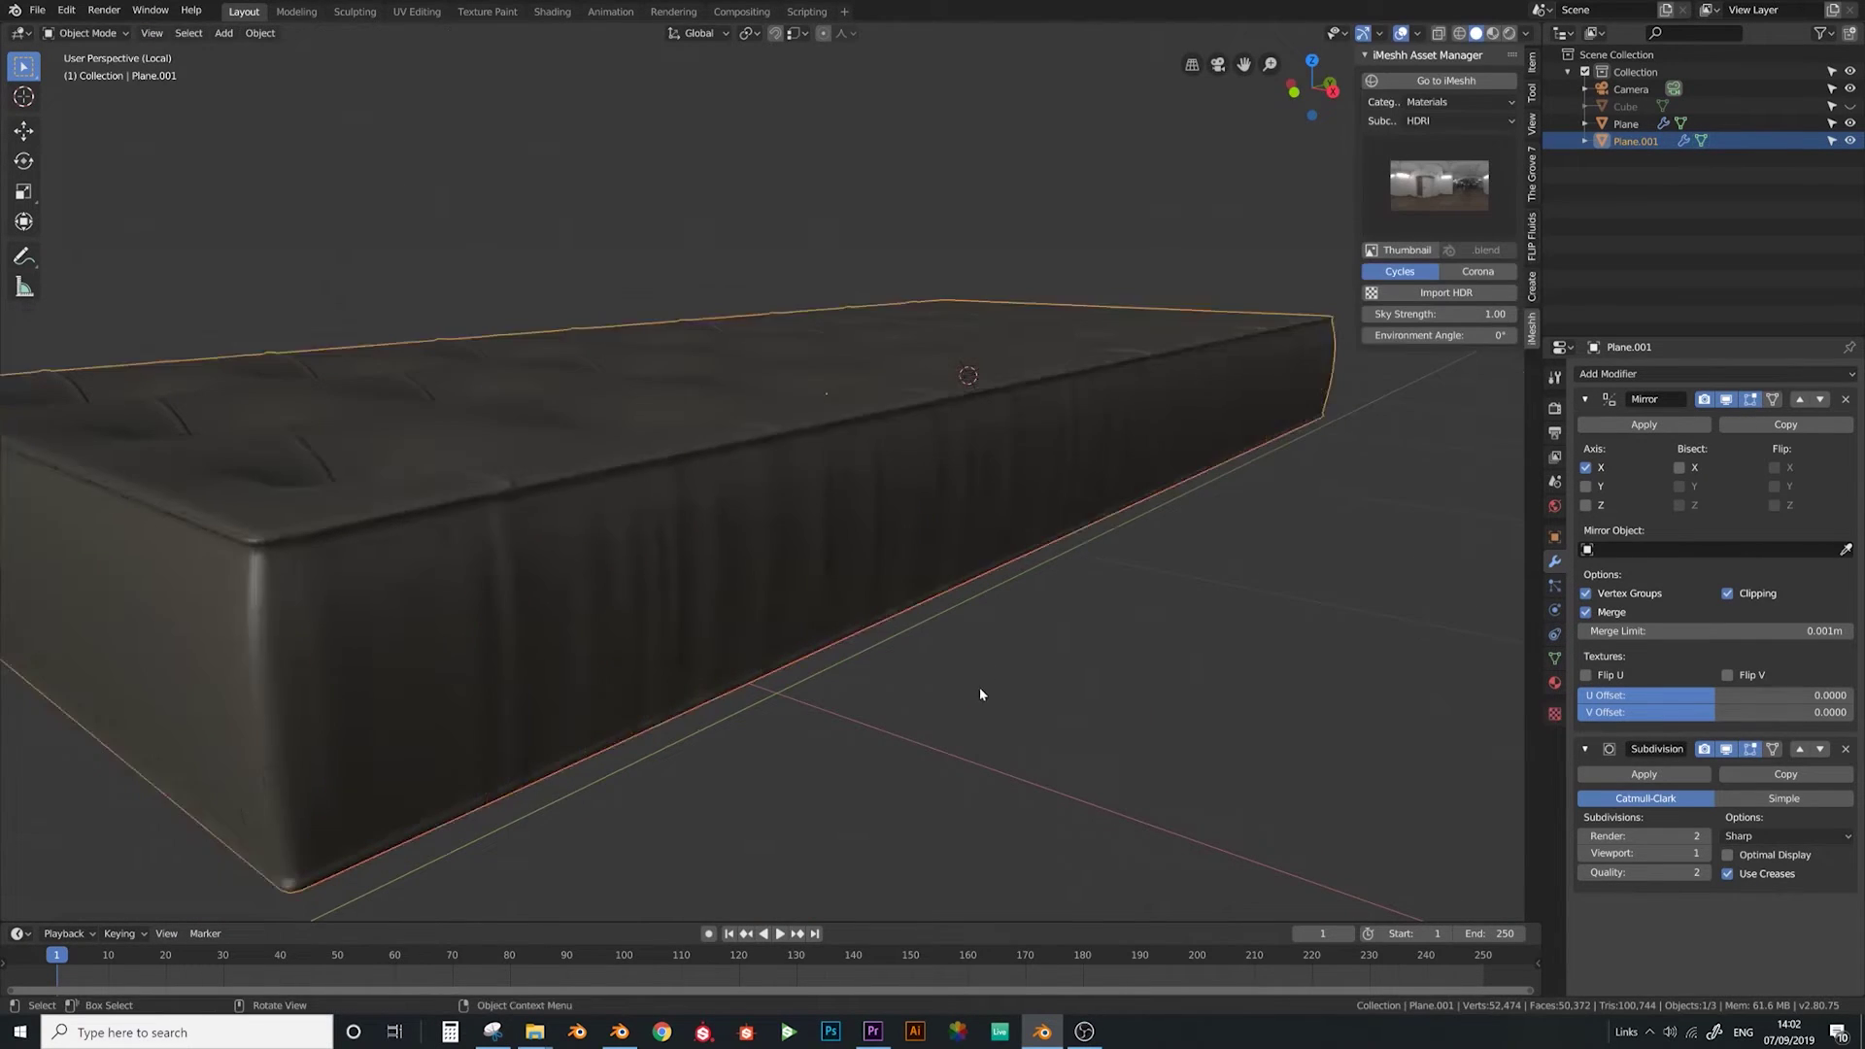
pyautogui.moveTo(979, 686)
pyautogui.mouseDown(button='middle')
pyautogui.moveTo(845, 679)
pyautogui.moveTo(956, 685)
pyautogui.moveTo(738, 615)
pyautogui.moveTo(778, 608)
pyautogui.moveTo(730, 577)
pyautogui.mouseUp(button='middle')
# Select a new set of short vertical edge lines between the creases, starting near the corner of the long side
pyautogui.scroll(3, 960, 686)
pyautogui.press('Tab')
pyautogui.moveTo(972, 545); pyautogui.dragTo(678, 608, button='middle')
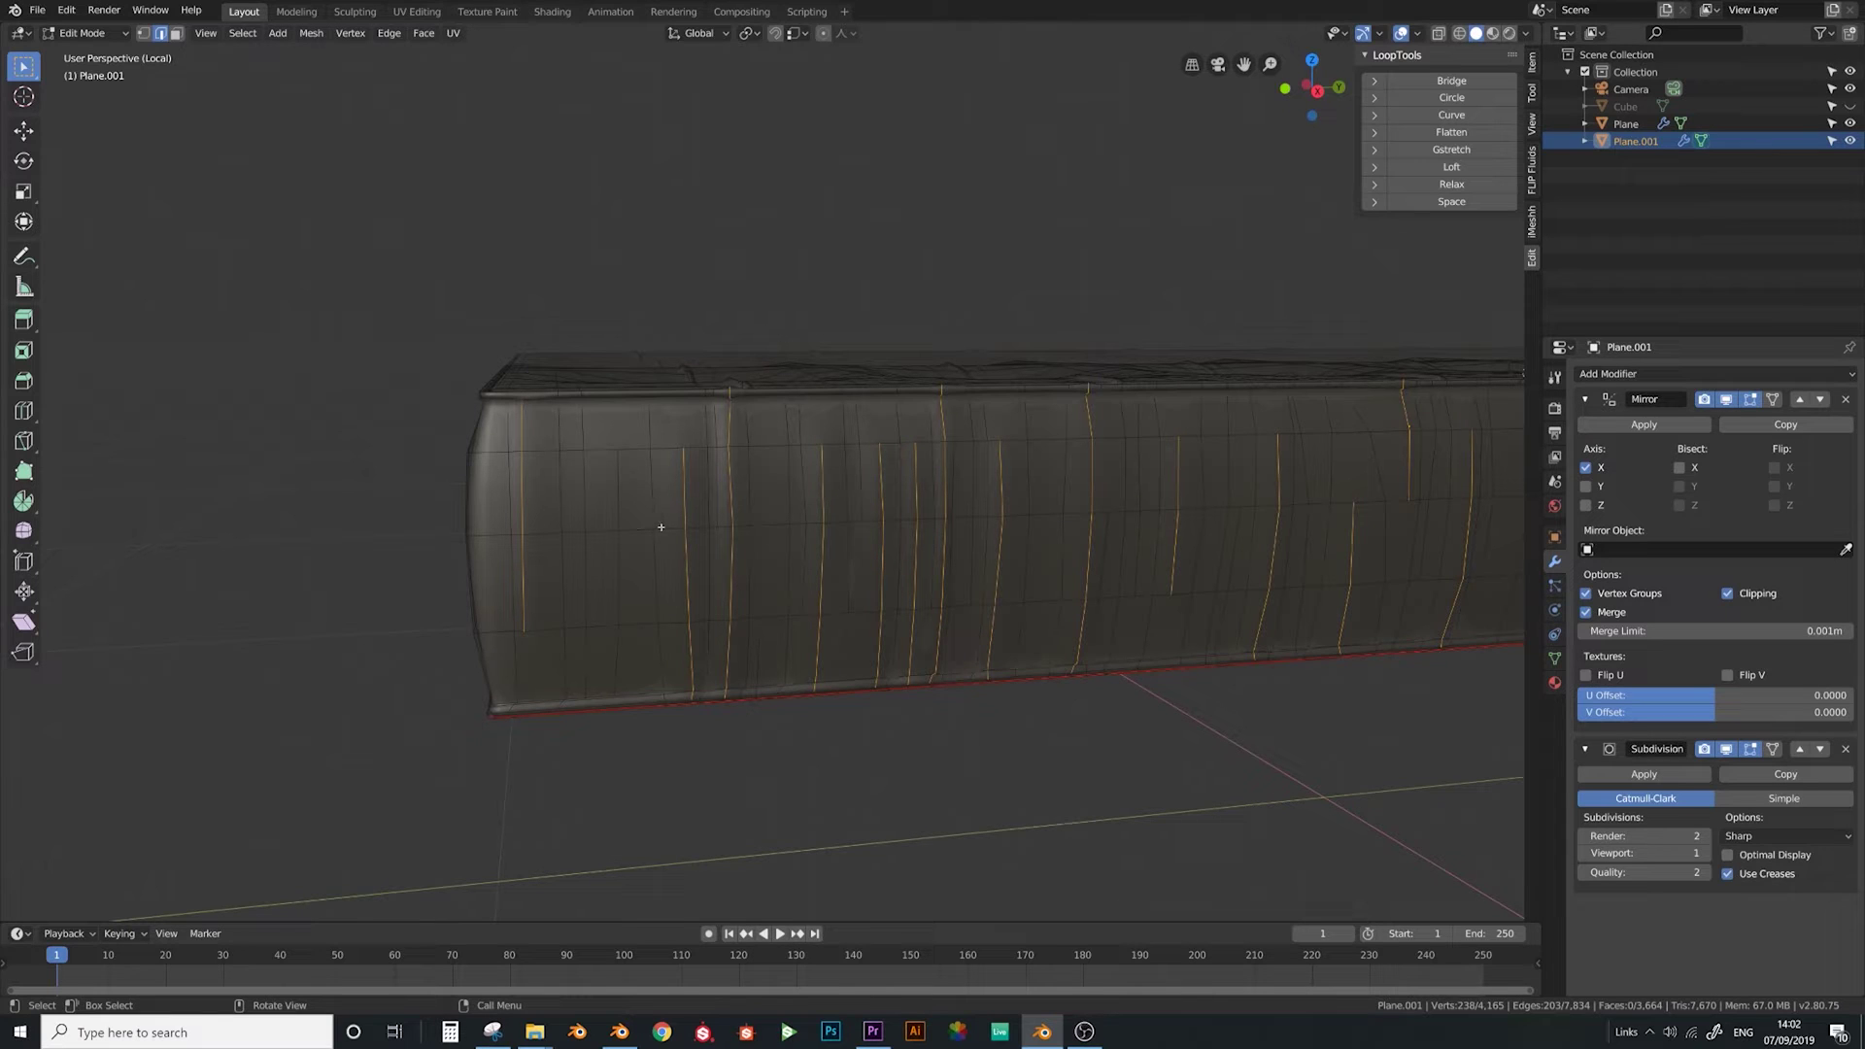
pyautogui.click(619, 553)
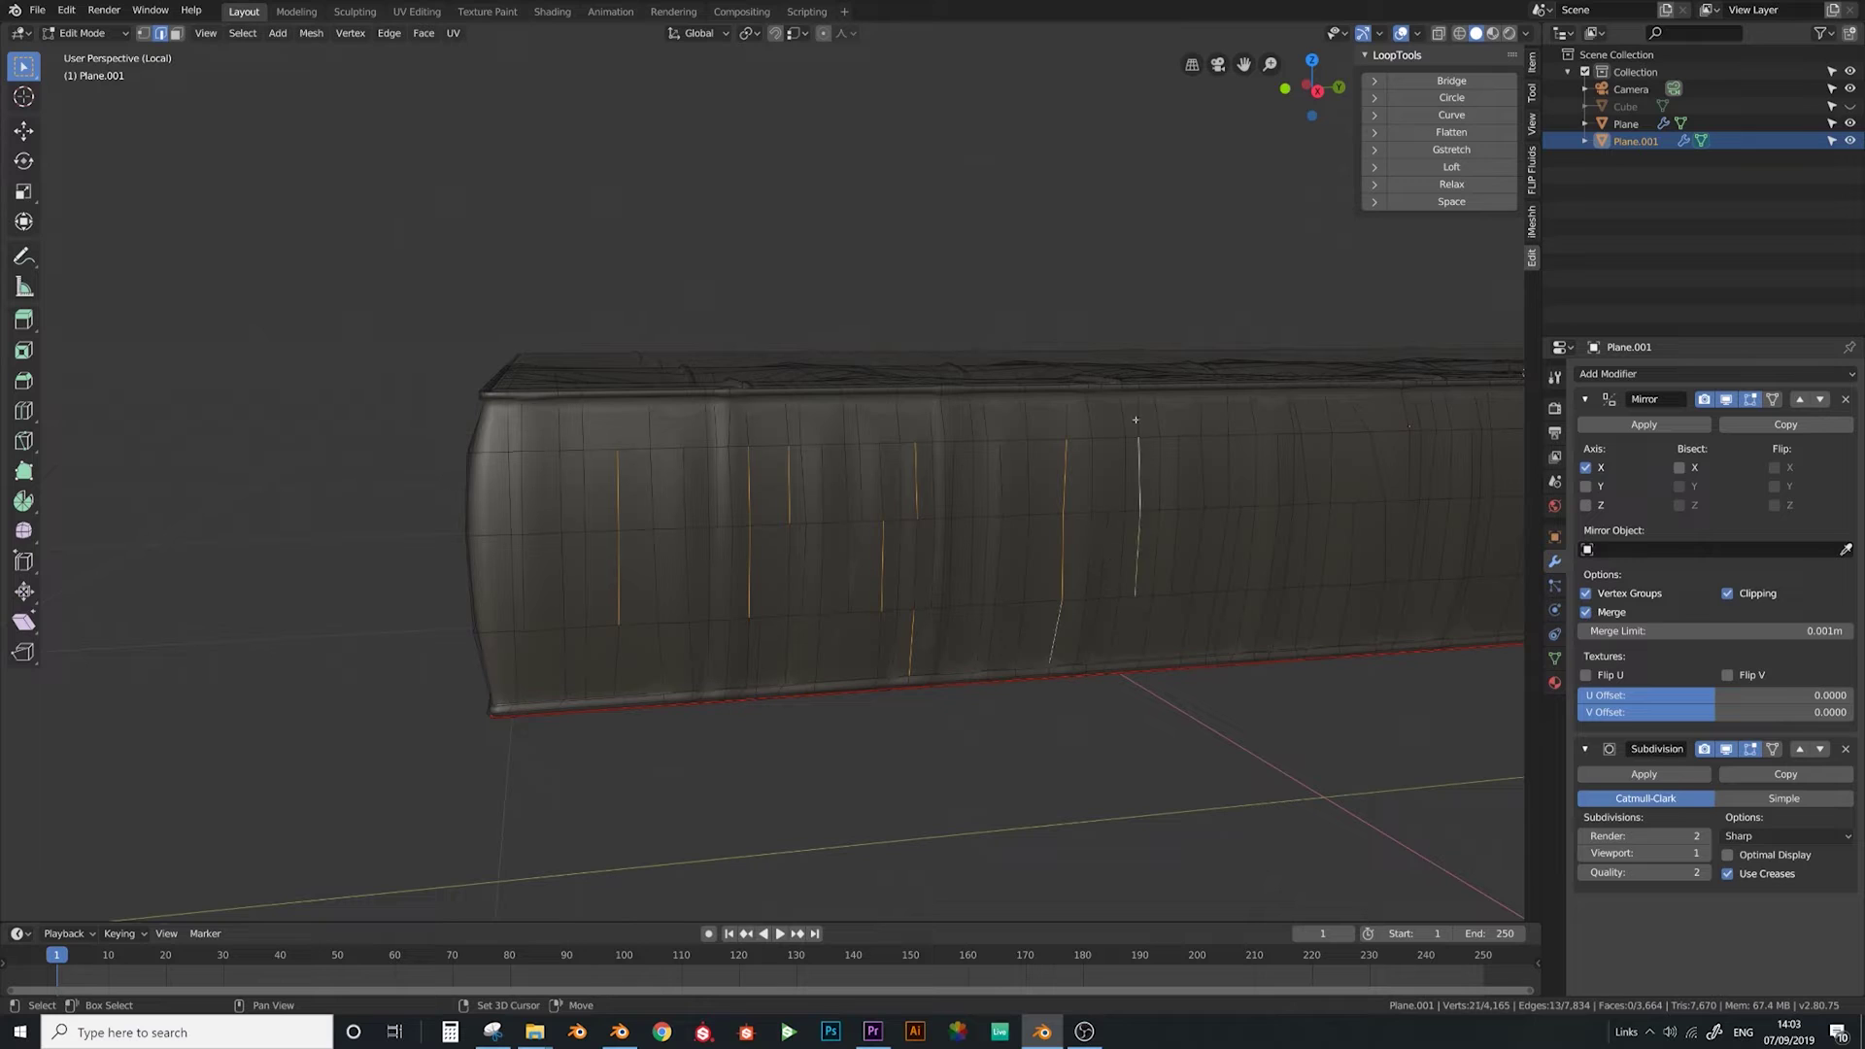
pyautogui.keyDown('shift'); pyautogui.moveTo(1254, 530); pyautogui.dragTo(998, 617, button='middle'); pyautogui.keyUp('shift')
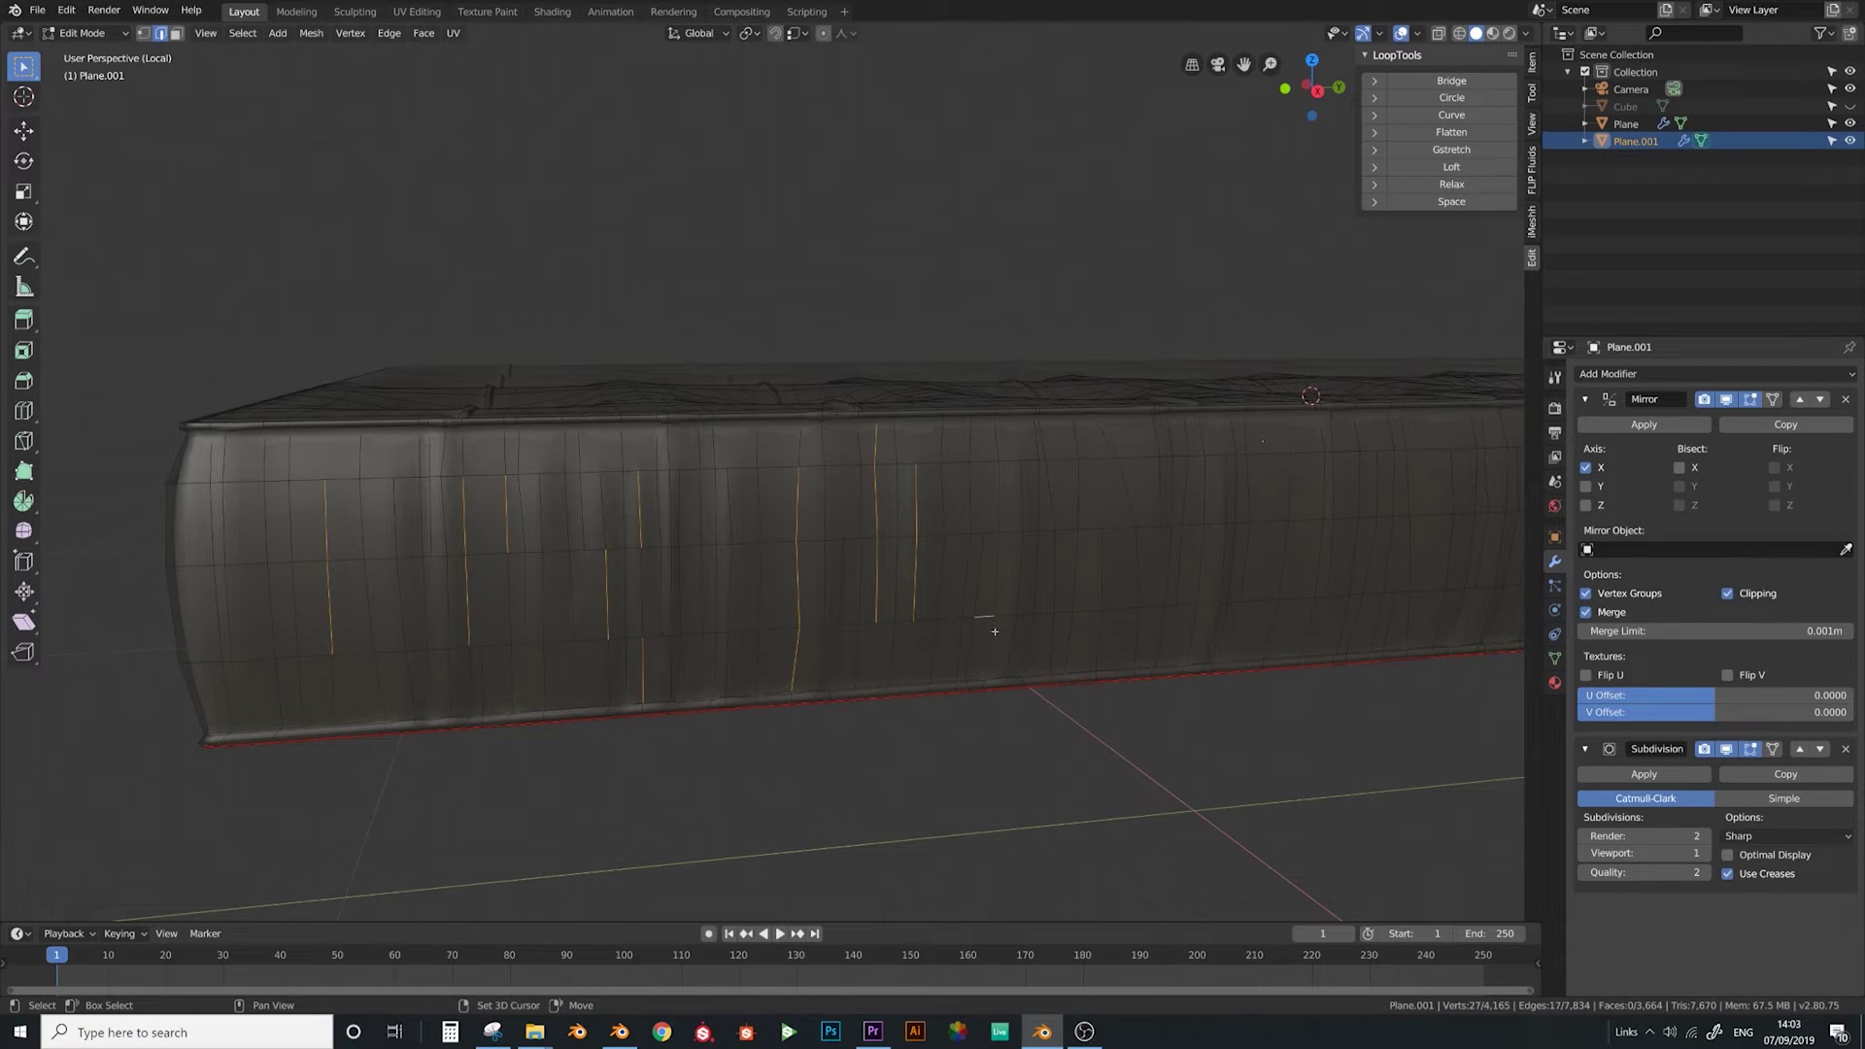
pyautogui.keyDown('shift'); pyautogui.moveTo(1145, 566); pyautogui.dragTo(786, 573, button='middle'); pyautogui.keyUp('shift')
pyautogui.keyDown('alt'); pyautogui.keyDown('shift'); pyautogui.click(931, 564); pyautogui.keyUp('shift'); pyautogui.keyUp('alt')
pyautogui.keyDown('alt'); pyautogui.keyDown('shift'); pyautogui.click(1117, 550); pyautogui.keyUp('shift'); pyautogui.keyUp('alt')
# Add more vertical edges of varied length between the creases along the middle of the long side to the selection
pyautogui.keyDown('shift'); pyautogui.moveTo(1117, 550); pyautogui.dragTo(882, 581, button='middle'); pyautogui.keyUp('shift')
pyautogui.keyDown('shift'); pyautogui.moveTo(650, 519); pyautogui.dragTo(804, 545, button='middle'); pyautogui.keyUp('shift')
pyautogui.keyDown('shift'); pyautogui.moveTo(1165, 582); pyautogui.dragTo(719, 594, button='middle'); pyautogui.keyUp('shift')
pyautogui.keyDown('shift'); pyautogui.click(721, 604); pyautogui.keyUp('shift')
pyautogui.keyDown('shift'); pyautogui.click(861, 622); pyautogui.keyUp('shift')
pyautogui.keyDown('shift'); pyautogui.click(862, 524); pyautogui.keyUp('shift')
pyautogui.keyDown('shift'); pyautogui.click(998, 481); pyautogui.keyUp('shift')
pyautogui.keyDown('shift'); pyautogui.click(1080, 588); pyautogui.keyUp('shift')
# Add the vertical edge lines toward the far end and Shrink/Fatten the whole selection by 0.0183 m
pyautogui.keyDown('shift'); pyautogui.moveTo(1130, 627); pyautogui.dragTo(941, 630, button='middle'); pyautogui.keyUp('shift')
pyautogui.moveTo(1087, 531); pyautogui.dragTo(1005, 571, button='middle')
pyautogui.keyDown('alt'); pyautogui.keyDown('shift'); pyautogui.click(1005, 571); pyautogui.keyUp('shift'); pyautogui.keyUp('alt')
pyautogui.keyDown('alt'); pyautogui.keyDown('shift'); pyautogui.click(1195, 561); pyautogui.keyUp('shift'); pyautogui.keyUp('alt')
pyautogui.scroll(-4, 1101, 641)
pyautogui.keyDown('shift'); pyautogui.moveTo(621, 636); pyautogui.dragTo(1027, 773, button='middle'); pyautogui.keyUp('shift')
pyautogui.scroll(3, 808, 645)
pyautogui.scroll(3, 866, 649)
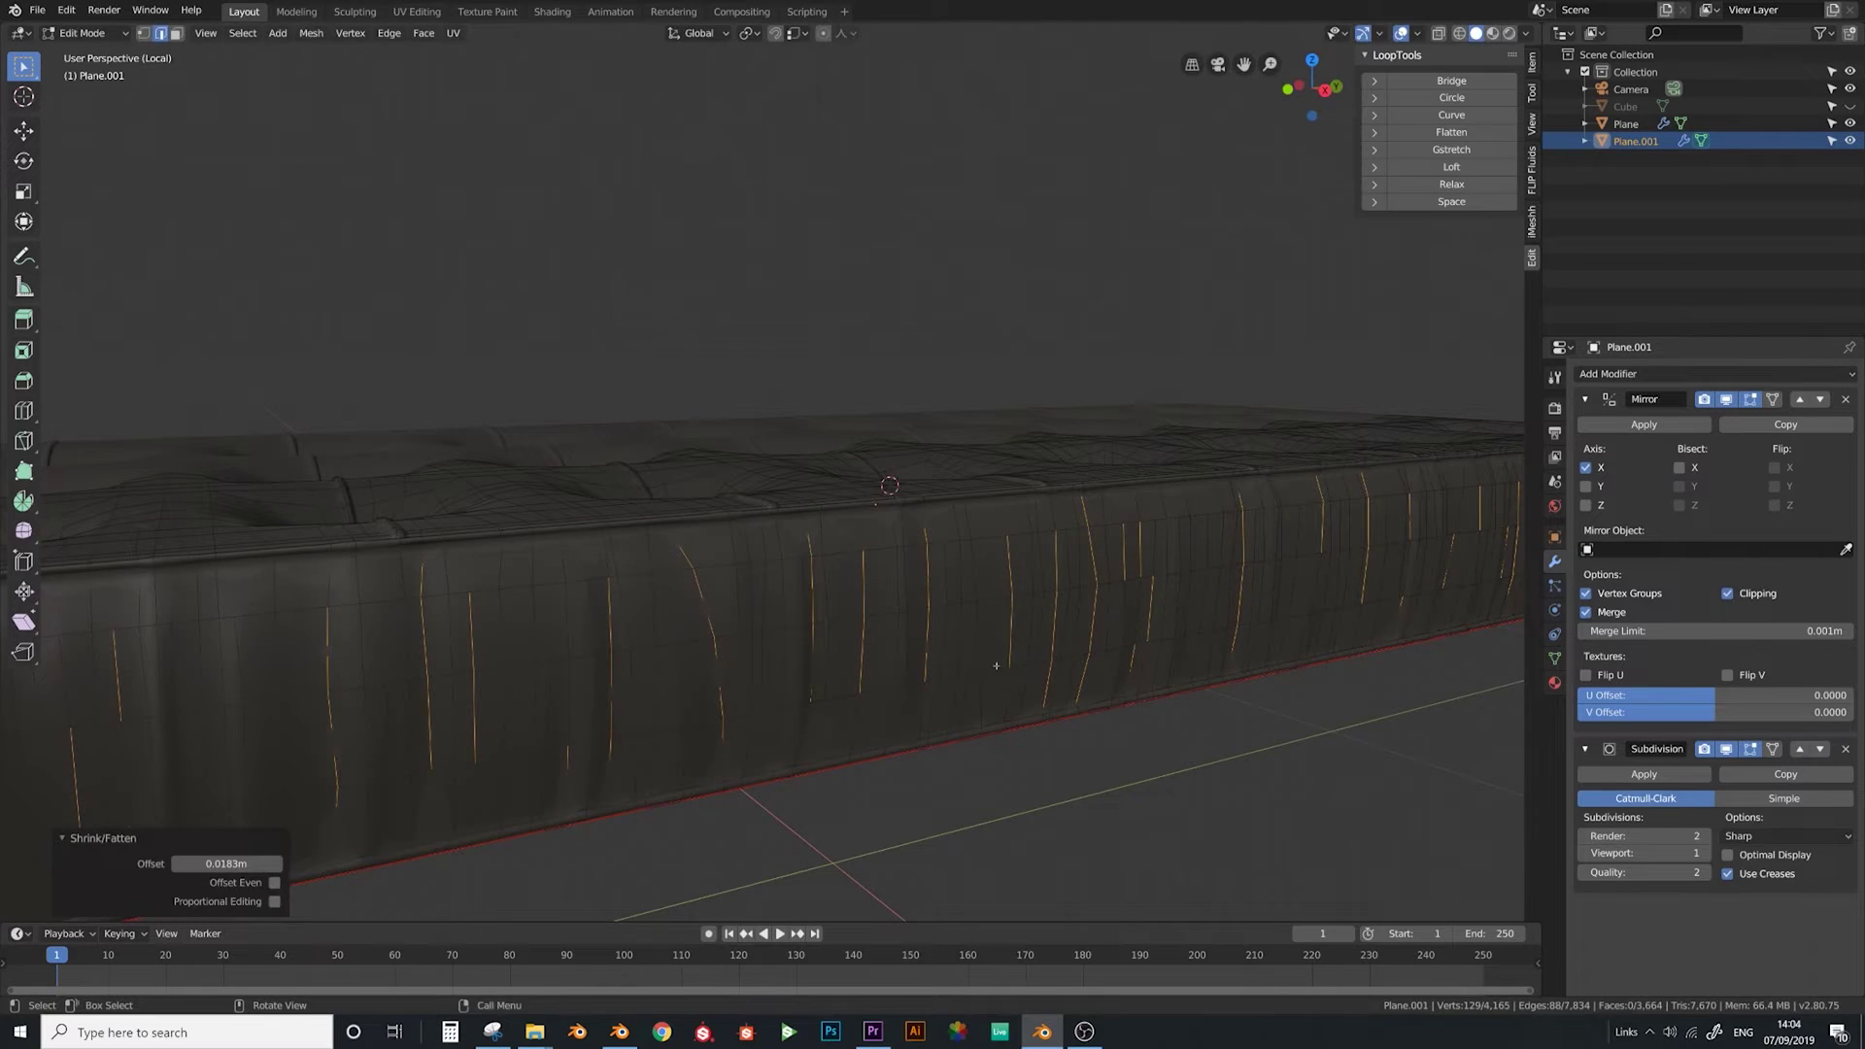
# Check the creased side in Object Mode and reposition one vertical edge line in the middle of it
pyautogui.press('Tab')
pyautogui.scroll(-5, 971, 667)
pyautogui.moveTo(953, 668)
pyautogui.mouseDown(button='middle')
pyautogui.moveTo(917, 667)
pyautogui.moveTo(1007, 667)
pyautogui.moveTo(957, 670)
pyautogui.mouseUp(button='middle')
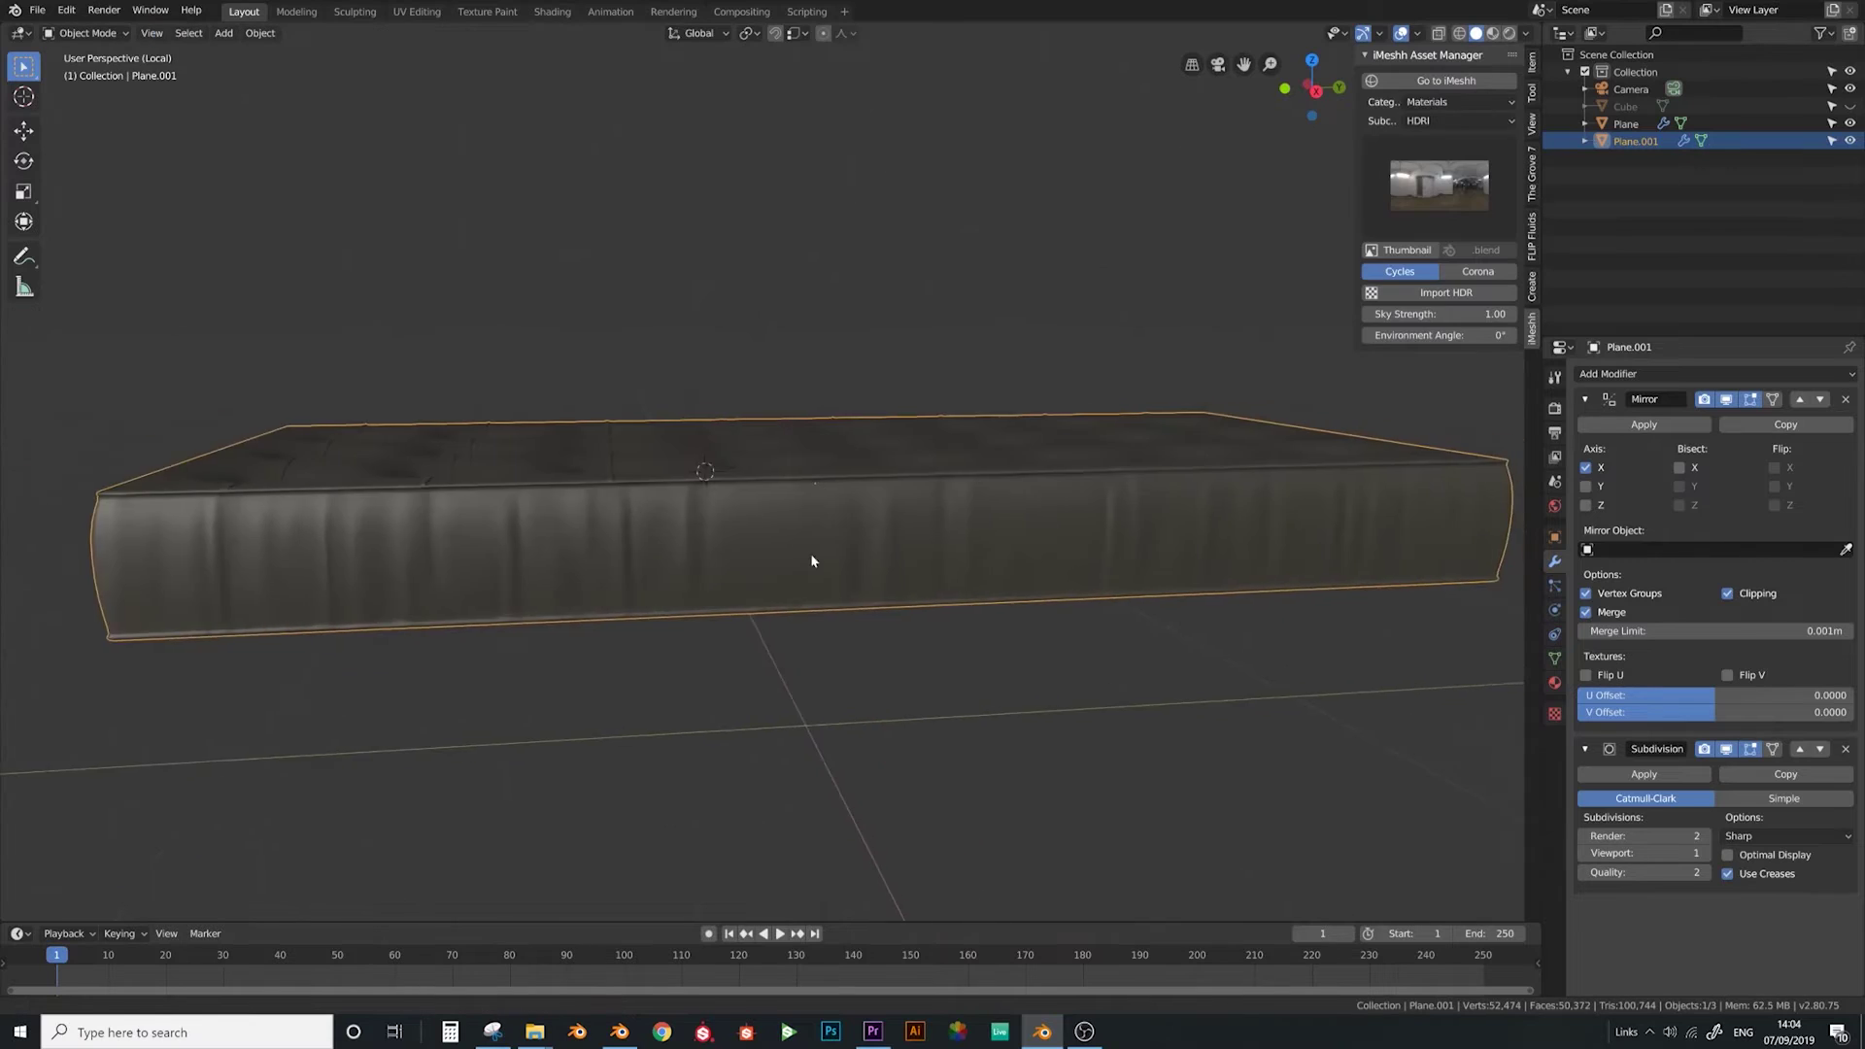
pyautogui.scroll(5, 801, 573)
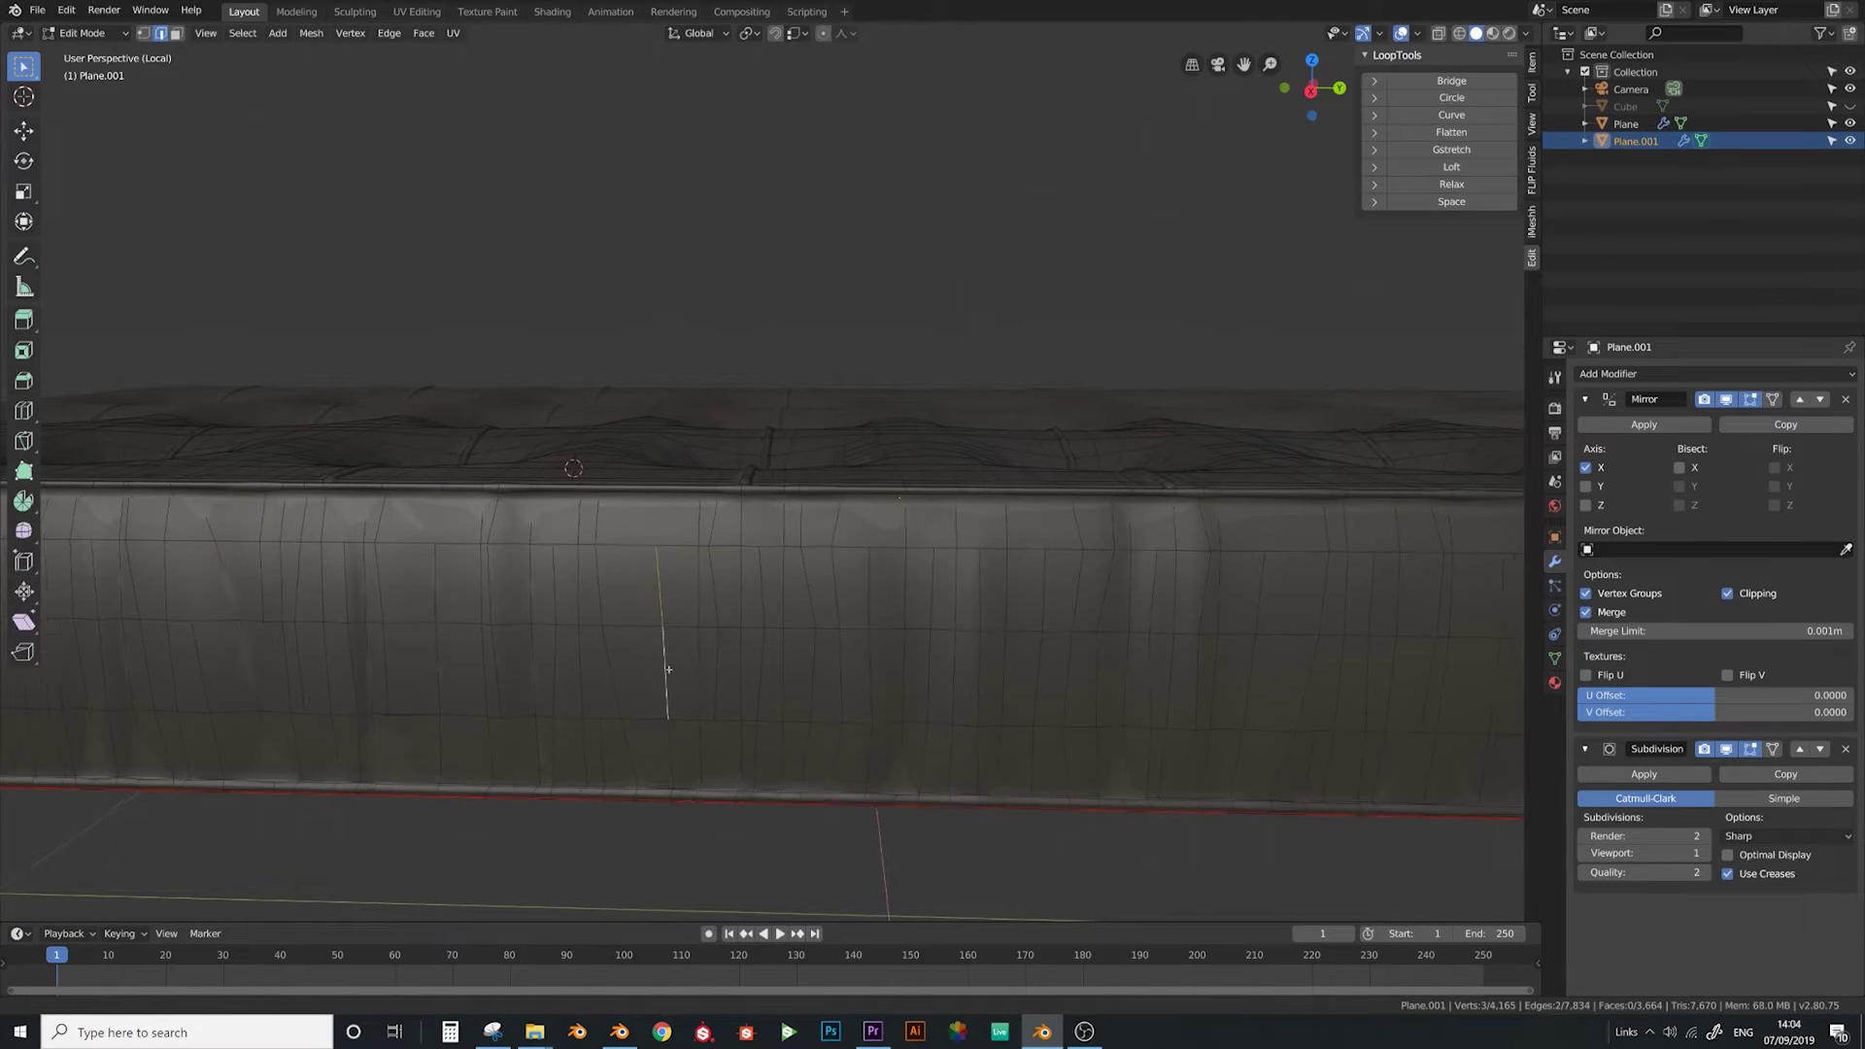
pyautogui.moveTo(668, 669); pyautogui.dragTo(613, 661, button='middle')
pyautogui.press('g')
pyautogui.click(660, 643)
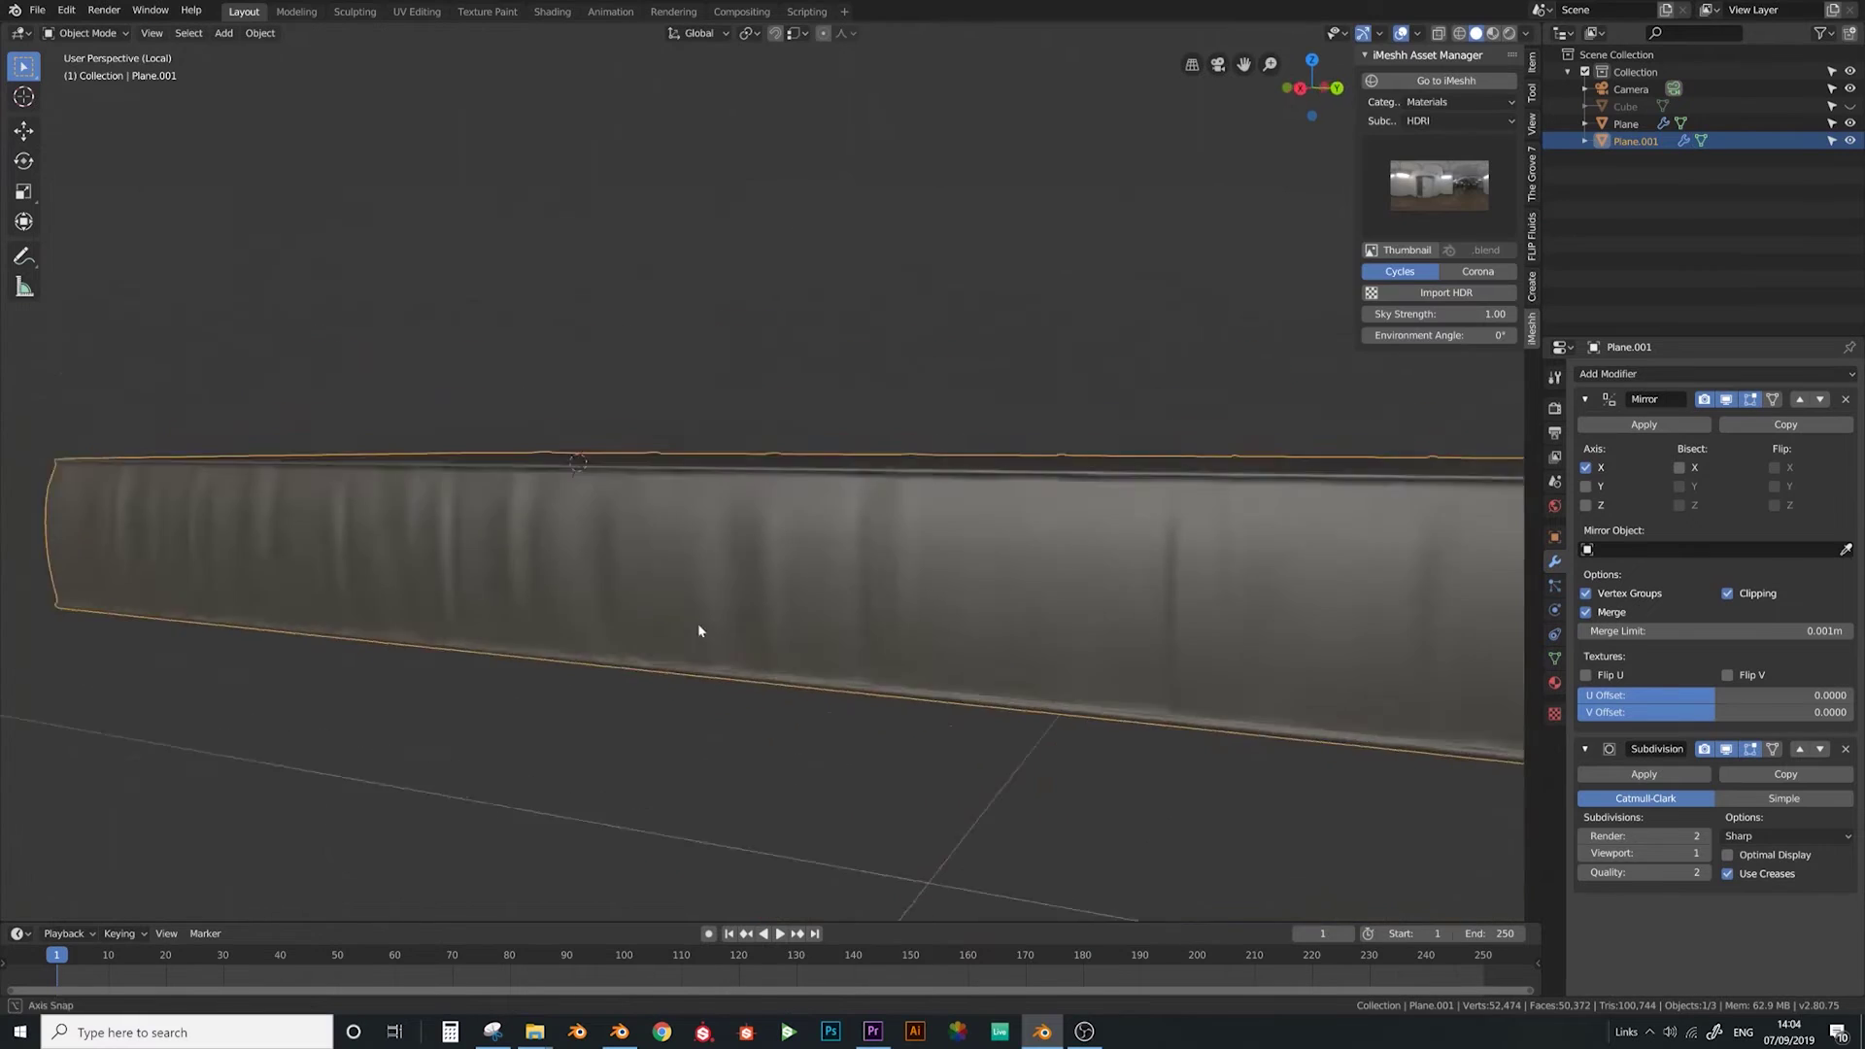
# Select another vertical edge line on the long side and move it to refine the creasing
pyautogui.moveTo(700, 630); pyautogui.dragTo(679, 625, button='middle')
pyautogui.scroll(3, 715, 630)
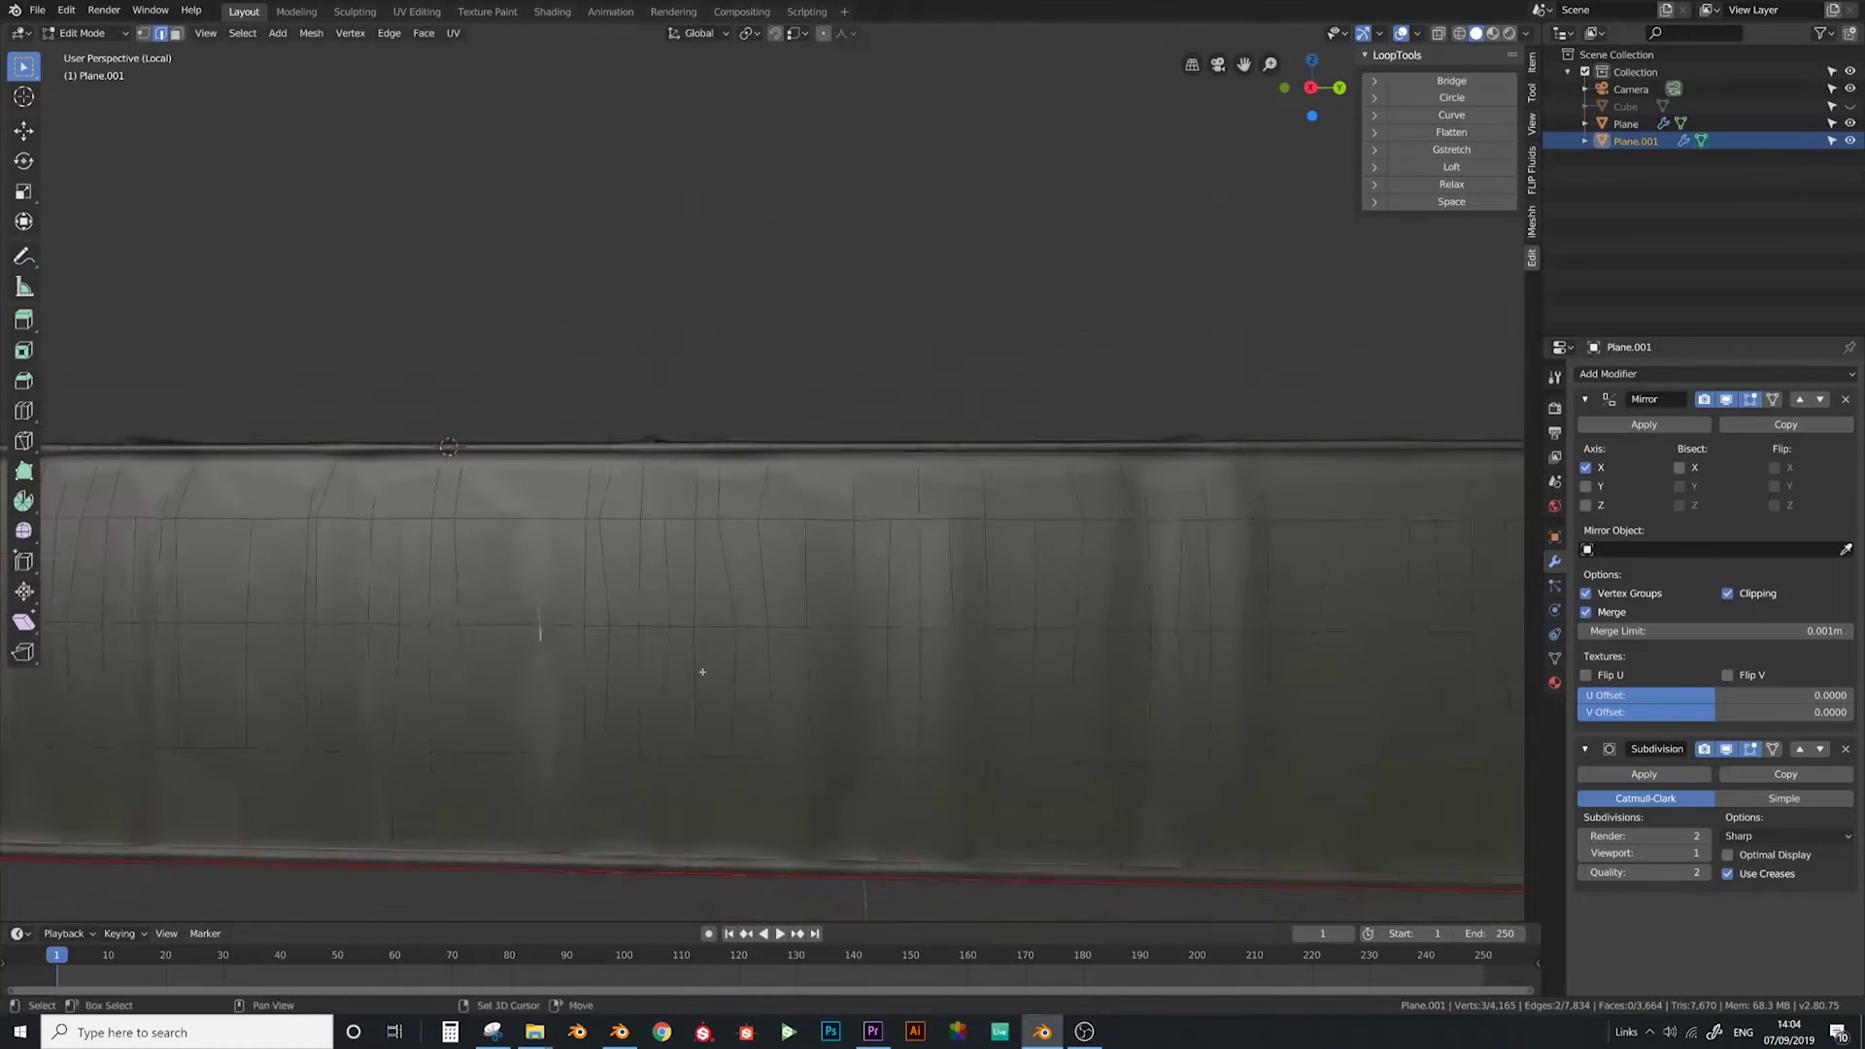
pyautogui.moveTo(649, 572)
pyautogui.mouseDown(button='middle')
pyautogui.moveTo(633, 540)
pyautogui.moveTo(621, 572)
pyautogui.mouseUp(button='middle')
pyautogui.press('g')
pyautogui.click(628, 562)
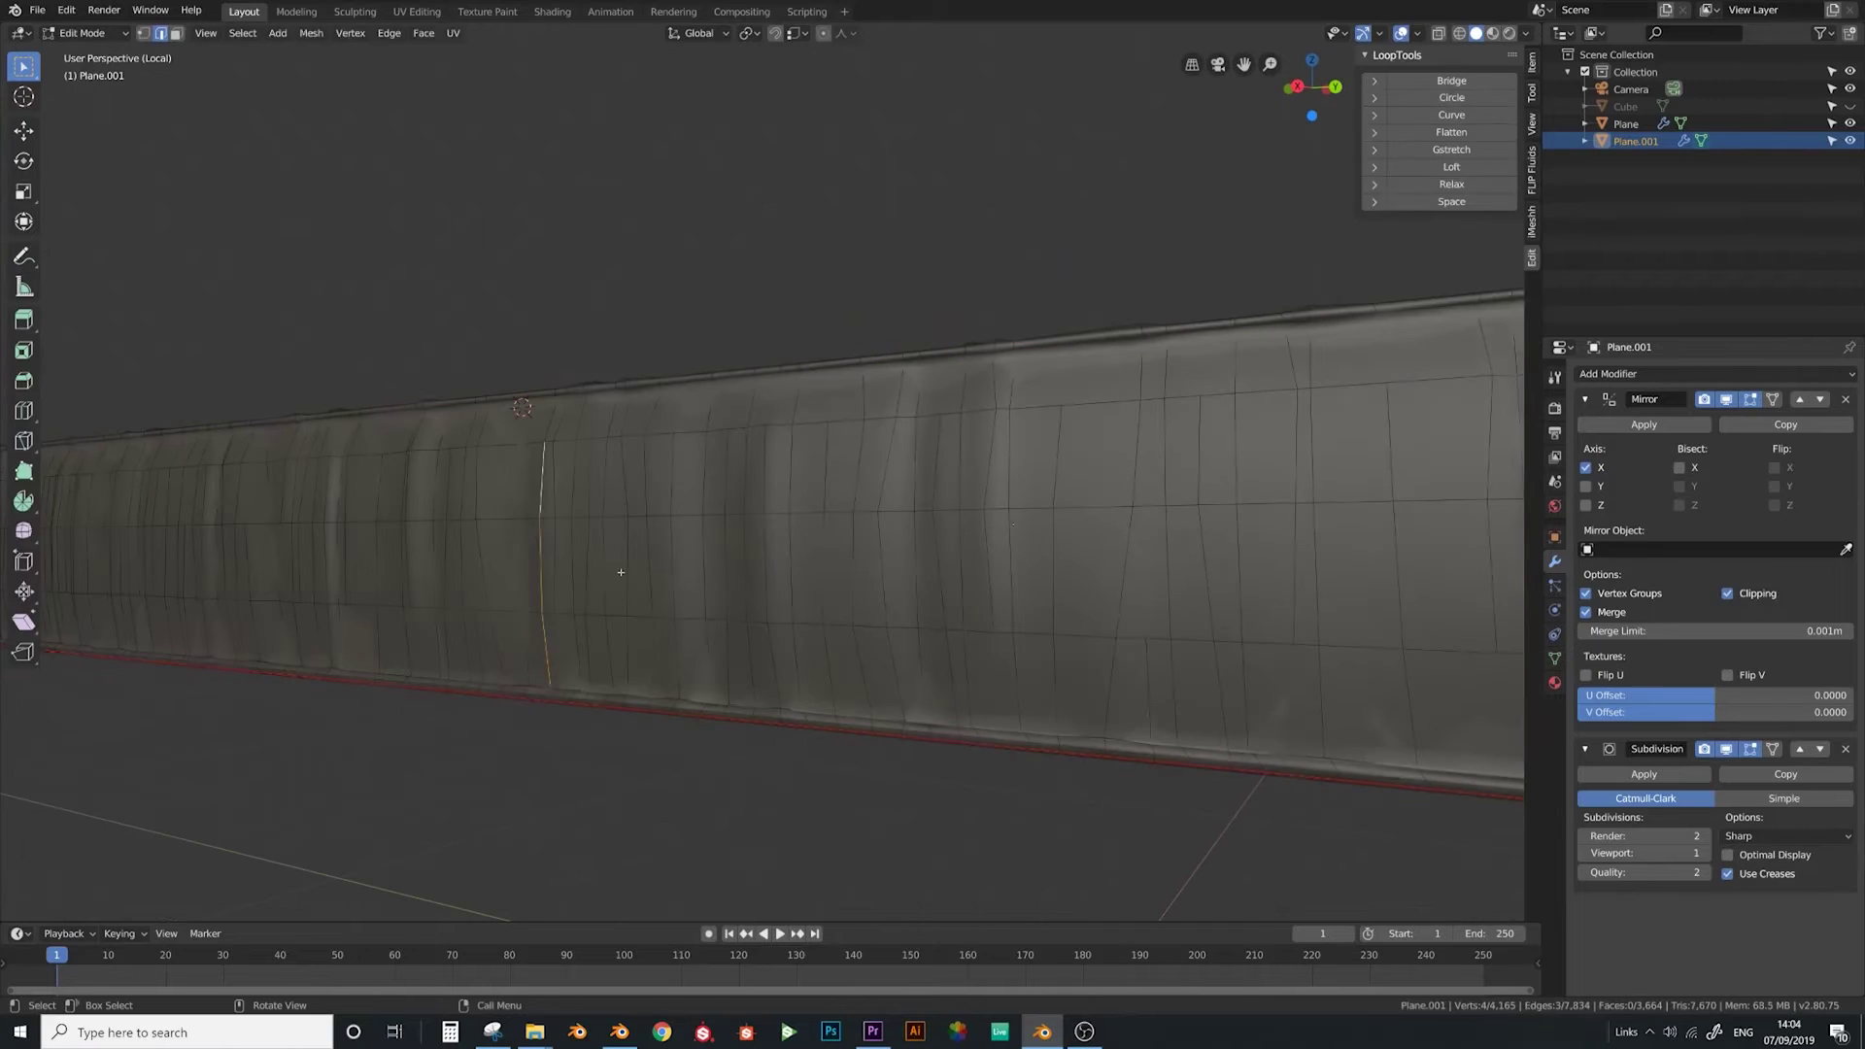
# Extend the vertical edge selection on the long side, move it along X, and compare the crease in Object Mode
pyautogui.keyDown('shift'); pyautogui.click(608, 486); pyautogui.keyUp('shift')
pyautogui.moveTo(682, 454); pyautogui.dragTo(893, 620, button='middle')
pyautogui.press('g')
pyautogui.press('x')
pyautogui.click(661, 467)
pyautogui.press('Tab')
pyautogui.press('Tab')
# Try to shift a short vertical edge on the long side along X, and inspect the creases in Object Mode
pyautogui.press('g')
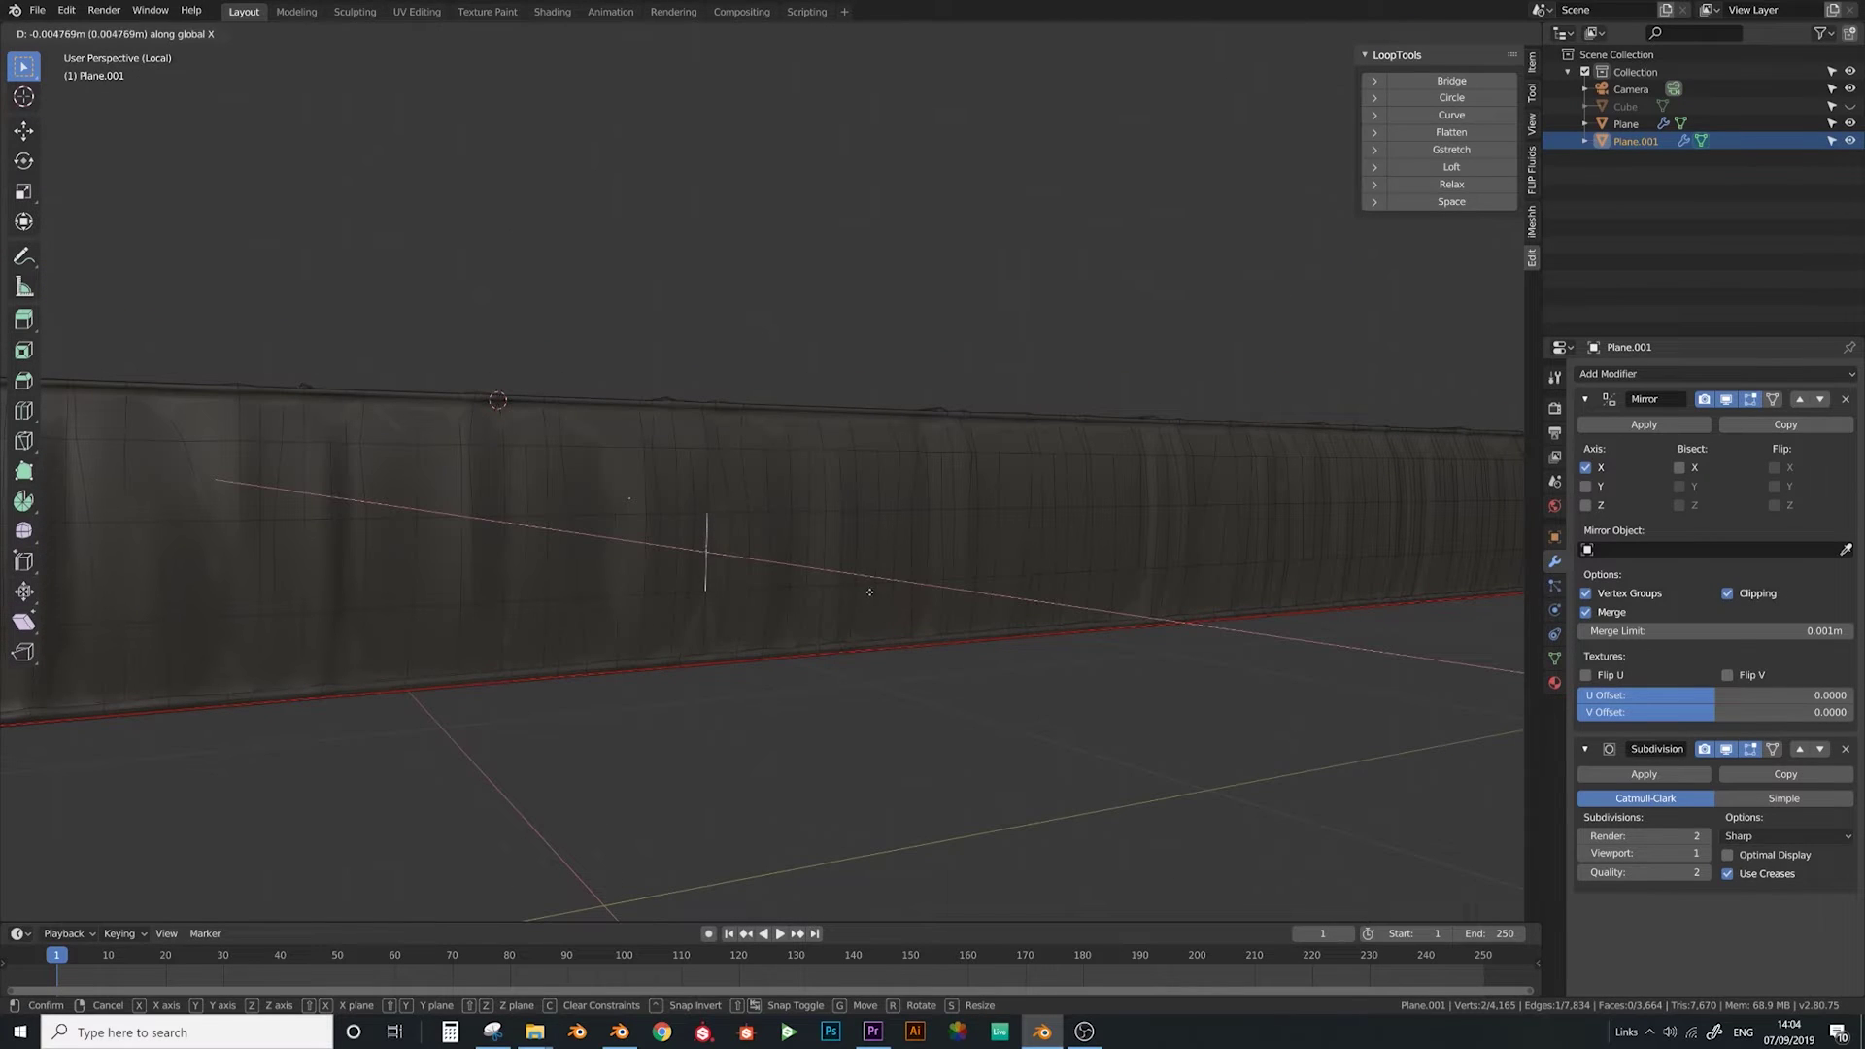
pyautogui.press('Escape')
pyautogui.press('Tab')
pyautogui.moveTo(738, 621); pyautogui.dragTo(614, 603, button='middle')
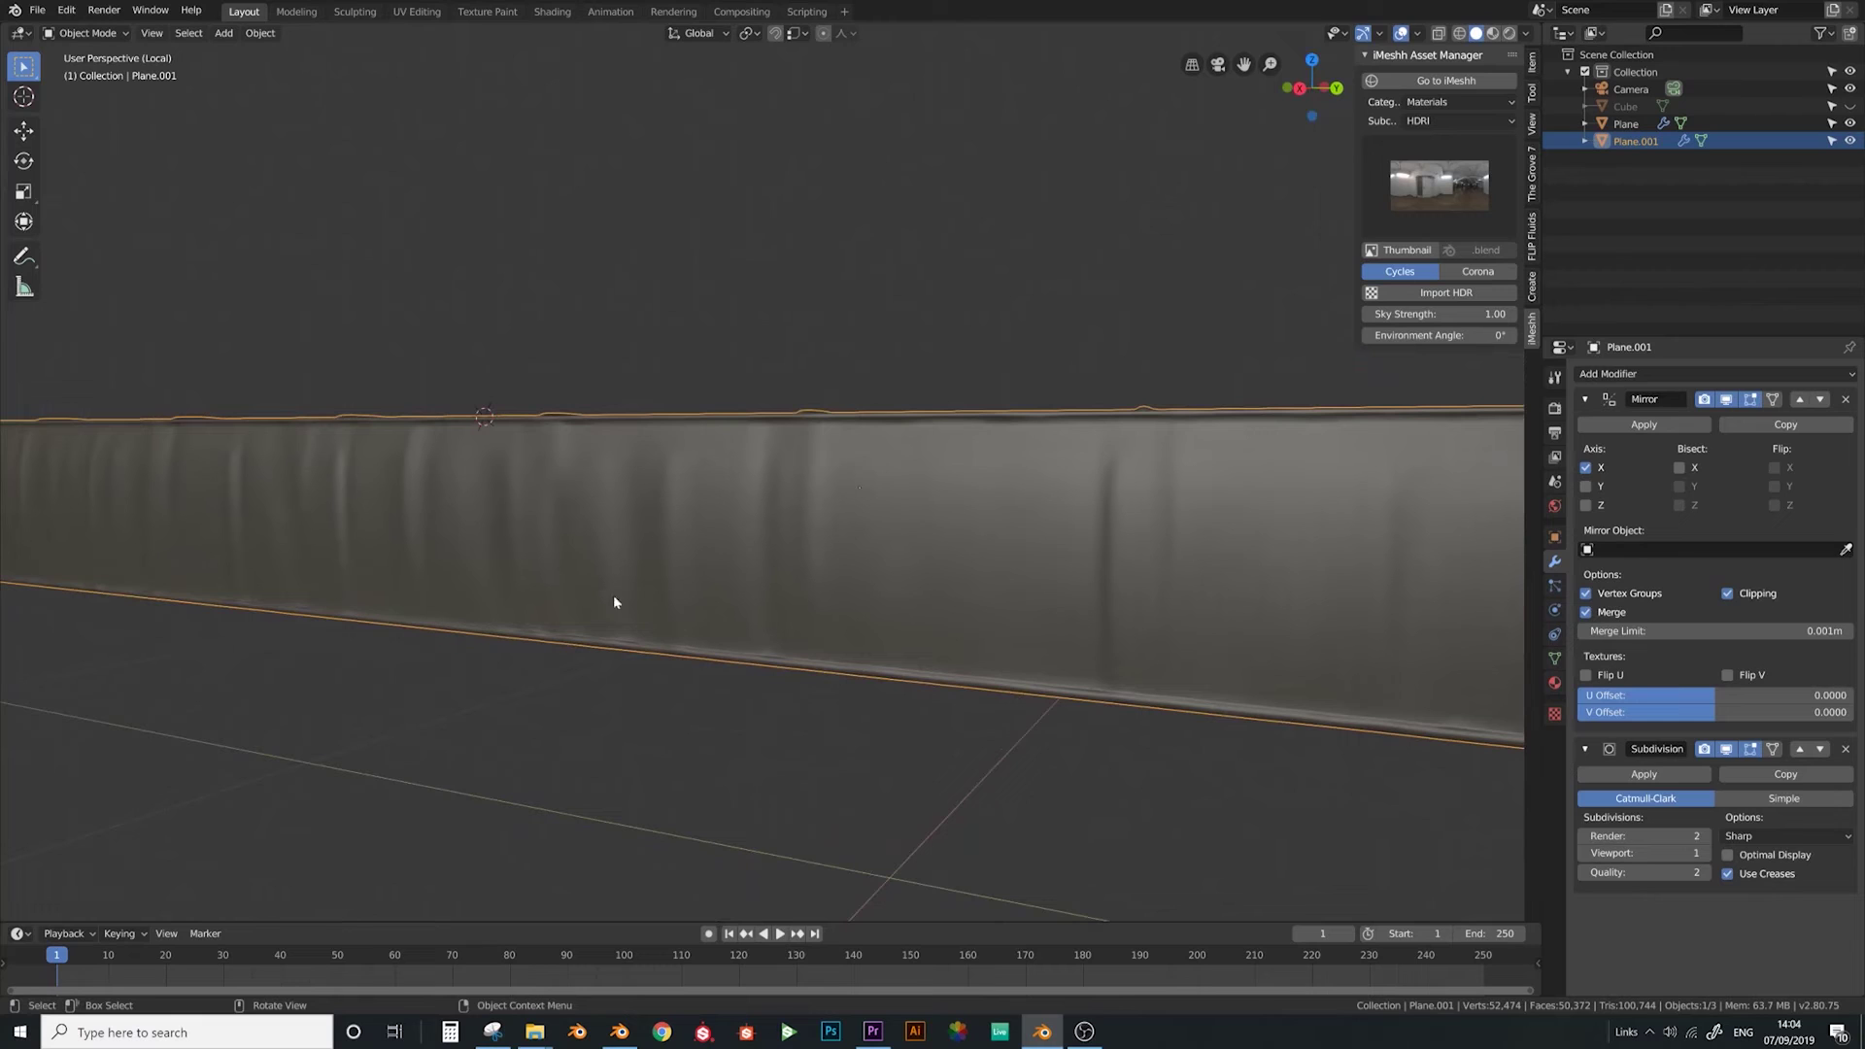
pyautogui.moveTo(731, 567); pyautogui.dragTo(818, 515, button='middle')
# Select another short vertical edge in the middle of the long side and scale it to refine the crease
pyautogui.press('Tab')
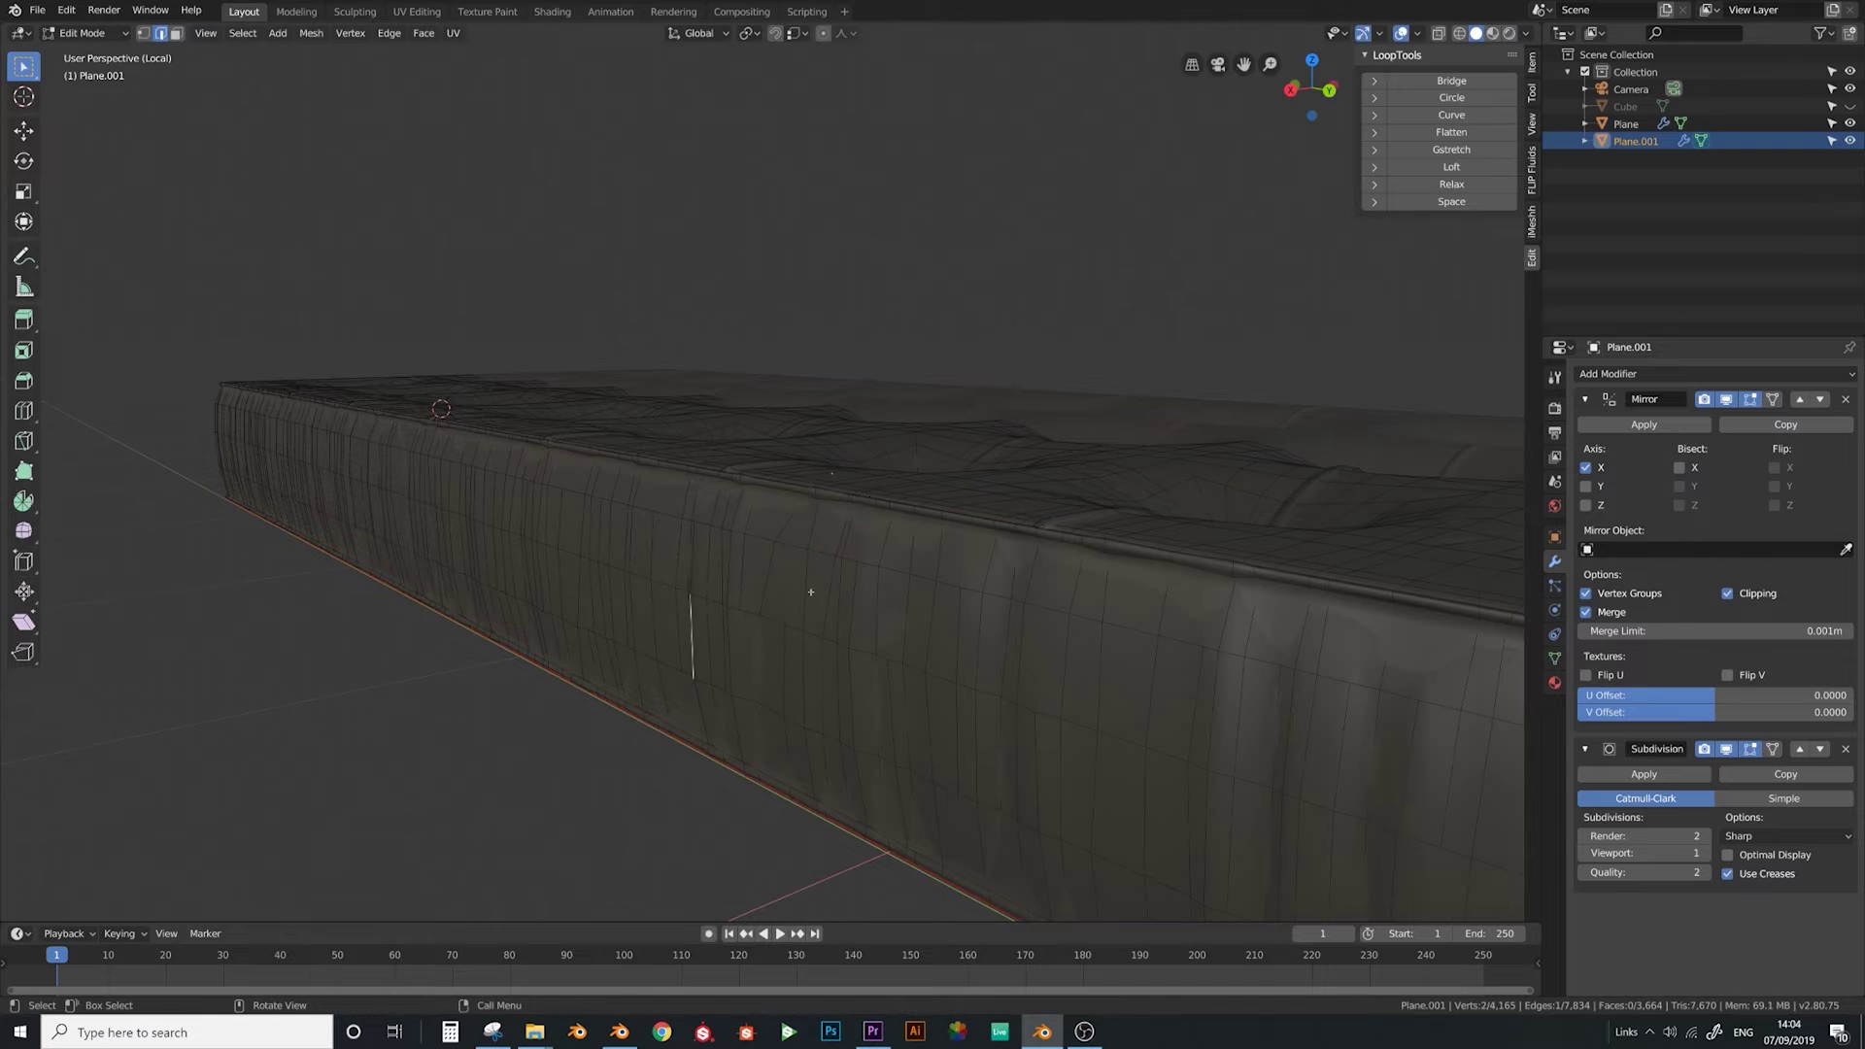
pyautogui.click(875, 580)
pyautogui.press('Tab')
pyautogui.moveTo(829, 637); pyautogui.dragTo(916, 639, button='middle')
pyautogui.press('Tab')
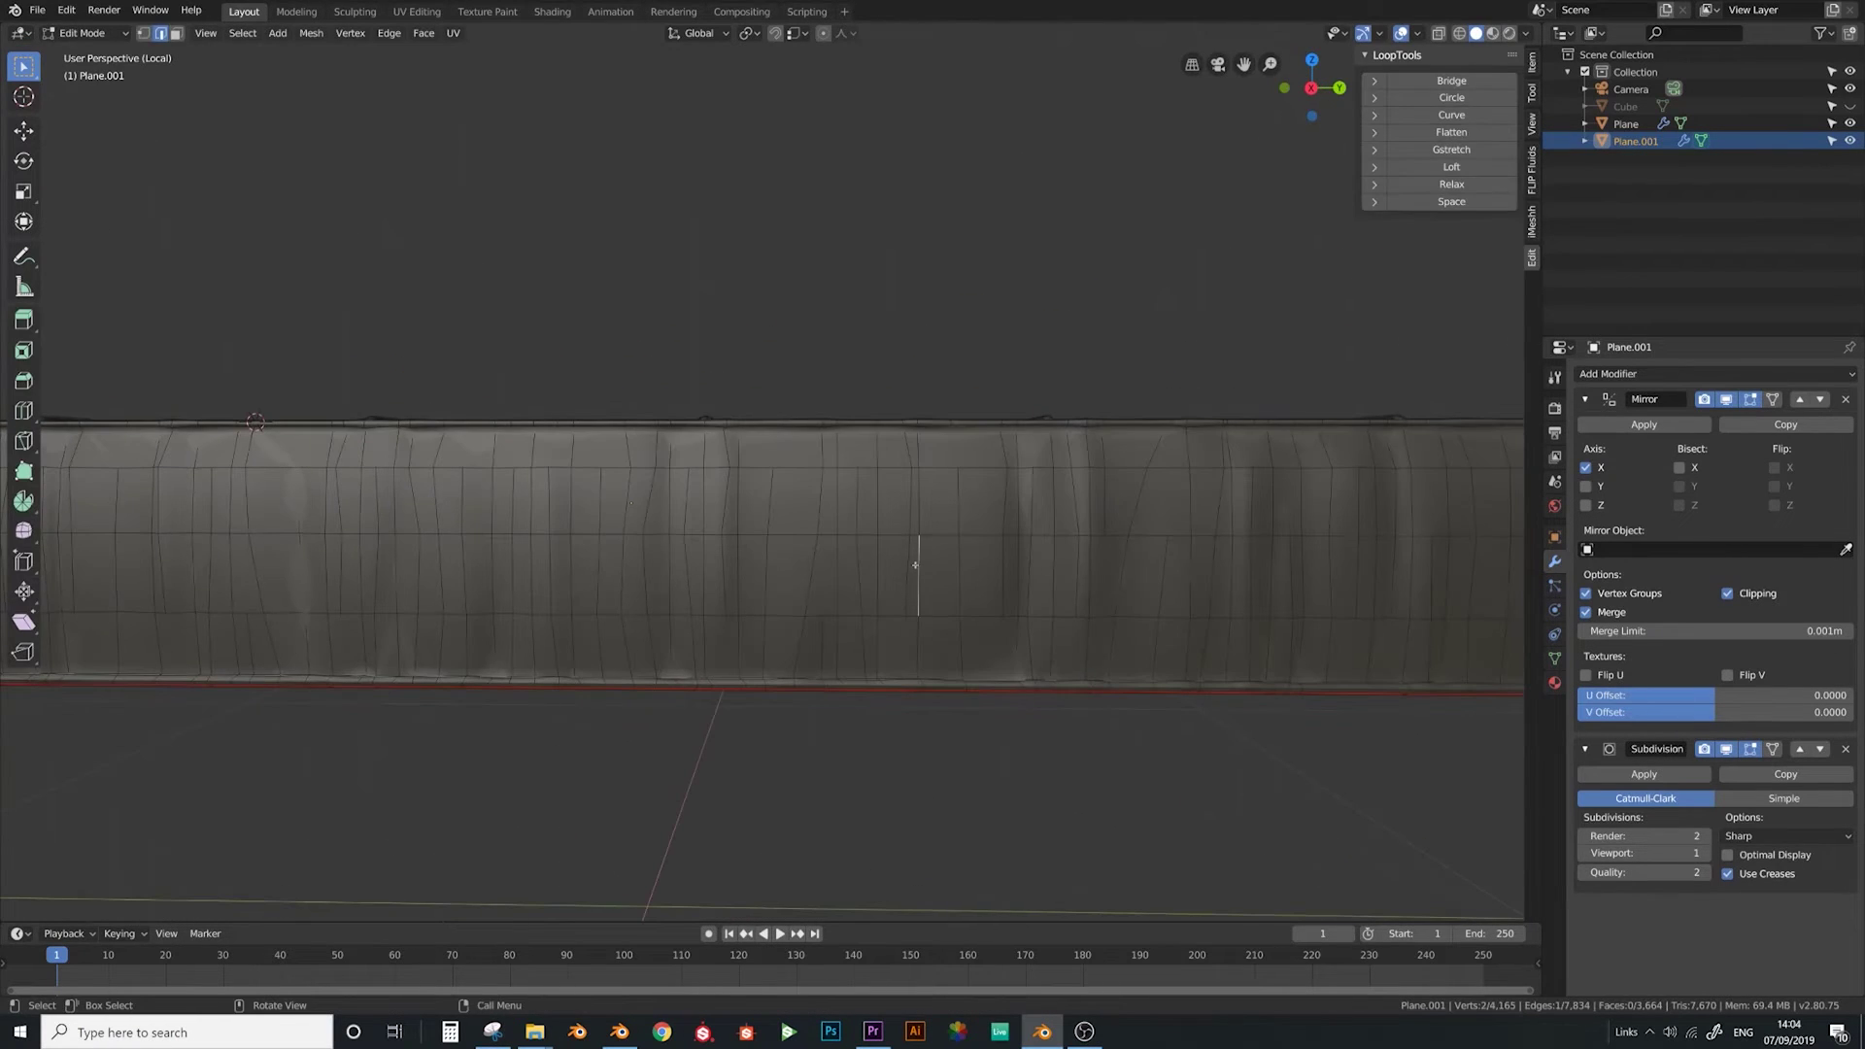
pyautogui.moveTo(923, 467); pyautogui.dragTo(621, 602, button='middle')
pyautogui.press('Tab')
pyautogui.press('Tab')
pyautogui.press('s')
pyautogui.click(859, 700)
# Examine the creased side from several angles, comparing its appearance in Object Mode and Edit Mode
pyautogui.press('Tab')
pyautogui.moveTo(858, 700); pyautogui.dragTo(799, 651, button='middle')
pyautogui.press('Tab')
pyautogui.press('Tab')
pyautogui.press('Tab')
pyautogui.press('Tab')
pyautogui.press('Tab')
pyautogui.moveTo(935, 769); pyautogui.dragTo(637, 606, button='middle')
pyautogui.press('Tab')
pyautogui.press('Tab')
pyautogui.press('Tab')
pyautogui.scroll(2, 628, 595)
pyautogui.scroll(-2, 696, 625)
pyautogui.scroll(2, 691, 599)
pyautogui.moveTo(857, 550); pyautogui.dragTo(808, 557, button='middle')
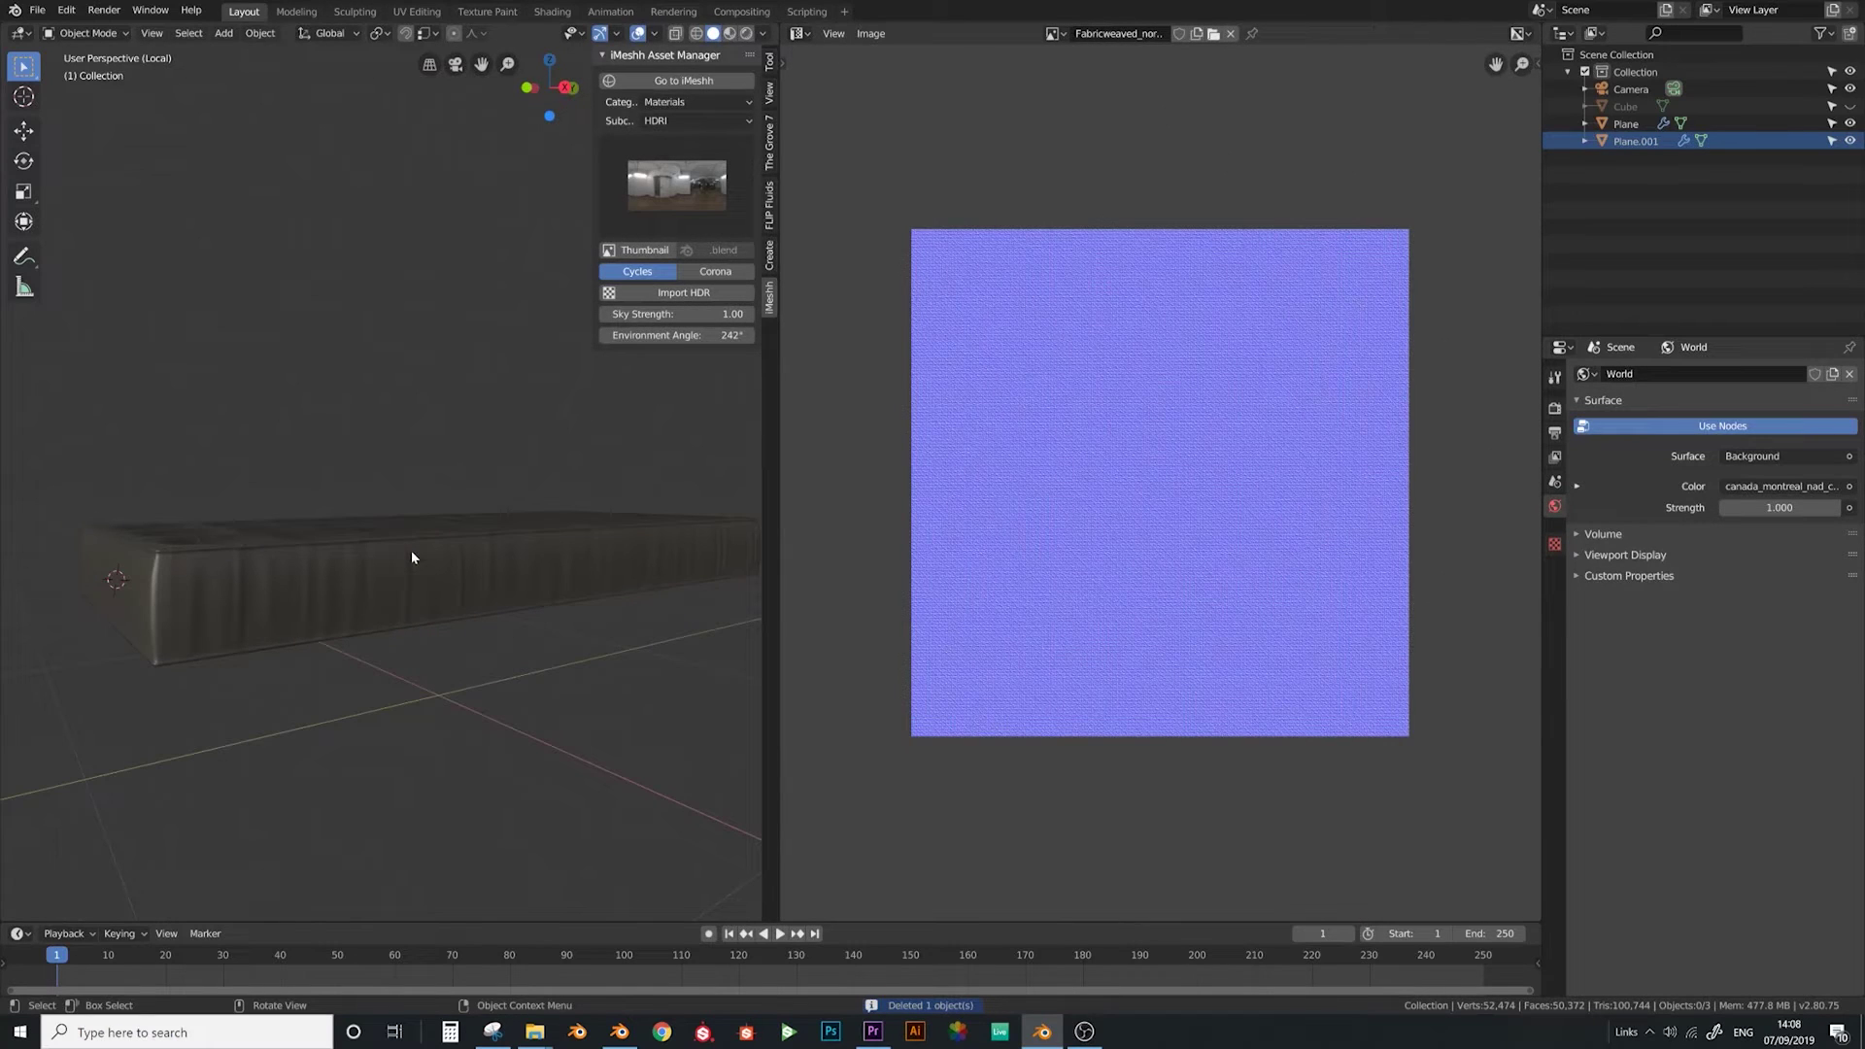
# View the cushion from its near corner and switch the viewport to Rendered shading
pyautogui.moveTo(420, 553); pyautogui.dragTo(369, 616, button='middle')
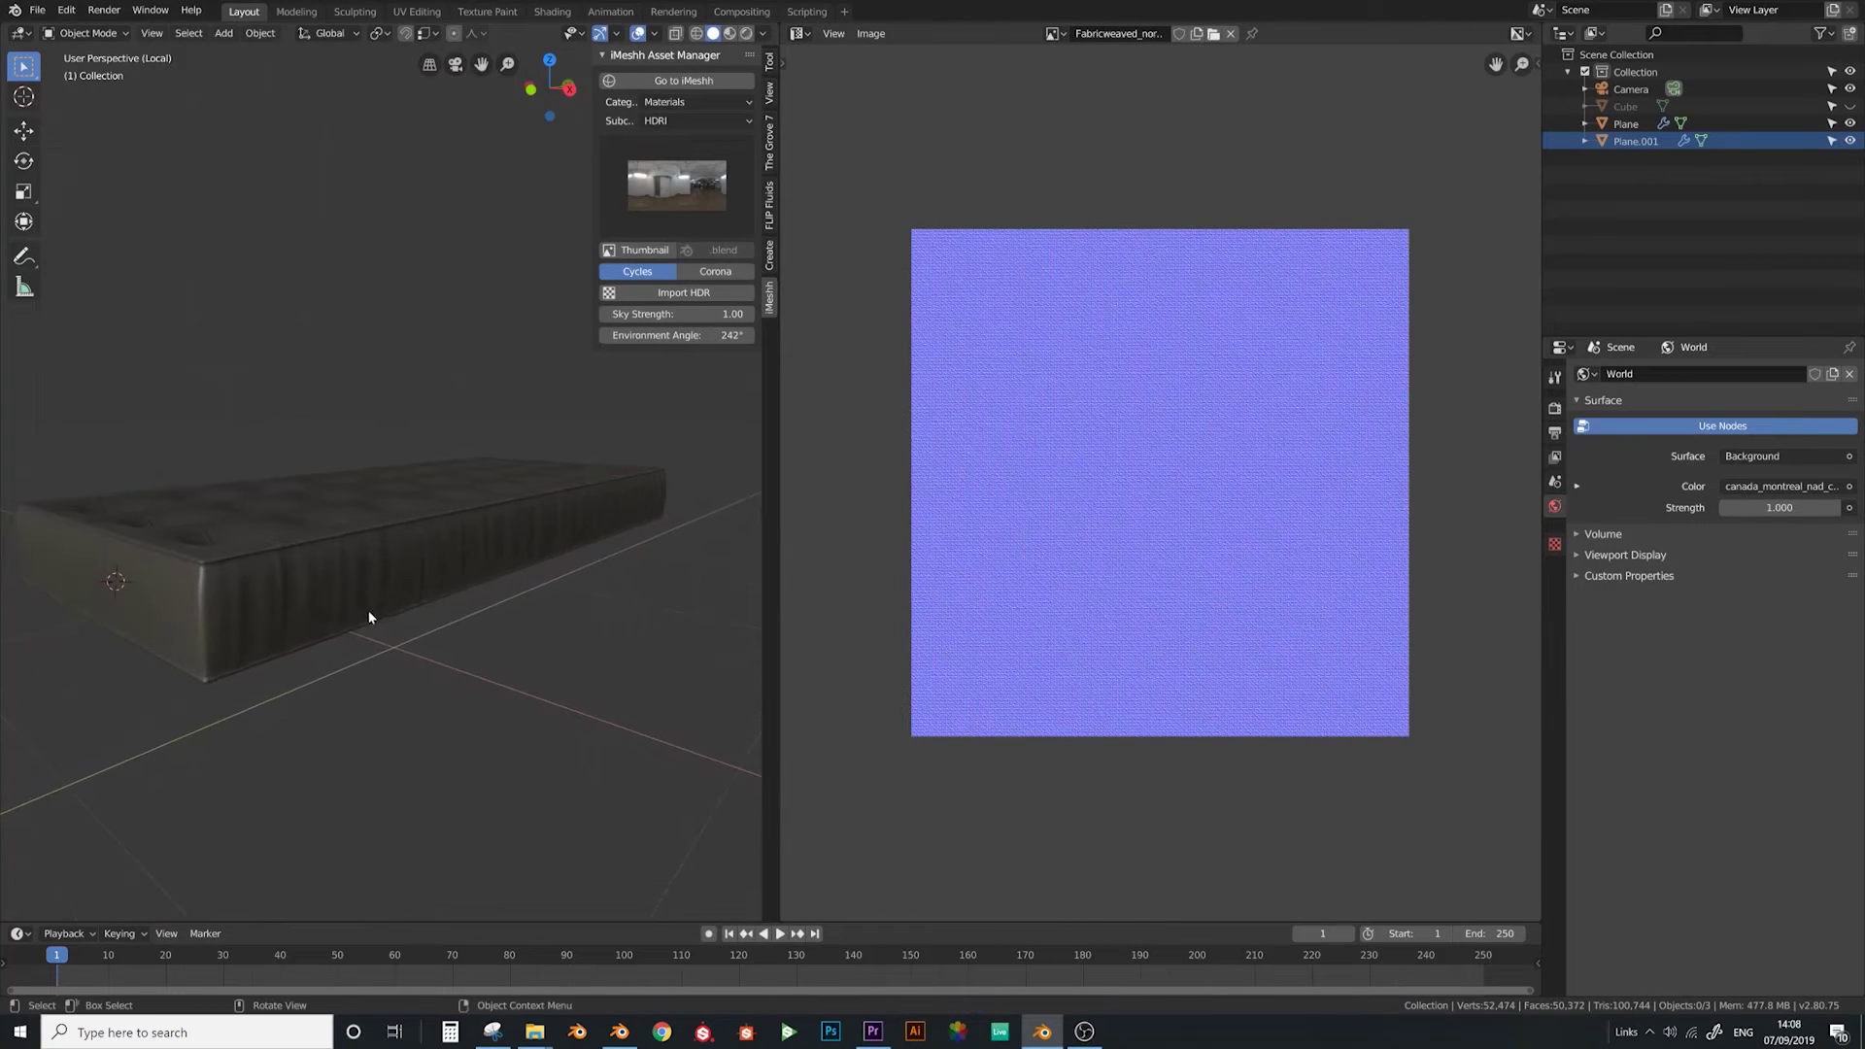
pyautogui.moveTo(487, 525)
pyautogui.mouseDown(button='middle')
pyautogui.moveTo(404, 525)
pyautogui.moveTo(497, 541)
pyautogui.mouseUp(button='middle')
pyautogui.press('z')
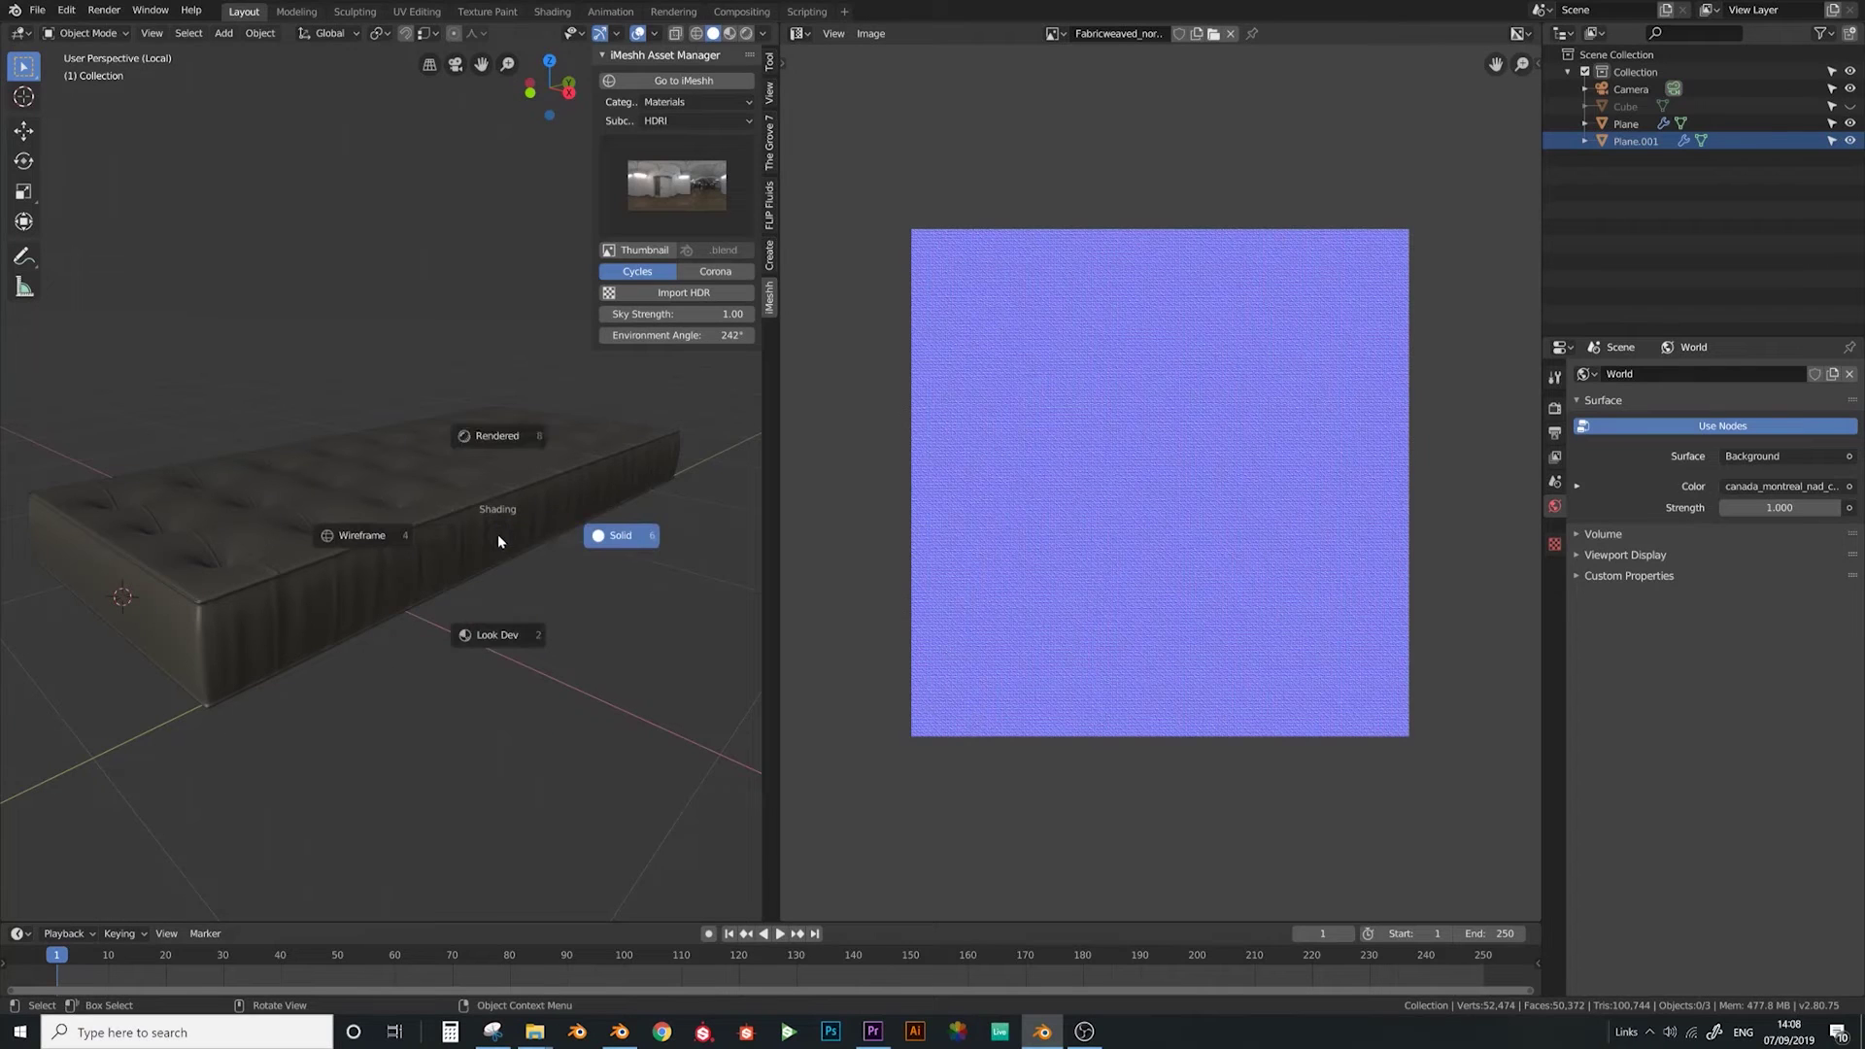
pyautogui.click(492, 447)
# Add an area light and move it in front of the near end of the cushion
pyautogui.moveTo(148, 593); pyautogui.dragTo(221, 567, button='middle')
pyautogui.hotkey('shift', 'a')
pyautogui.moveTo(301, 563)
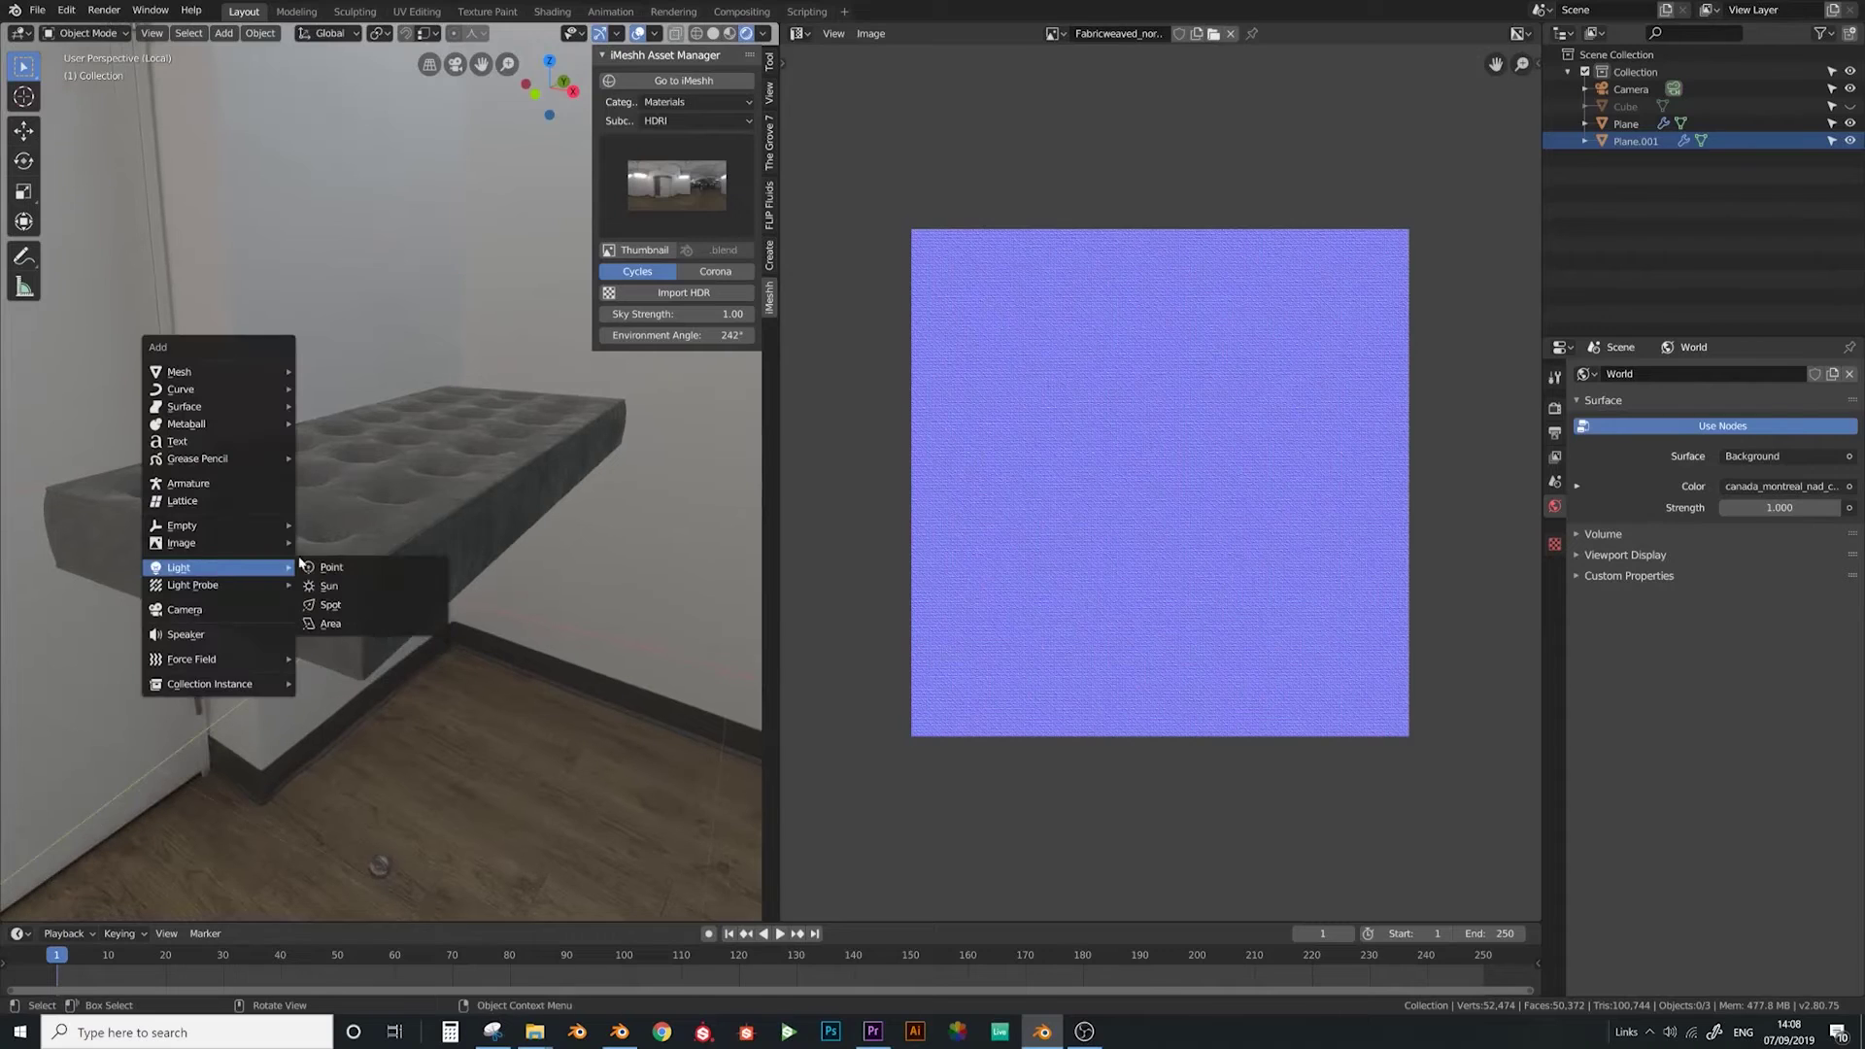
pyautogui.click(335, 624)
pyautogui.click(469, 658)
pyautogui.moveTo(469, 657); pyautogui.dragTo(401, 623, button='middle')
pyautogui.click(287, 588)
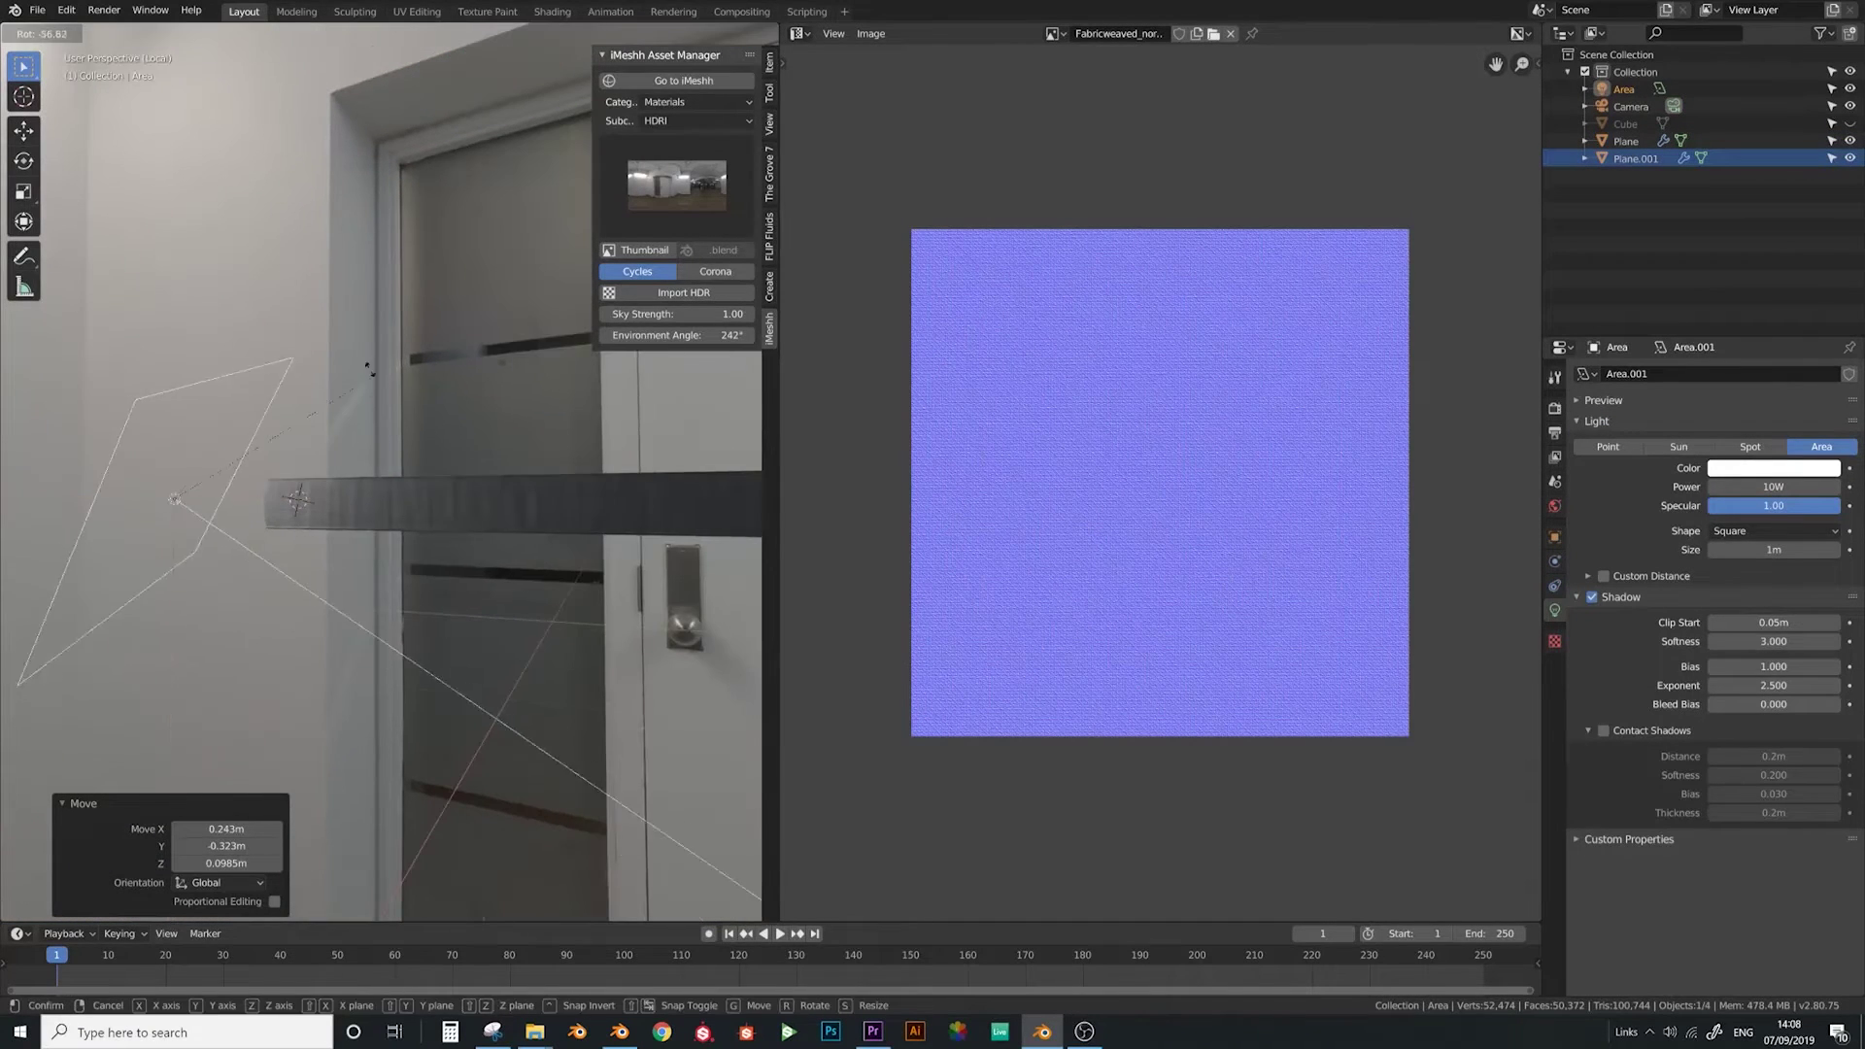
# Aim the area light at the cushion's creased side and reposition it at a scale of about 0.263
pyautogui.moveTo(380, 491); pyautogui.dragTo(550, 570, button='middle')
pyautogui.click(427, 602)
pyautogui.press('g')
pyautogui.click(466, 515)
# Select the cushion and show its Mirror and Subdivision modifier settings
pyautogui.scroll(4, 418, 535)
pyautogui.click(387, 554)
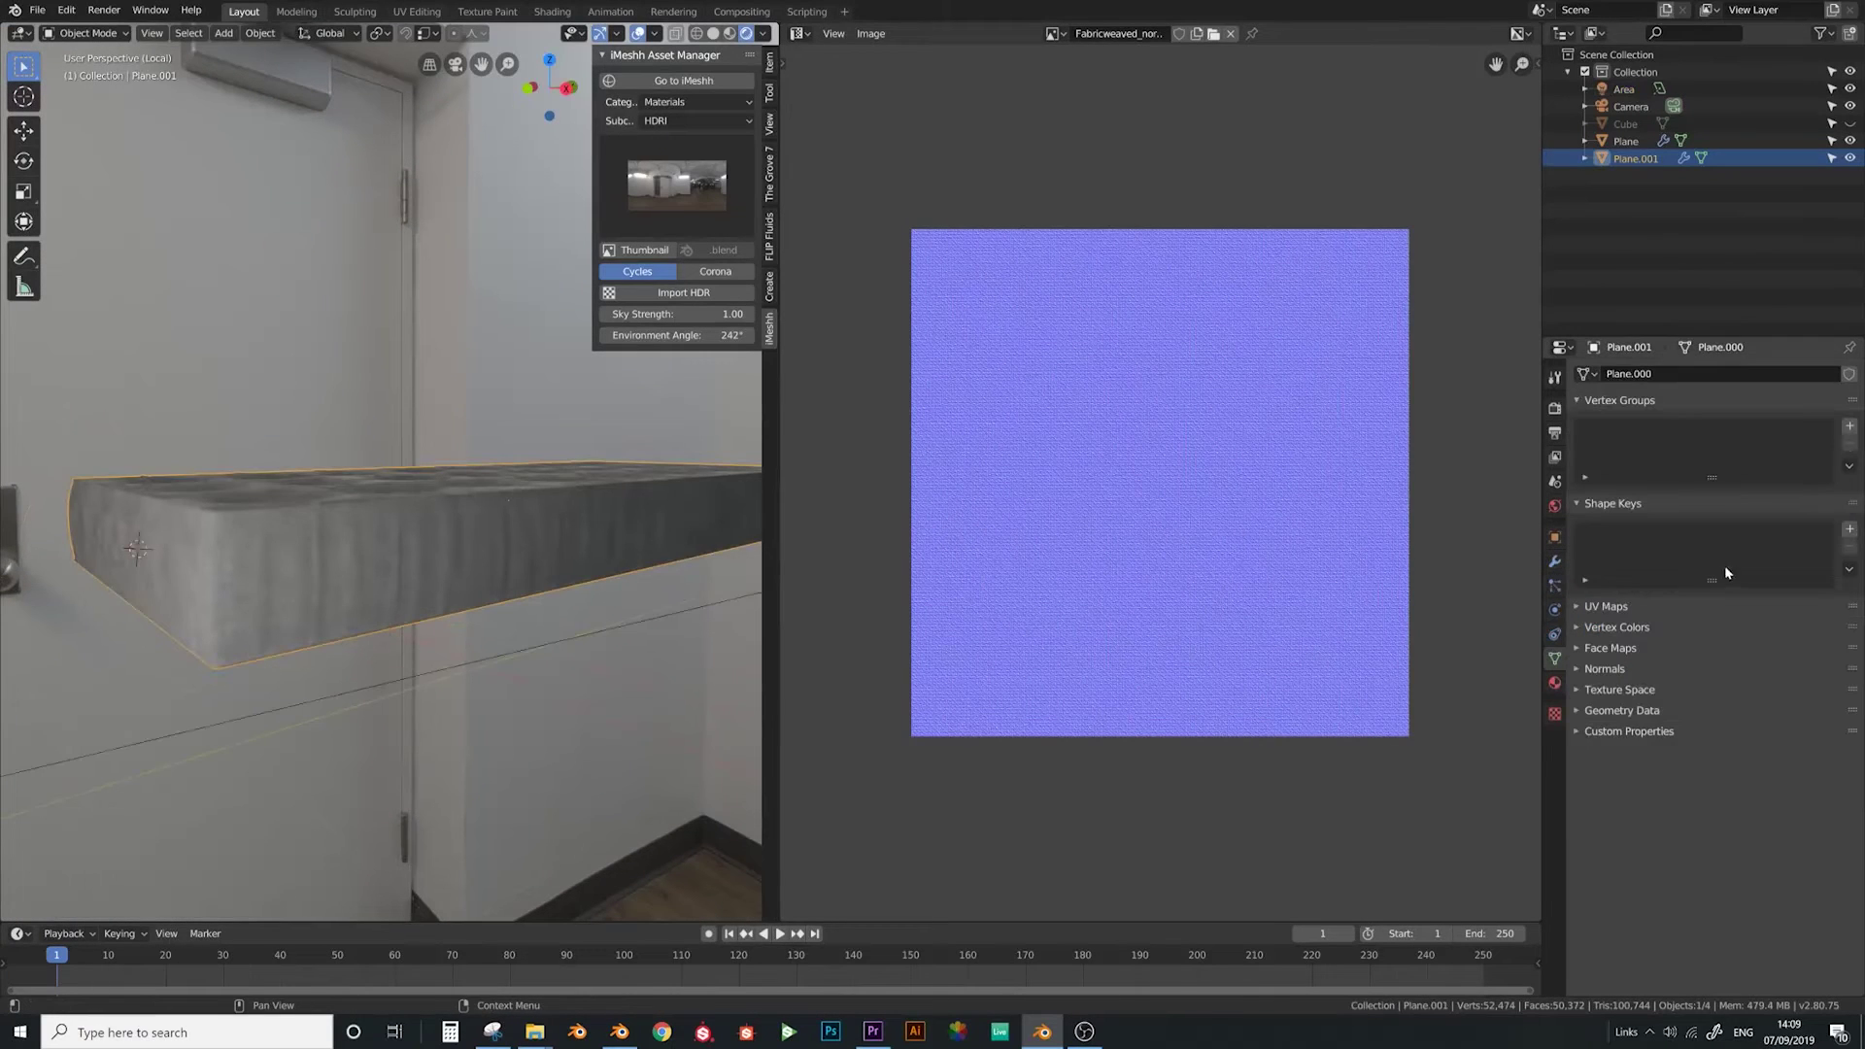
pyautogui.click(1555, 563)
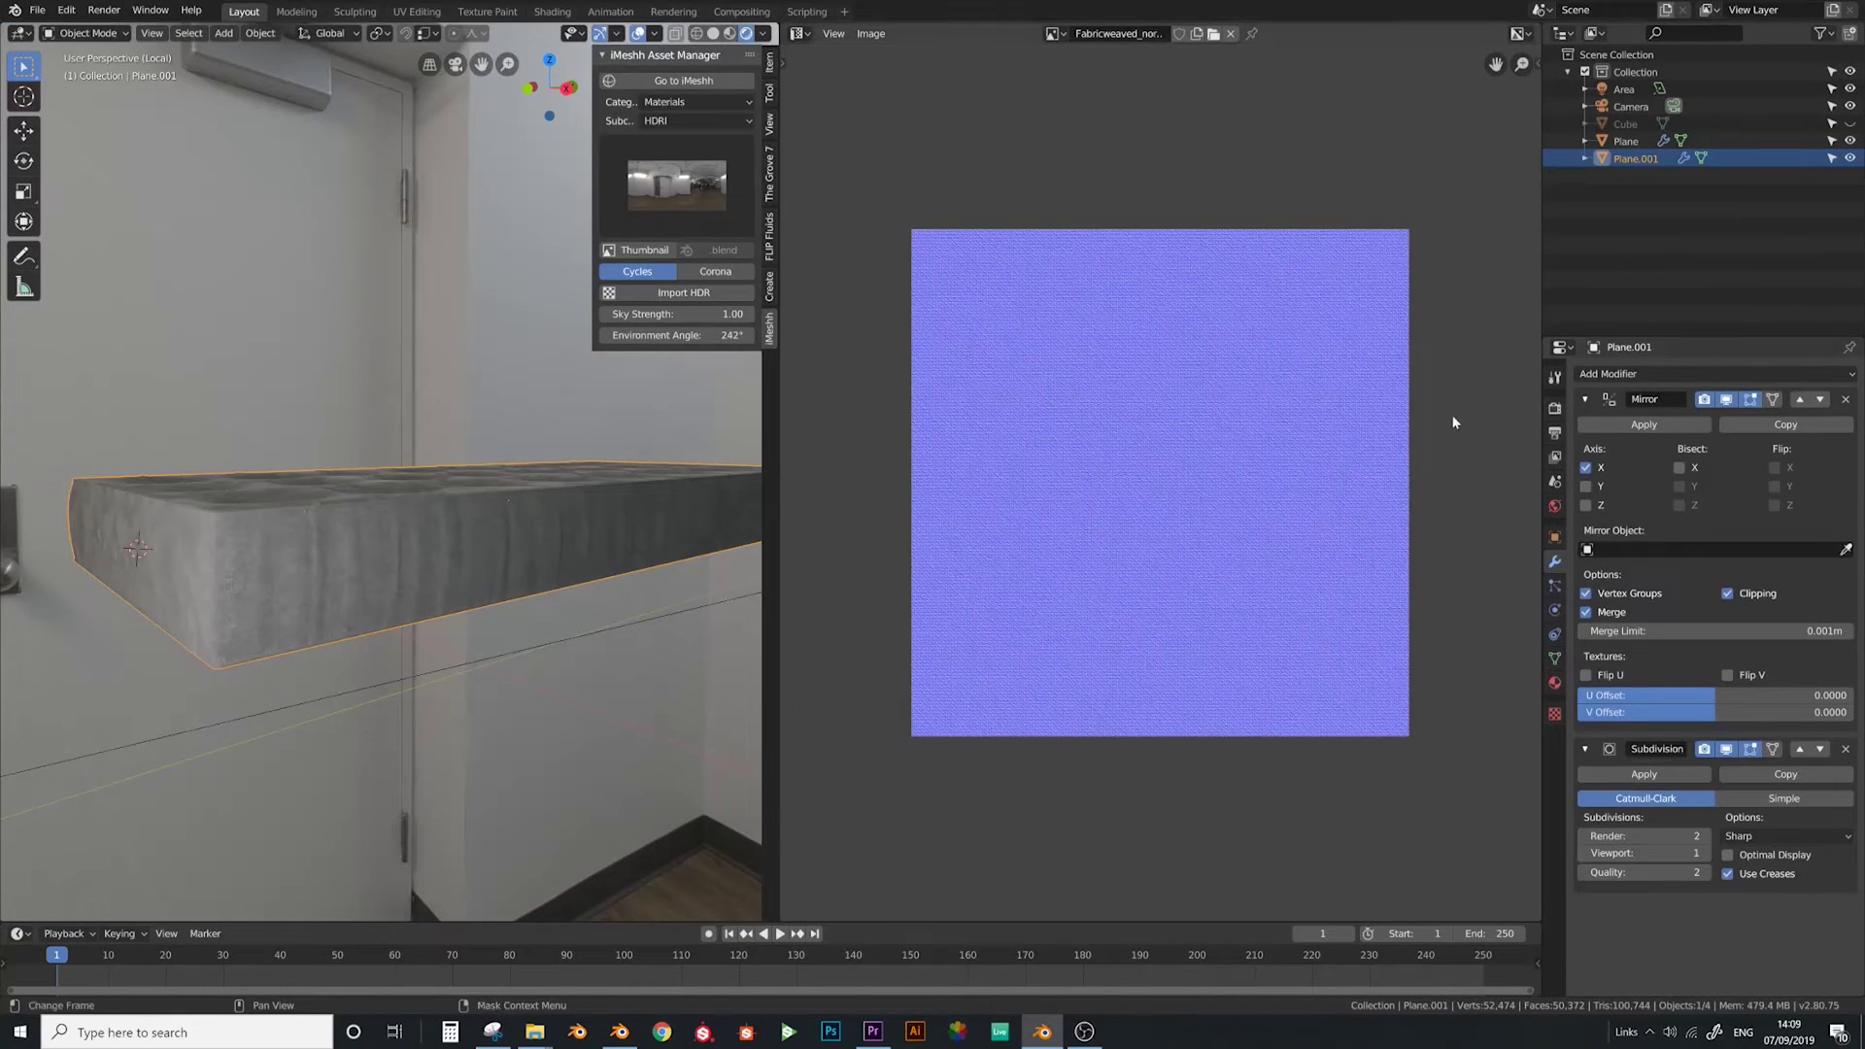
# Select the area light again, move it beside the cushion, and rotate it by about -12.4° in the view
pyautogui.scroll(-5, 587, 657)
pyautogui.moveTo(587, 658); pyautogui.dragTo(483, 683, button='middle')
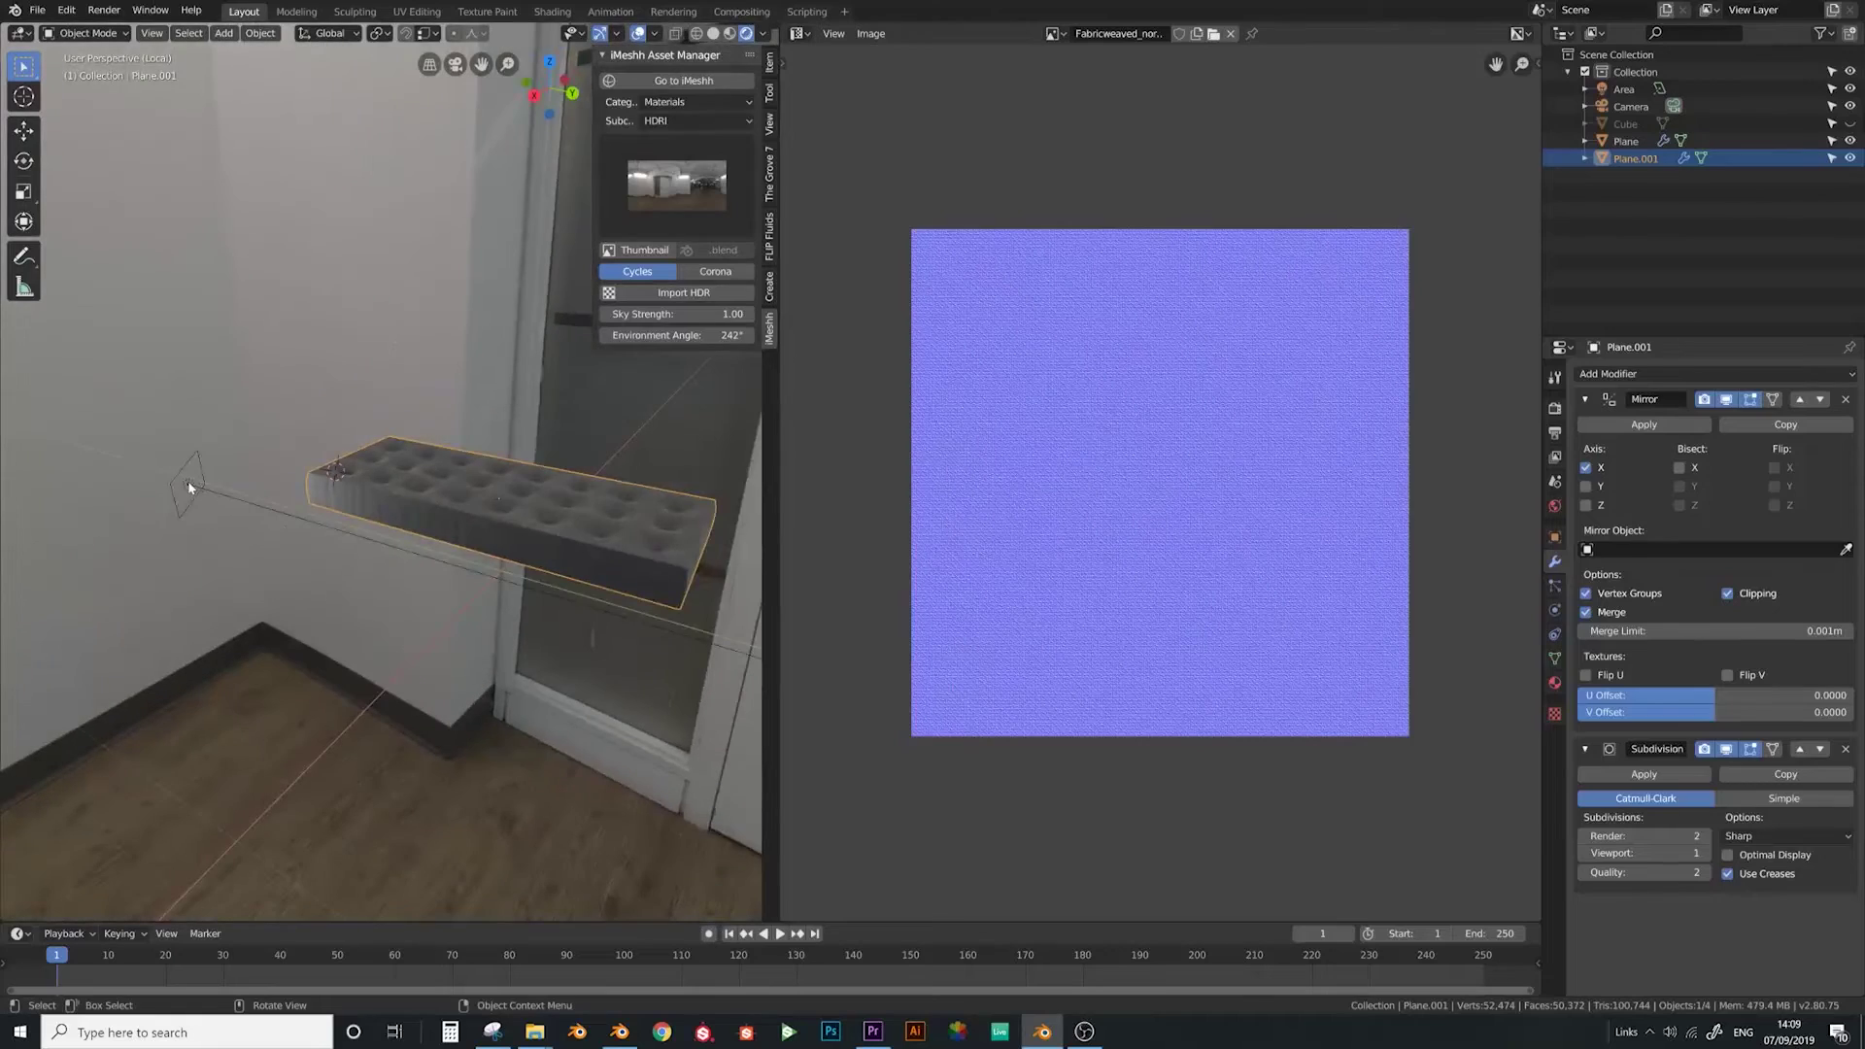
pyautogui.click(189, 488)
pyautogui.moveTo(582, 602); pyautogui.dragTo(495, 660, button='middle')
pyautogui.press('g')
pyautogui.click(490, 675)
pyautogui.press('r')
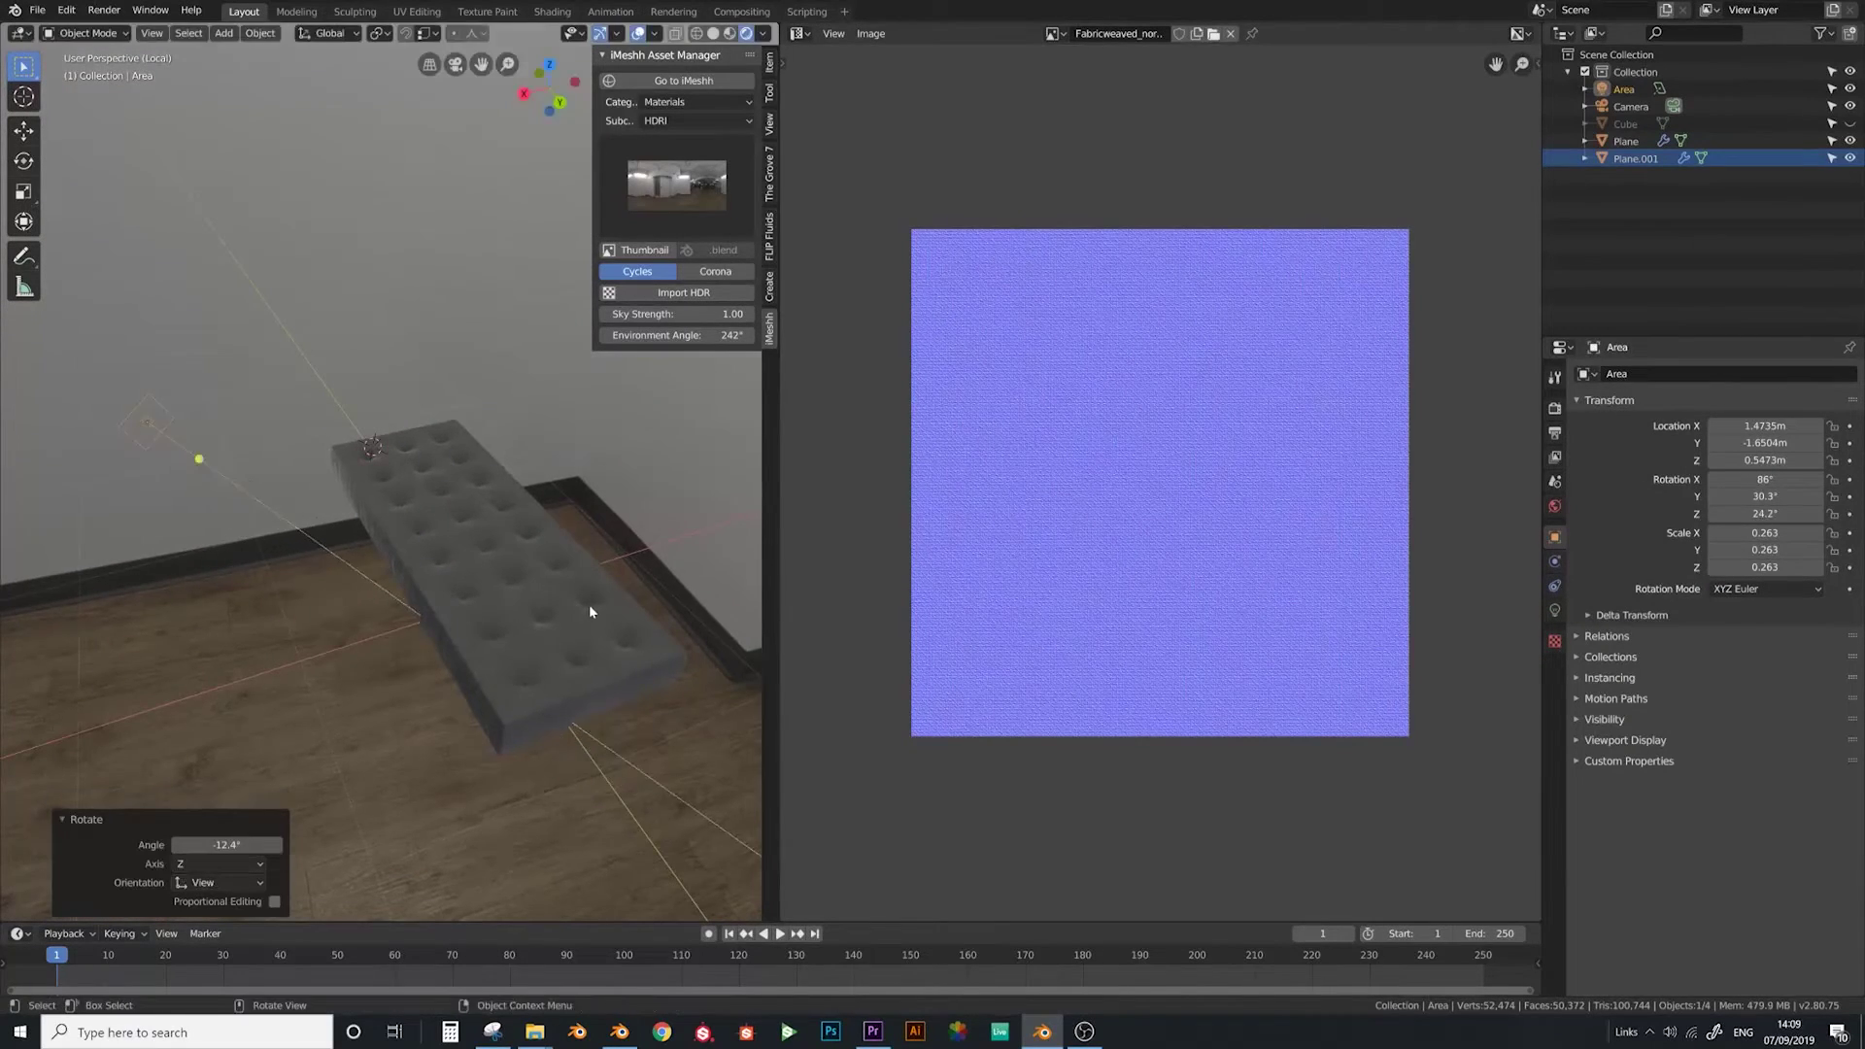